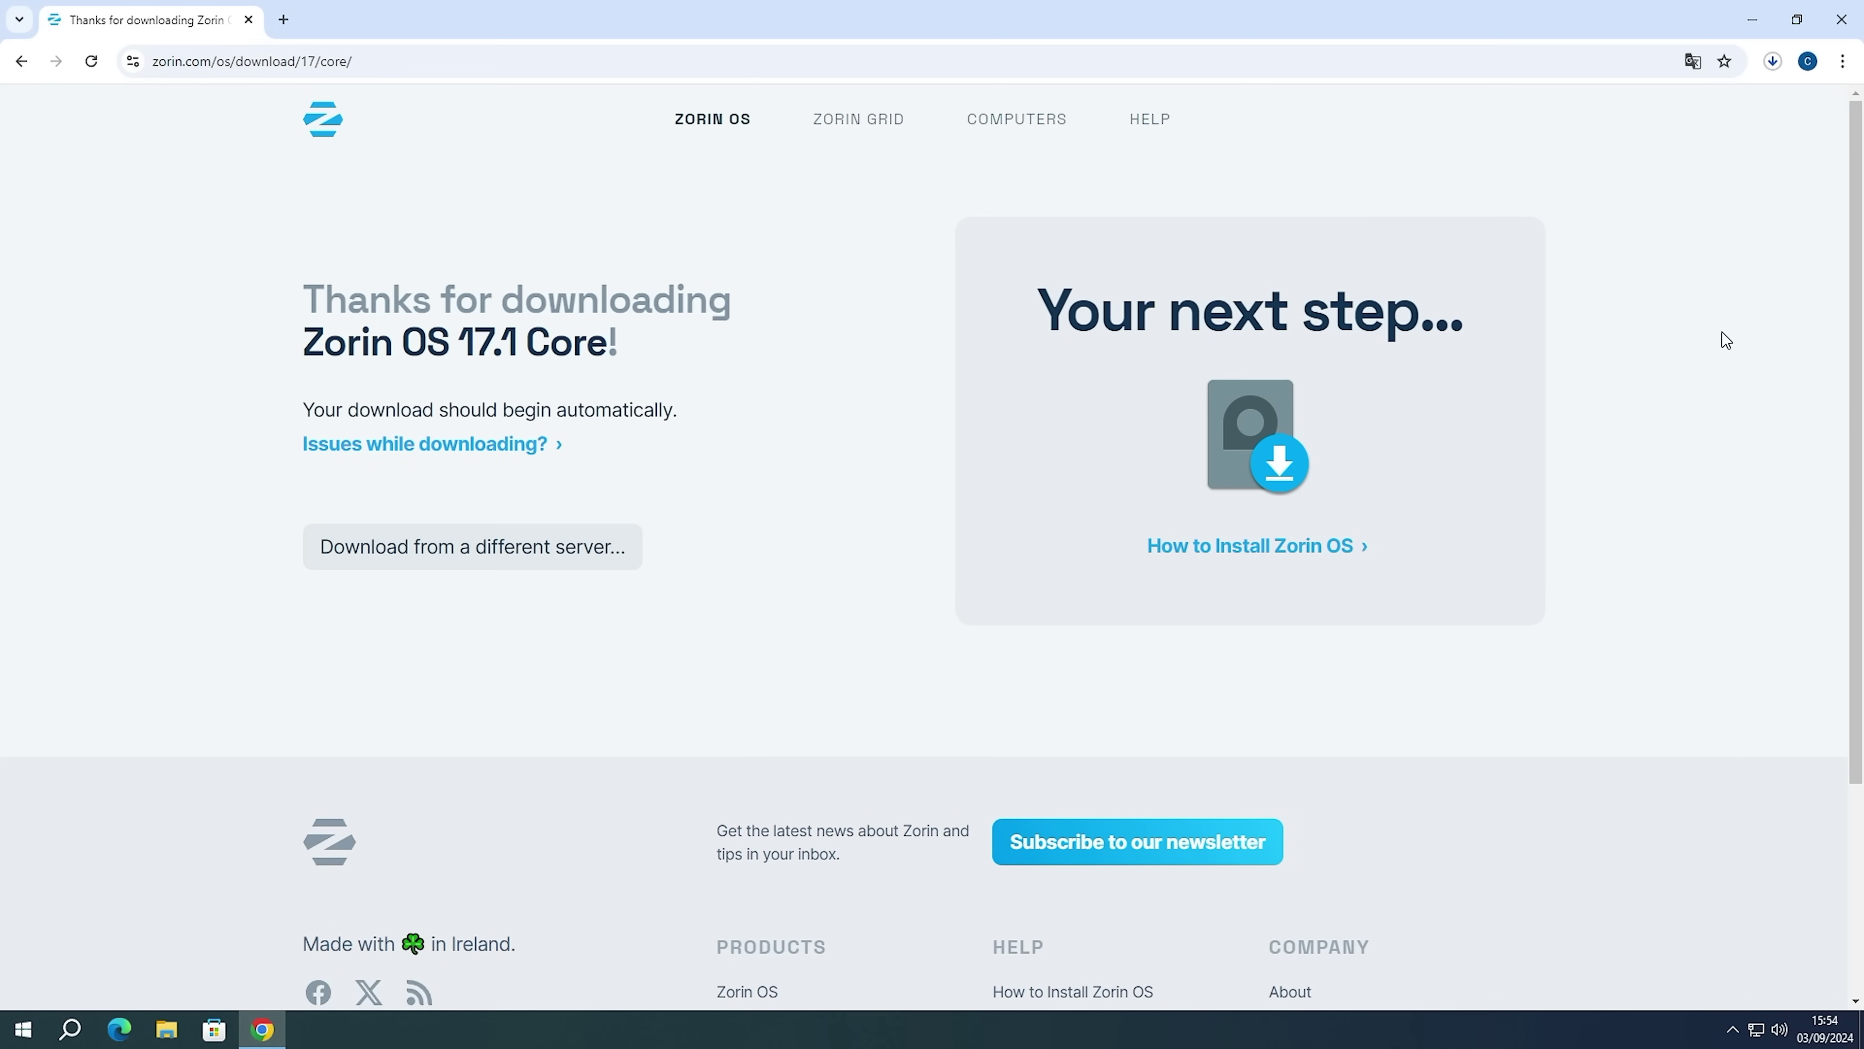
Start the Zorin OS 17.1 Core download from a different server.
click(1773, 61)
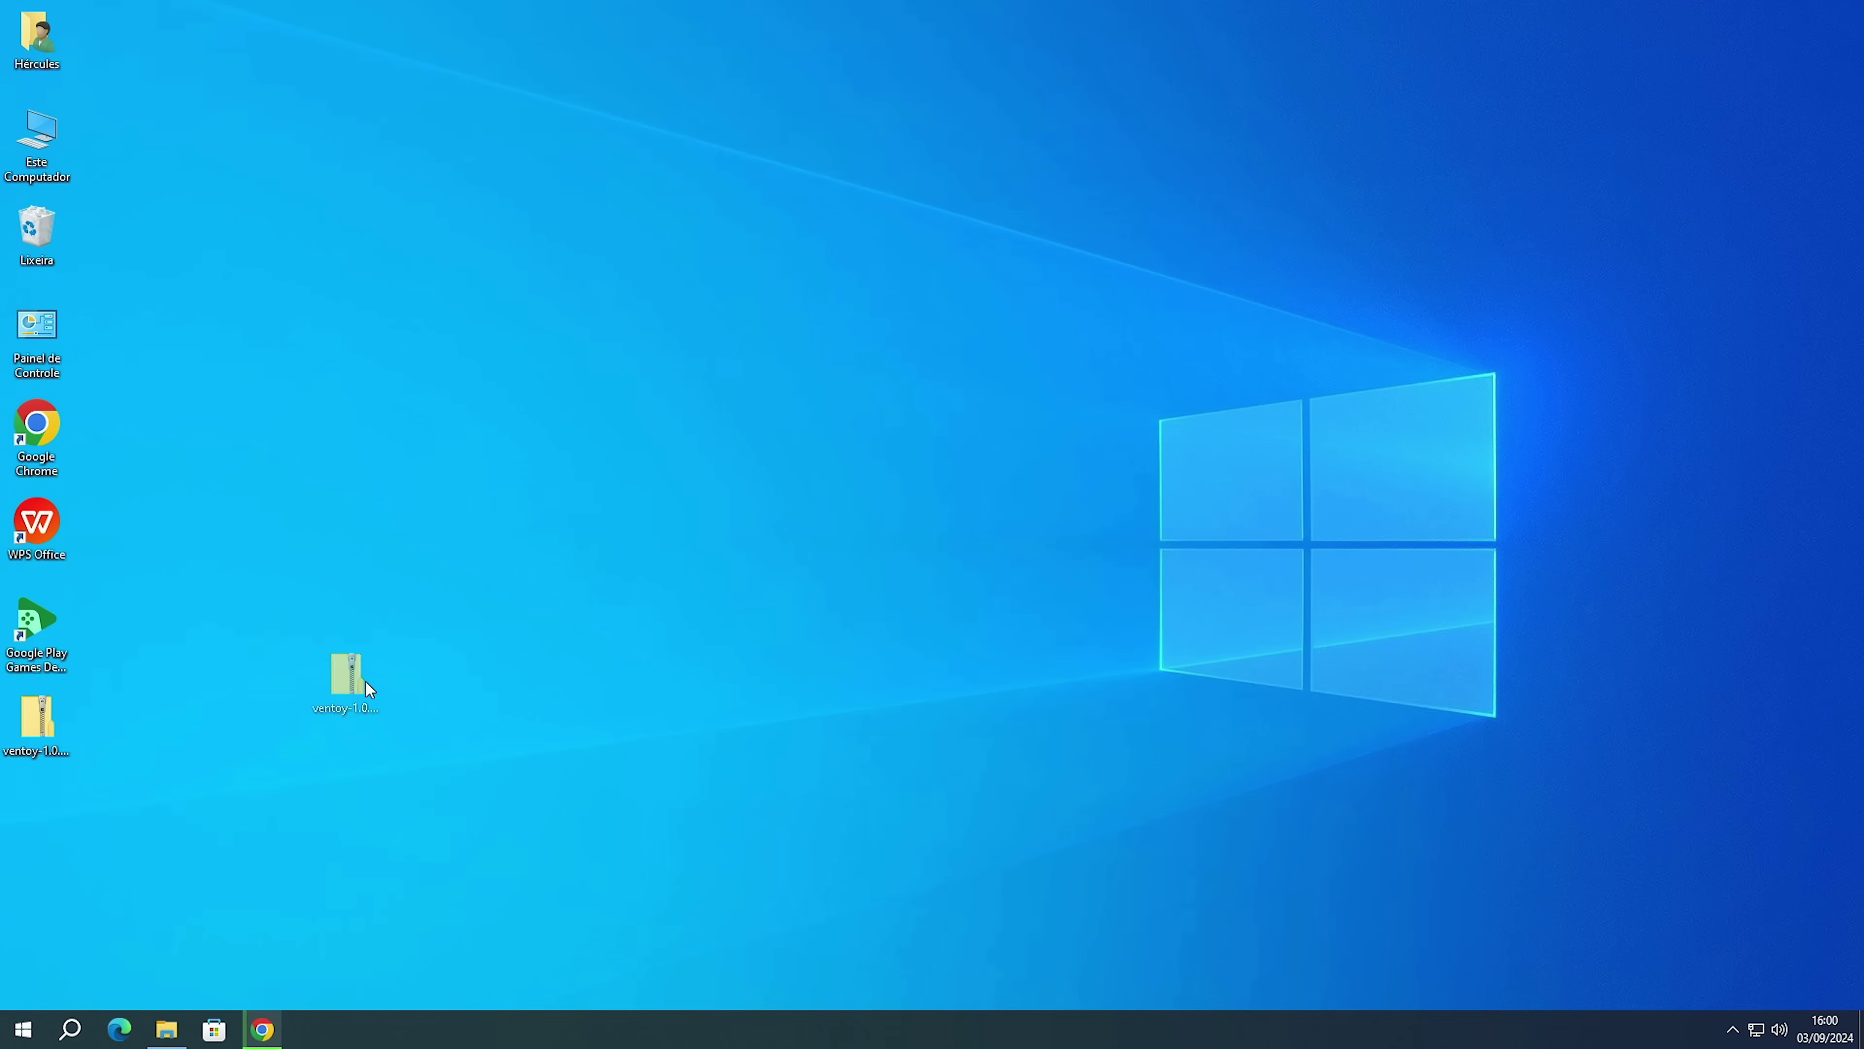
Extract the ventoy zip into its ventoy-1.0.99-windows folder on the desktop.
drag(648, 573, 664, 519)
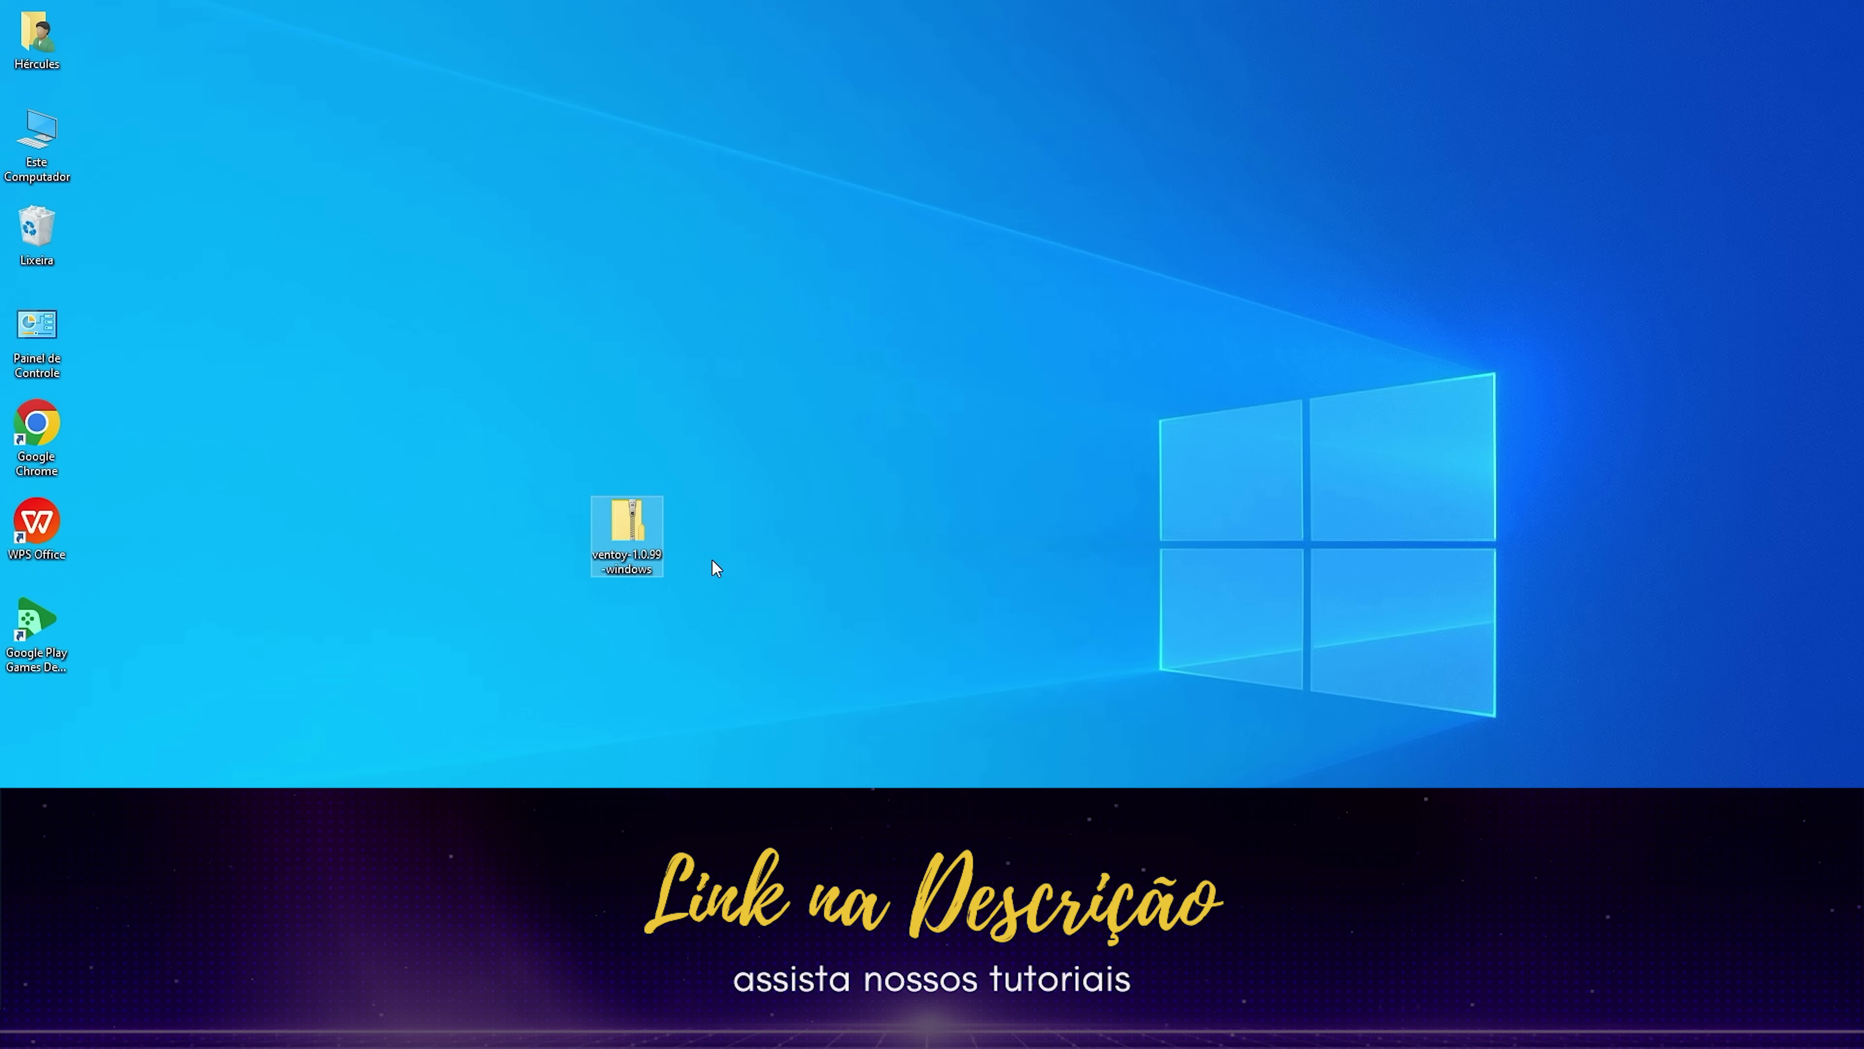
click(681, 518)
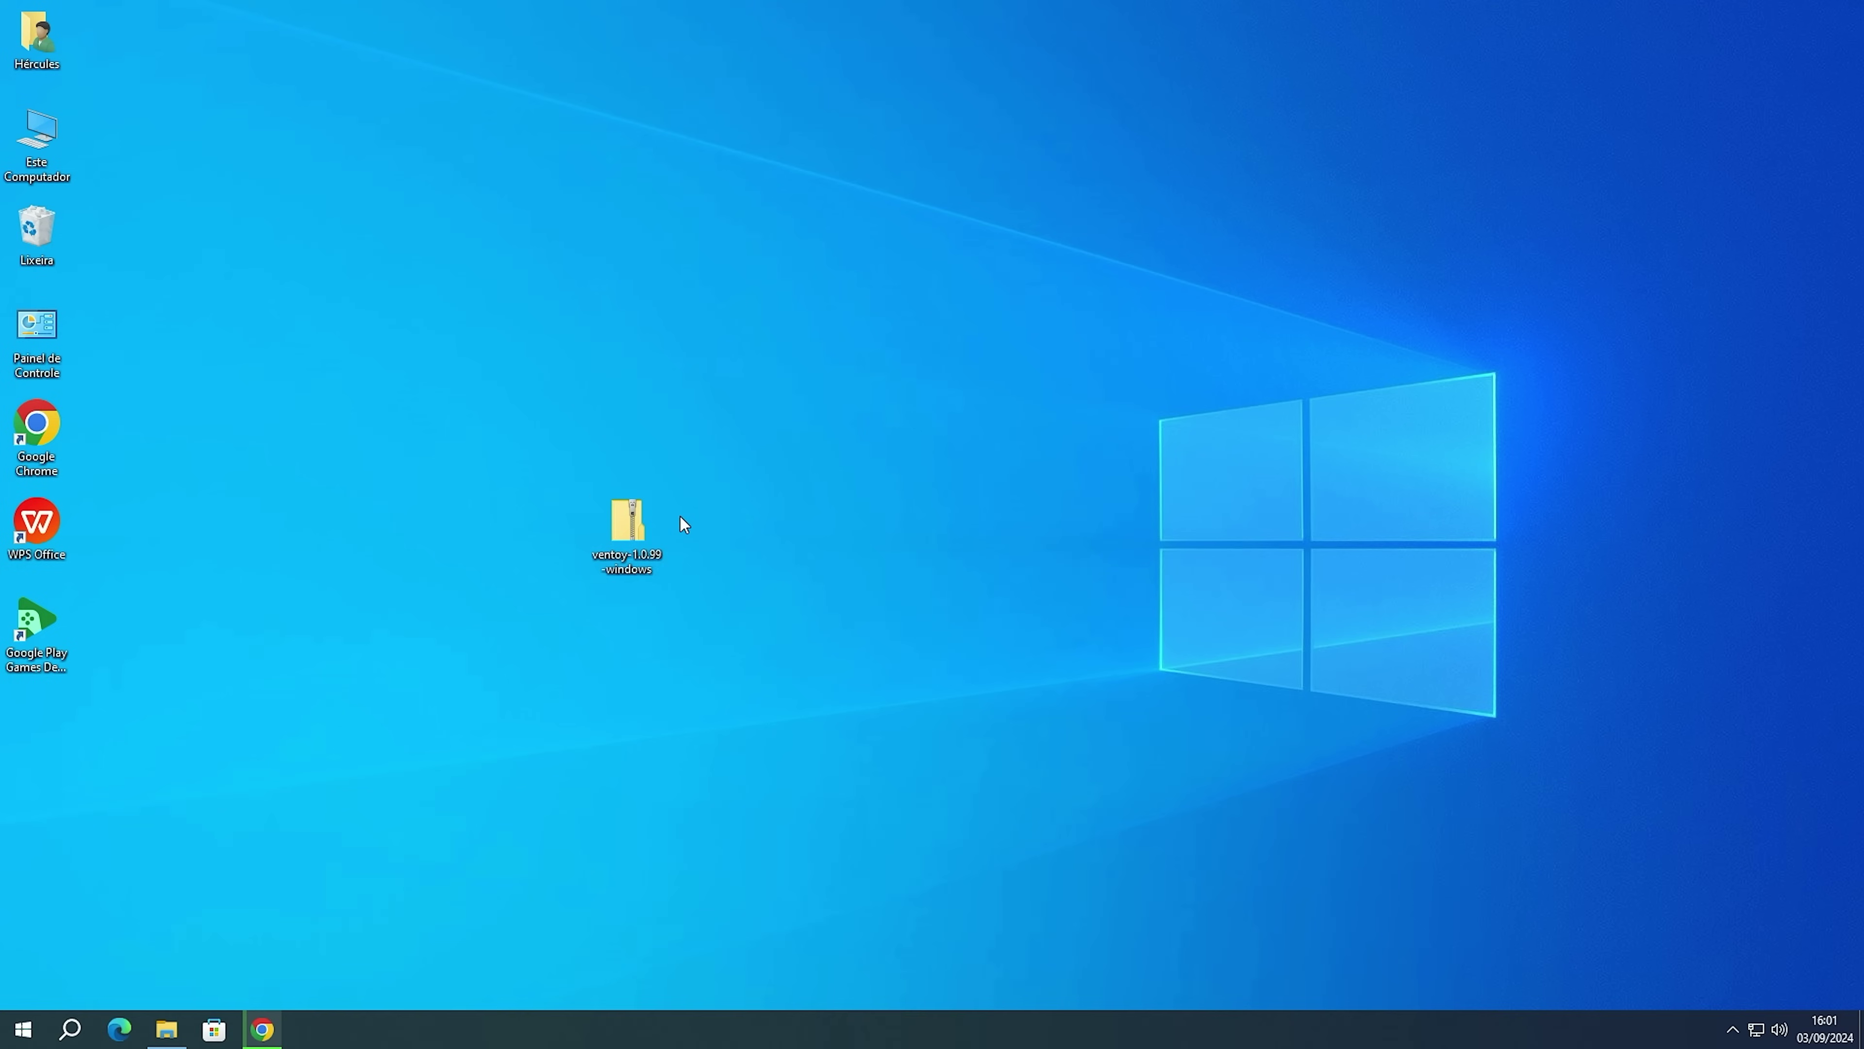
right_click(623, 528)
click(685, 575)
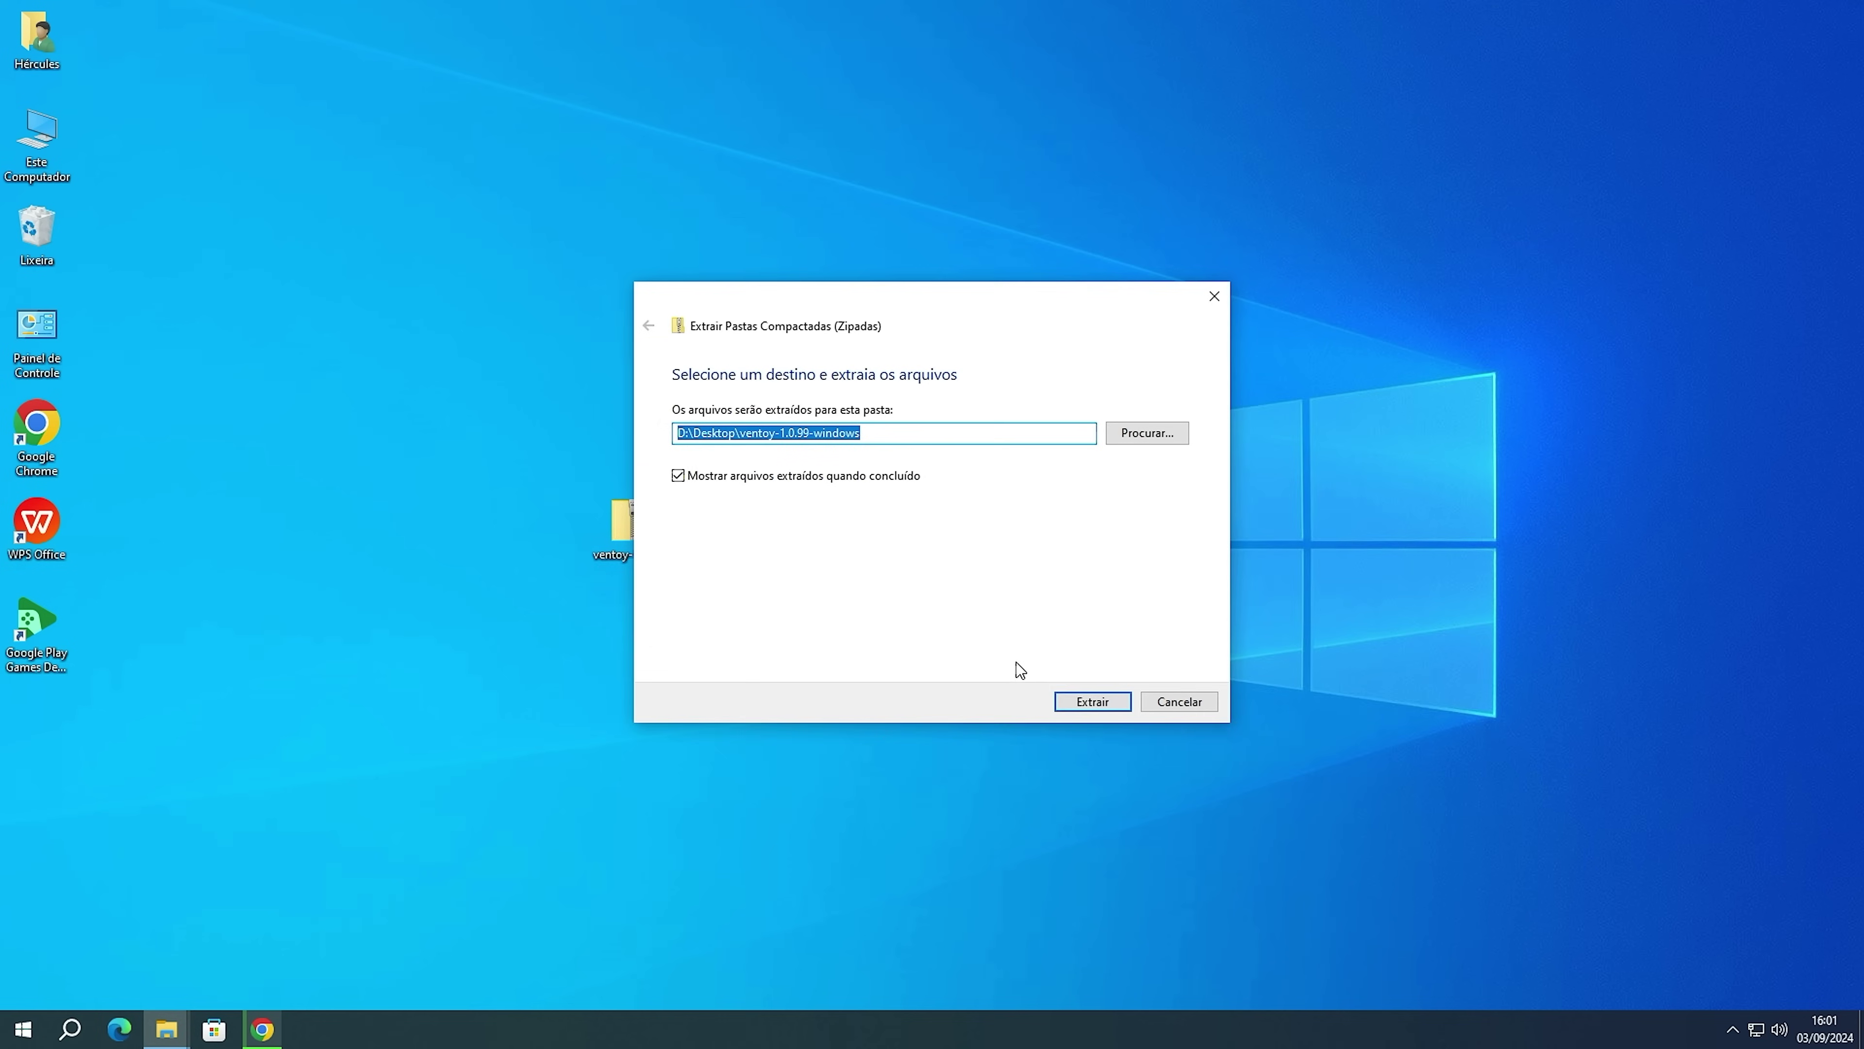
click(1088, 703)
drag(1096, 180, 1268, 202)
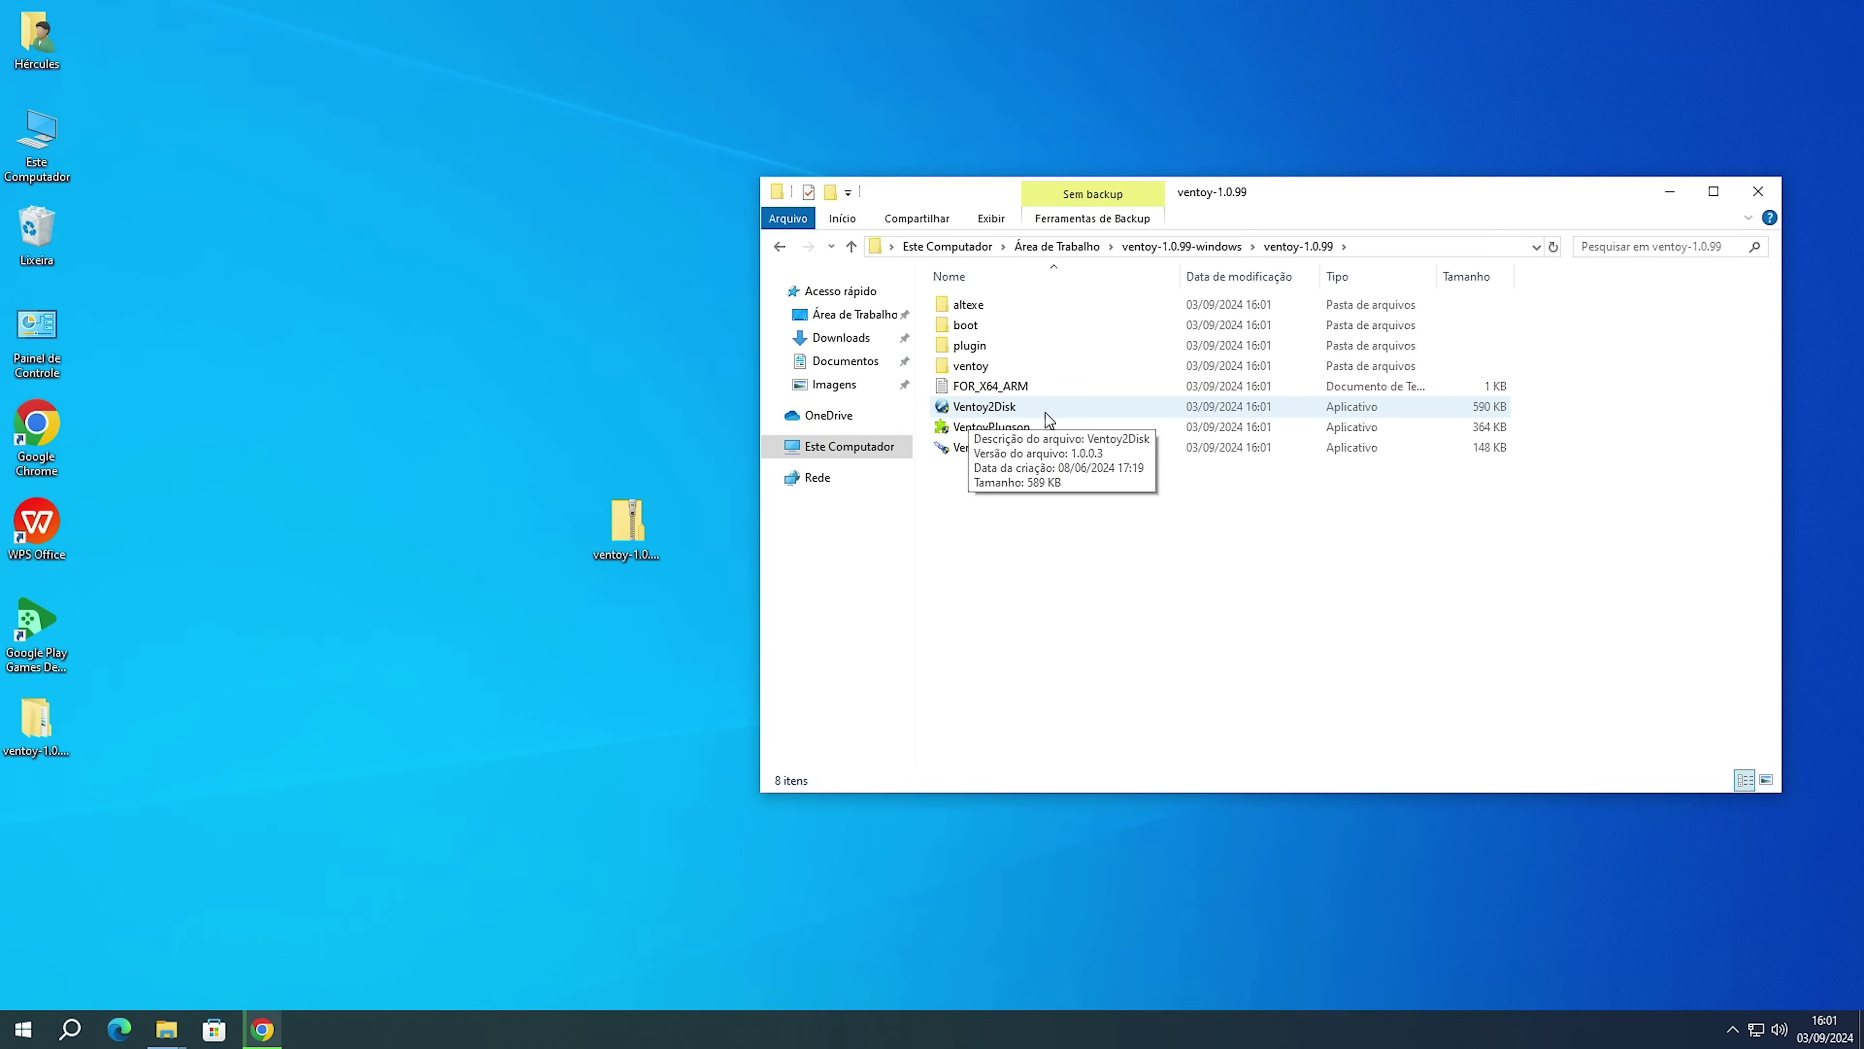
Run Ventoy2Disk as admin and install Ventoy onto the 32GB SanDisk Cruzer Blade (E:), confirming formatting twice.
double_click(1006, 409)
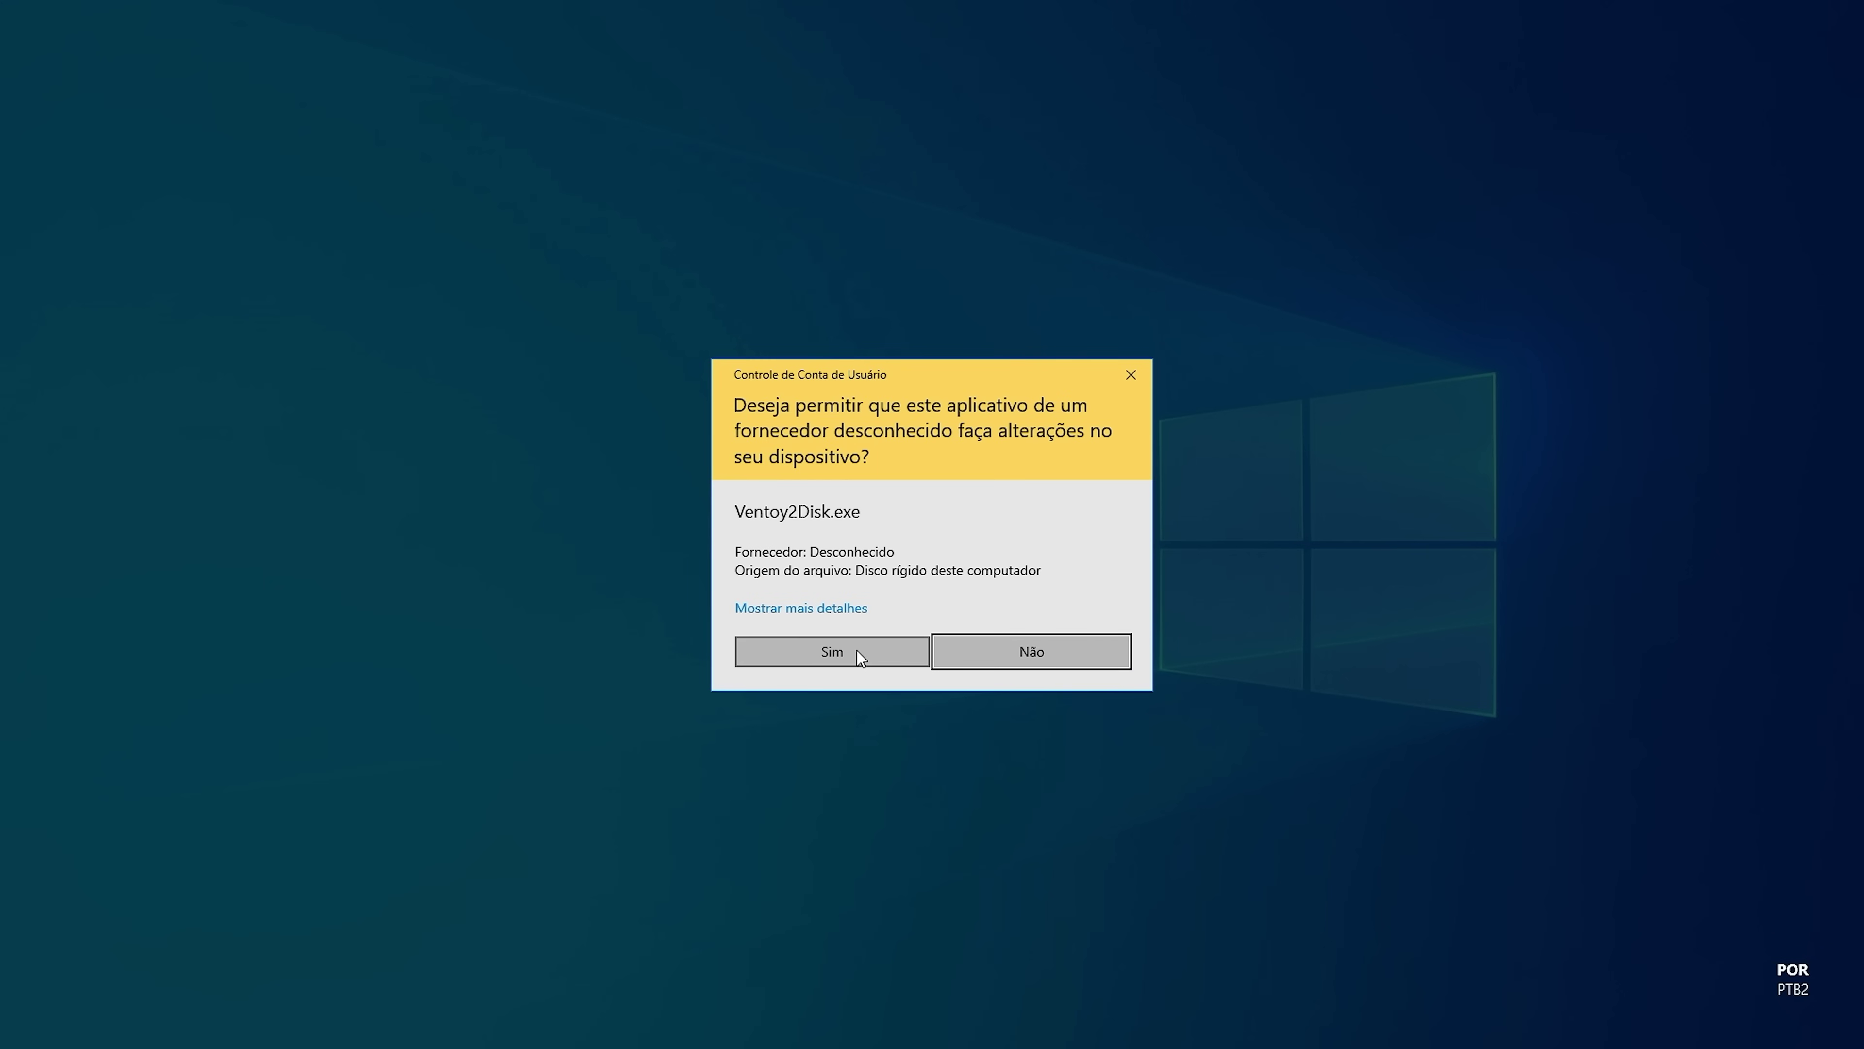
click(857, 650)
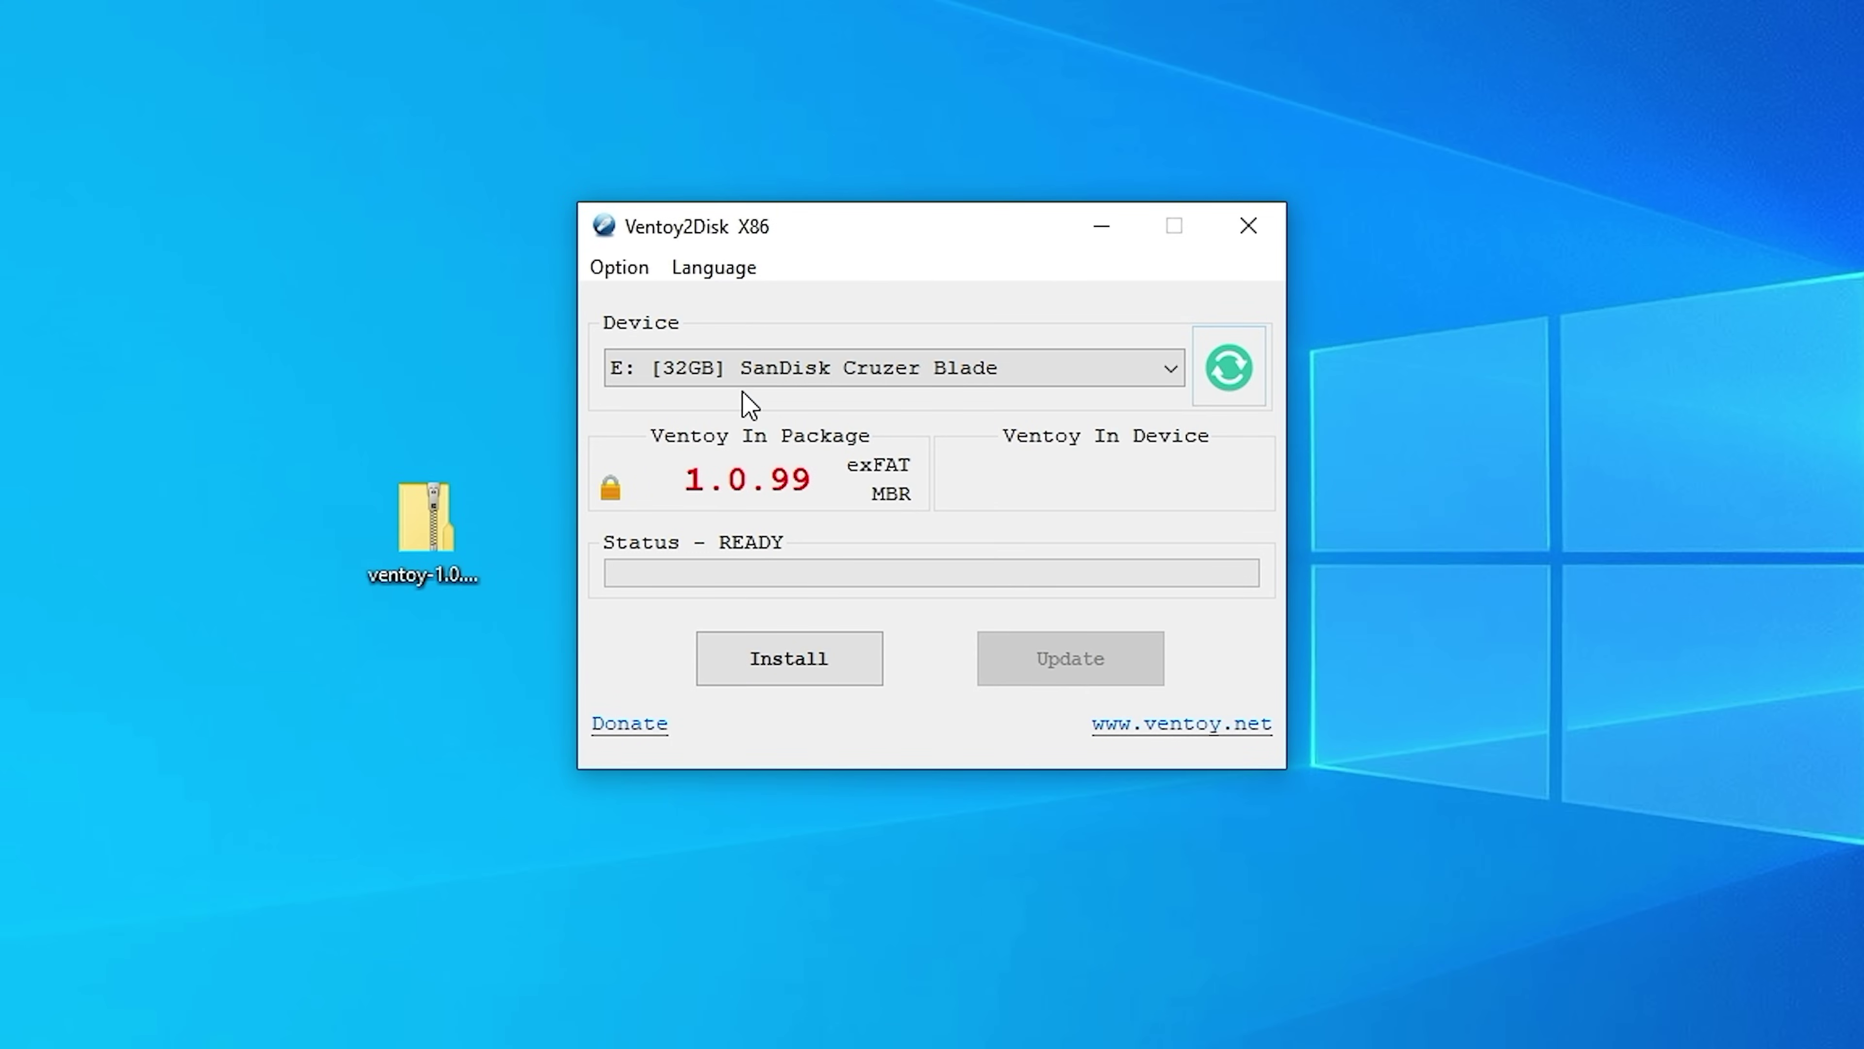
click(755, 369)
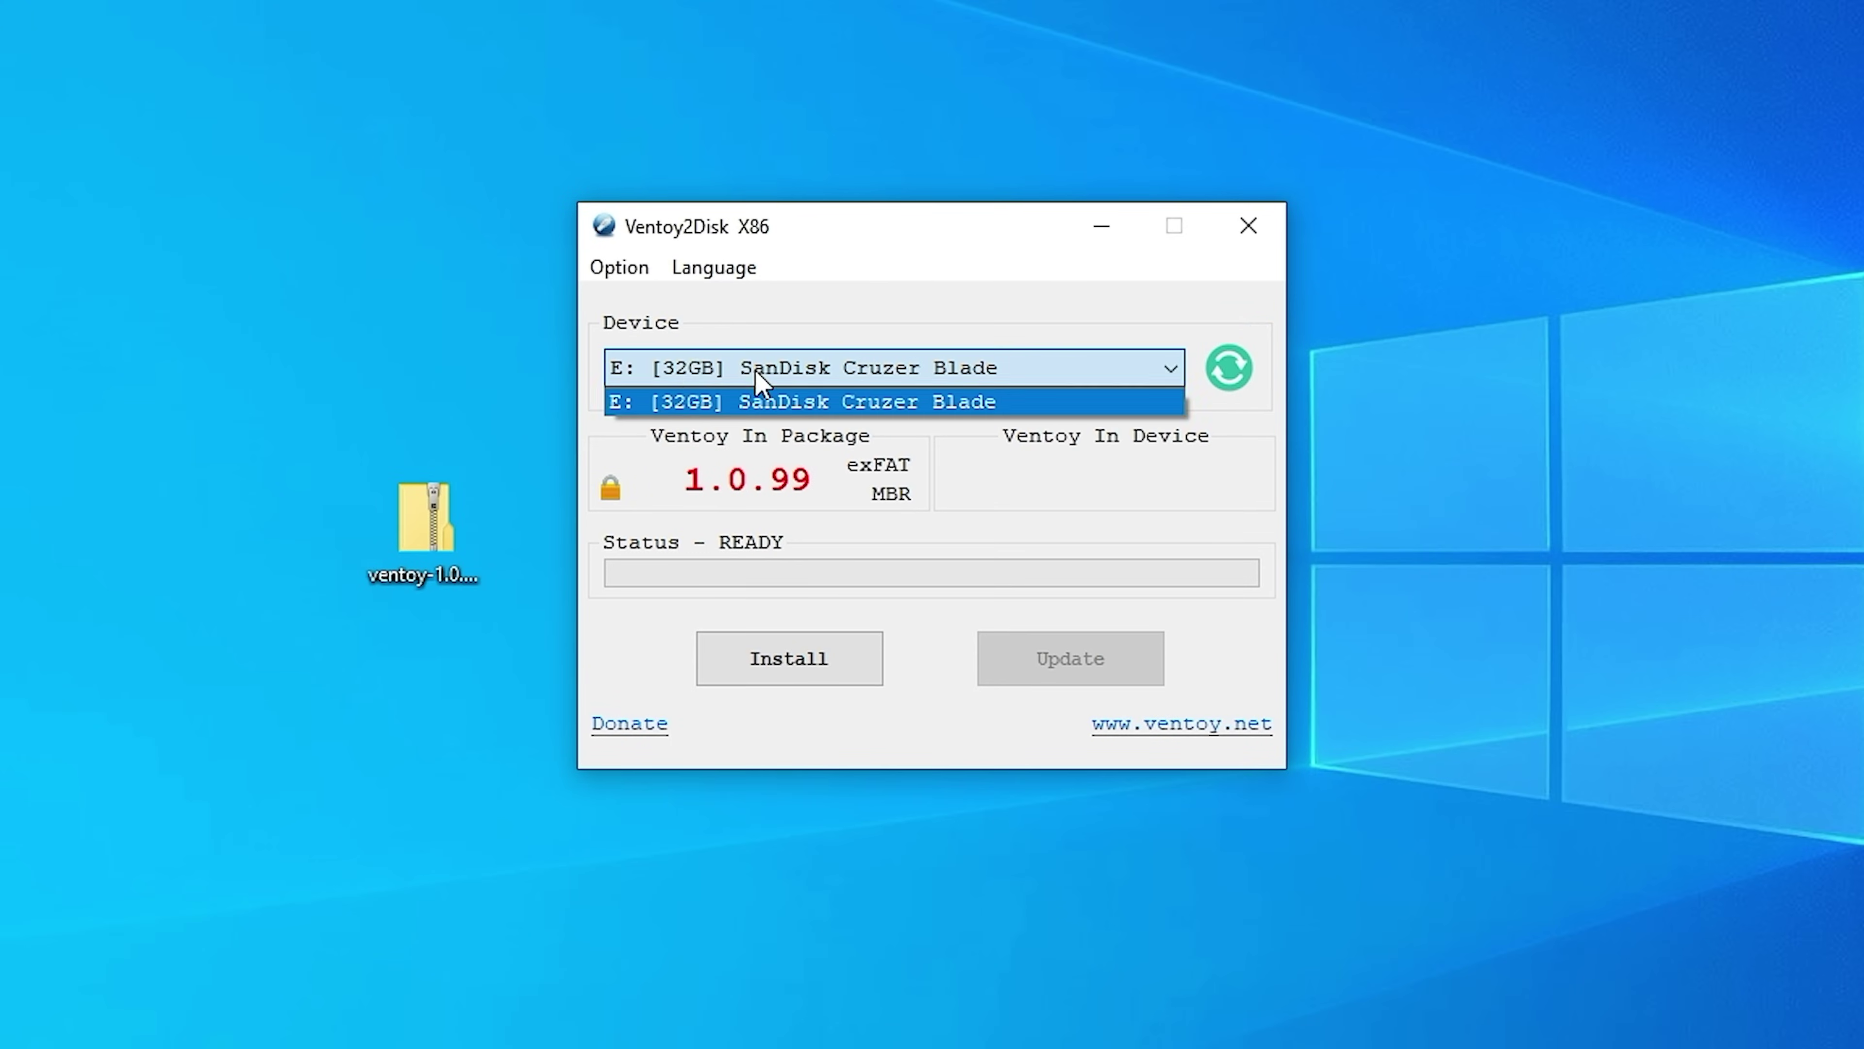
click(809, 408)
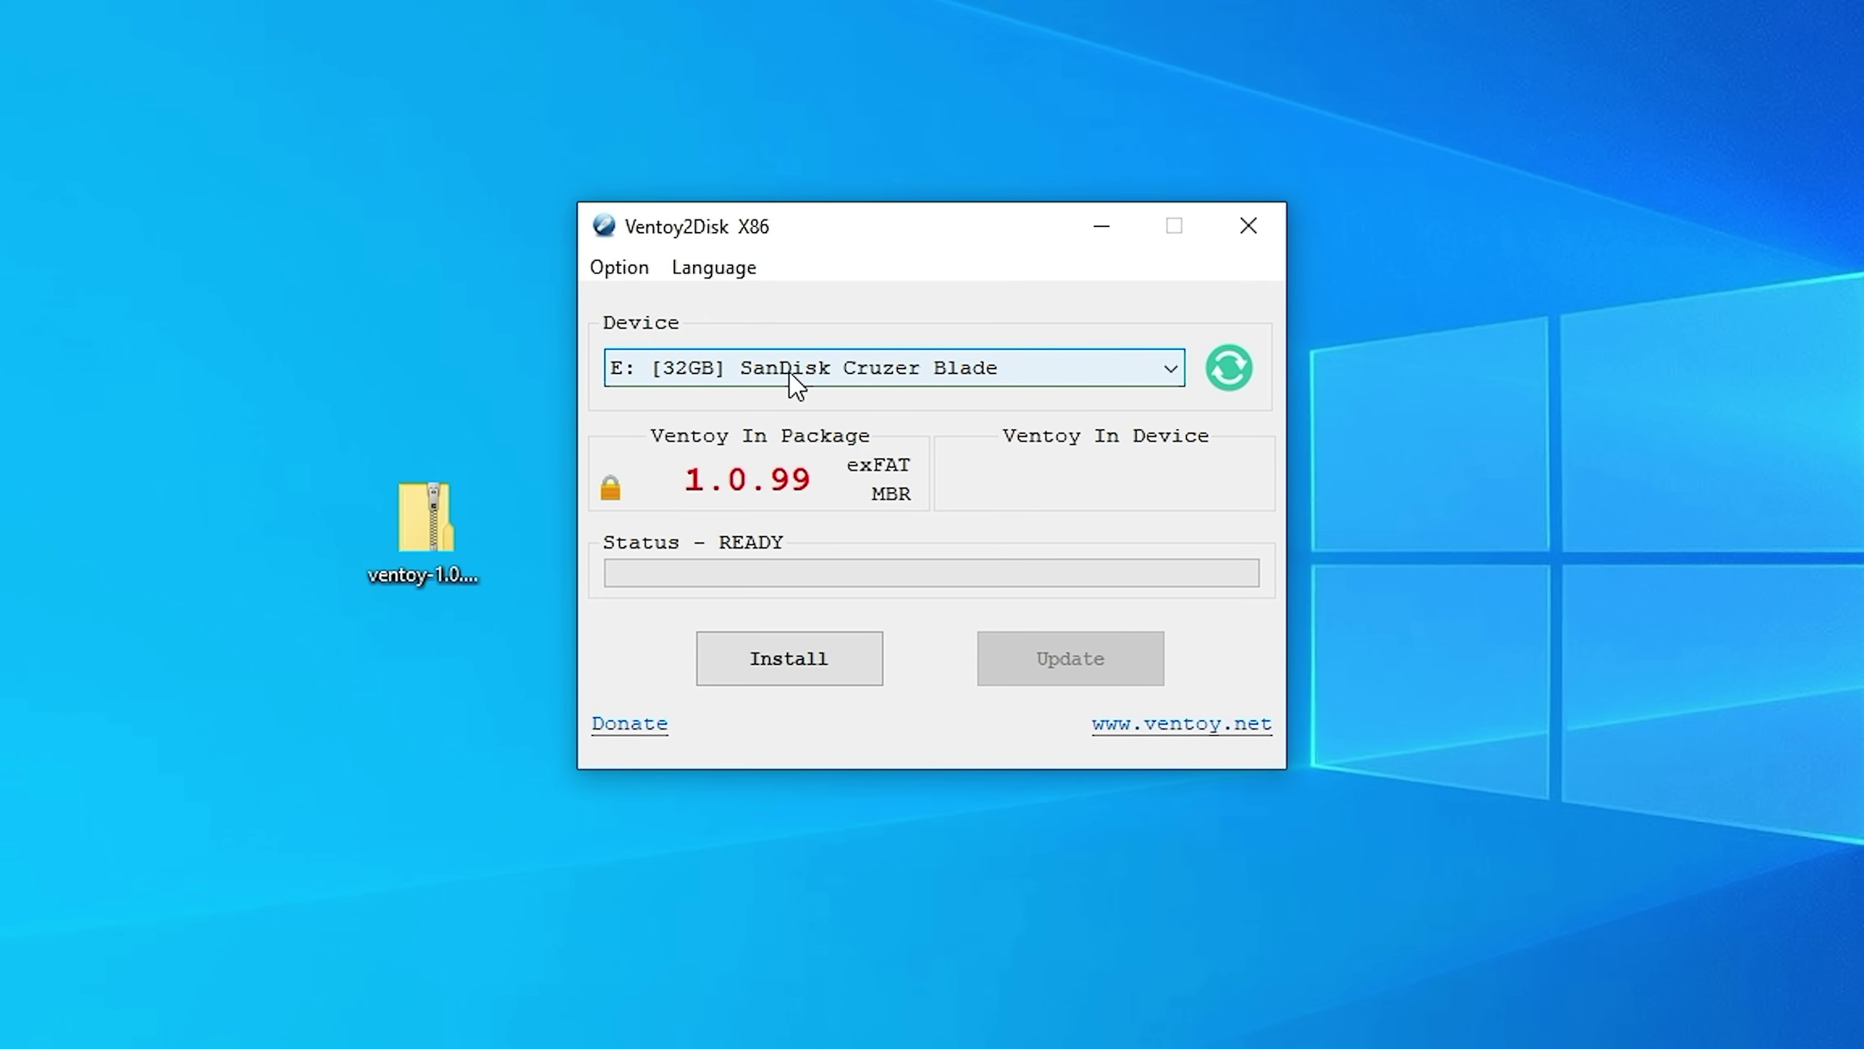
click(778, 688)
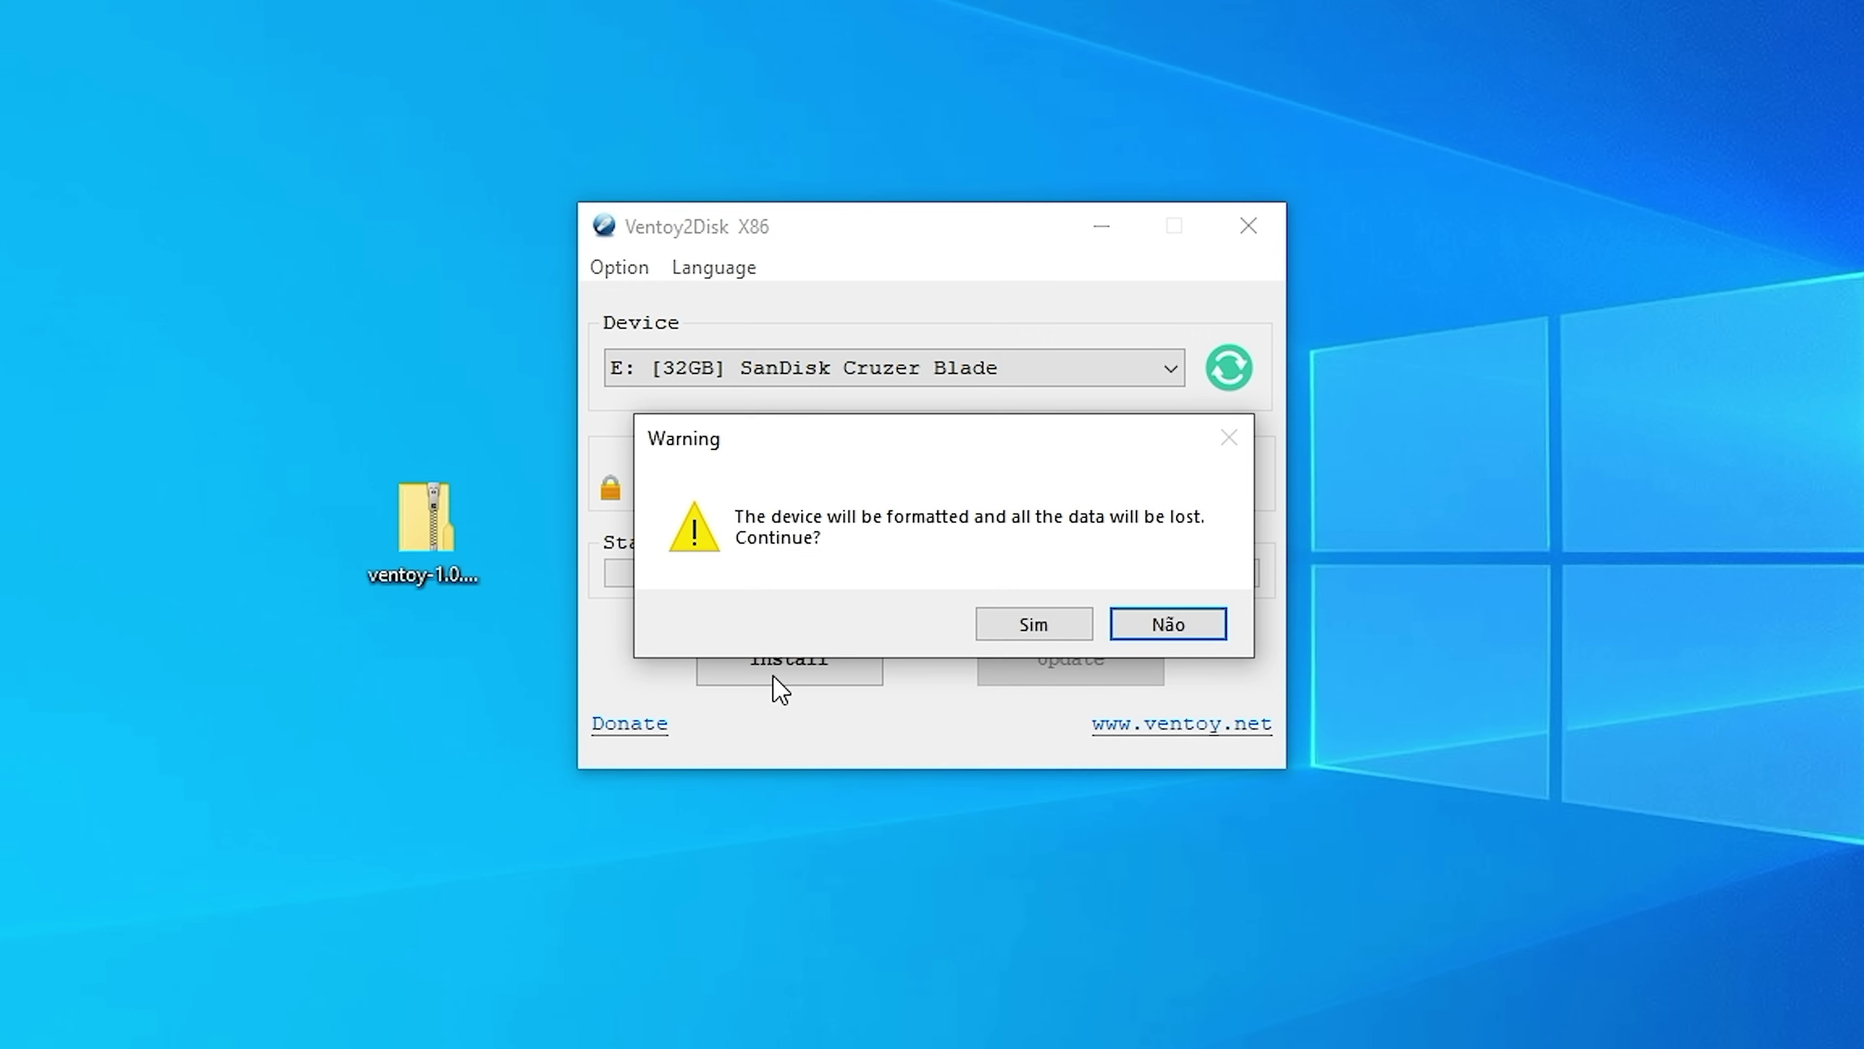
click(1022, 624)
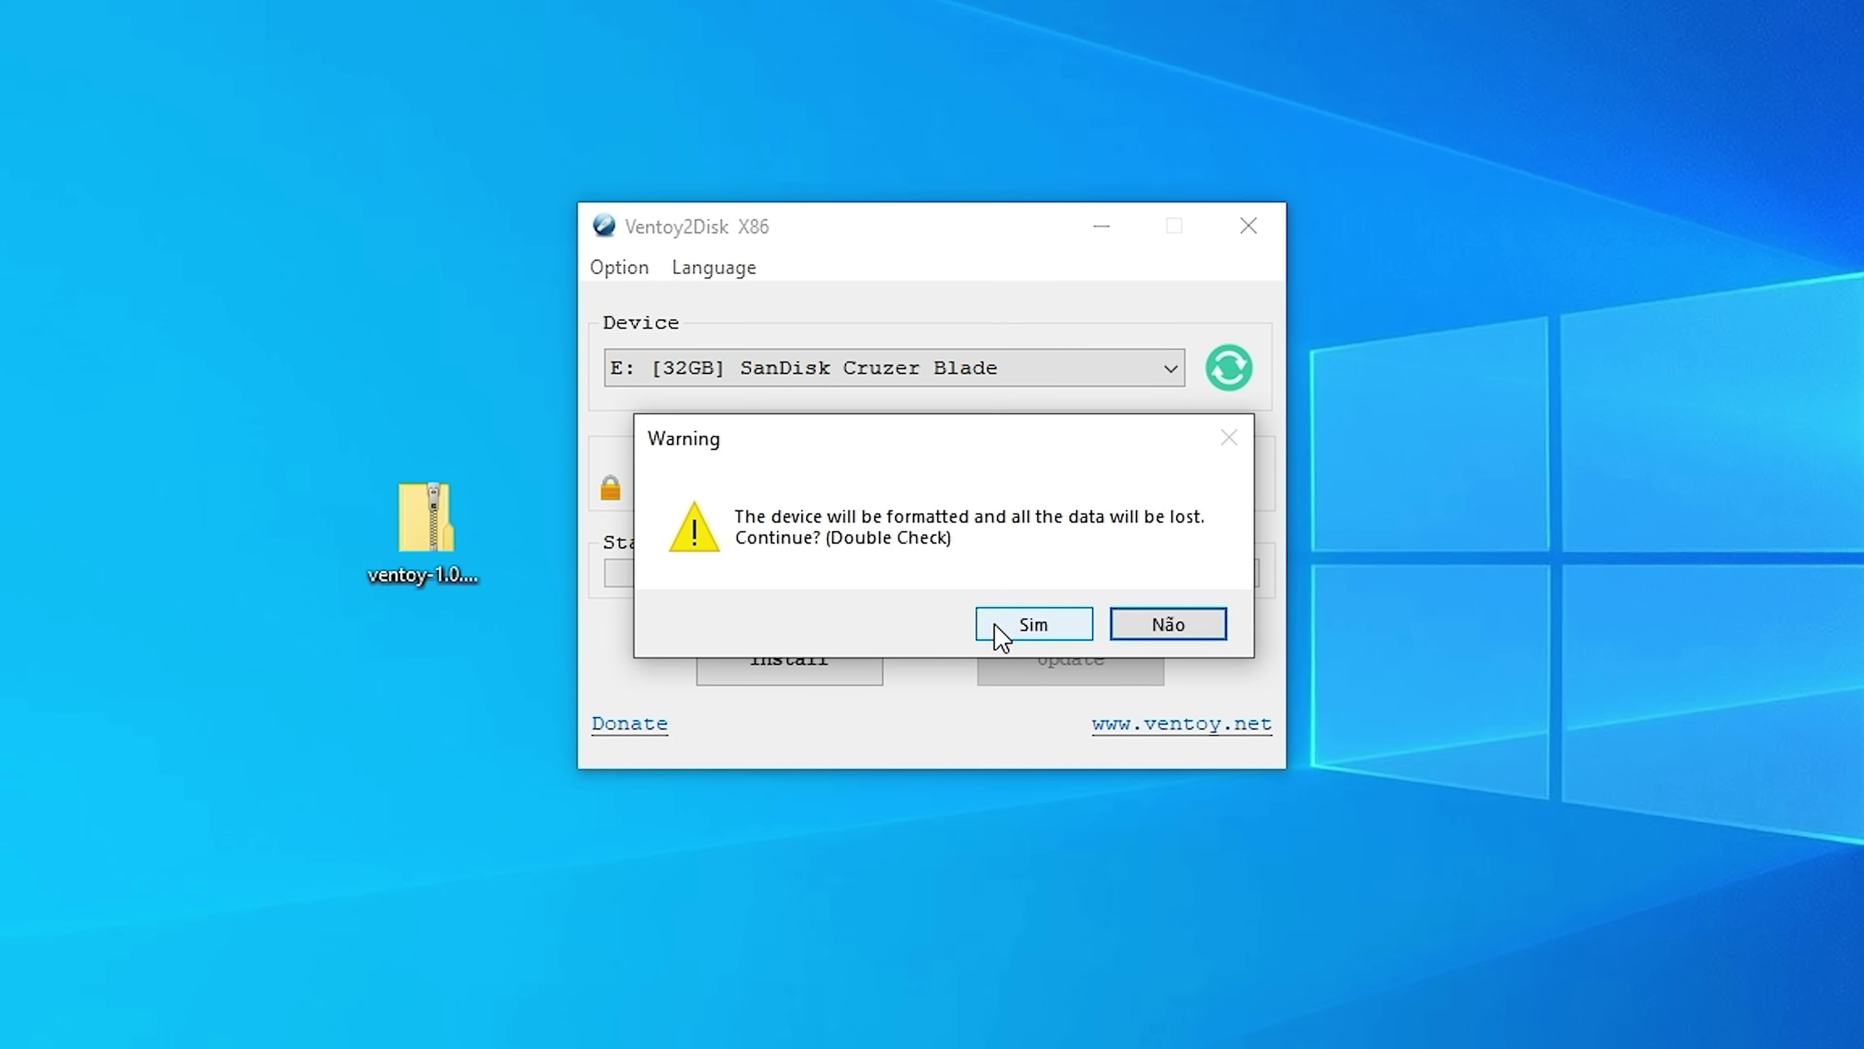
click(1002, 628)
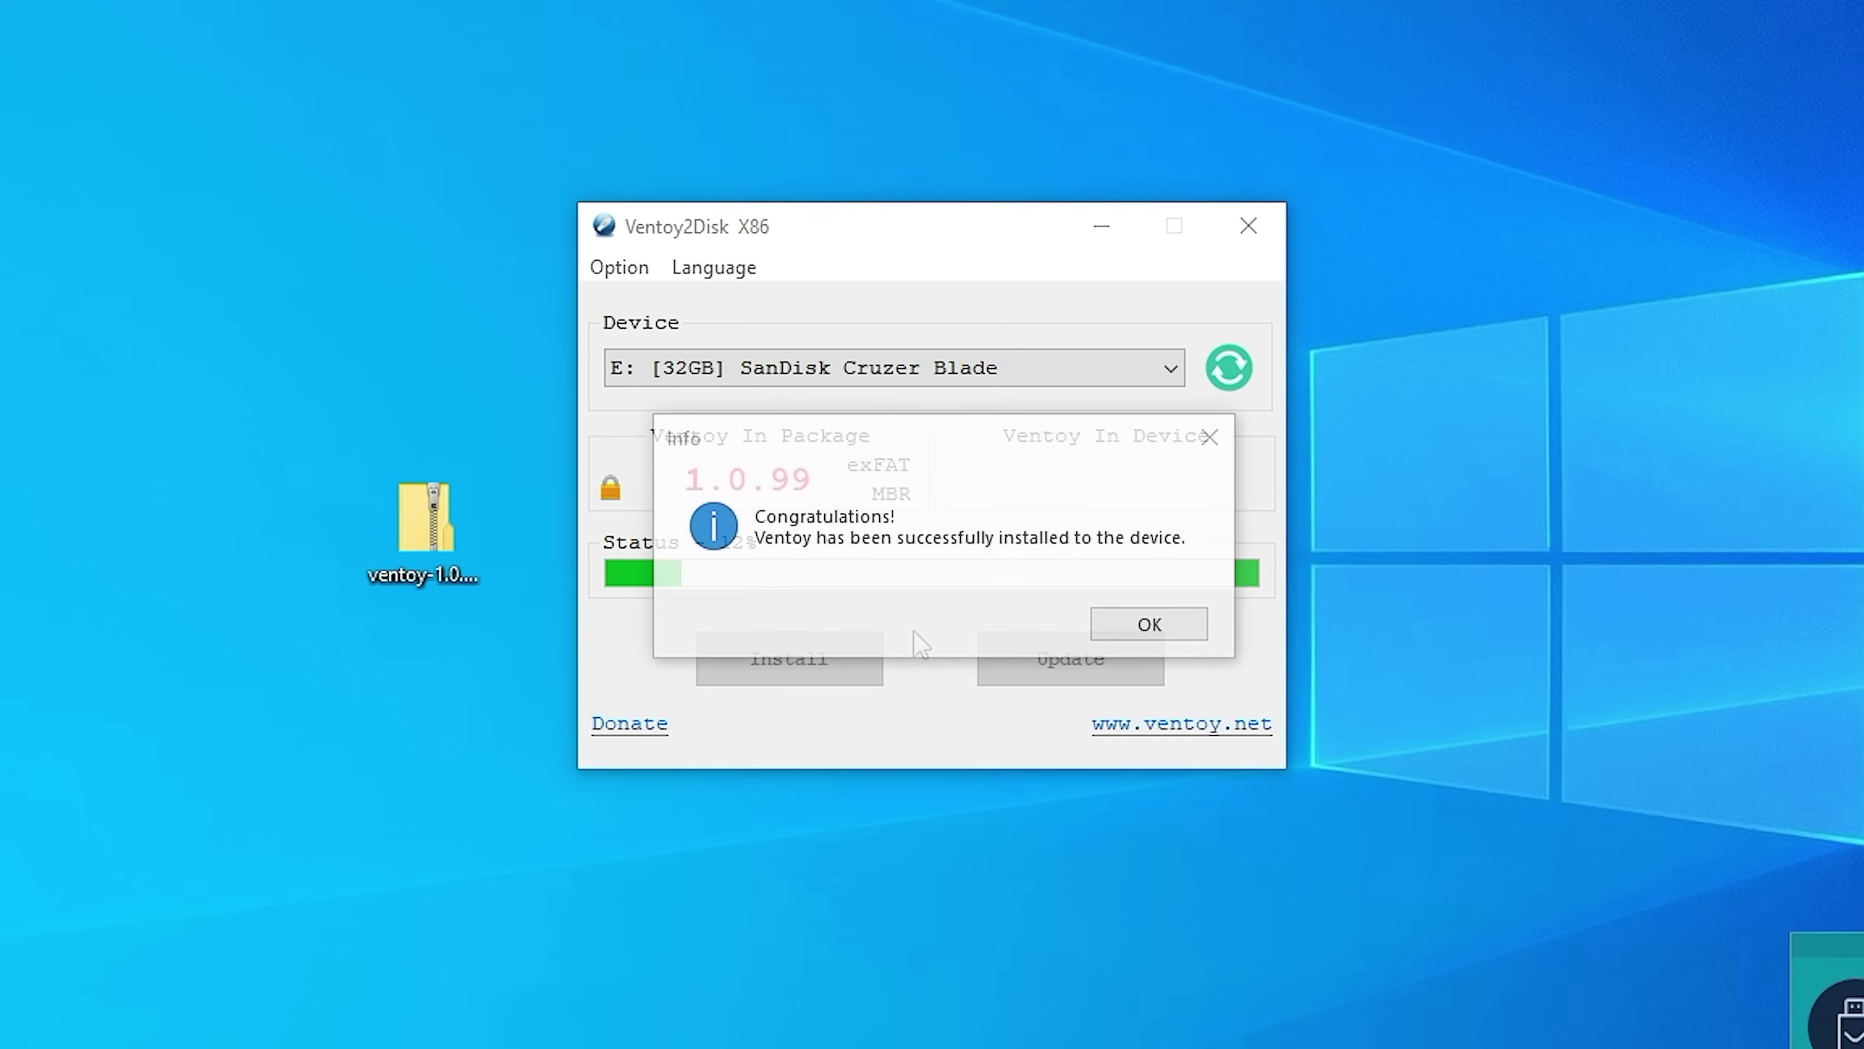
click(1190, 629)
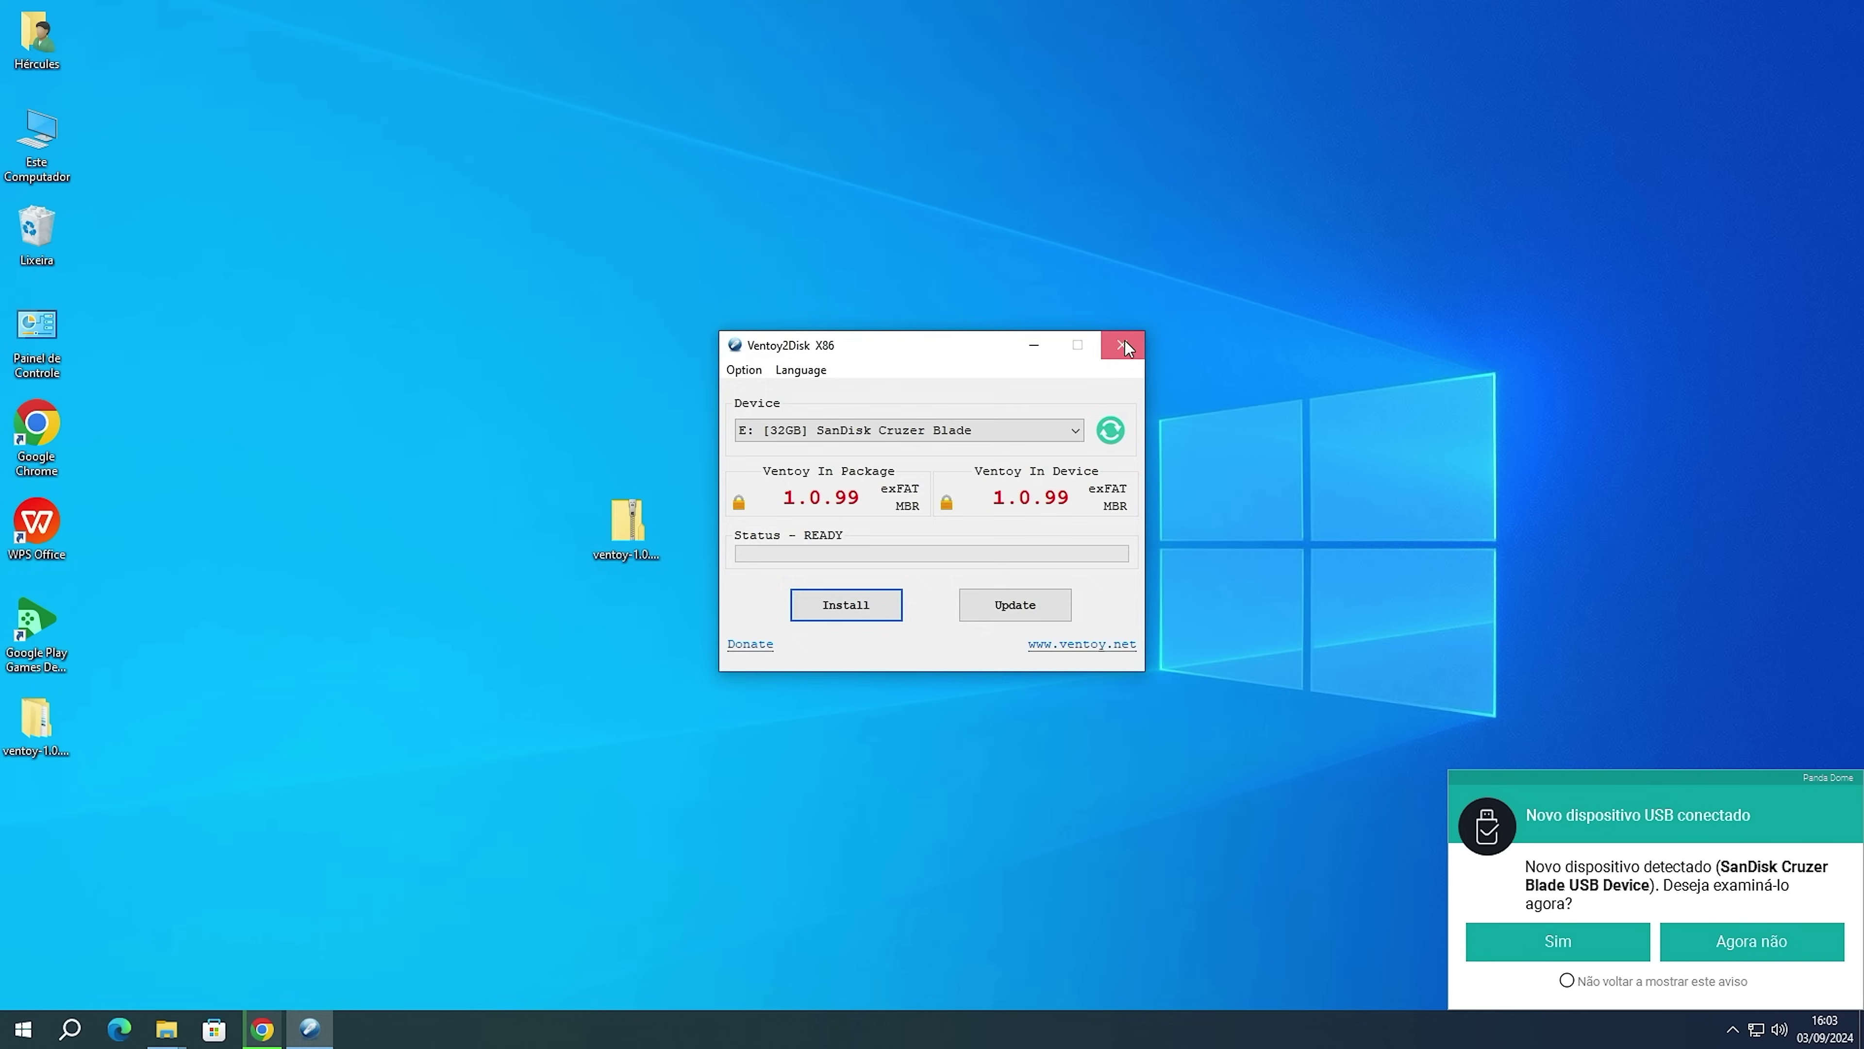
click(1122, 345)
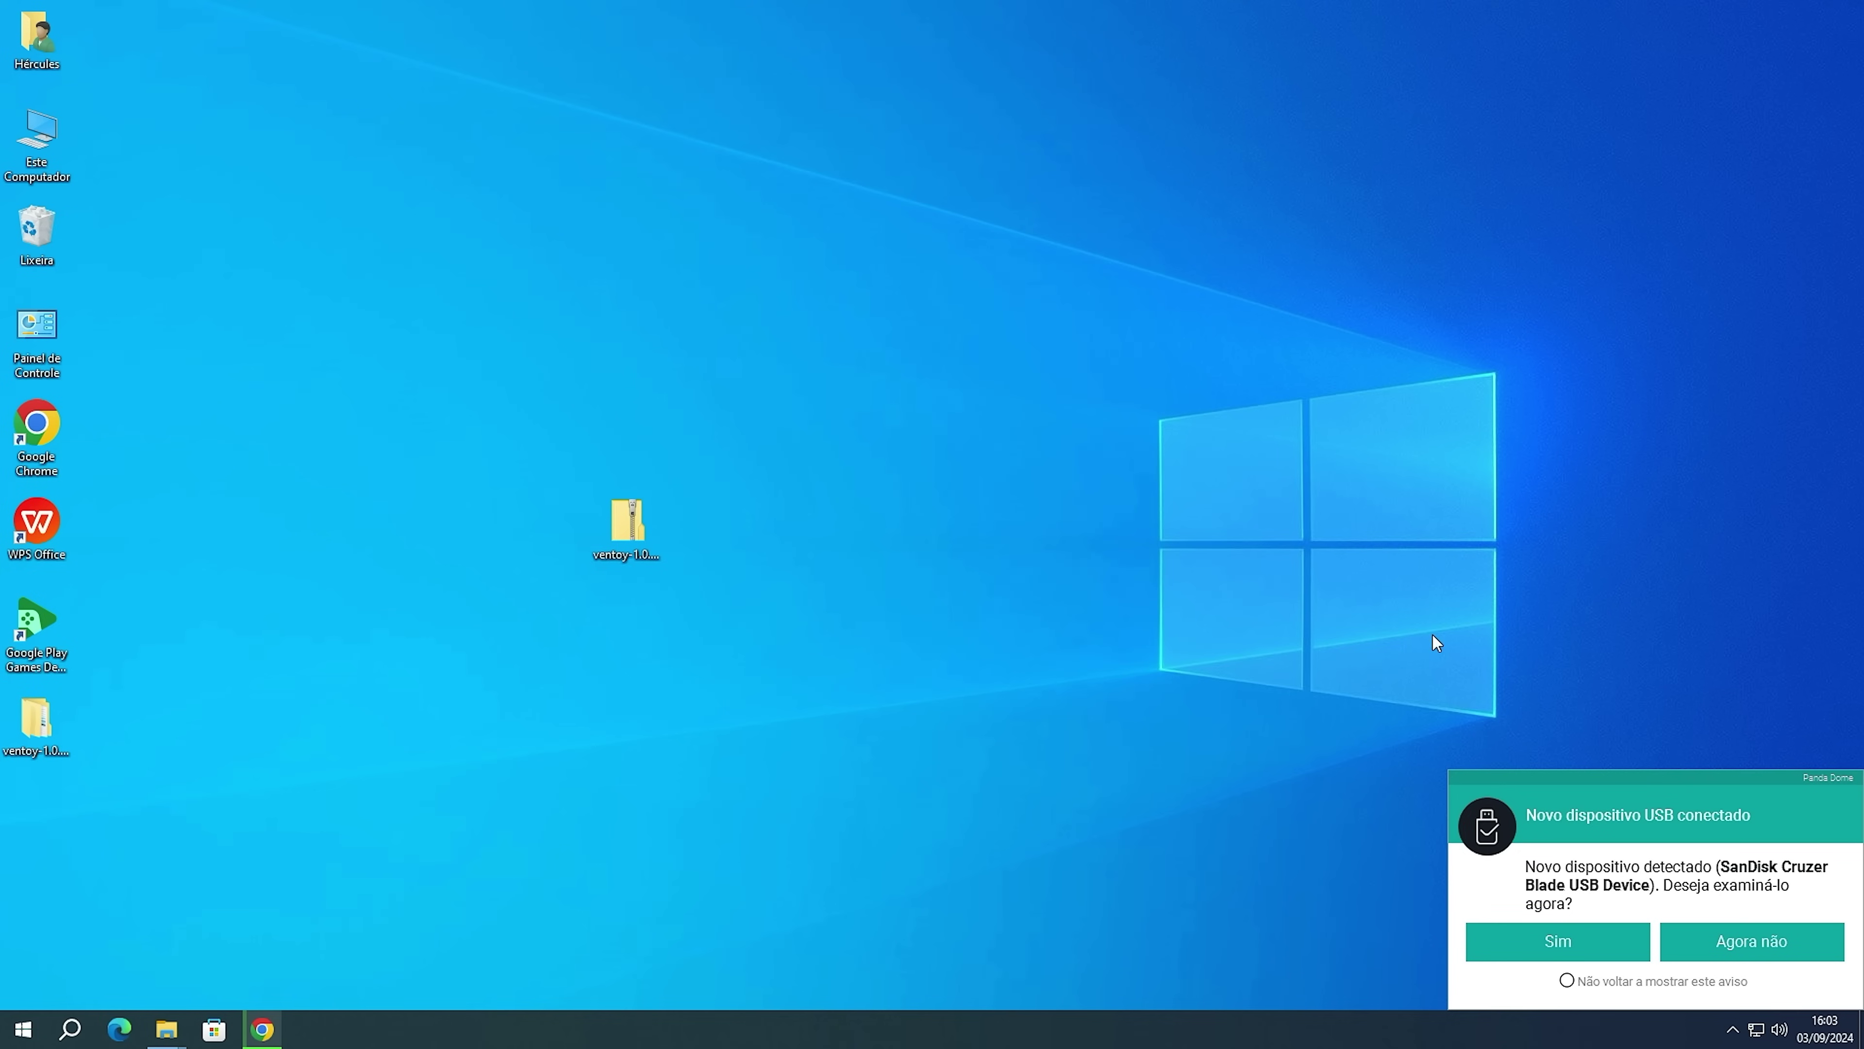
Copy the Zorin OS 17.1 Core 64bit r2 image from the Downloads folder.
click(1751, 936)
double_click(37, 139)
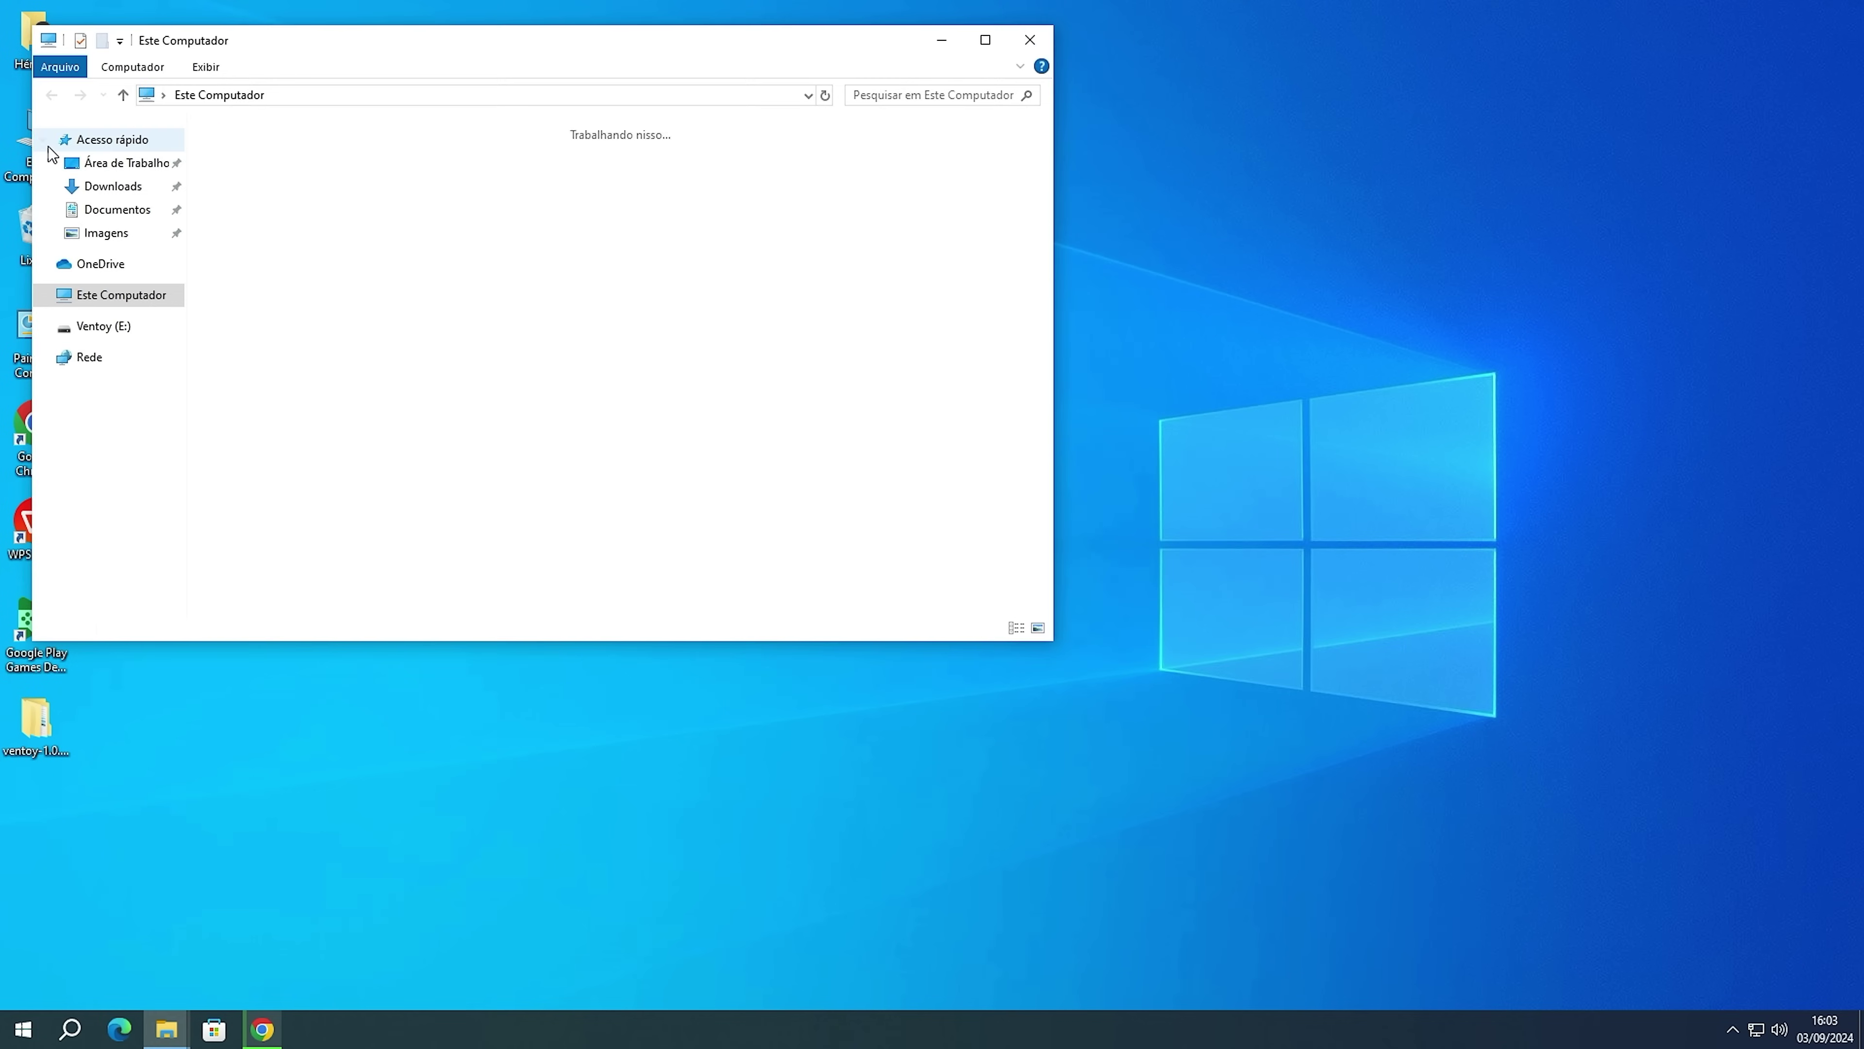
click(110, 192)
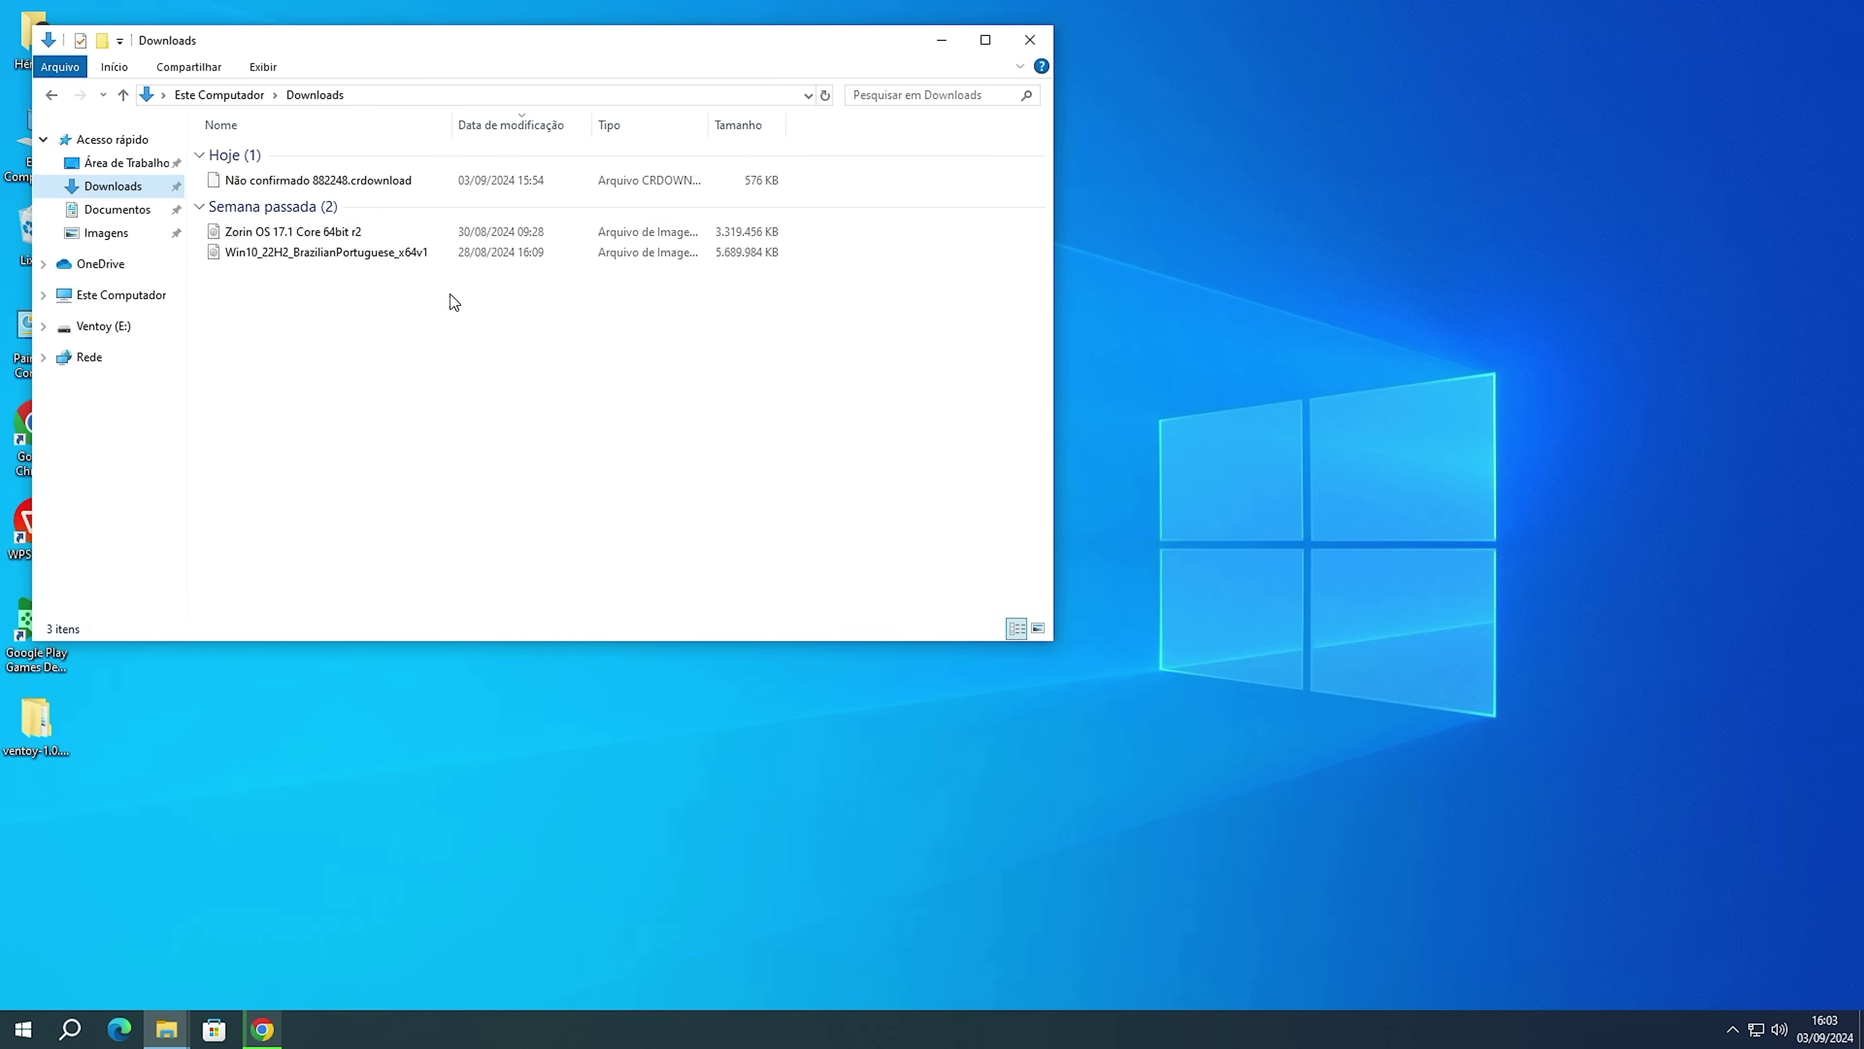
click(287, 233)
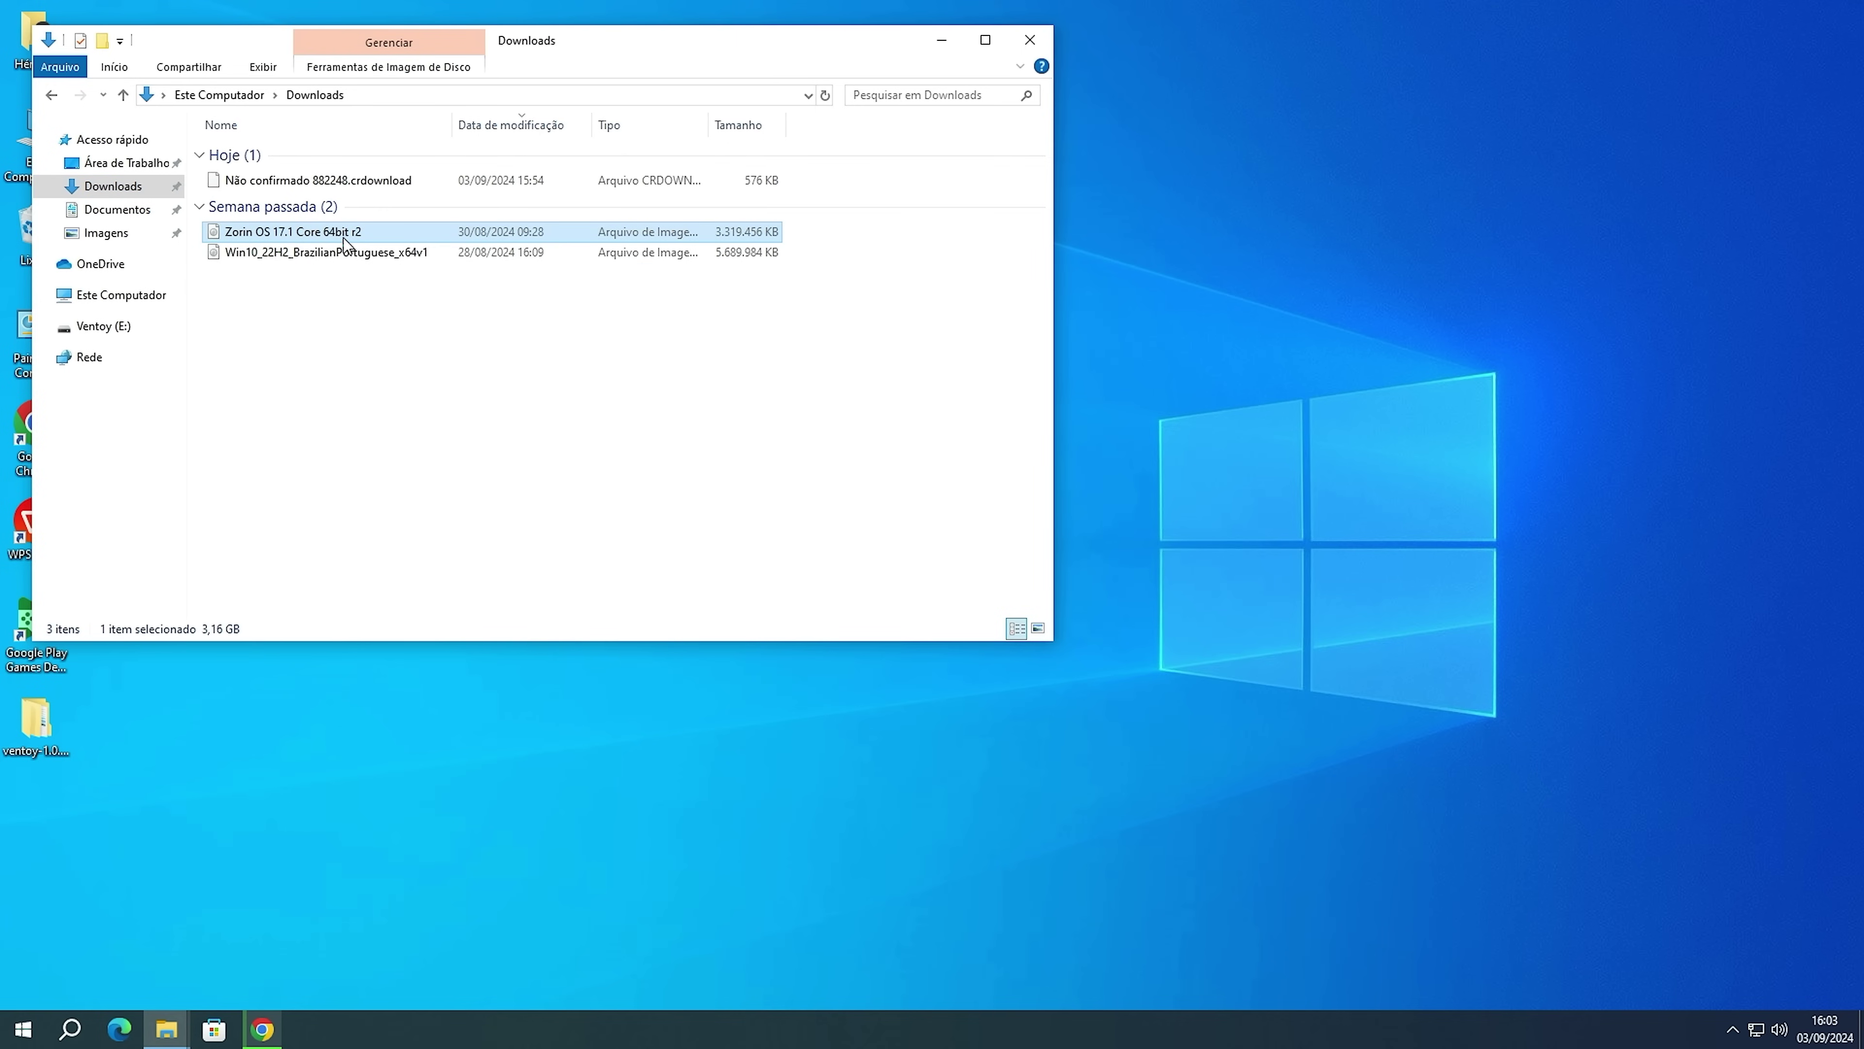
key(ctrl+c)
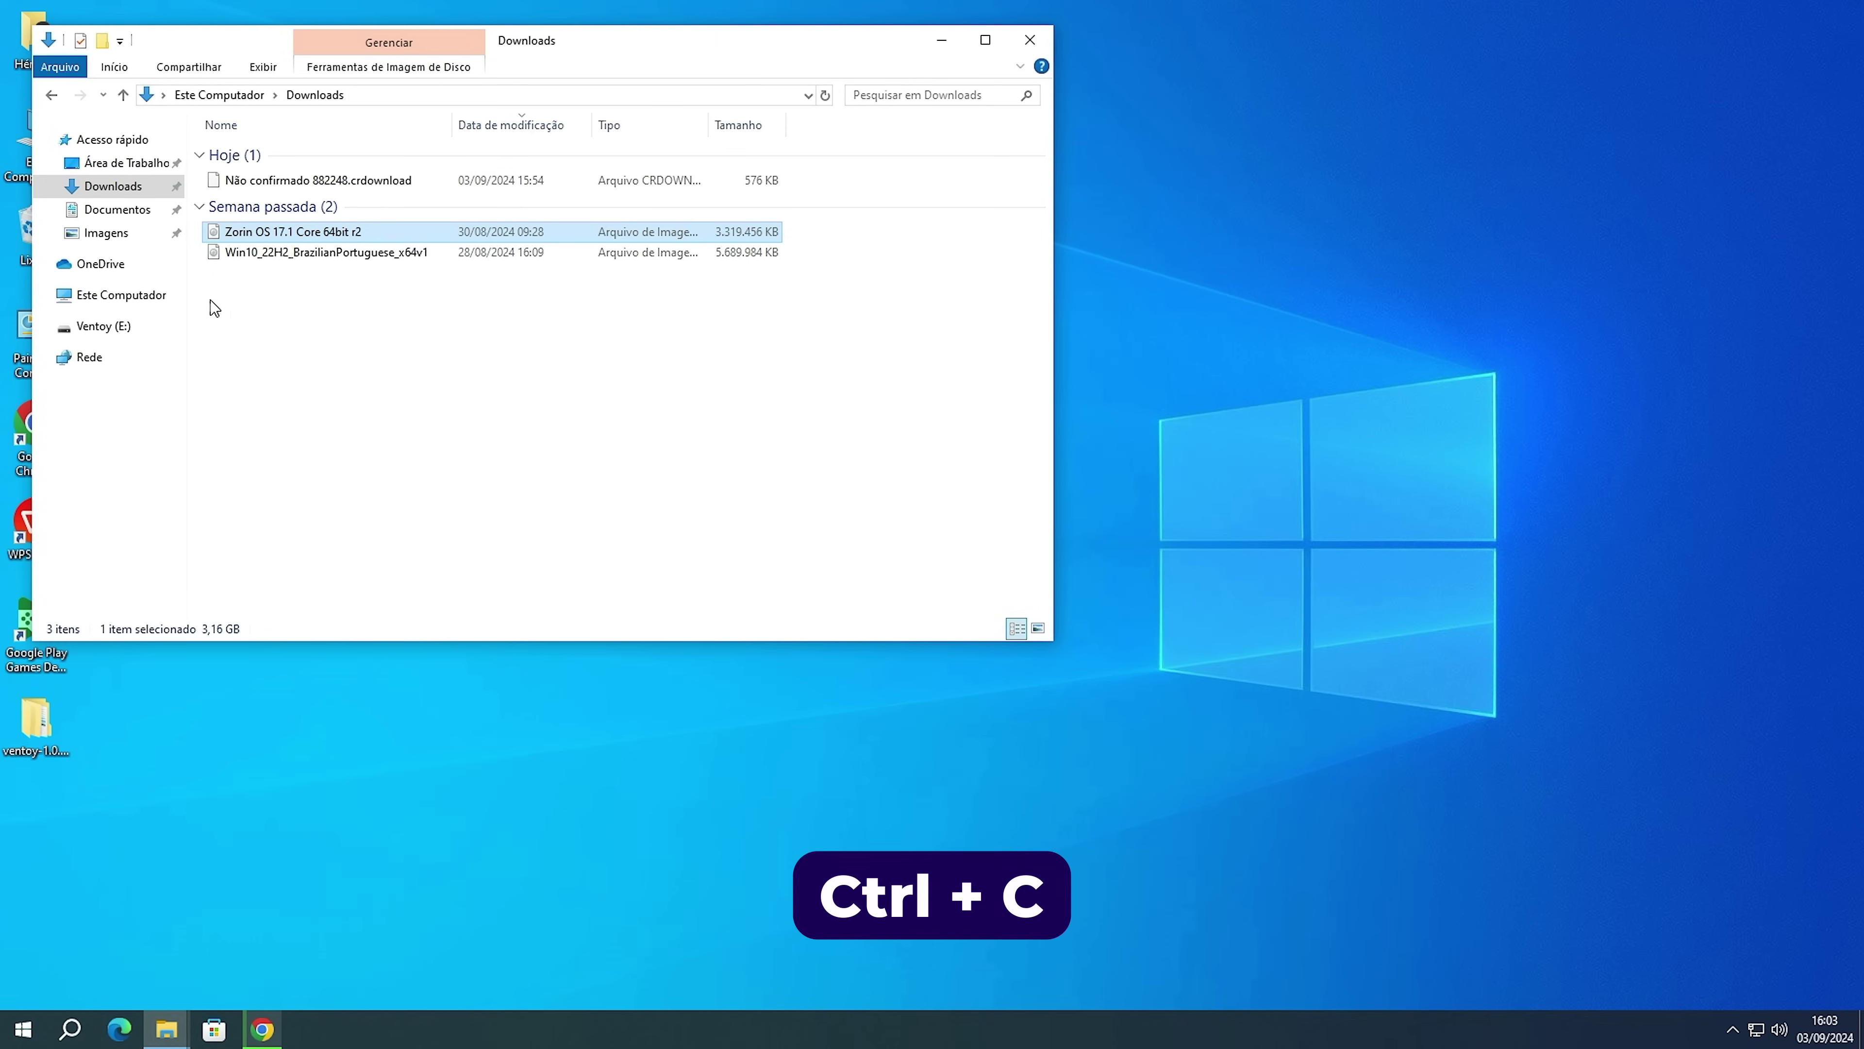
Paste the Zorin image onto Ventoy (E:) and close the window once copying finishes.
click(128, 327)
click(374, 339)
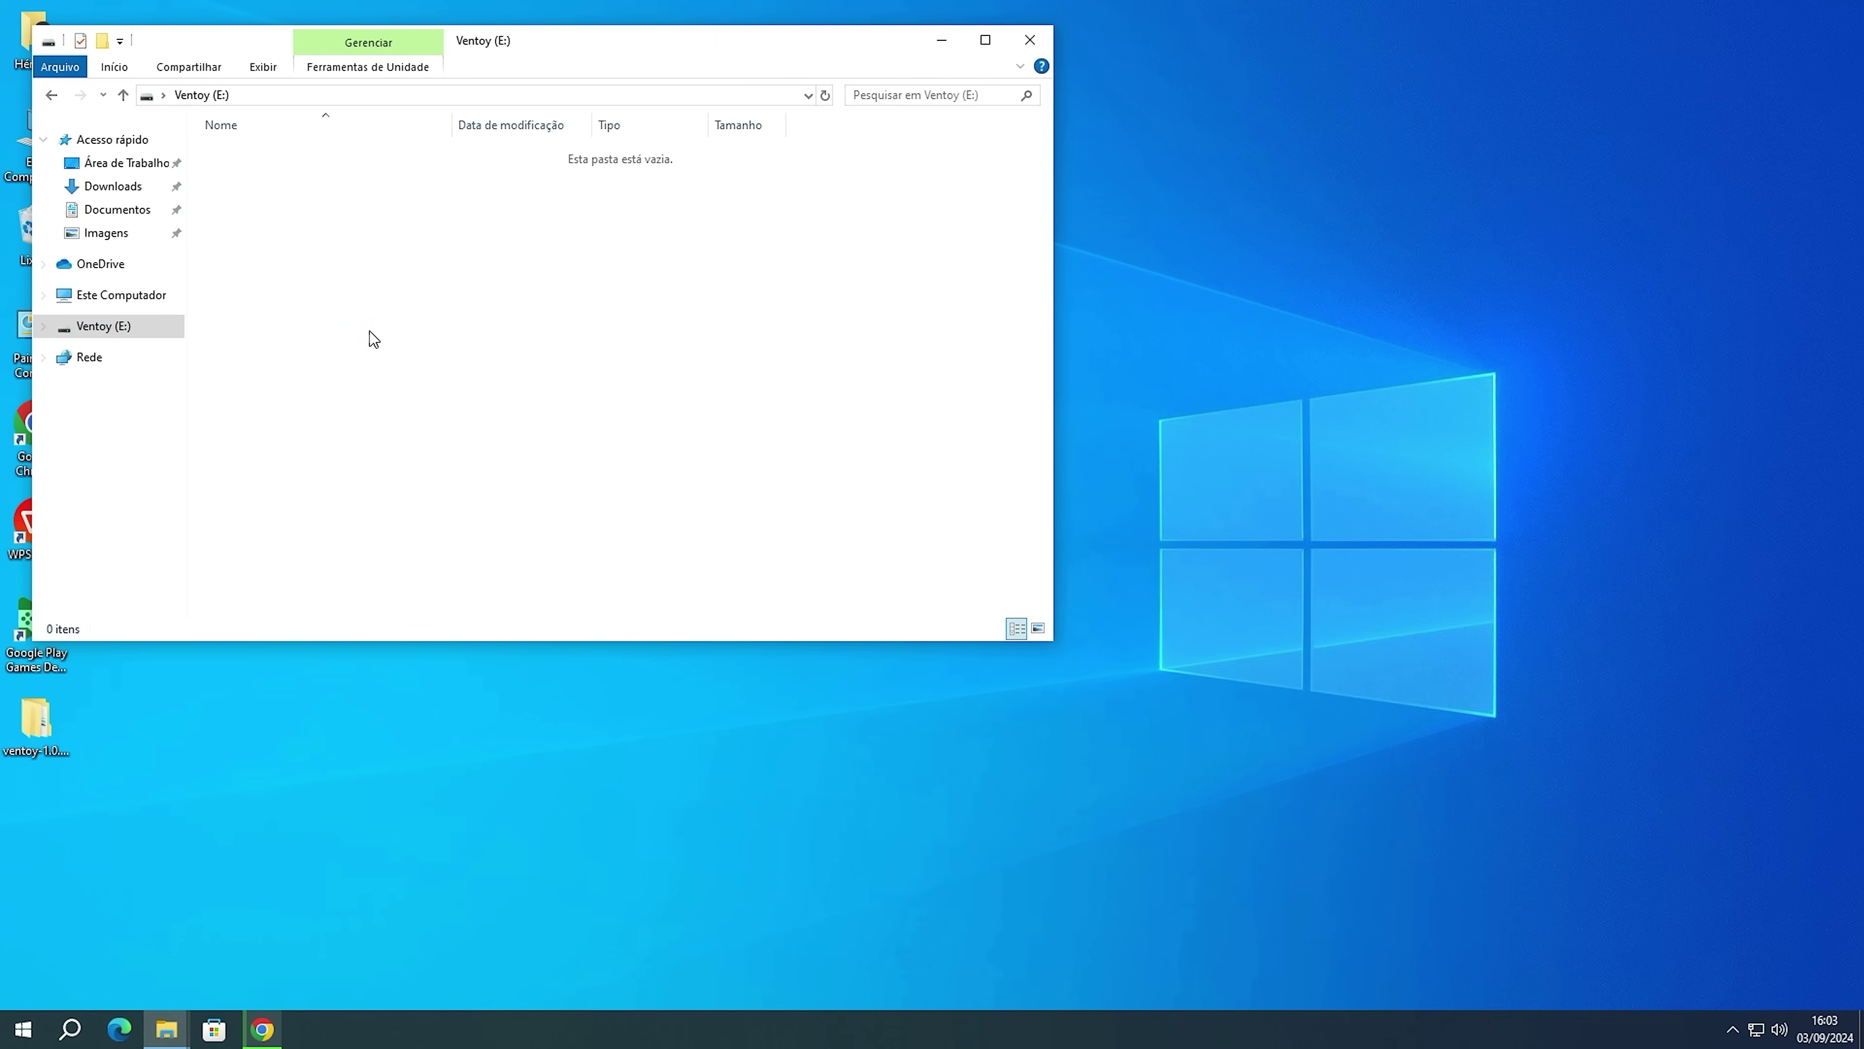
key(ctrl+v)
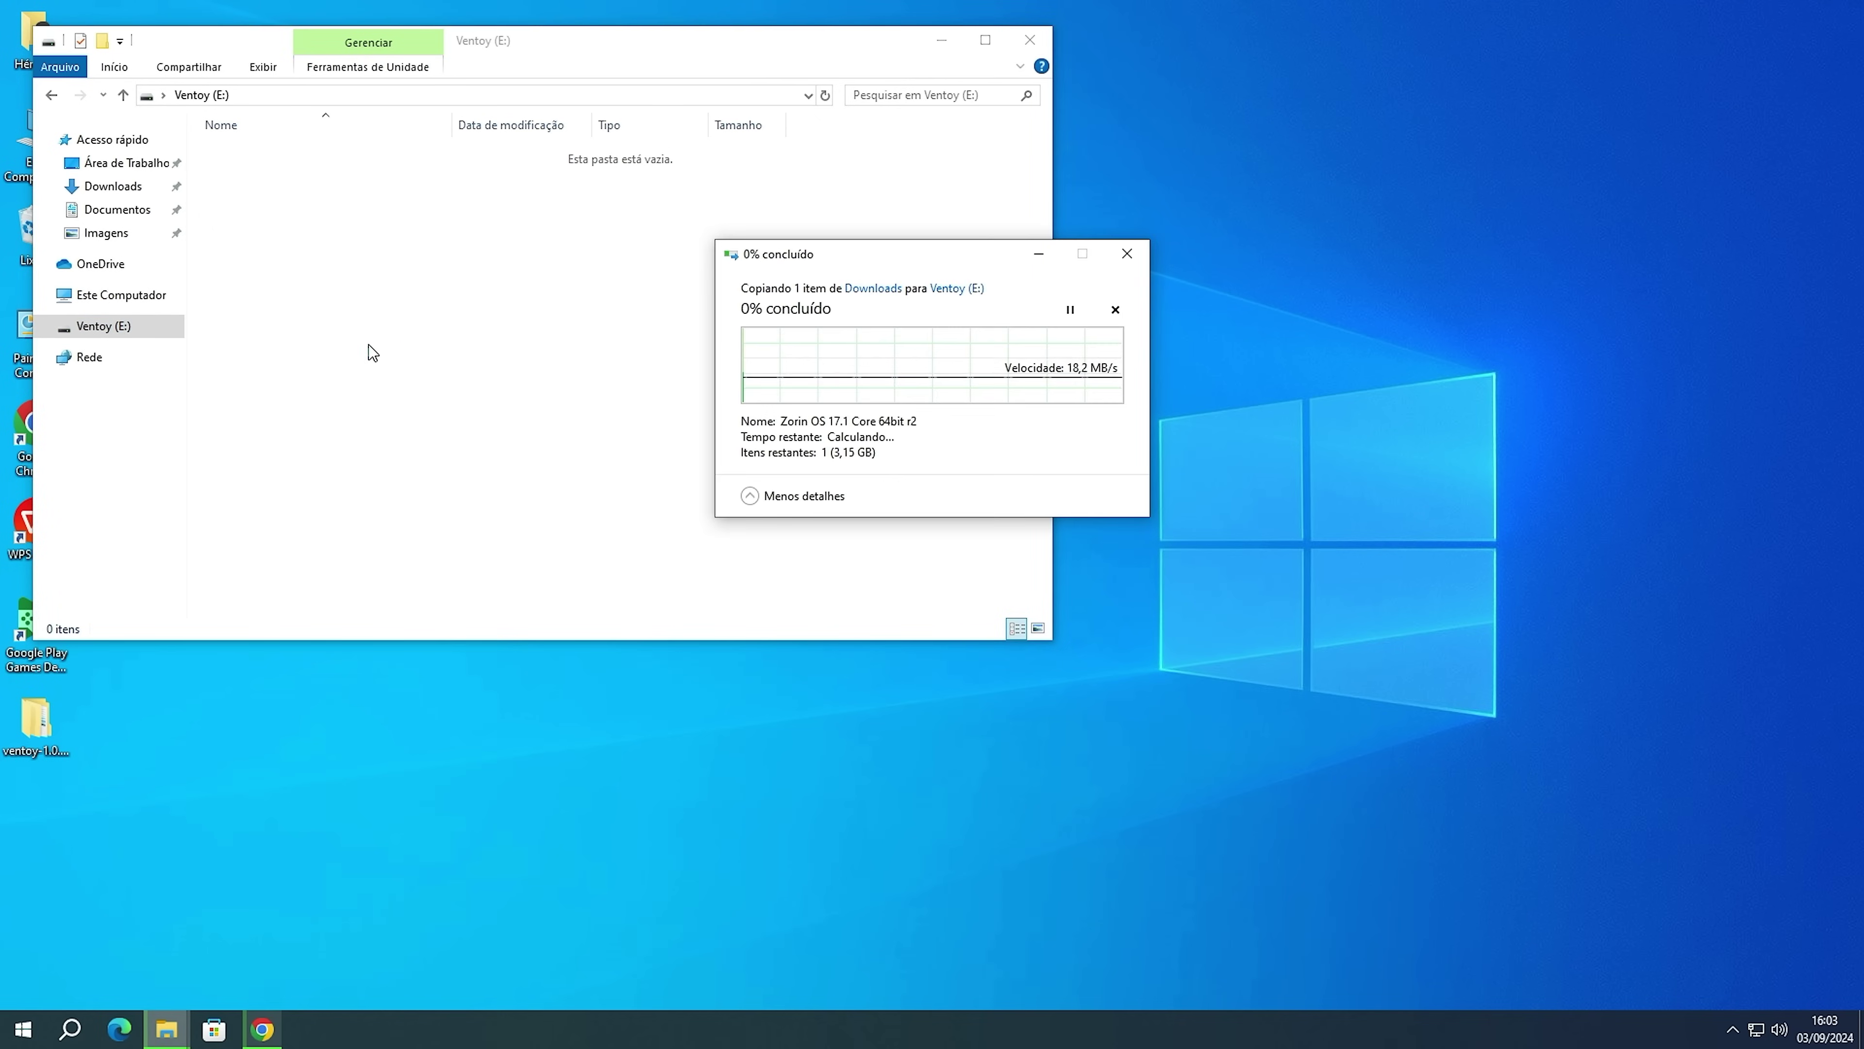
drag(569, 53, 1082, 166)
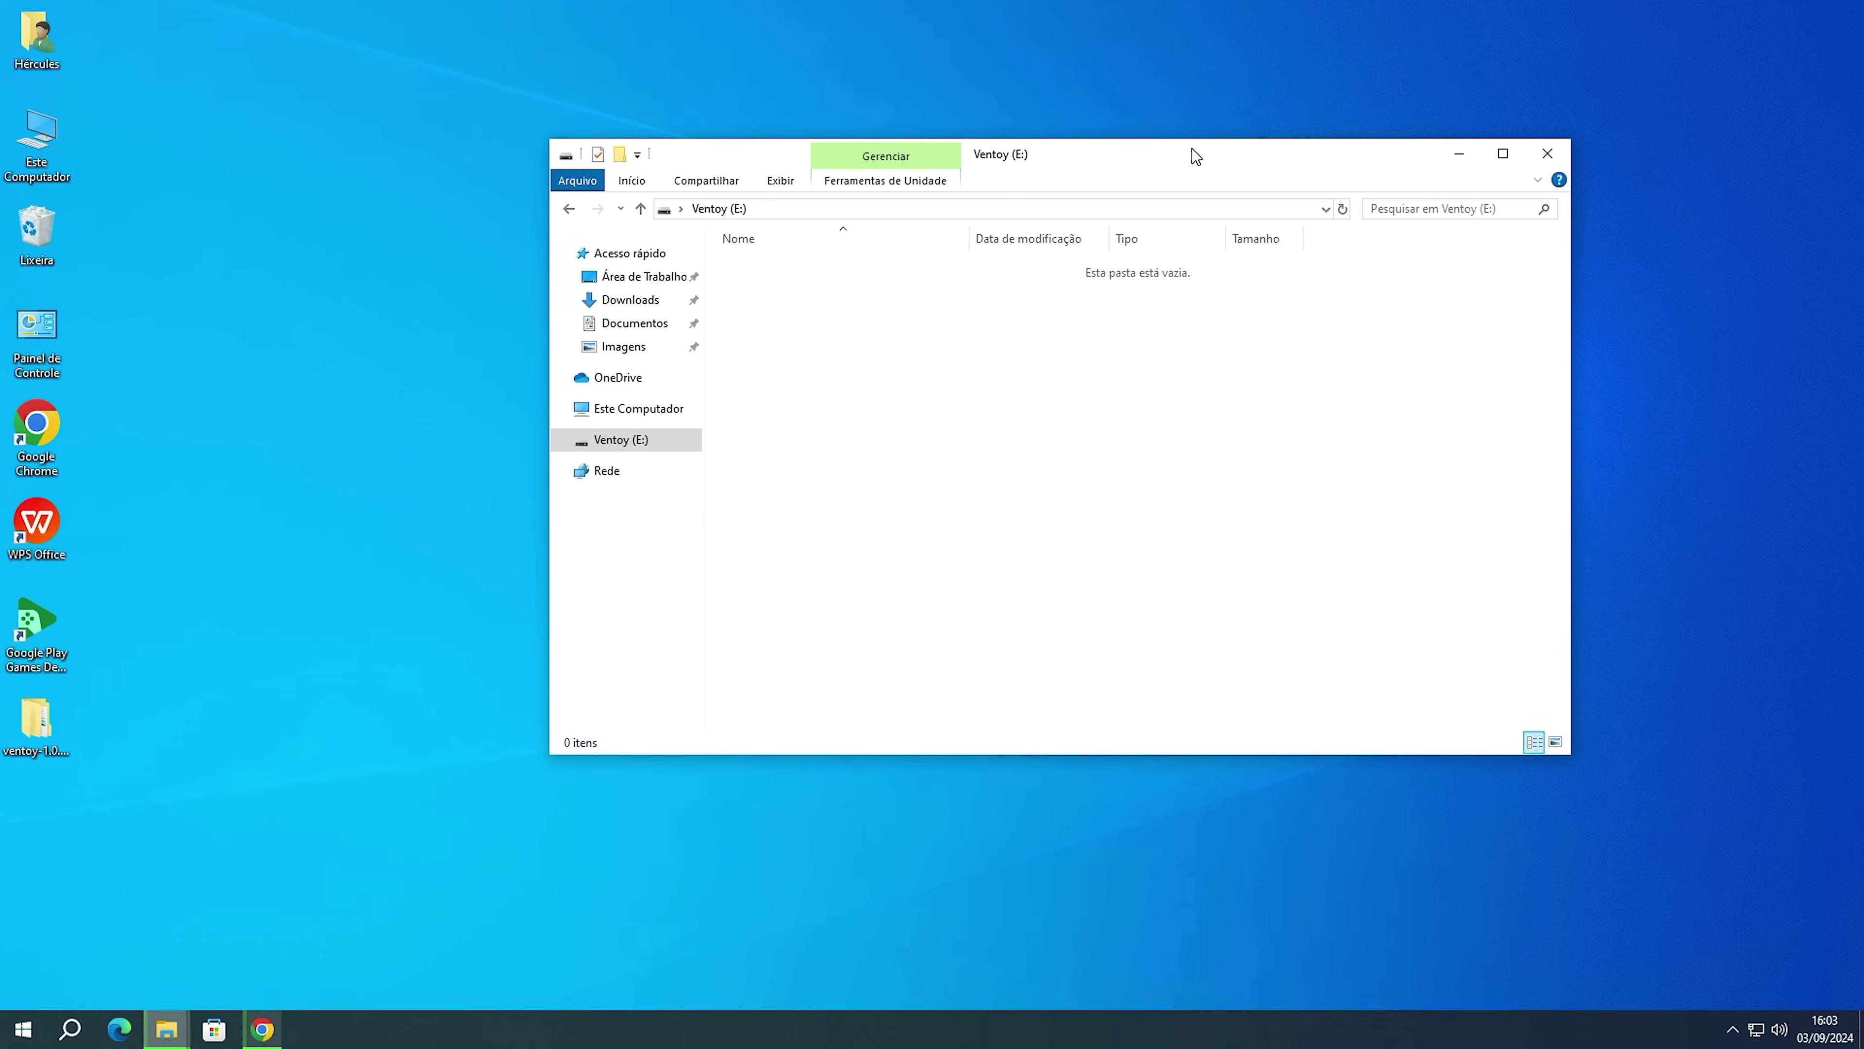
drag(1194, 156, 1070, 194)
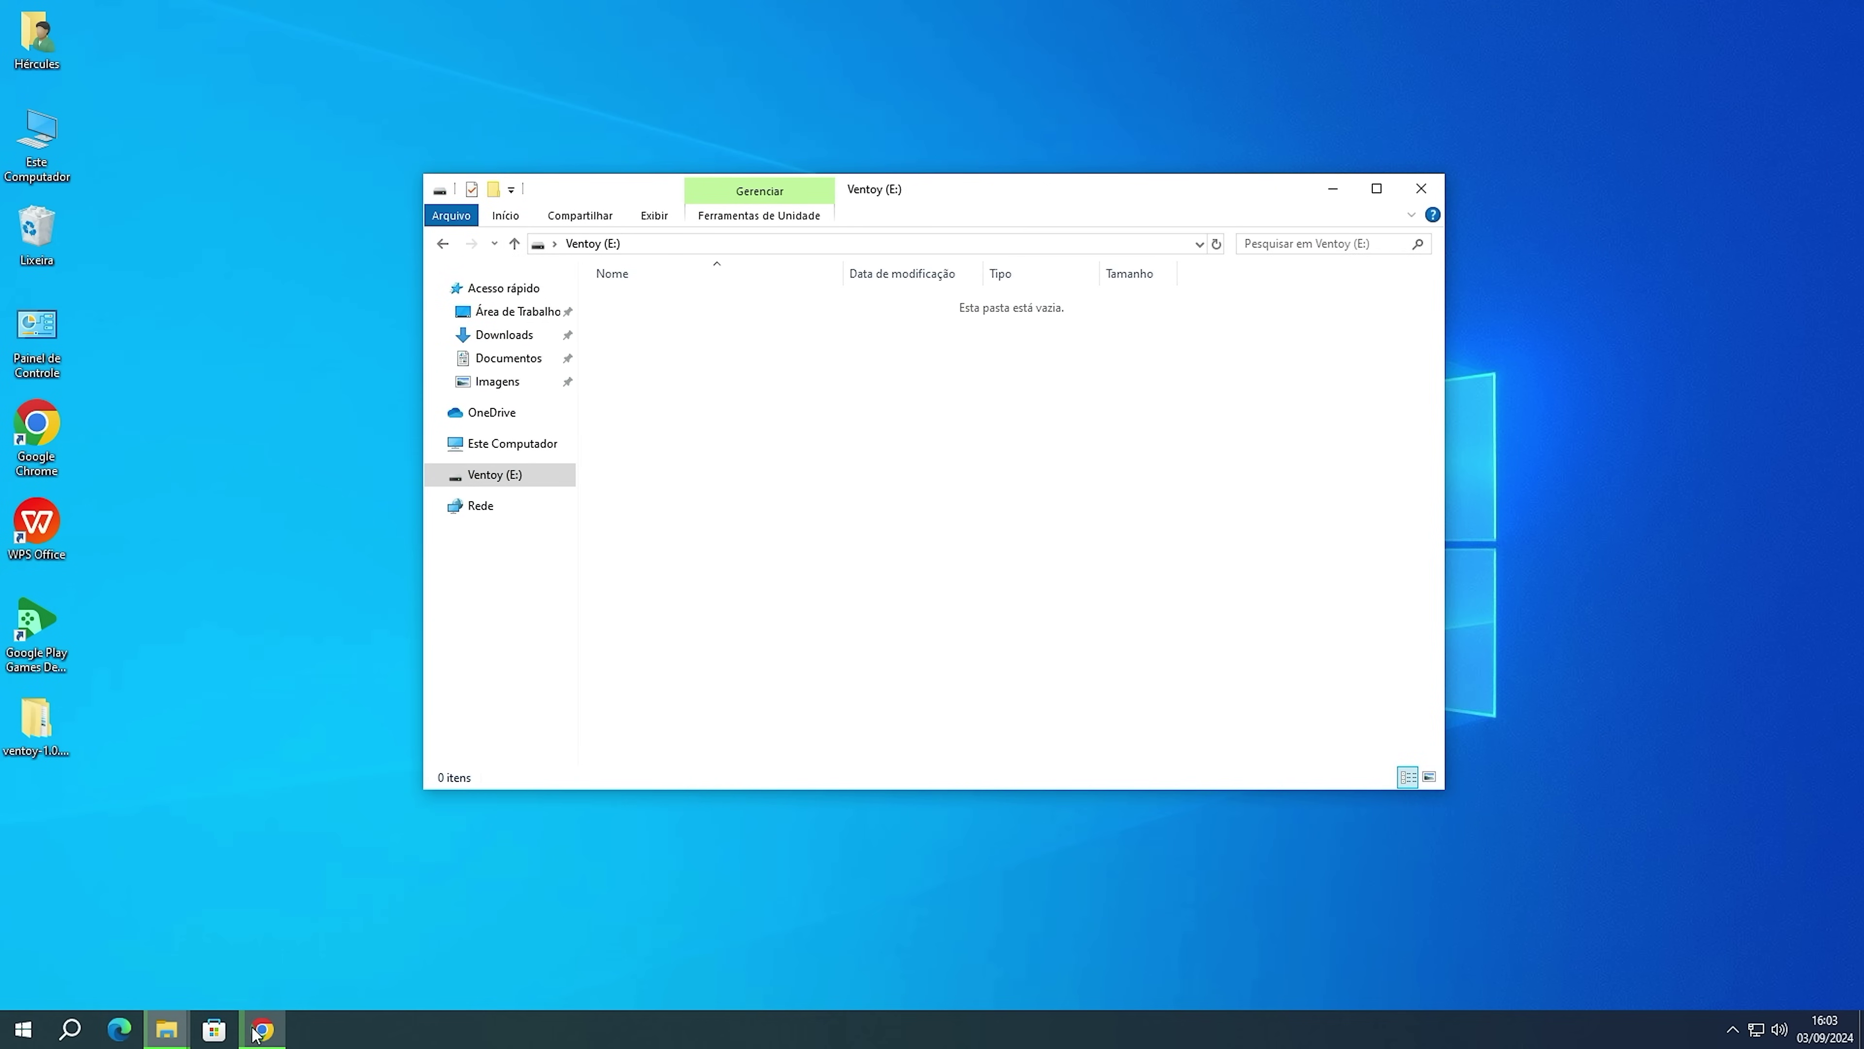
mouse_move(167, 1028)
click(631, 958)
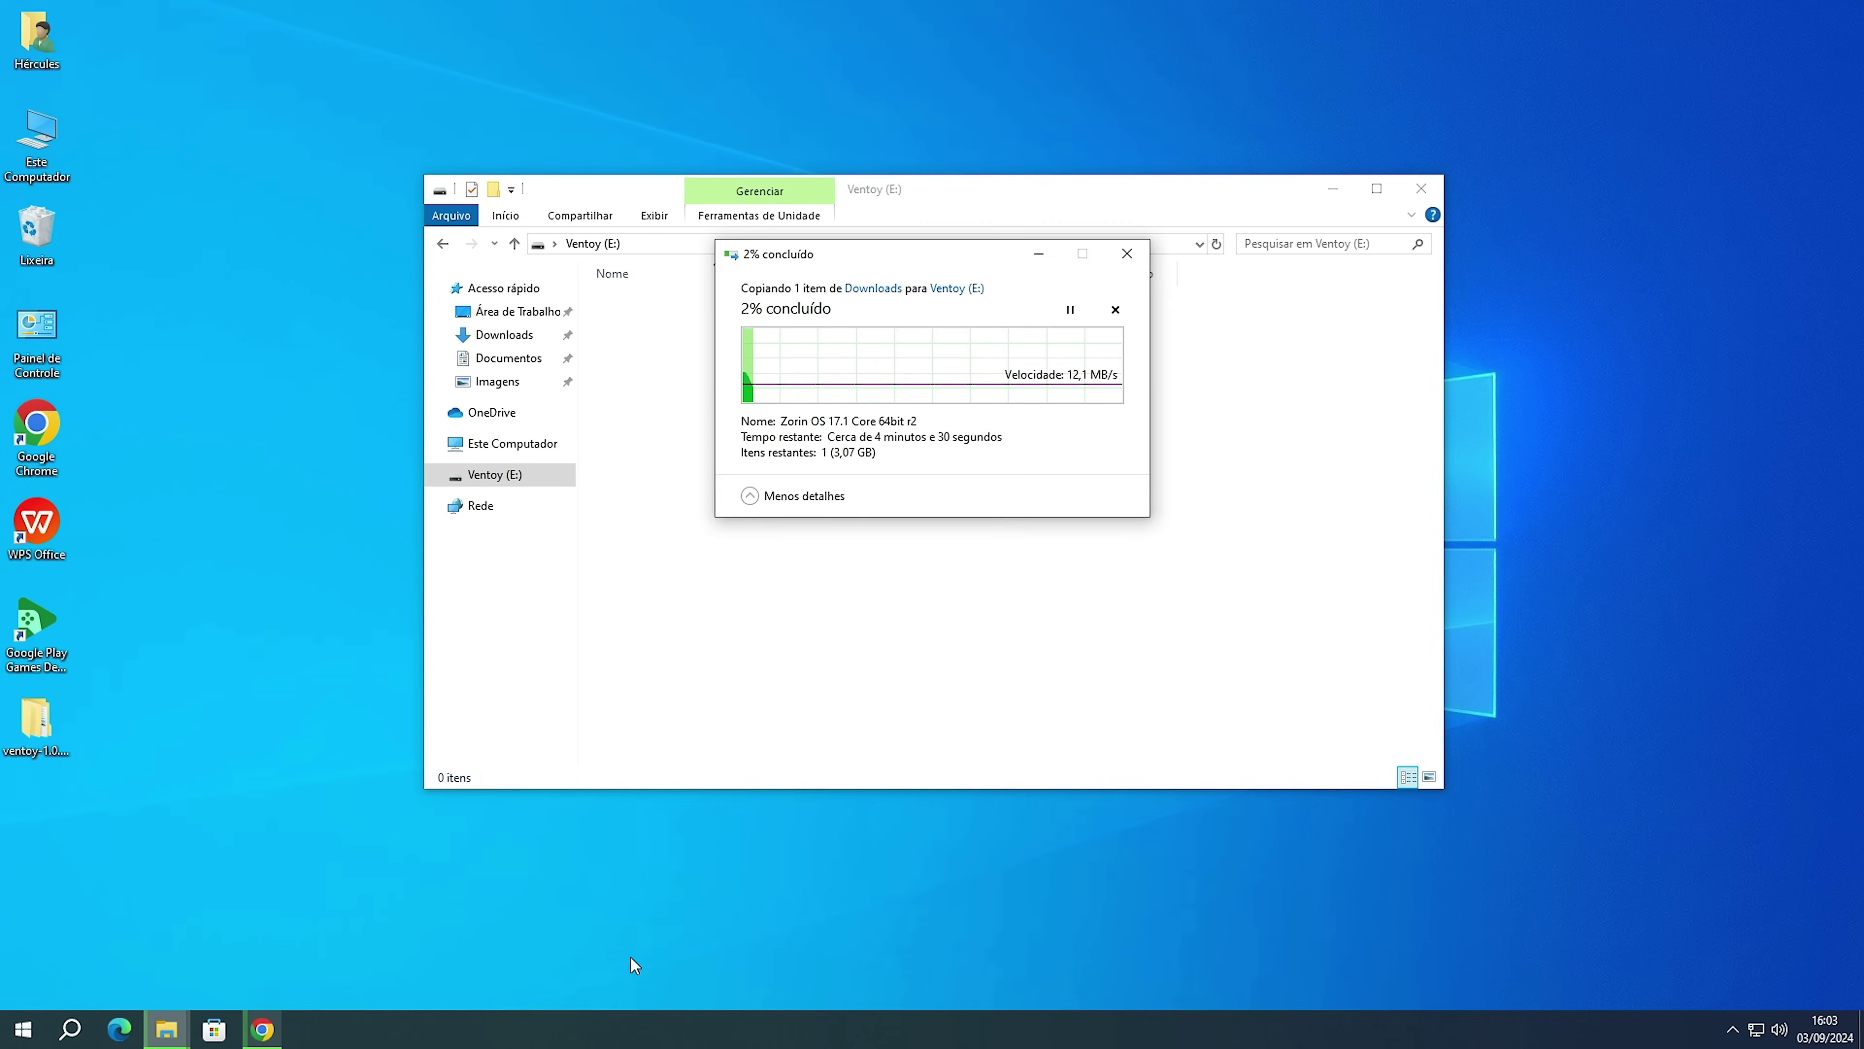
drag(904, 254, 923, 353)
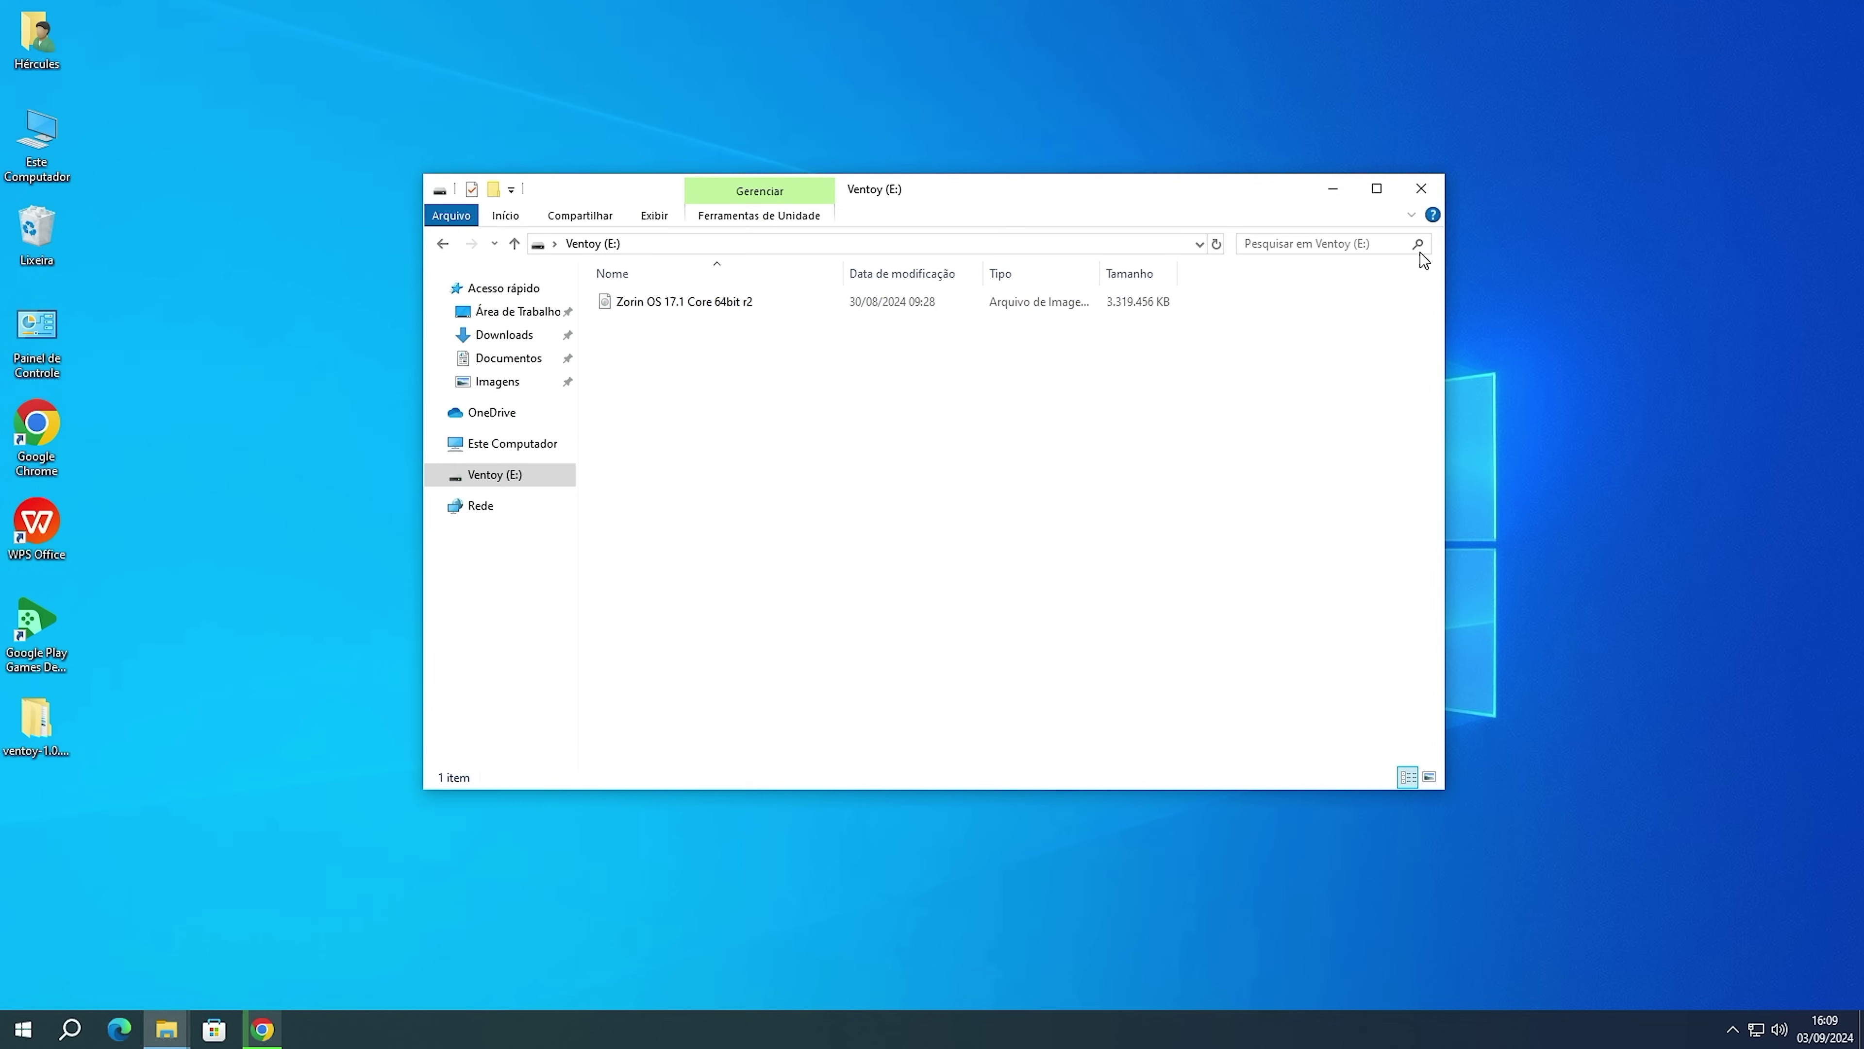
click(1421, 187)
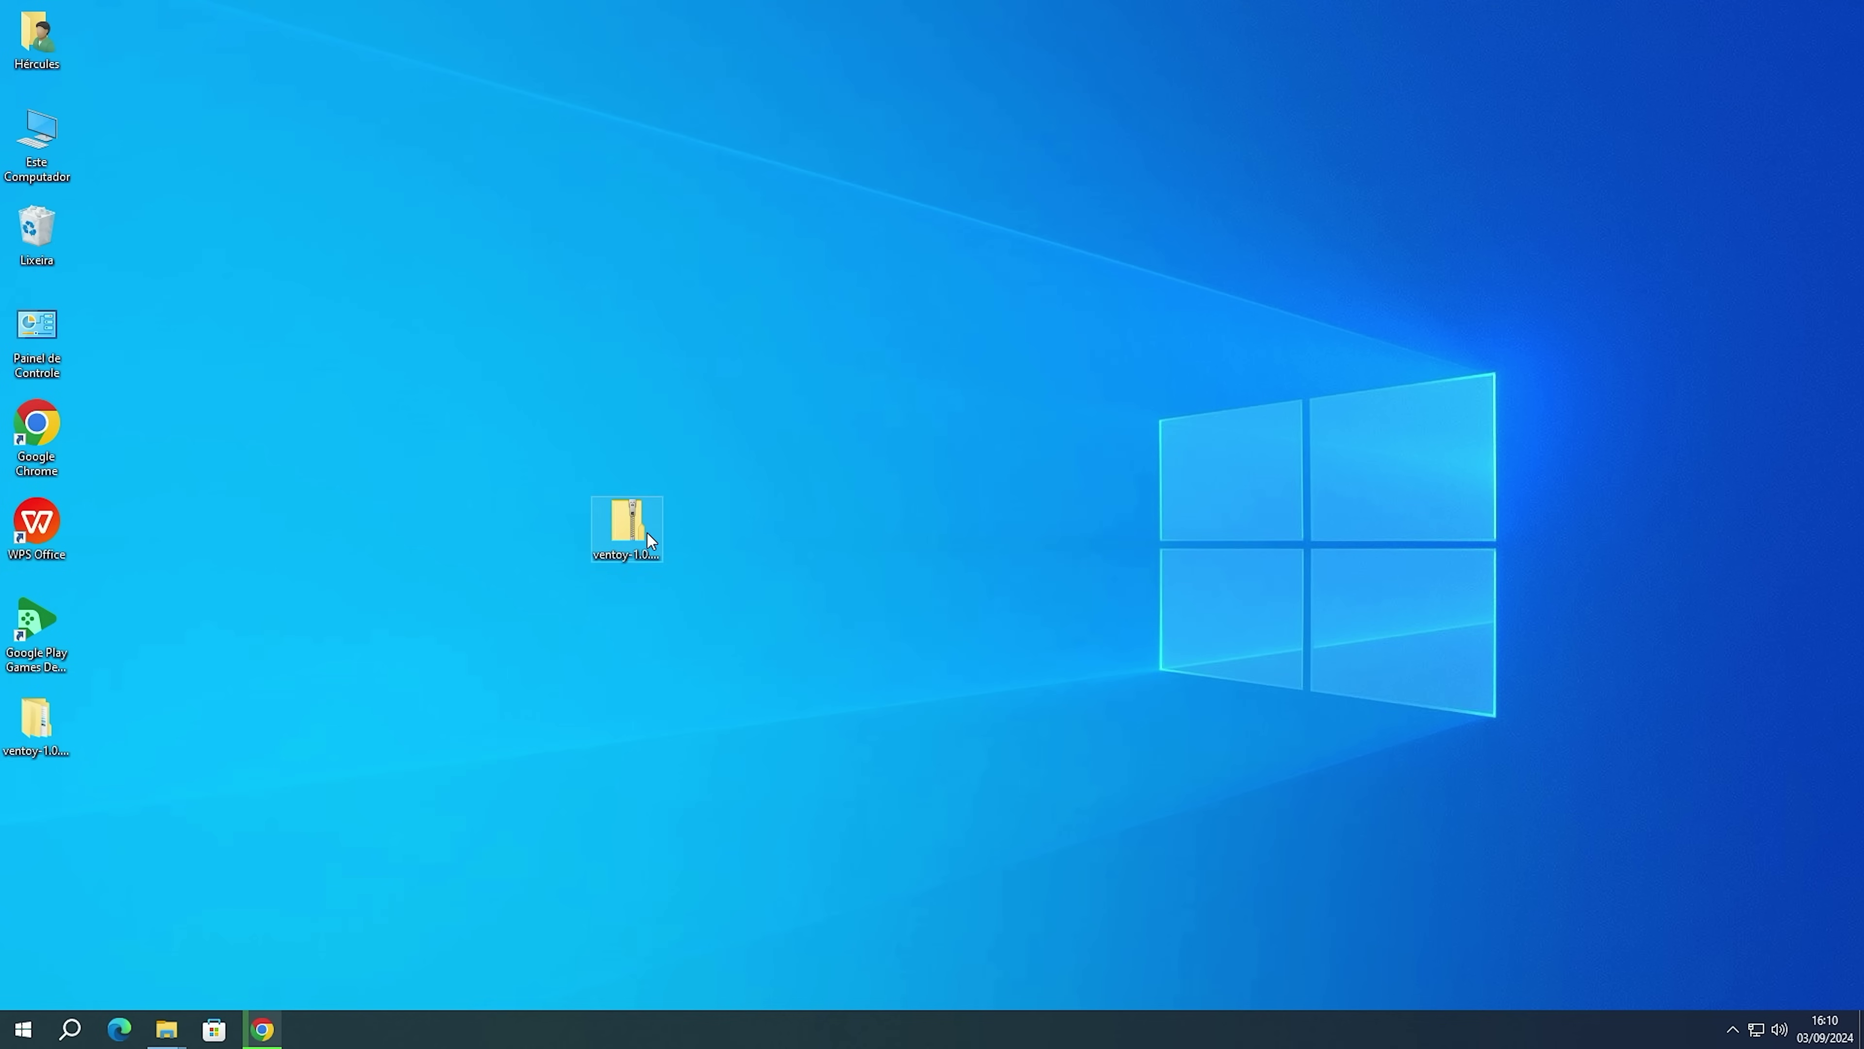
Move the ventoy zip into the desktop's left column and restart Windows.
drag(92, 806, 49, 806)
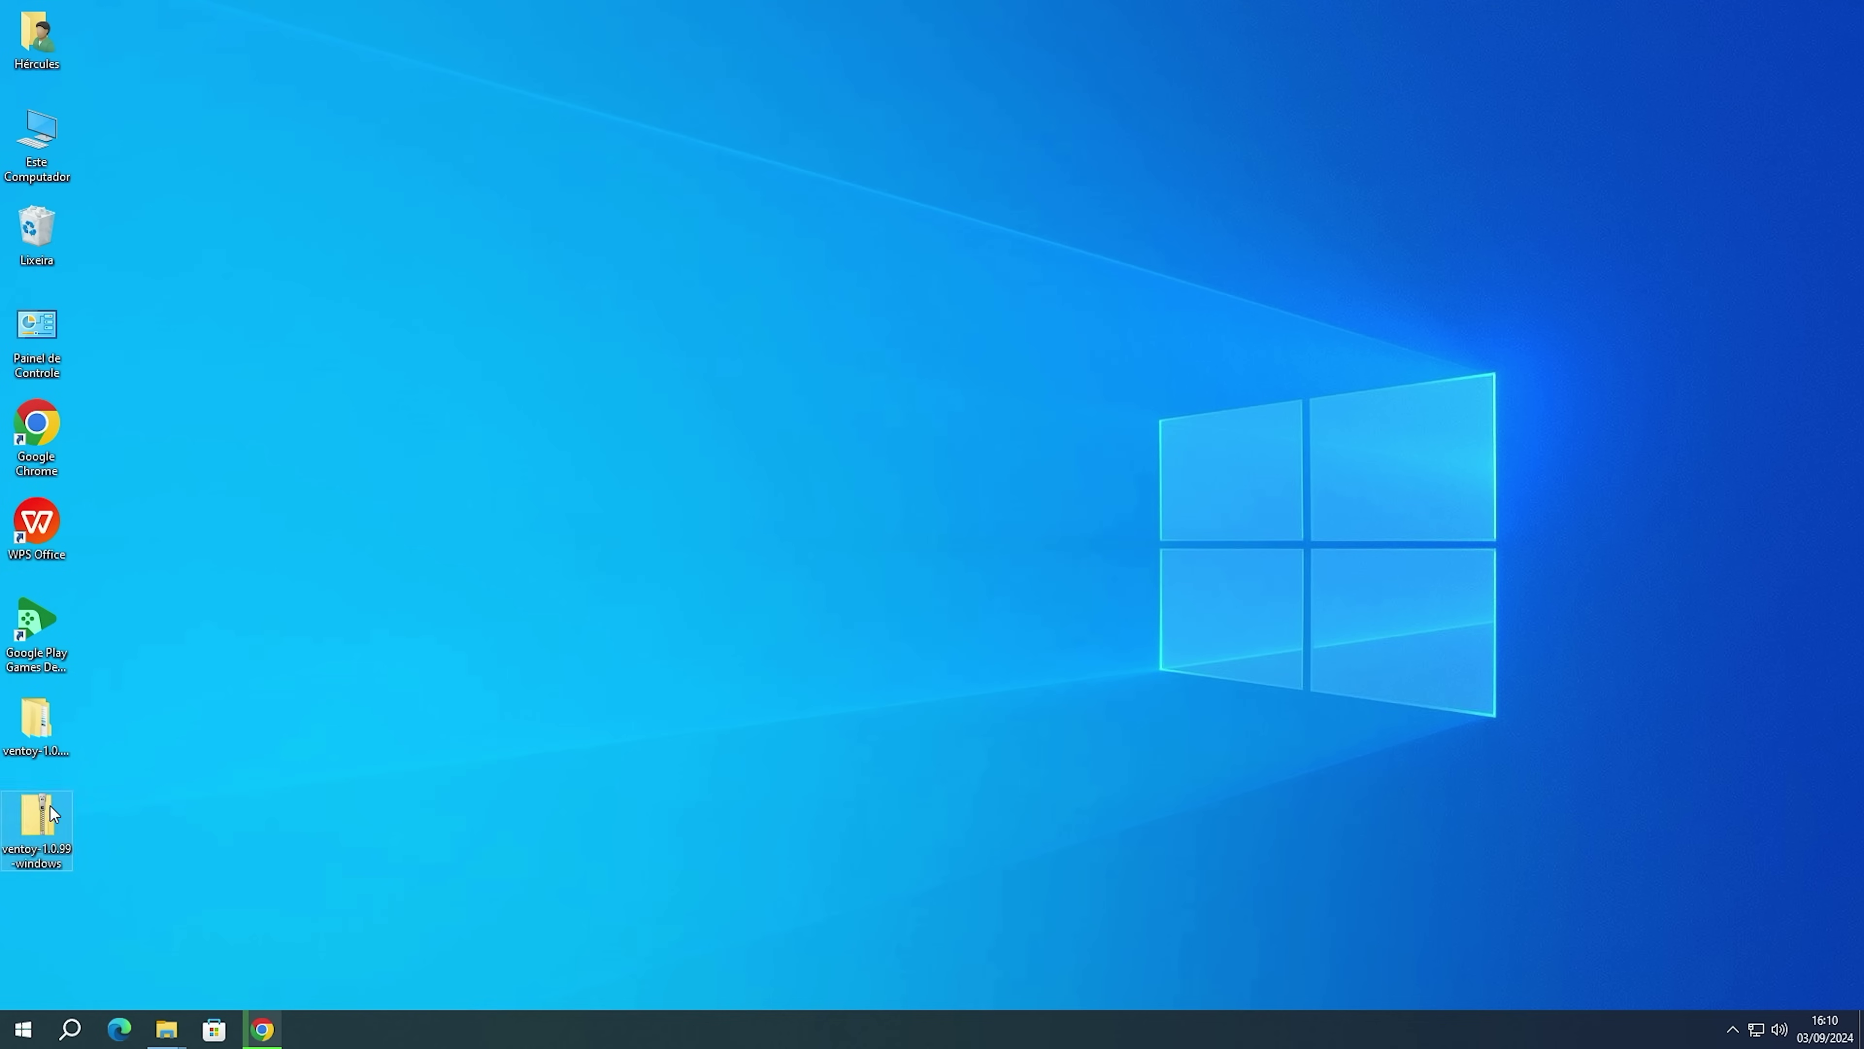
click(249, 736)
click(23, 1029)
click(25, 987)
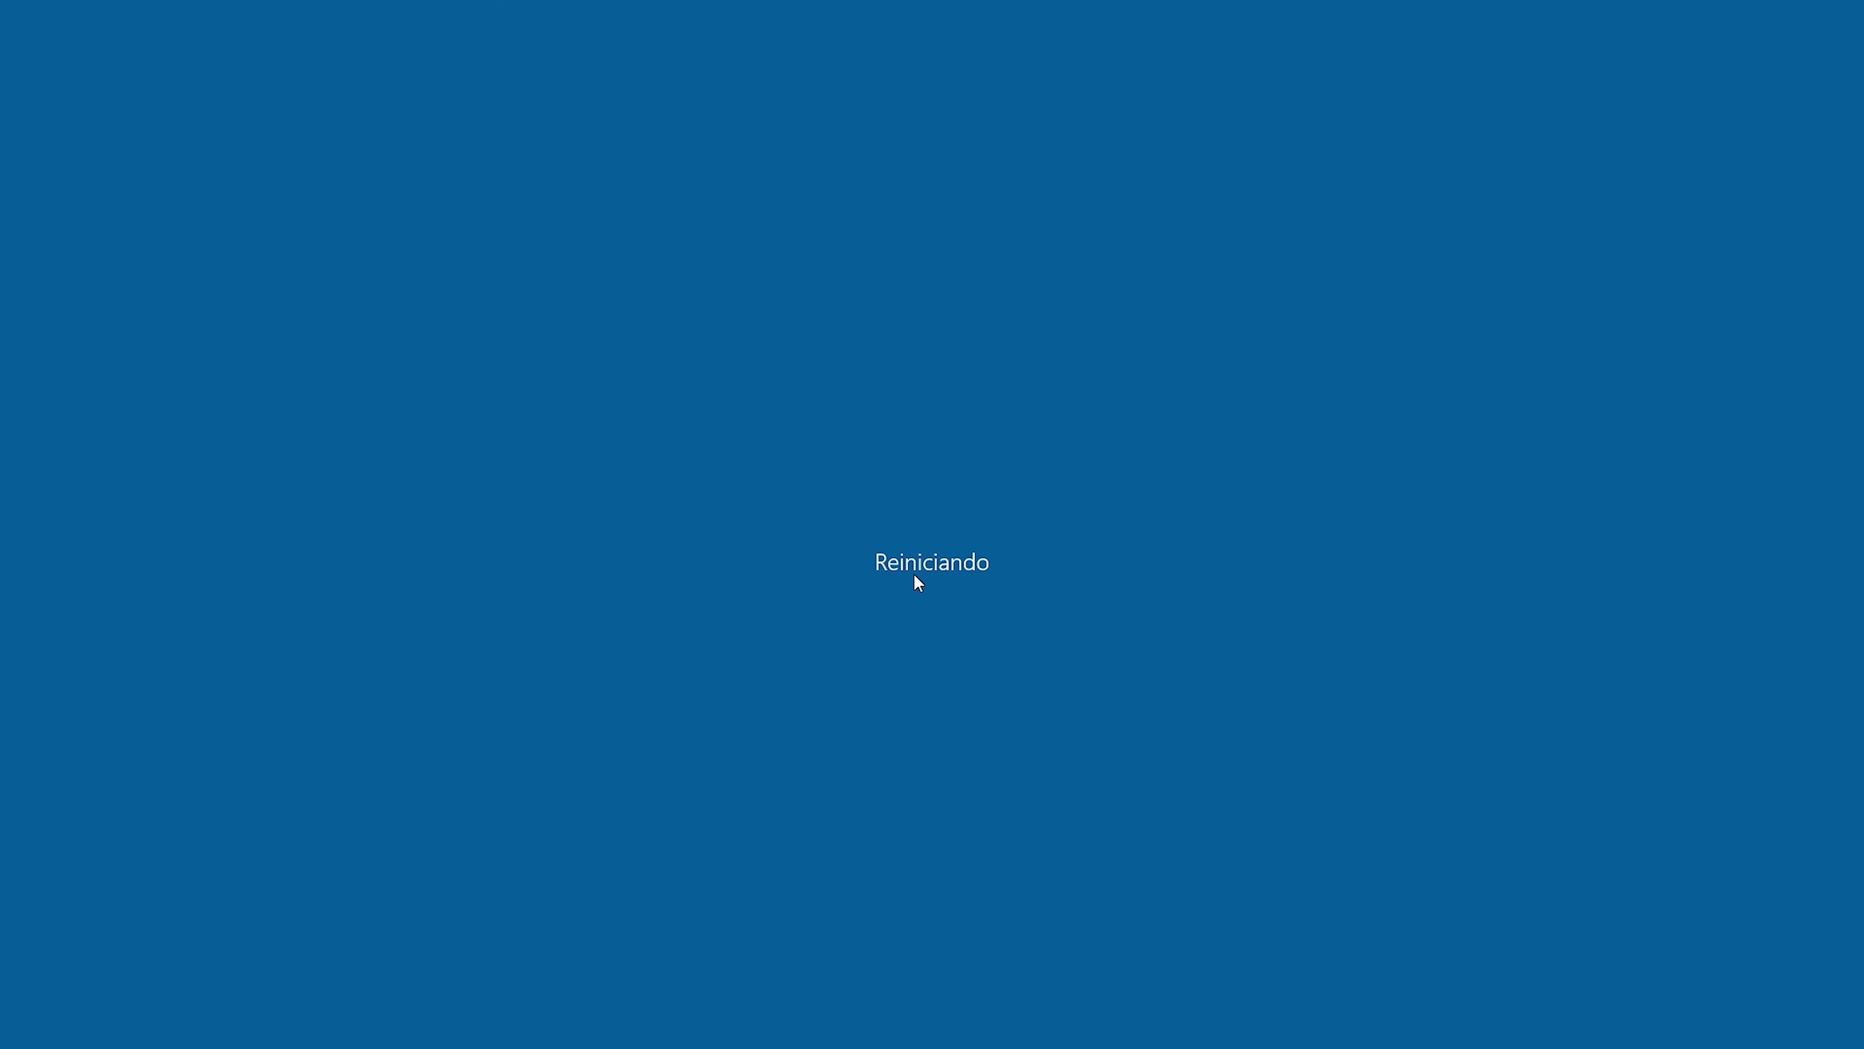
In the BIOS Boot tab, set Boot Option #1 to UEFI: SanDisk, then save and restart.
key(Delete)
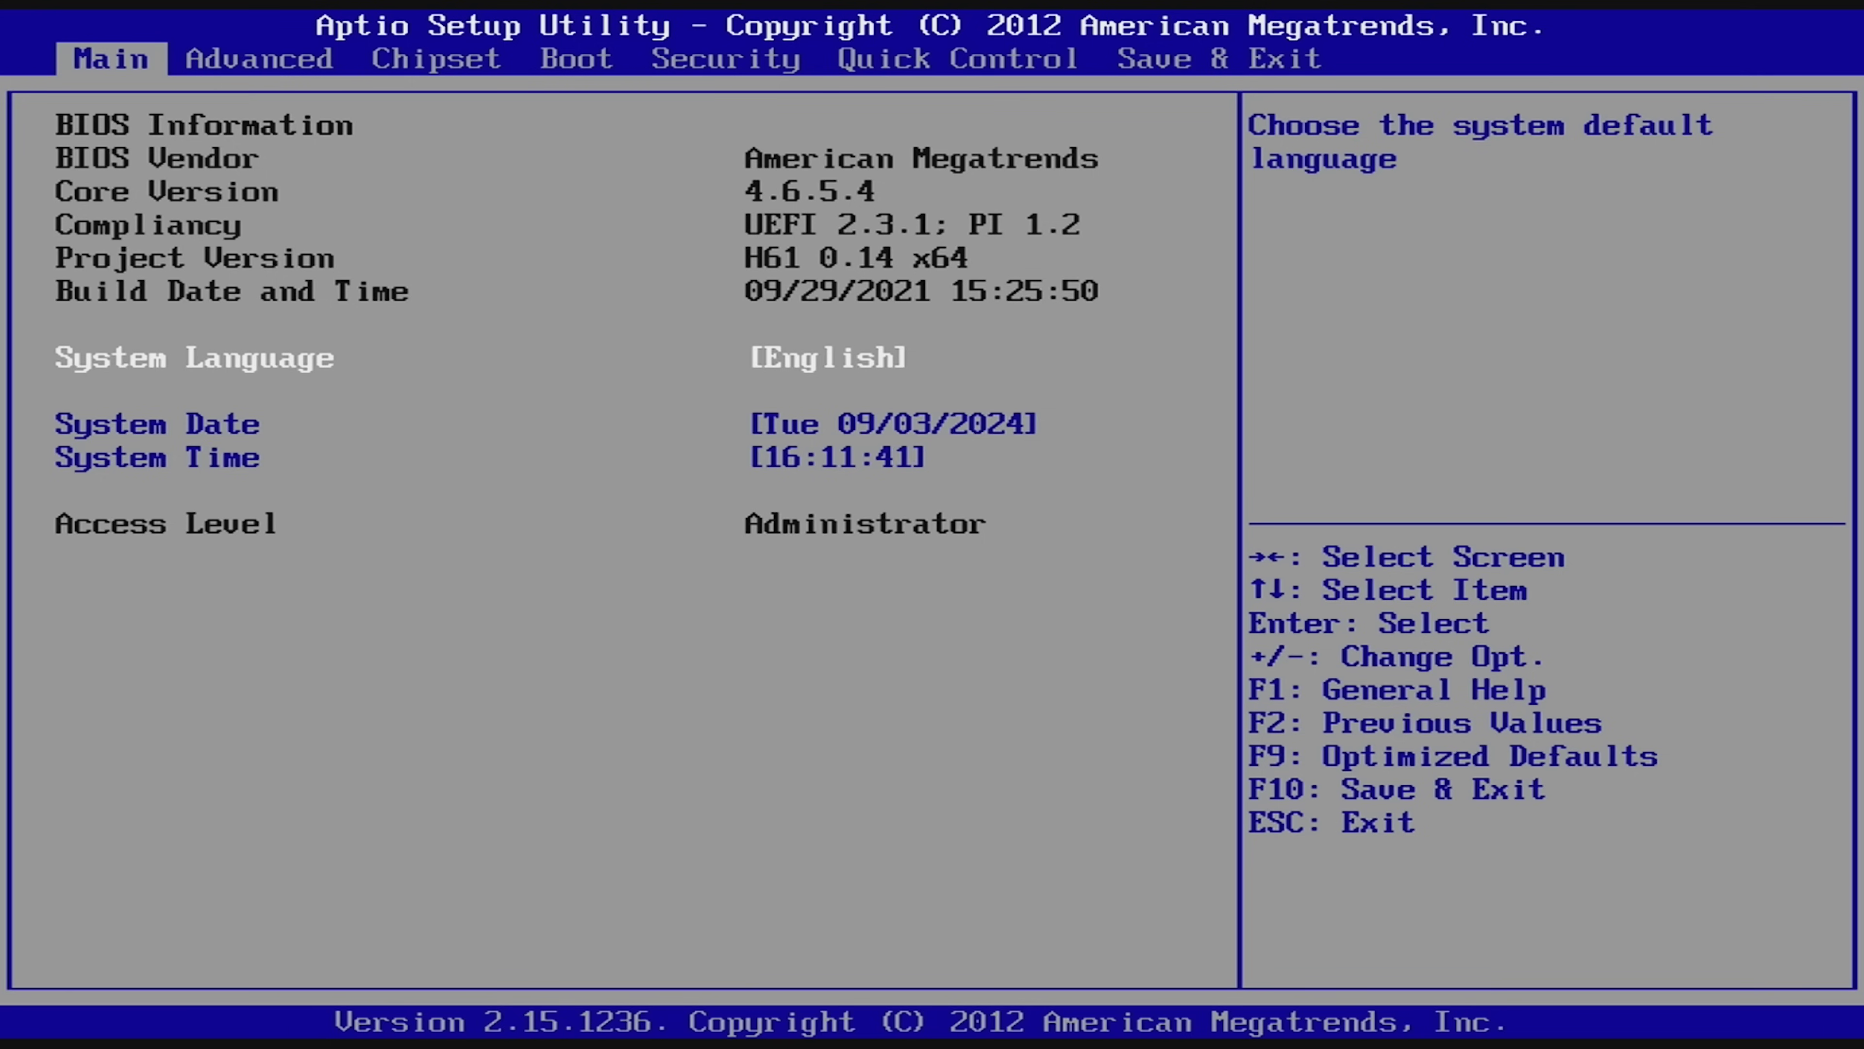
key(Right)
key(Right)
key(Right)
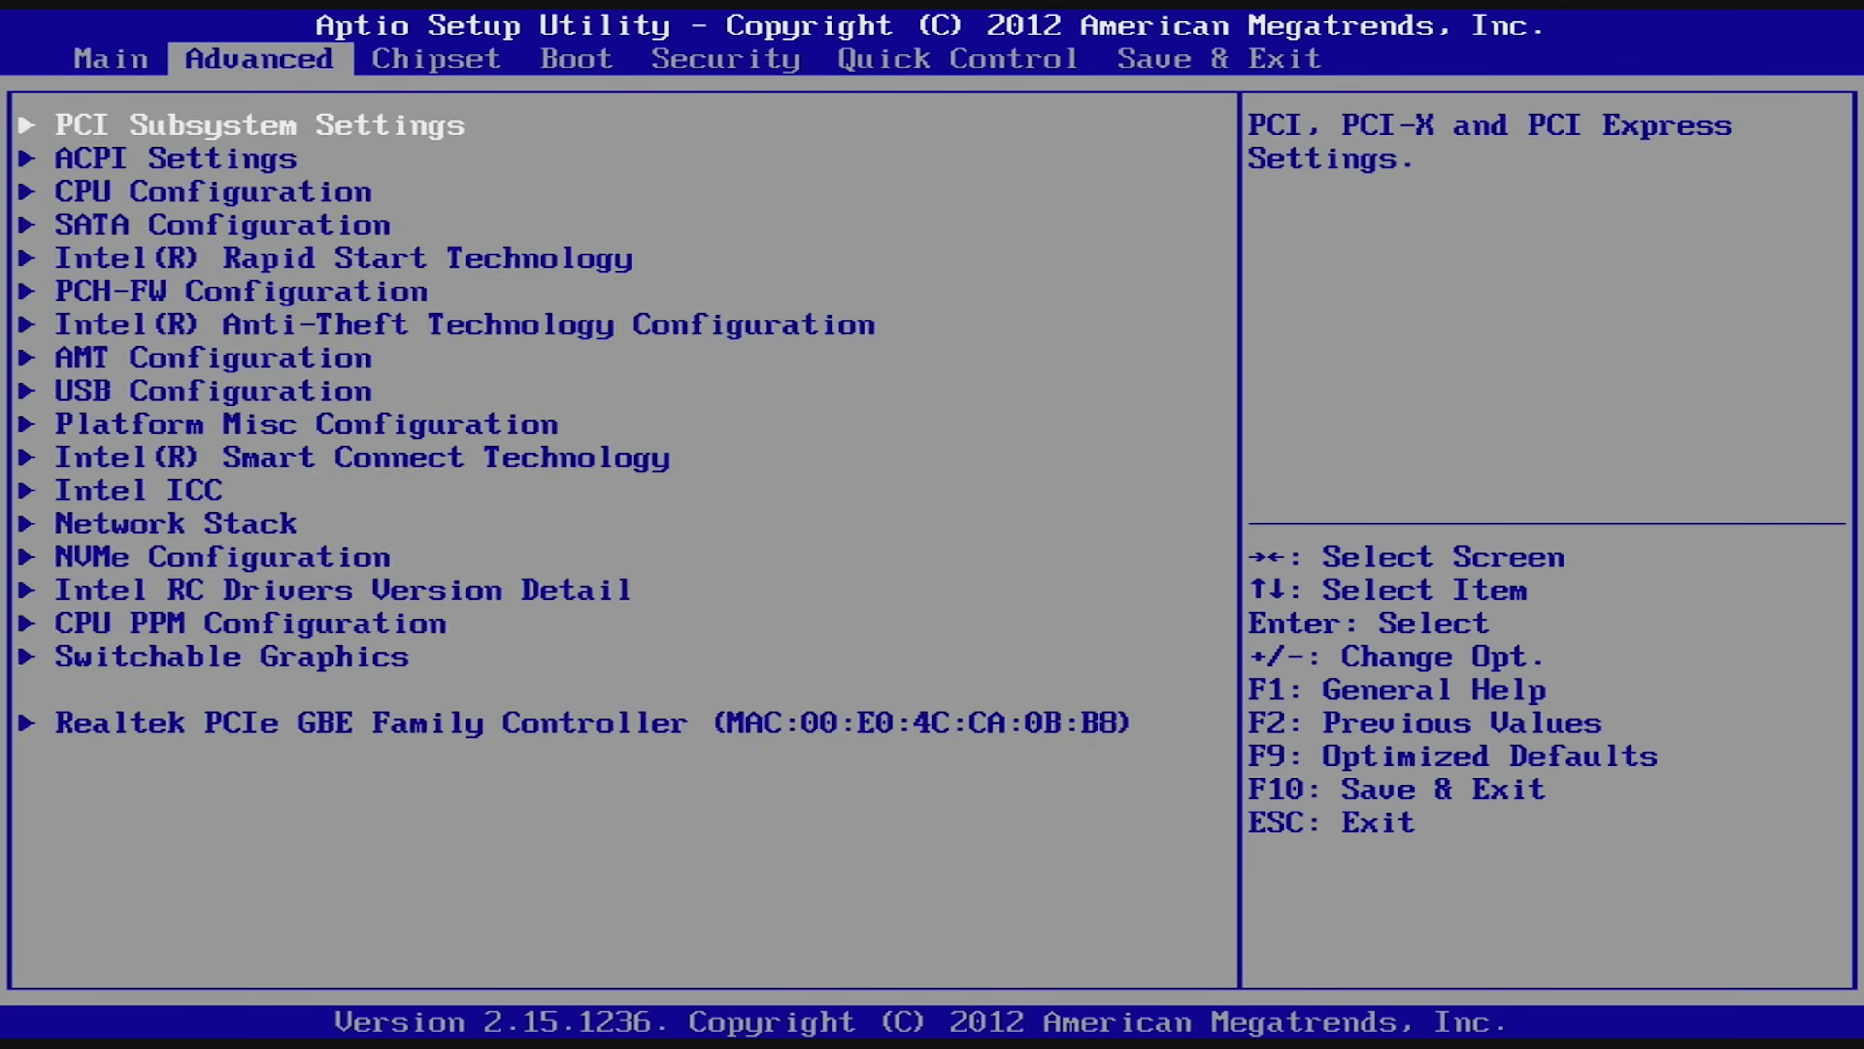
key(Down)
key(Down)
key(Down)
key(Down)
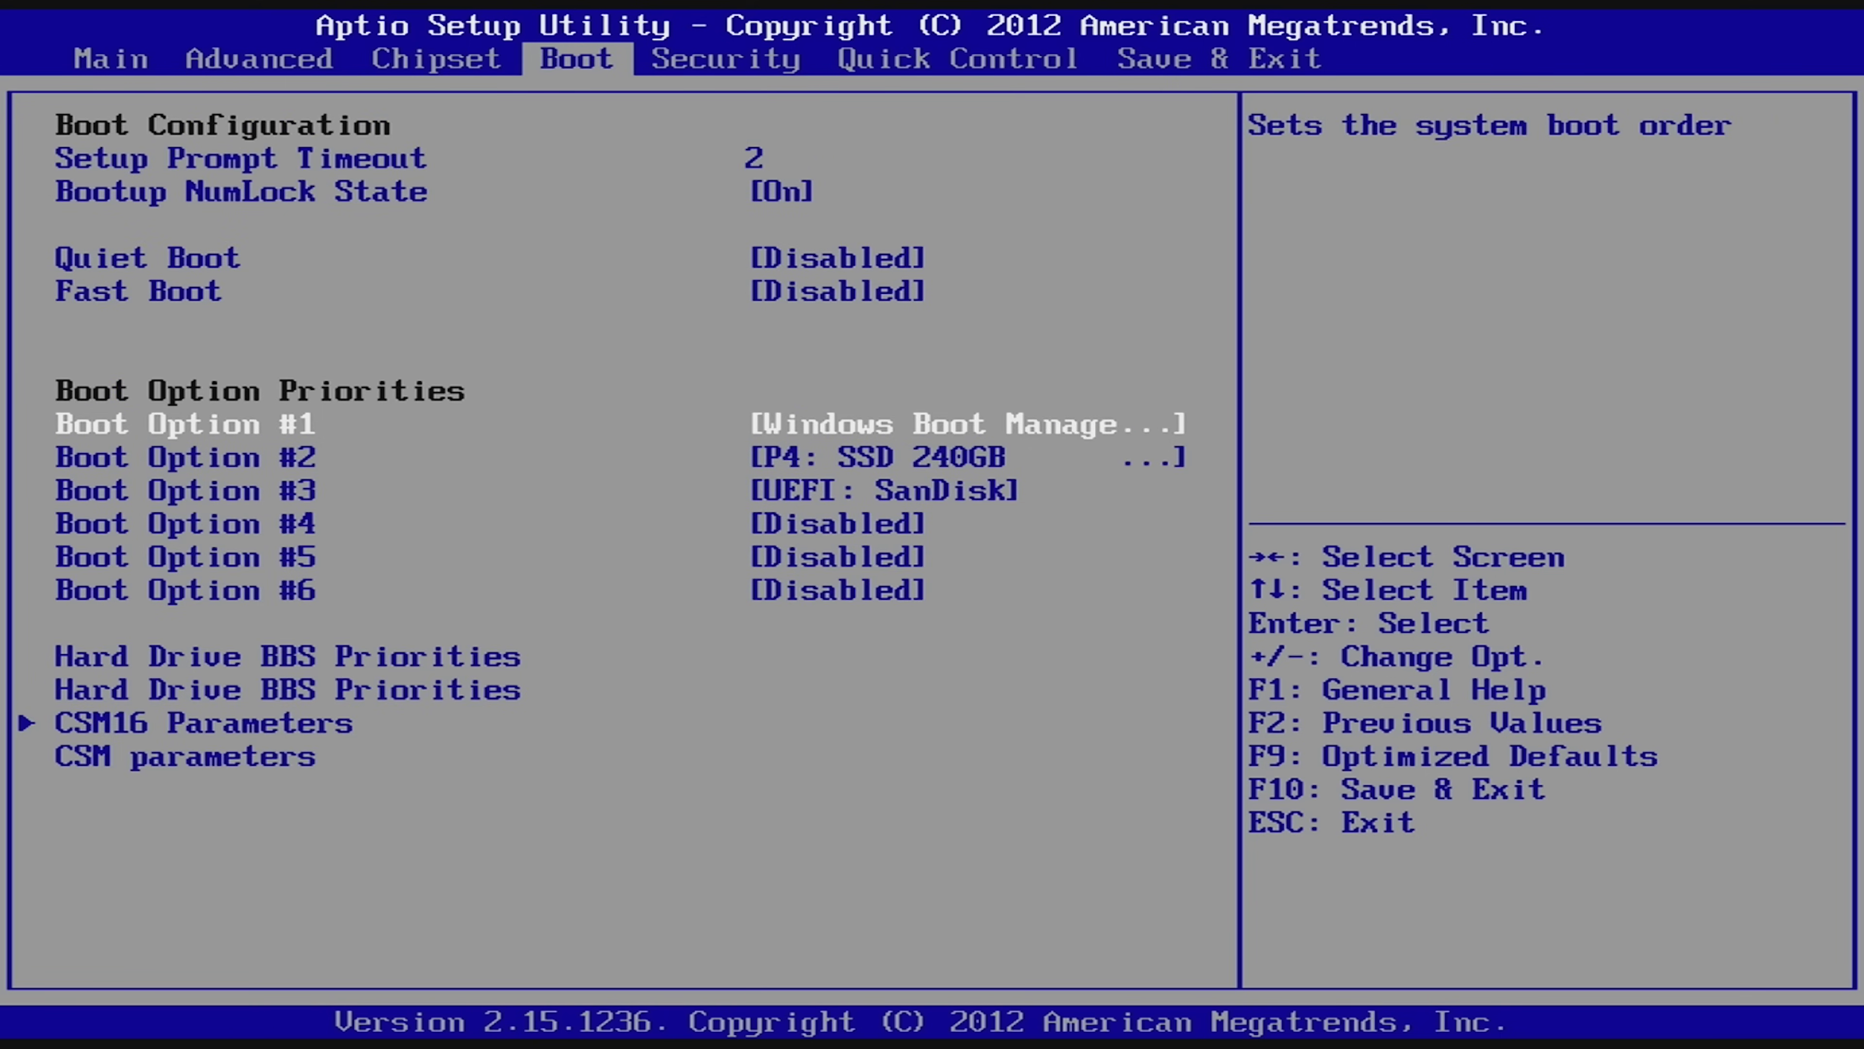
key(Down)
key(Up)
key(Return)
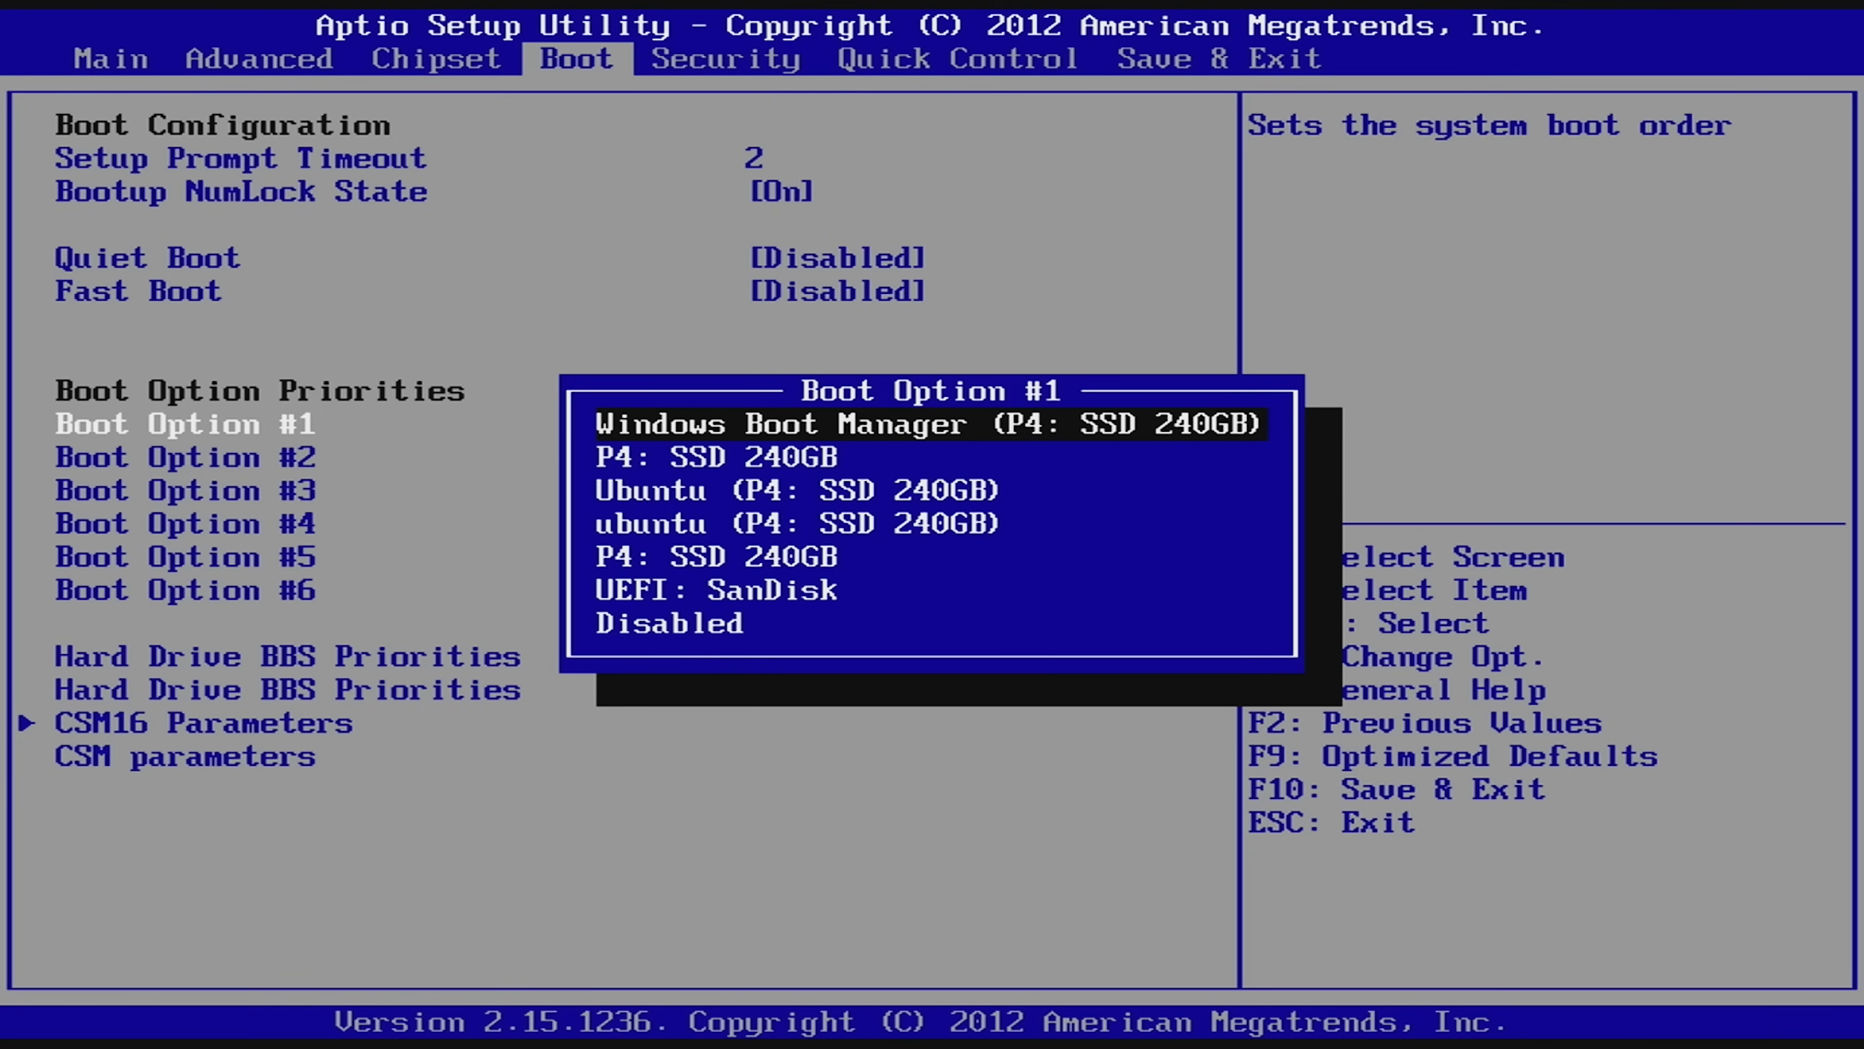
key(Down)
key(Down)
key(Down)
key(Down)
key(Down)
key(Return)
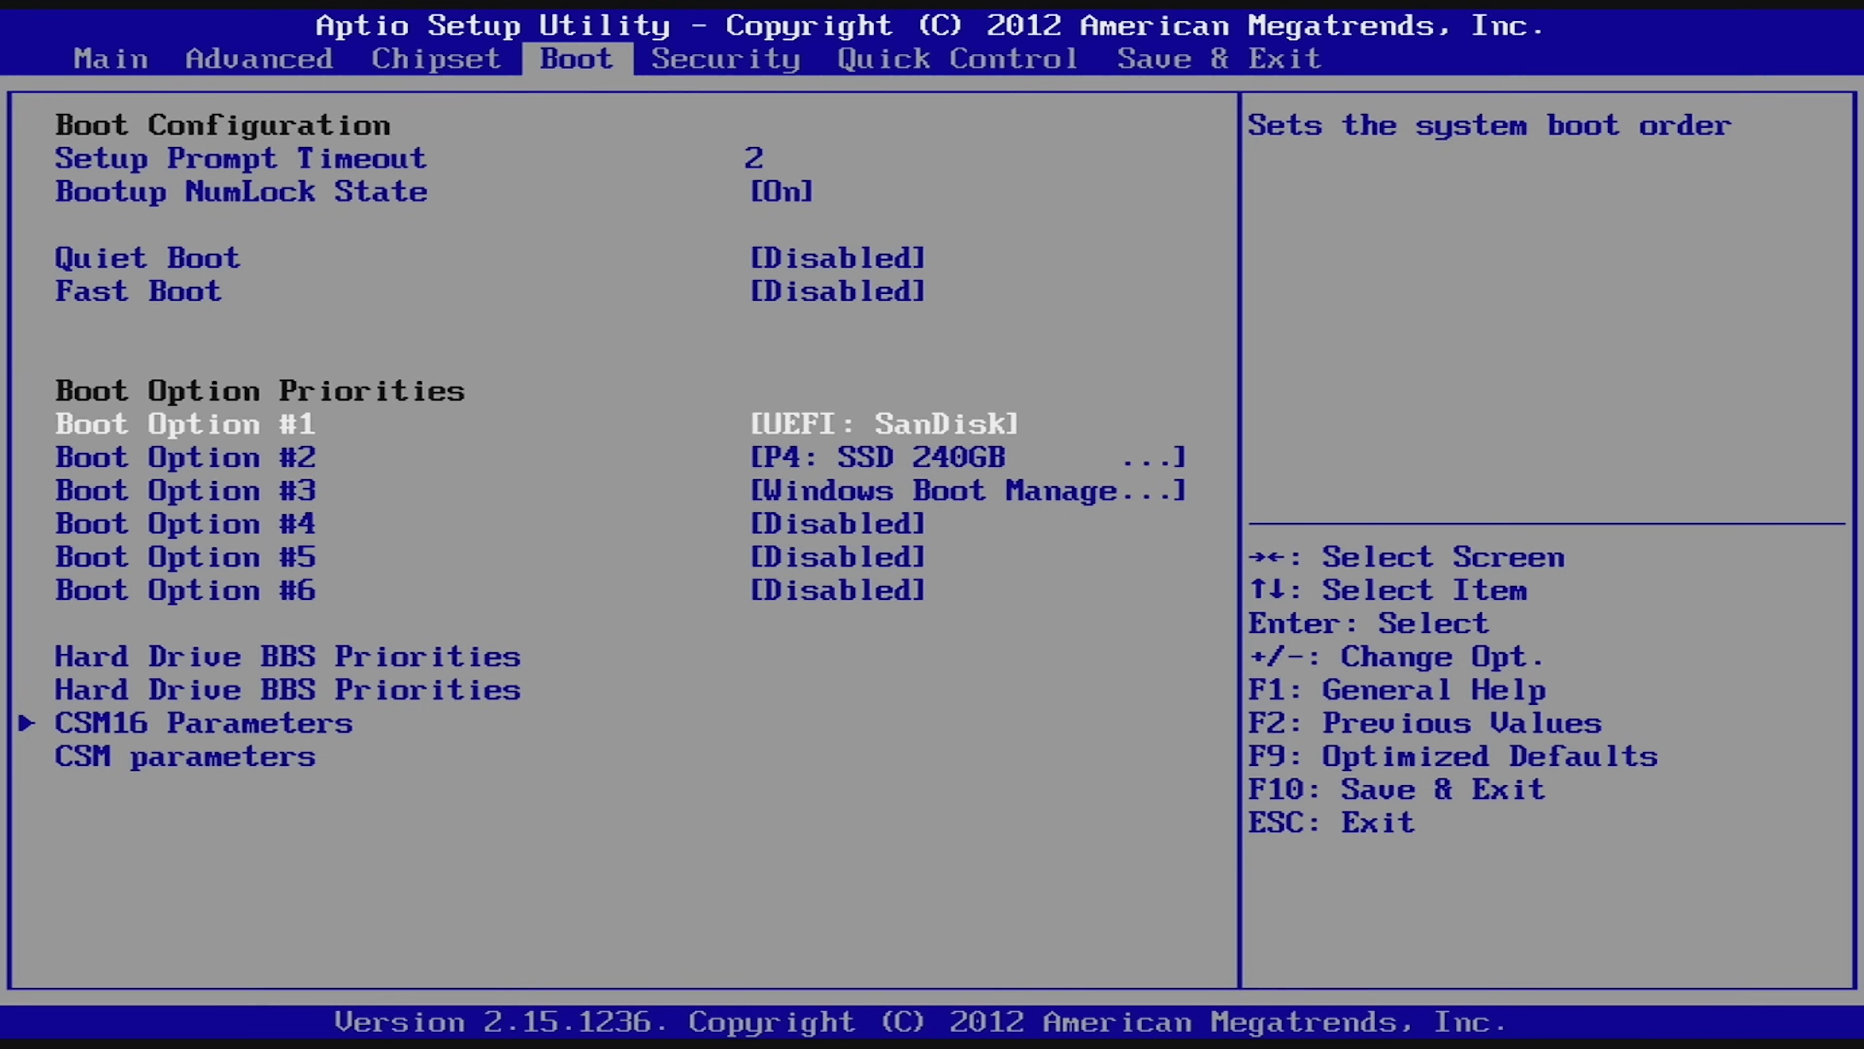
key(F10)
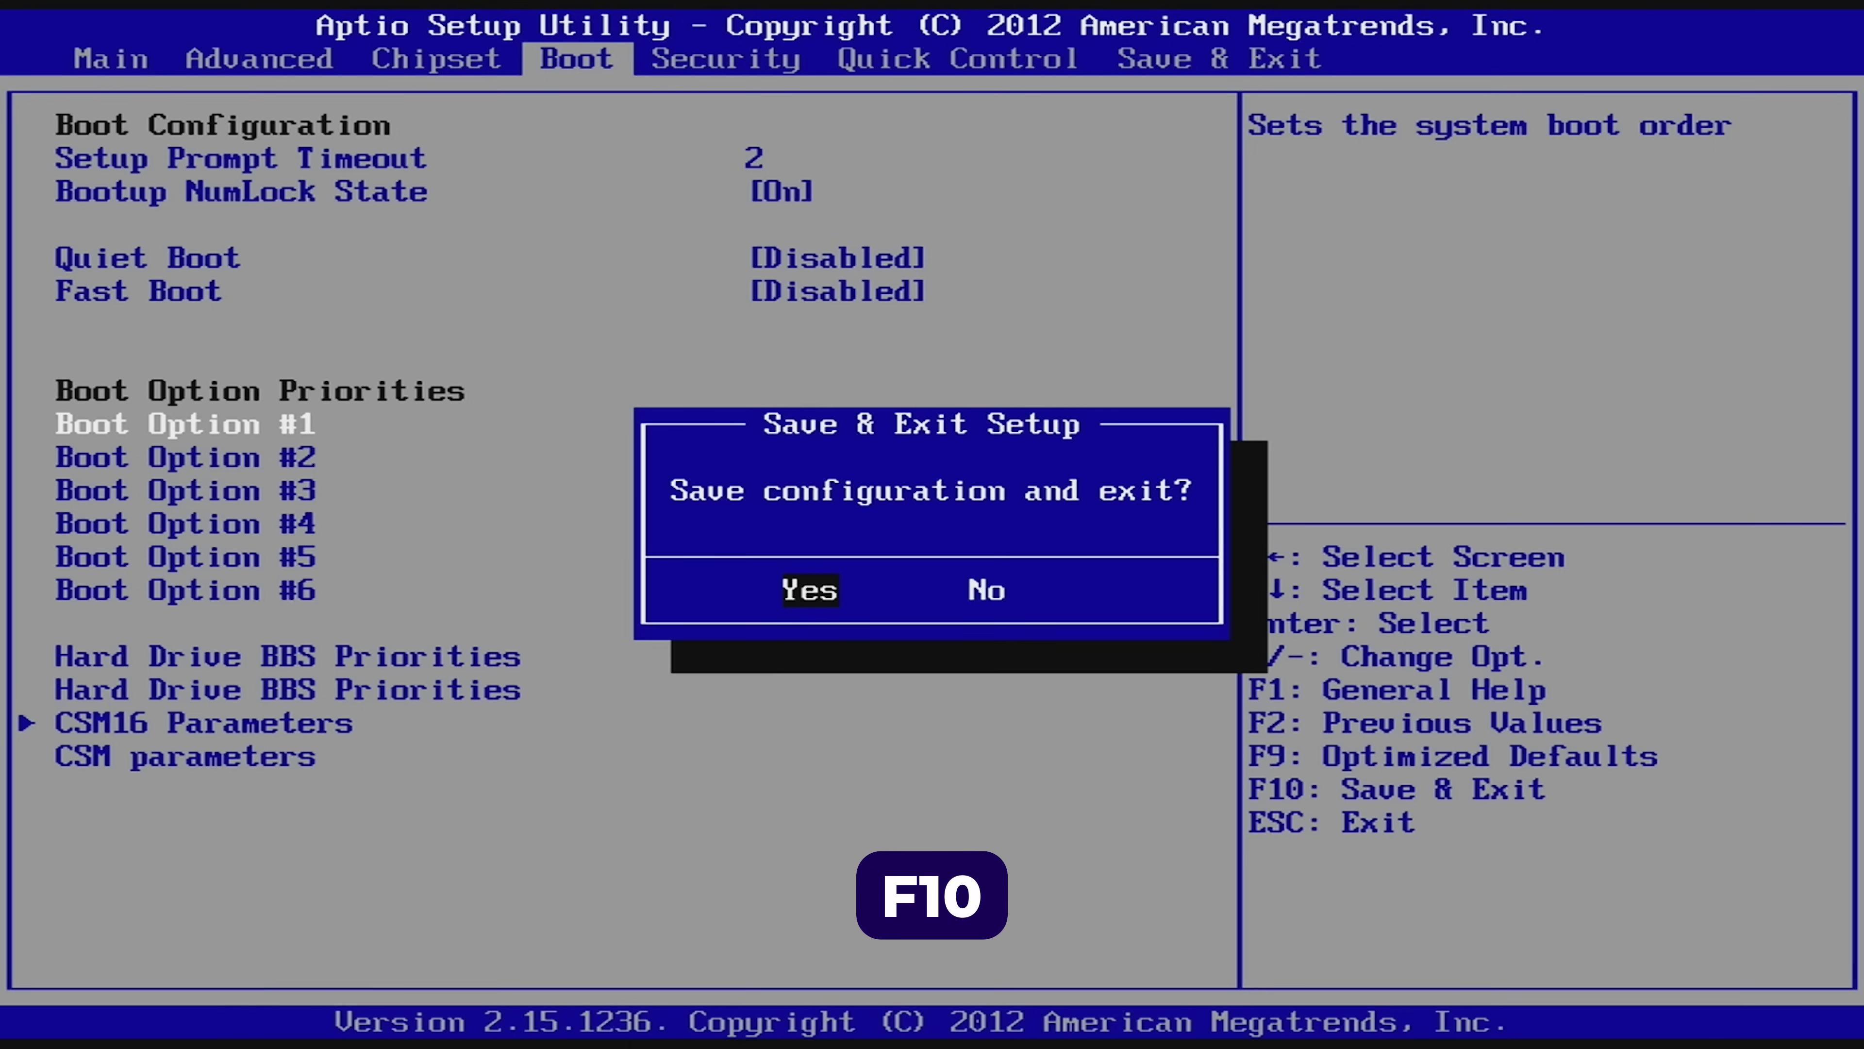
key(Return)
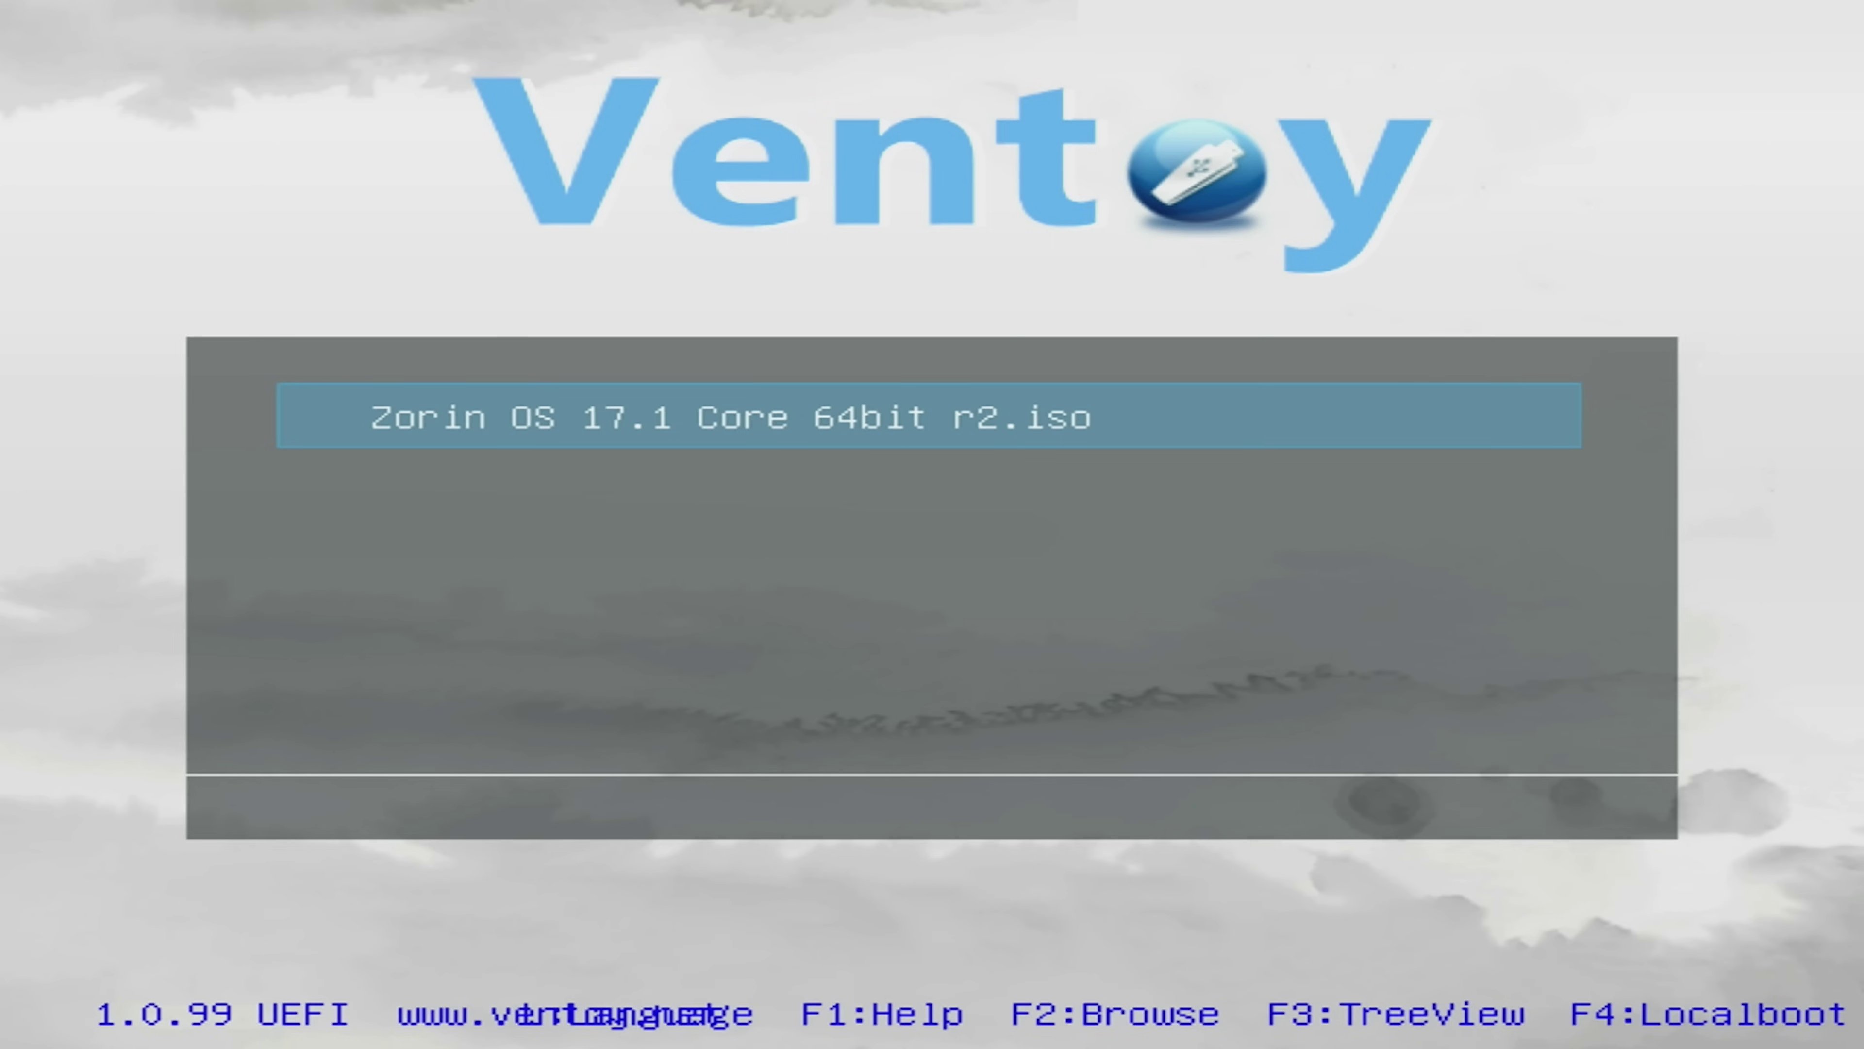
Boot the Zorin ISO in normal mode using the 'modern NVIDIA drivers' GRUB entry.
key(Return)
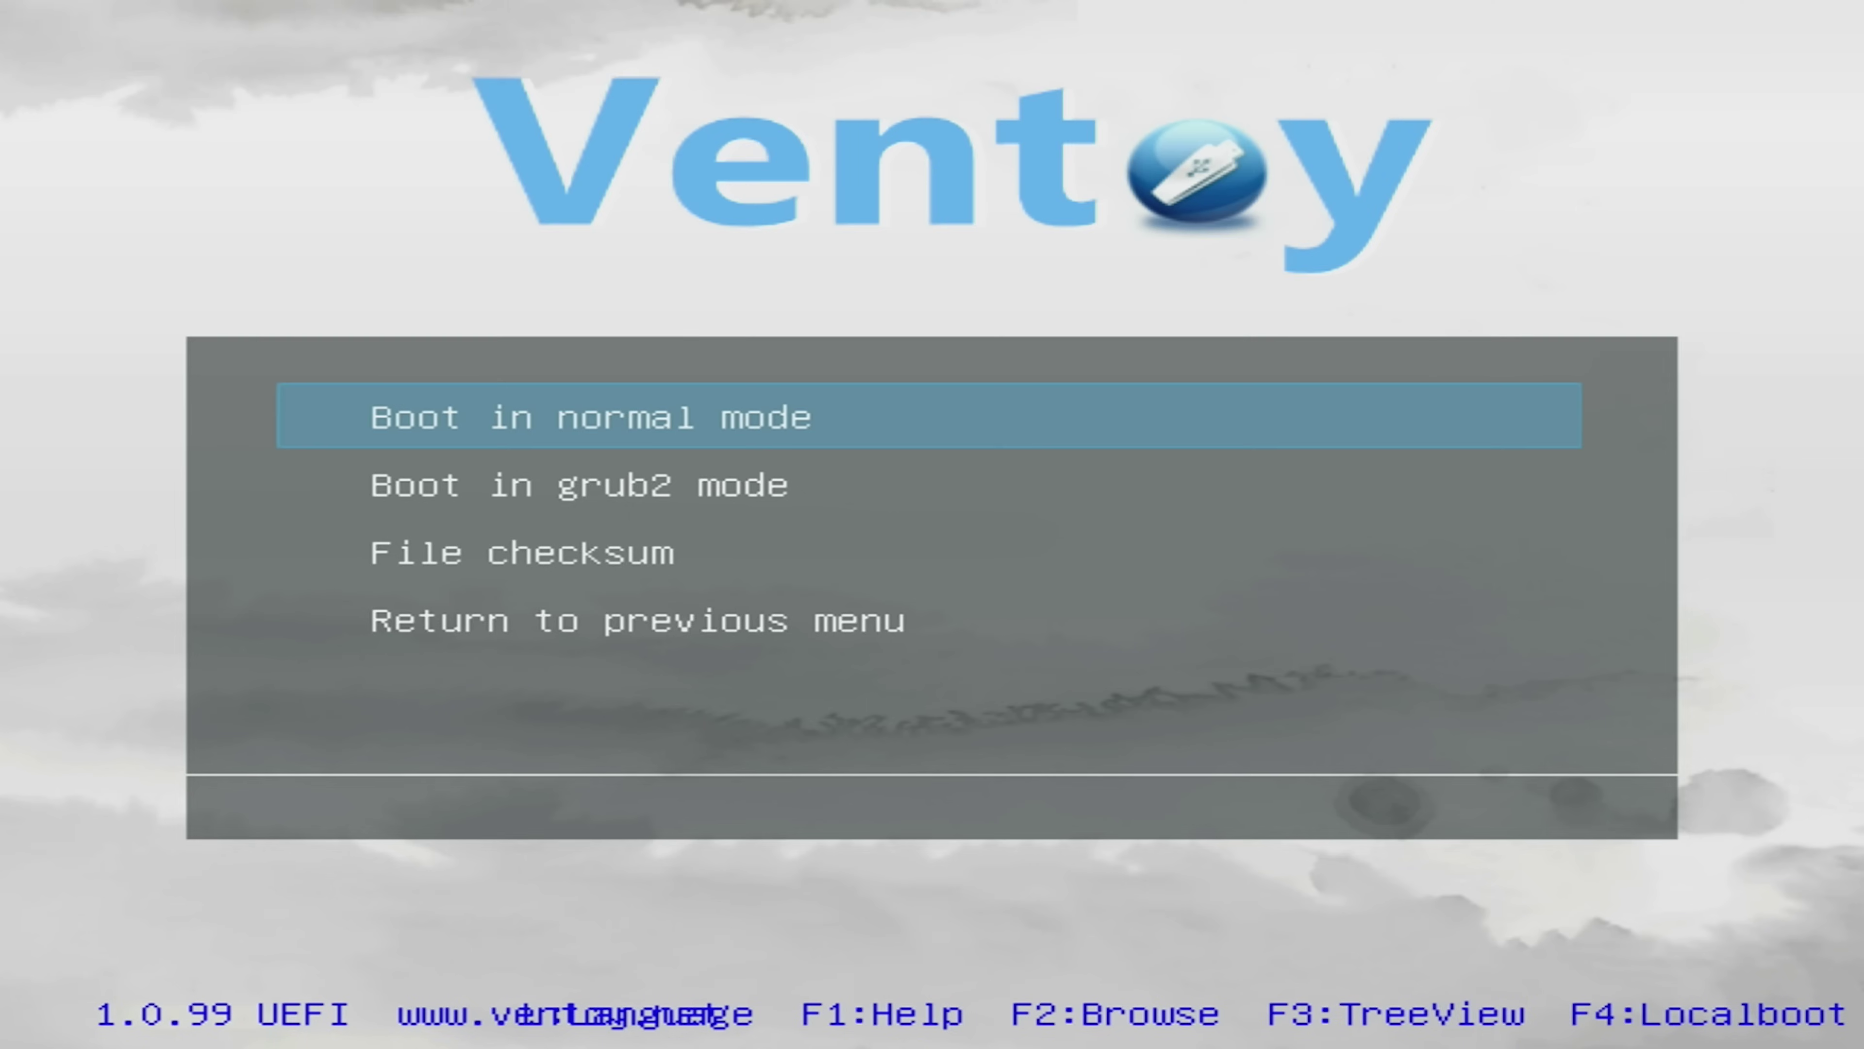
key(Return)
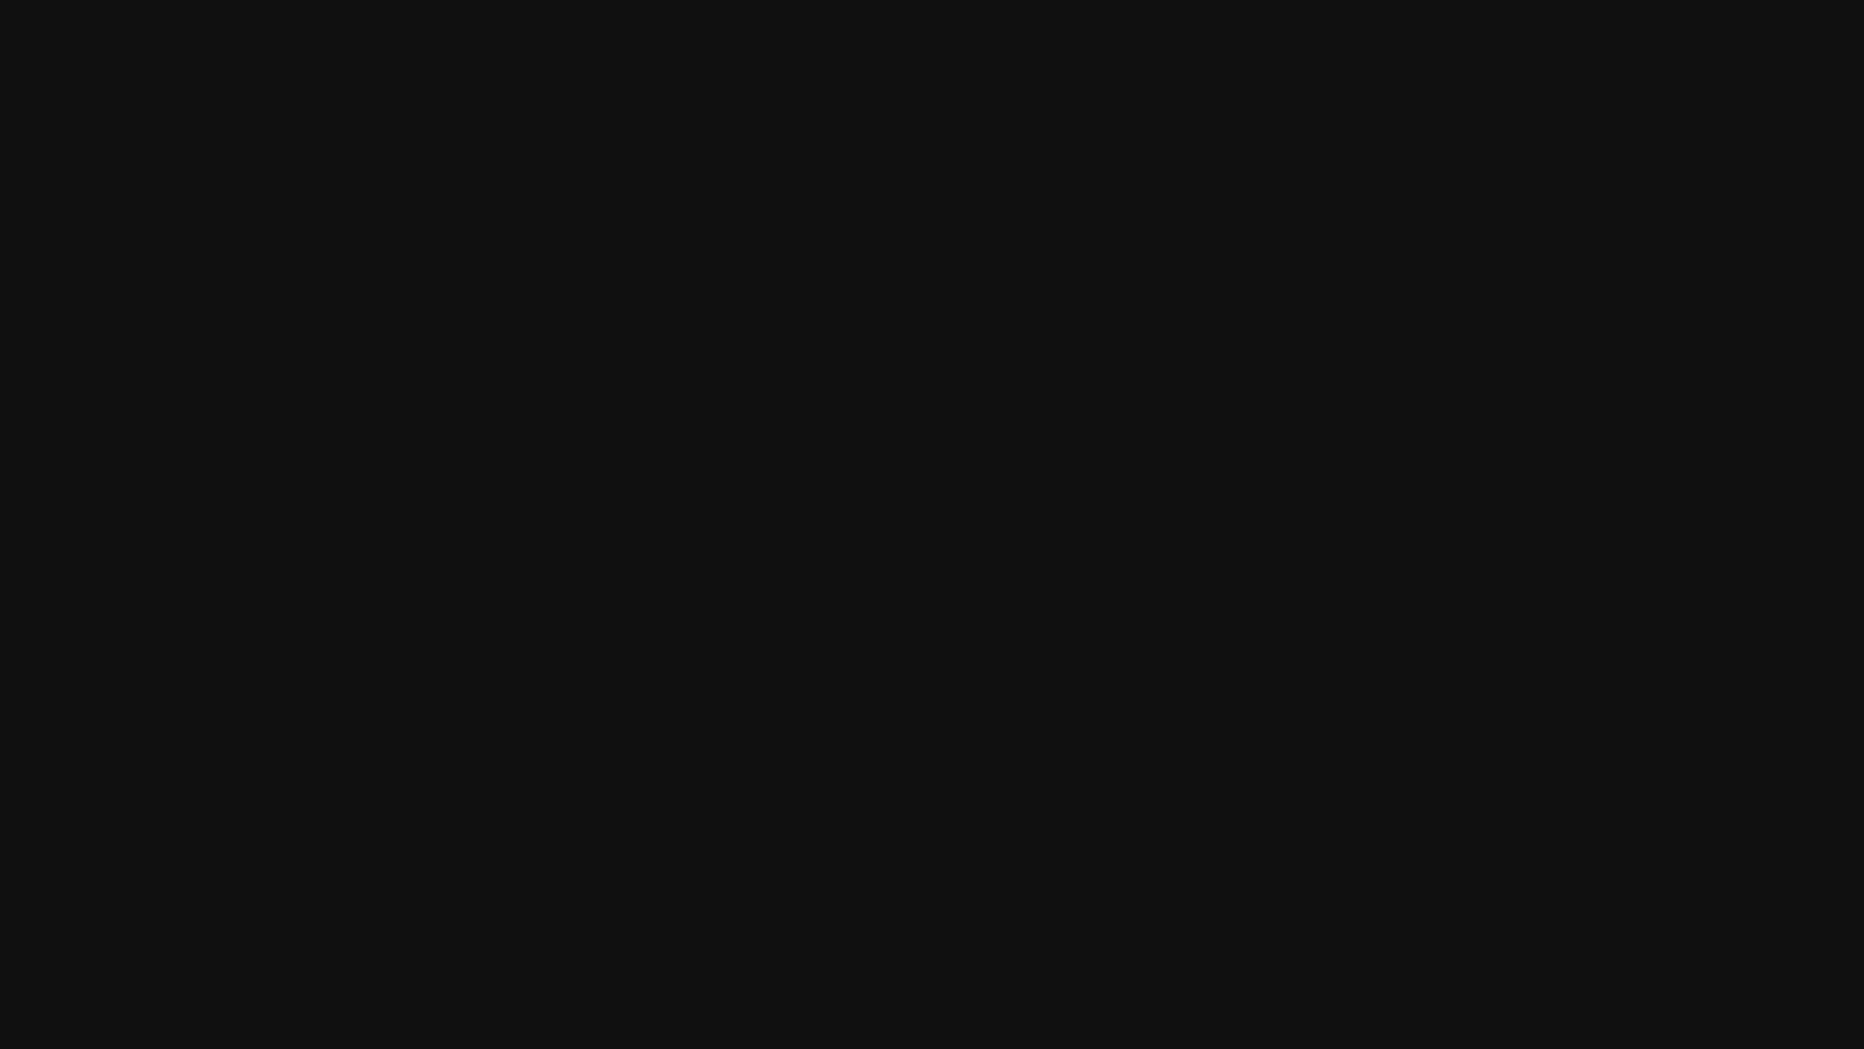
key(Down)
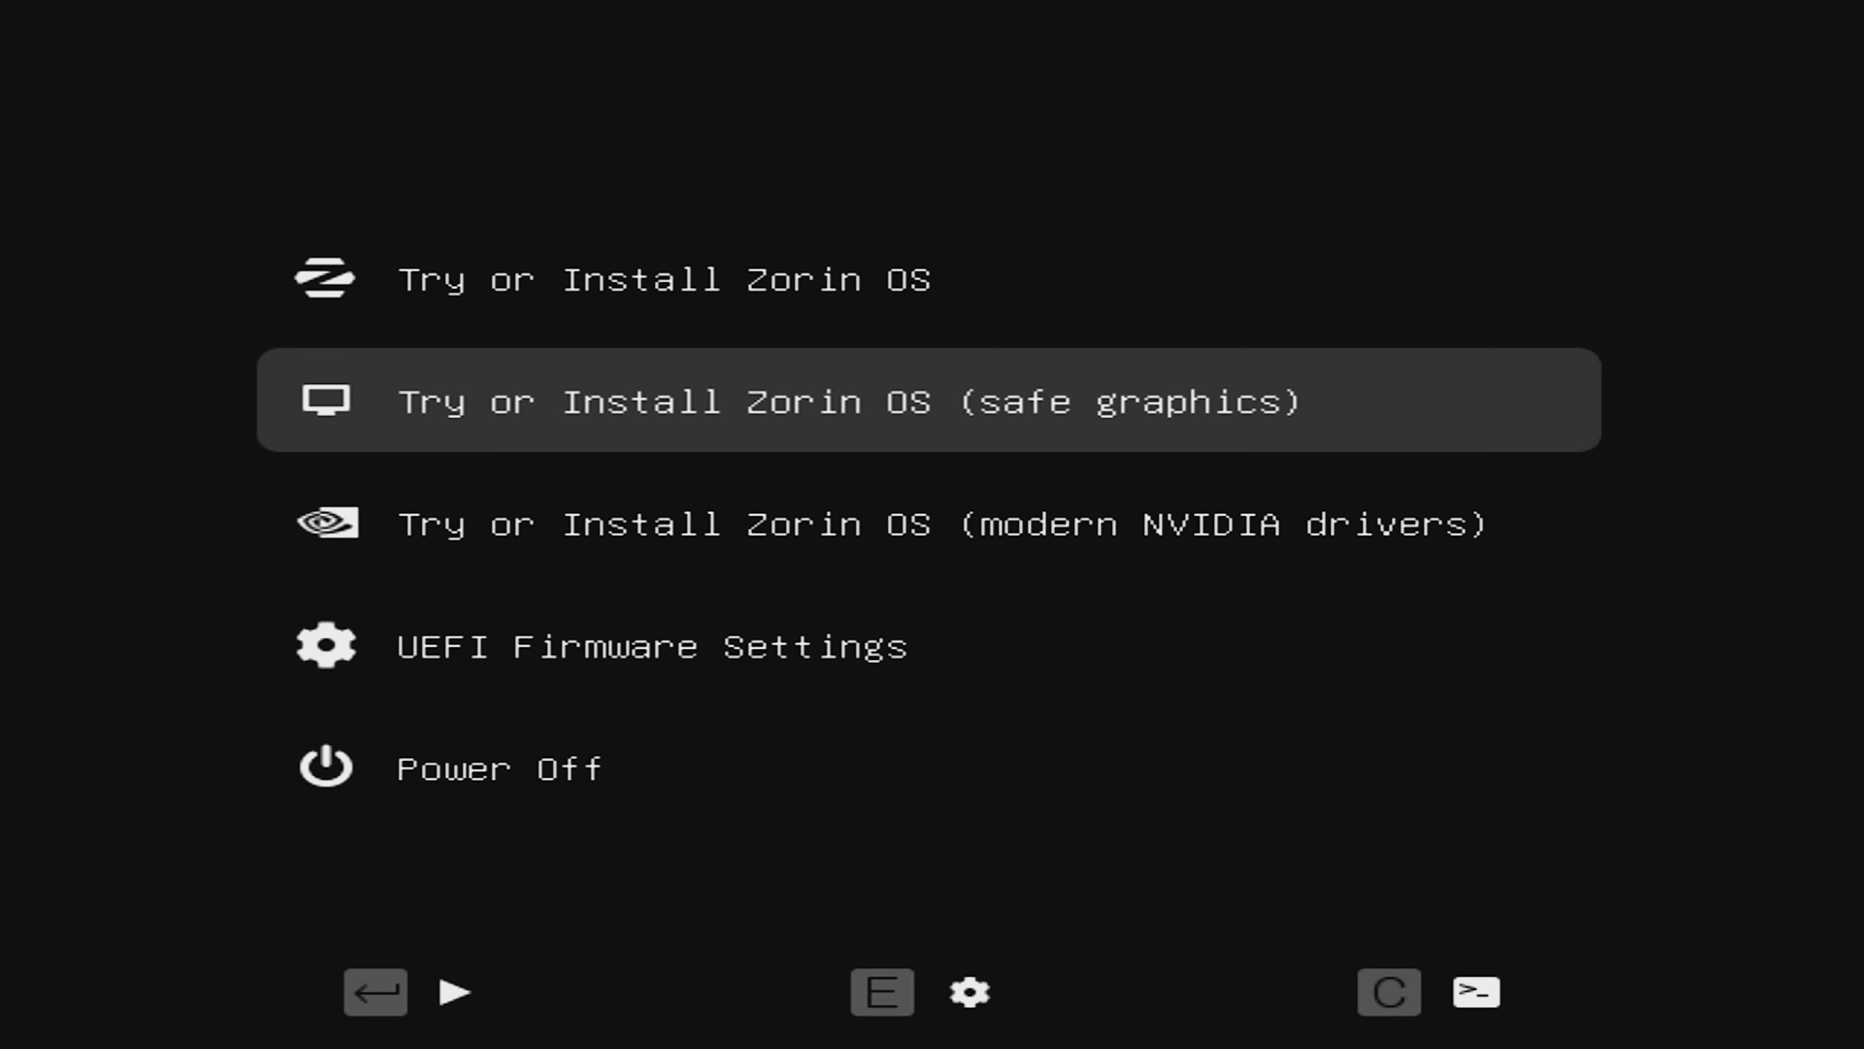
key(Up)
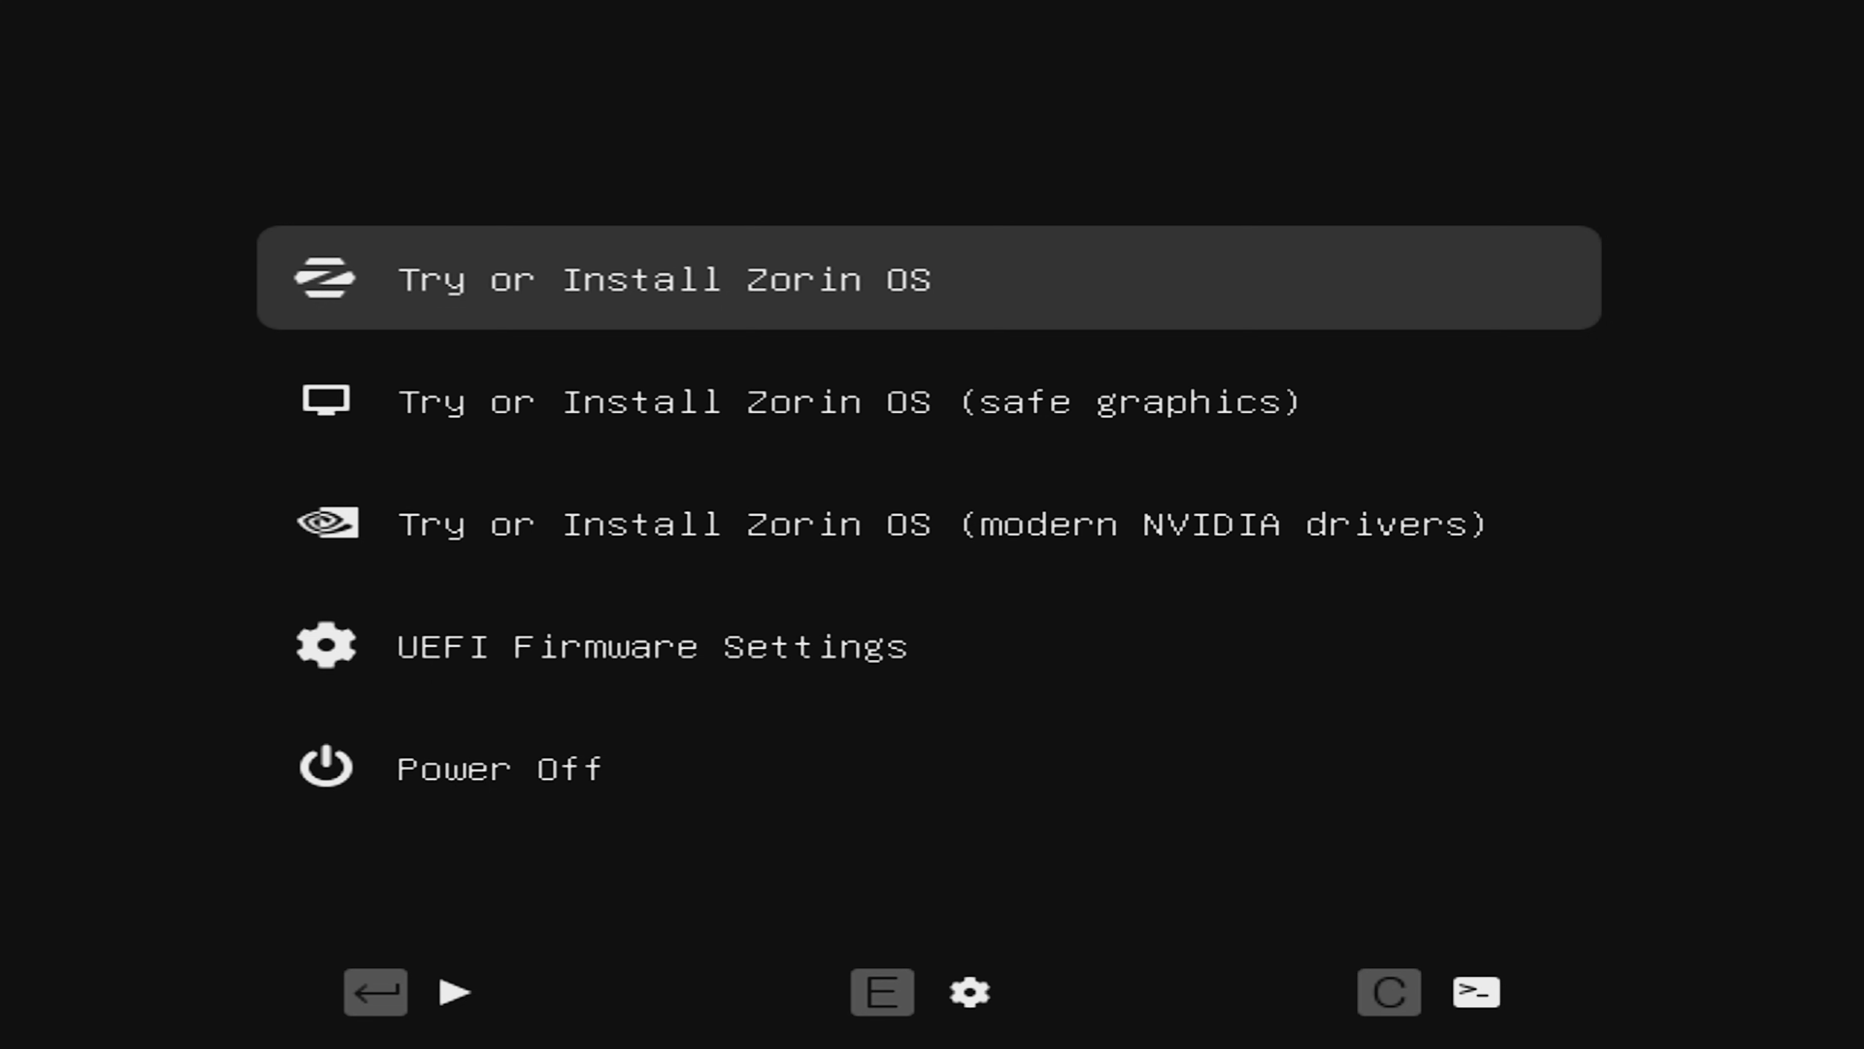
key(Down)
key(Down)
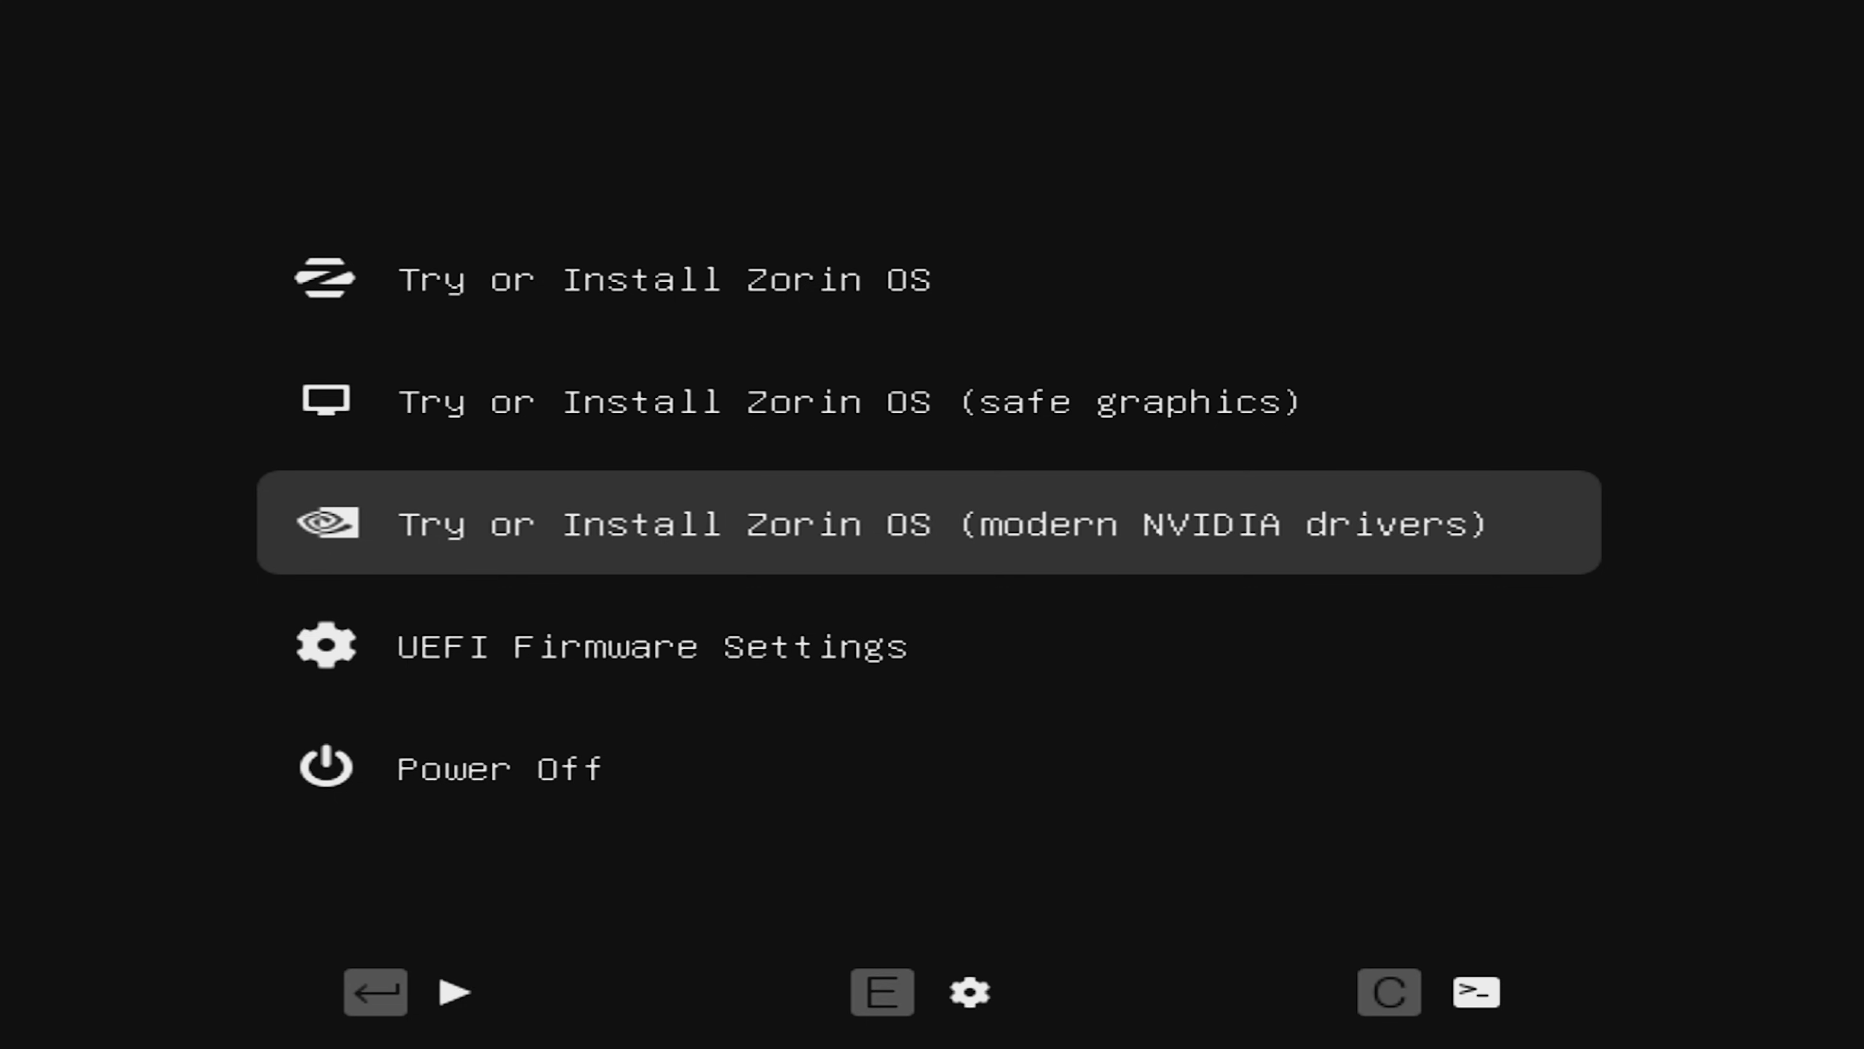
key(Up)
key(Up)
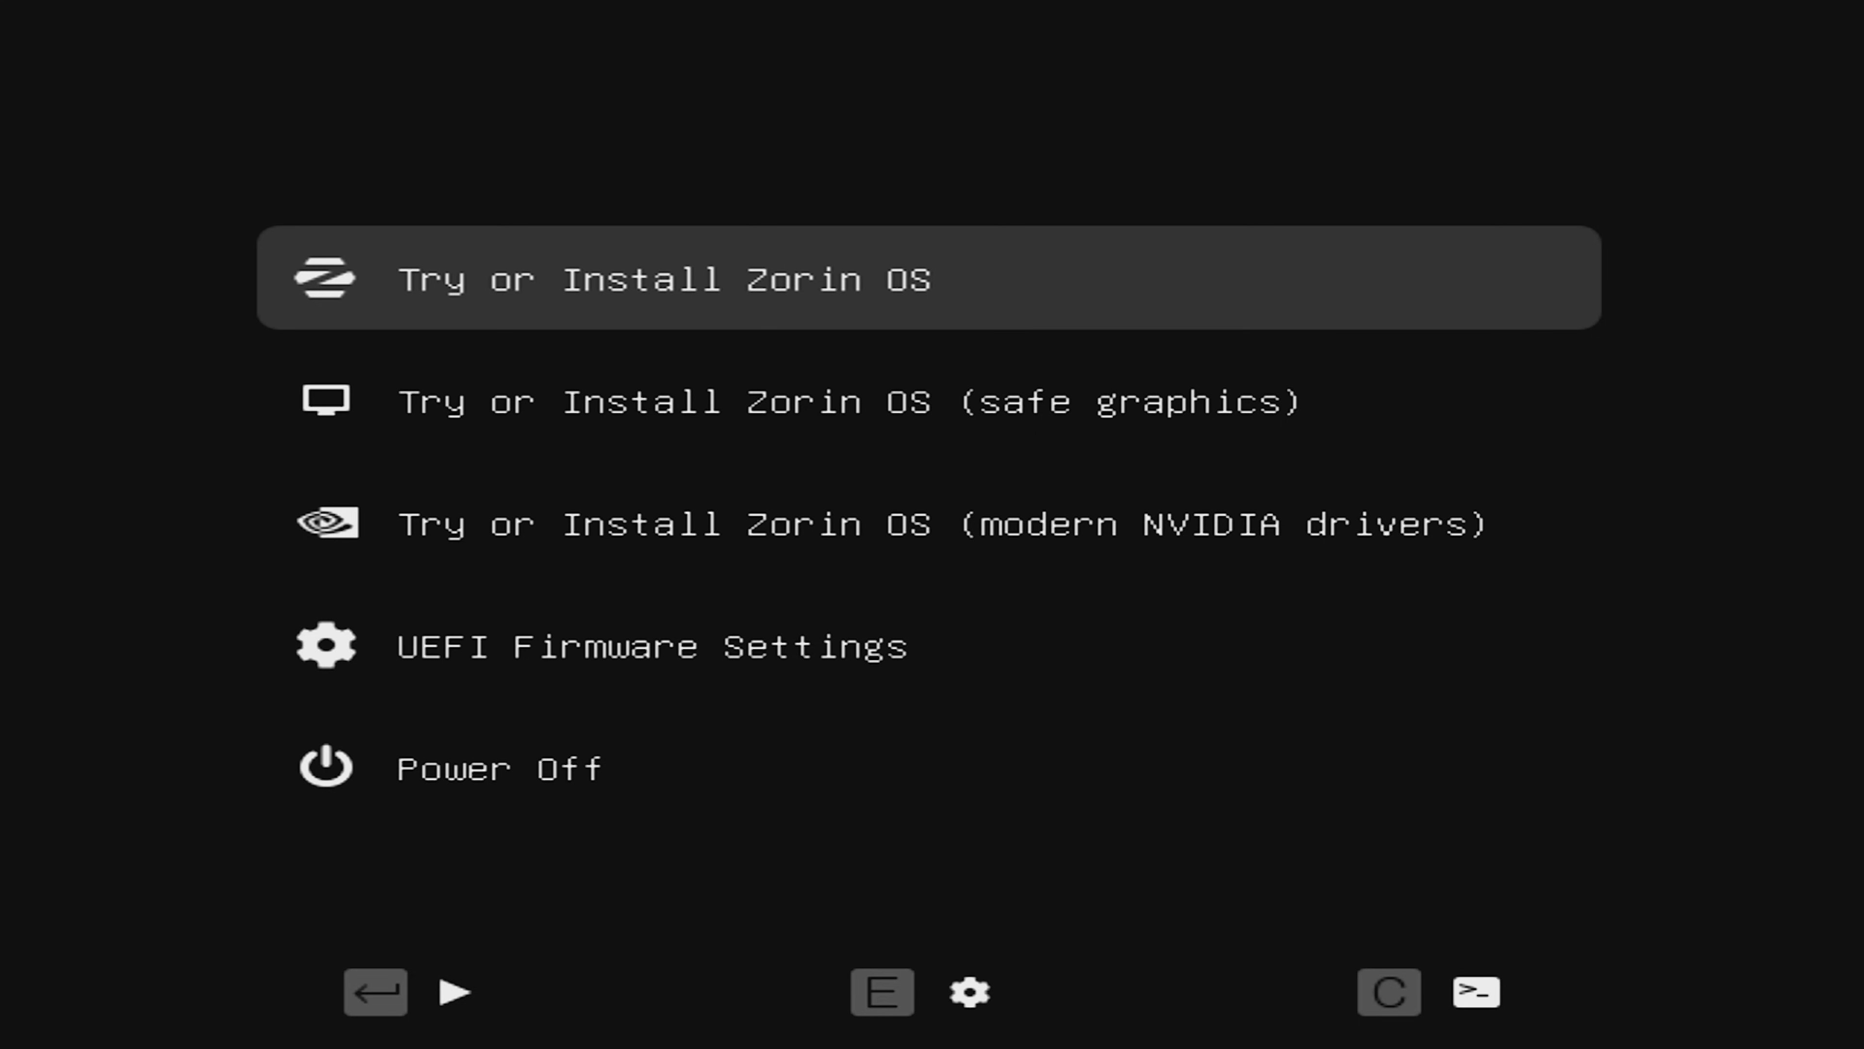
key(Down)
key(Down)
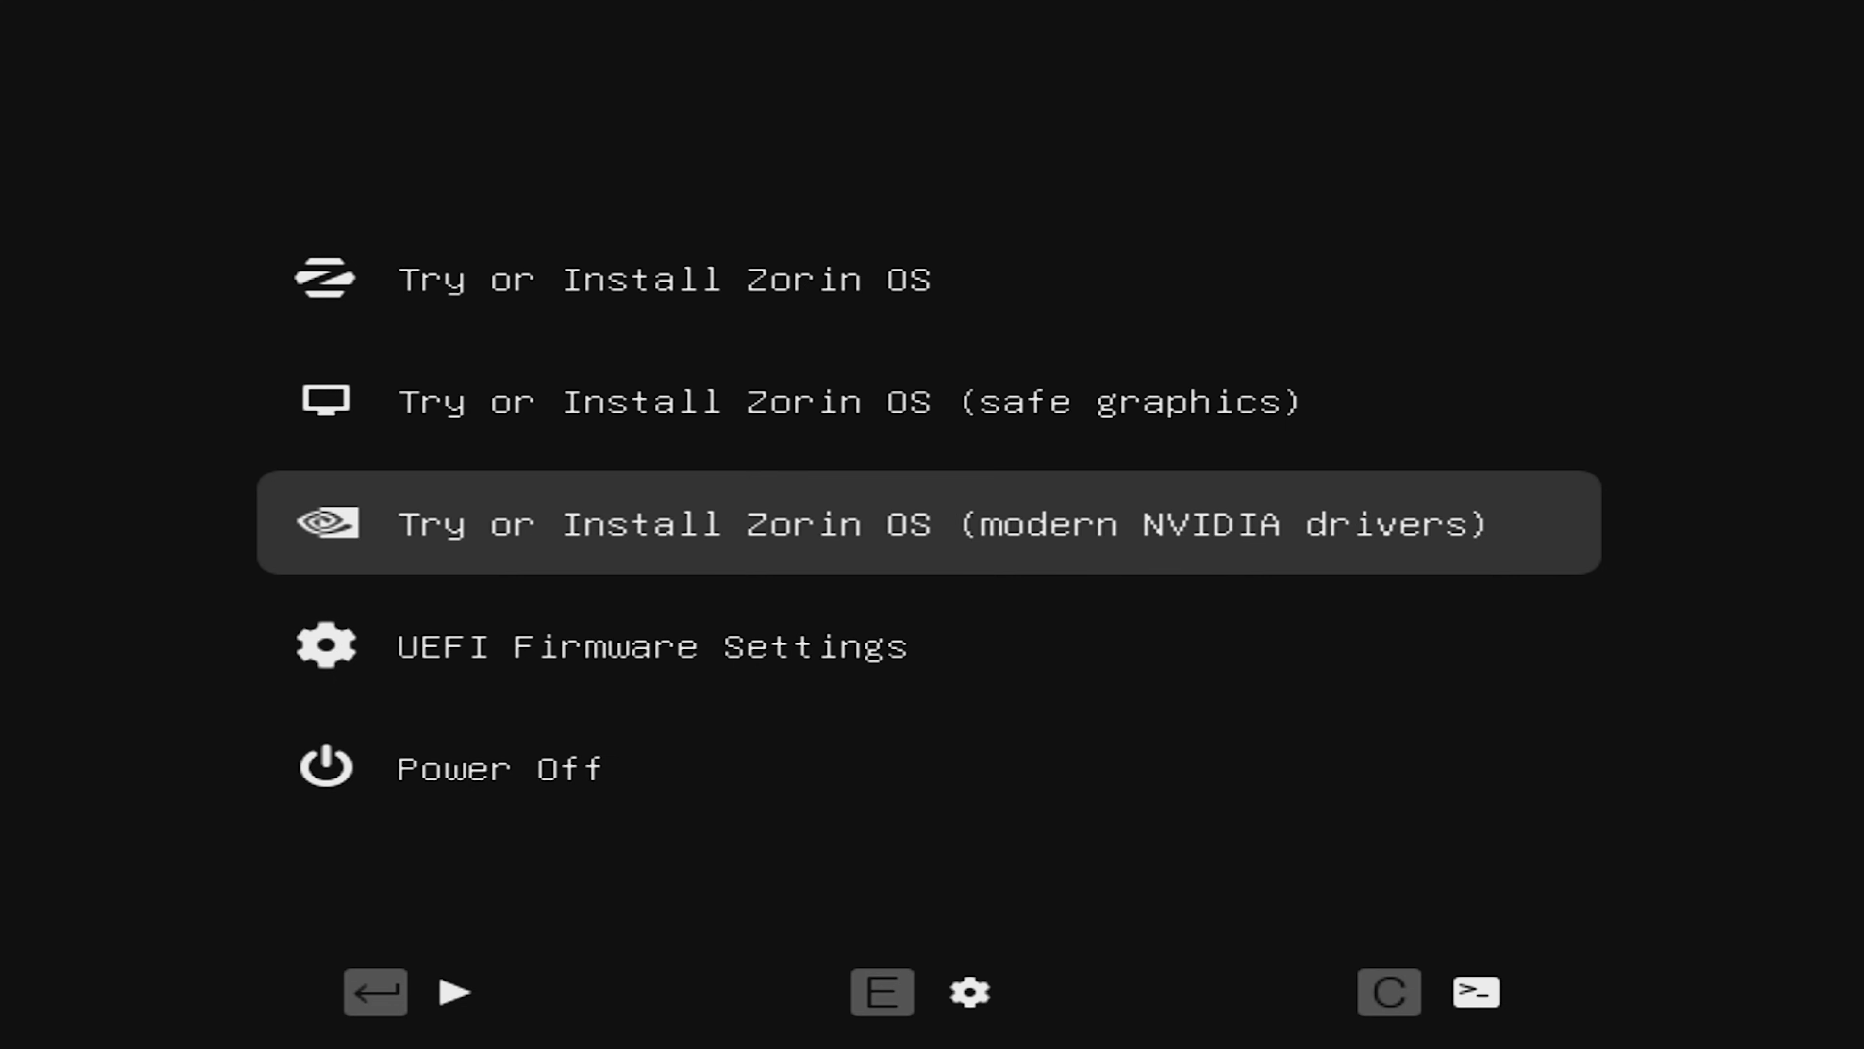
key(Return)
key(Down)
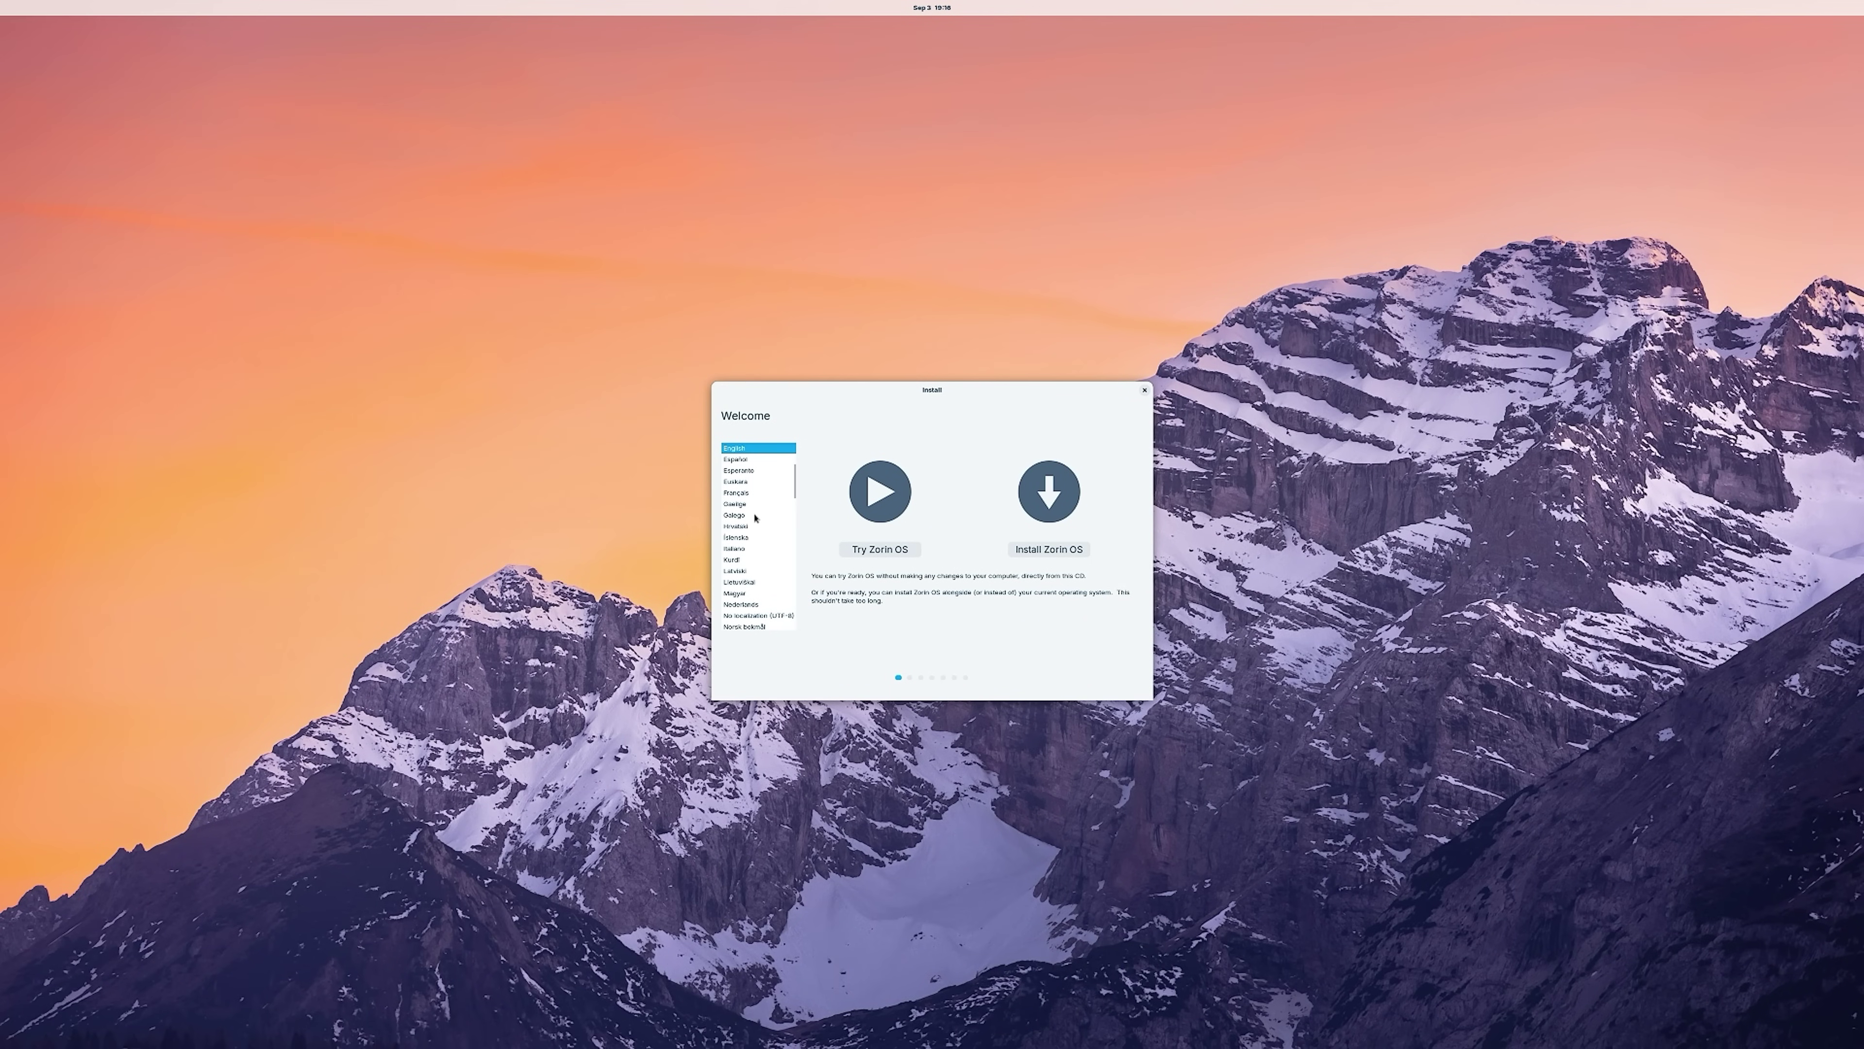
Choose Português do Brasil as the language and try Zorin OS without installing.
scroll(749, 529, down, 3)
scroll(750, 529, down, 3)
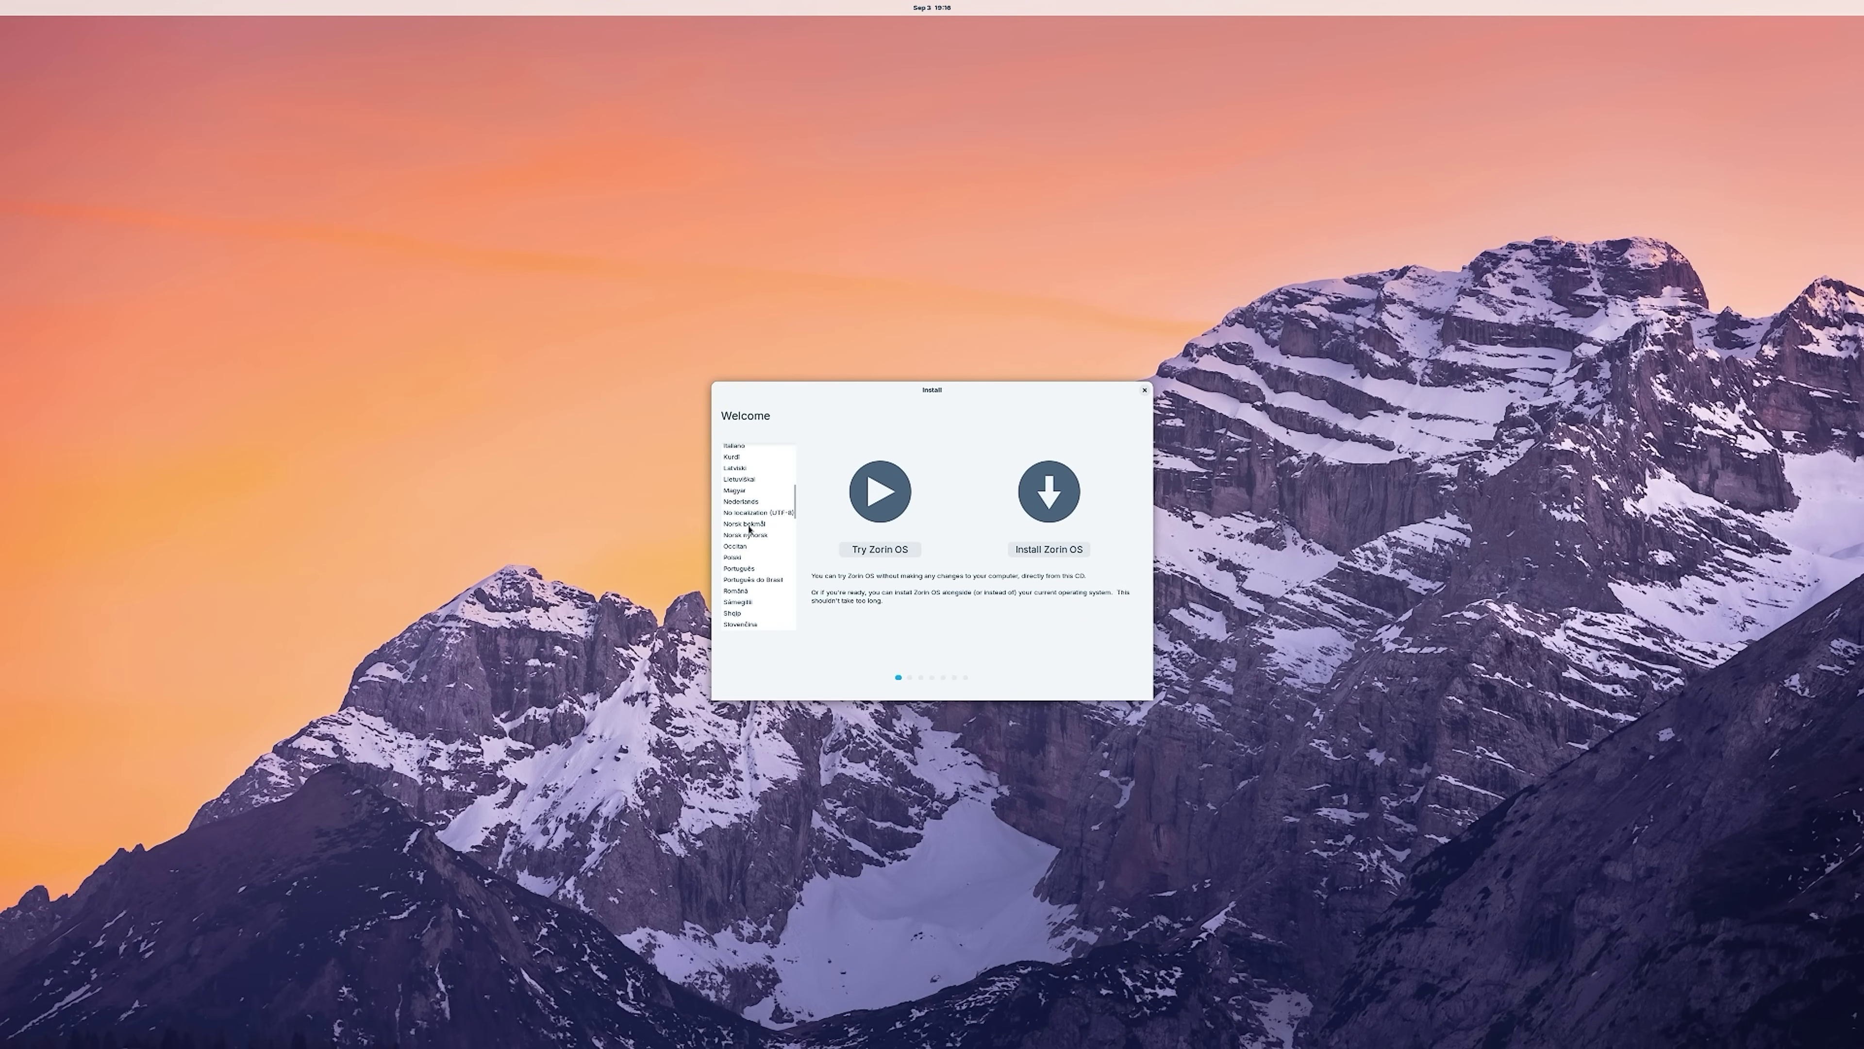
click(742, 579)
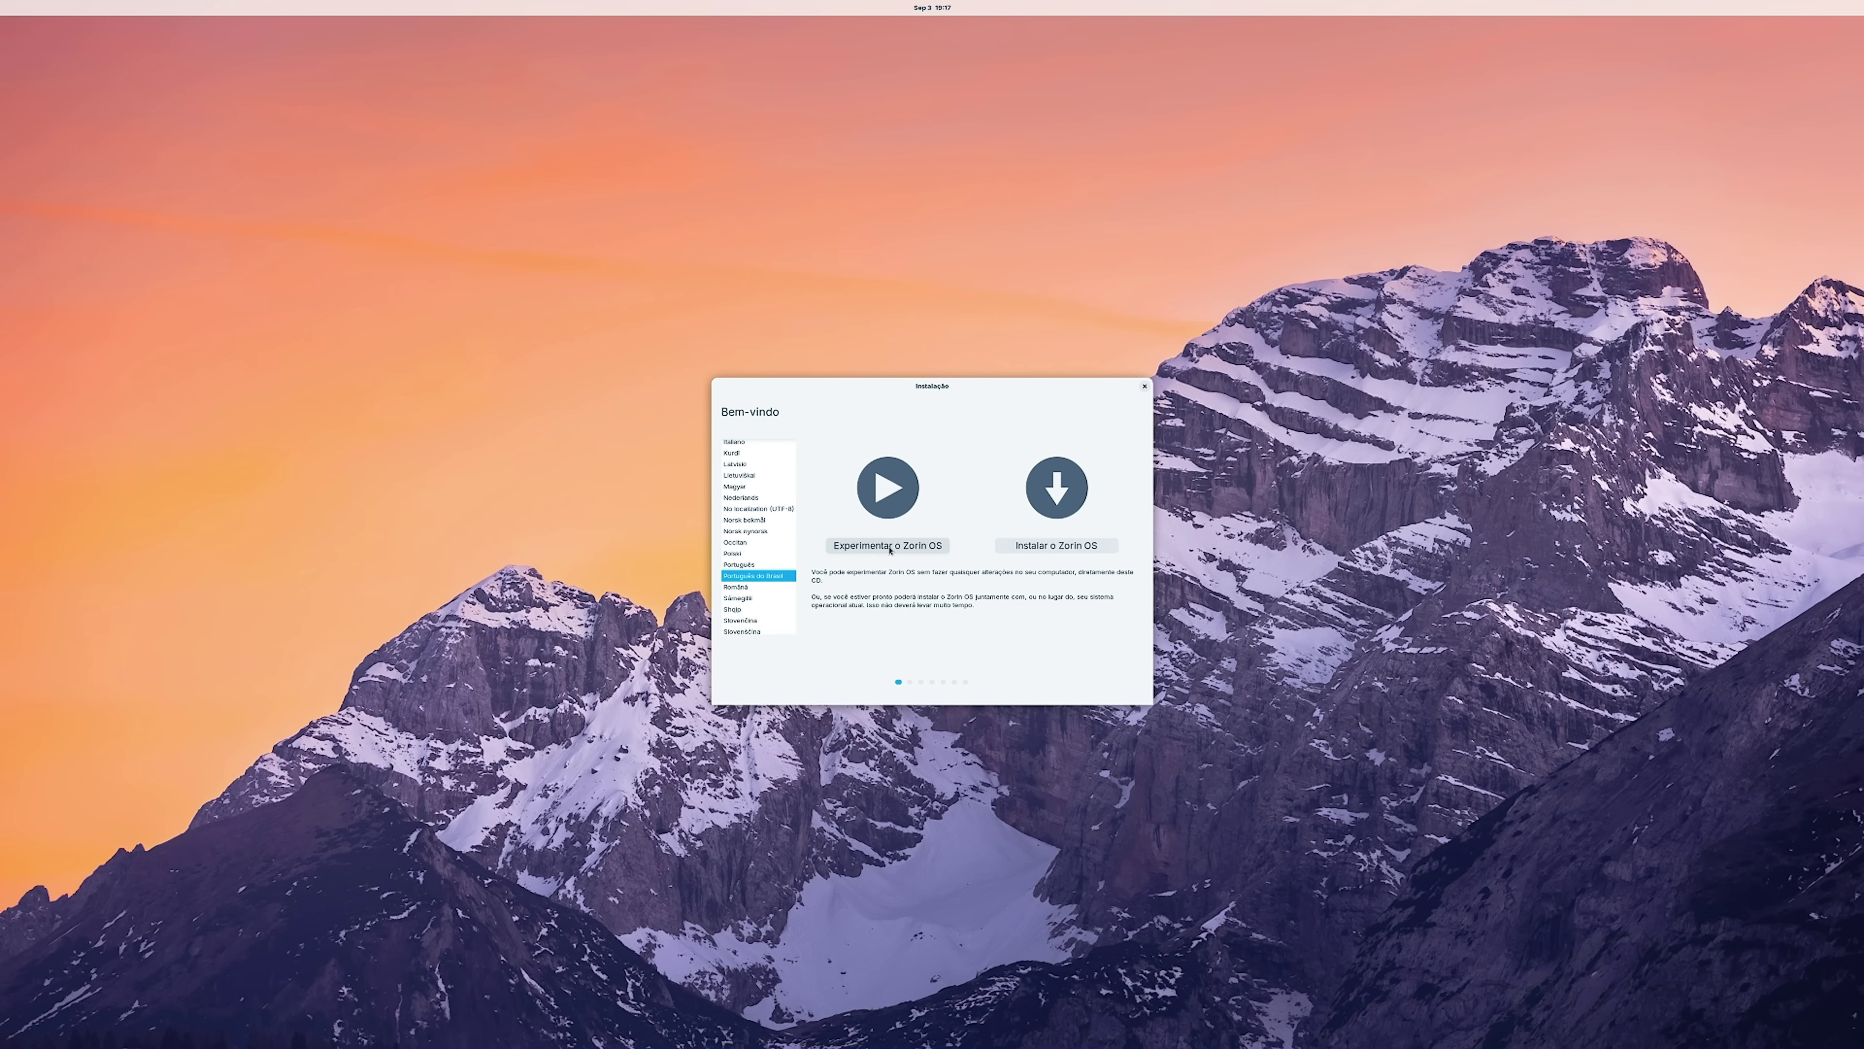
click(891, 546)
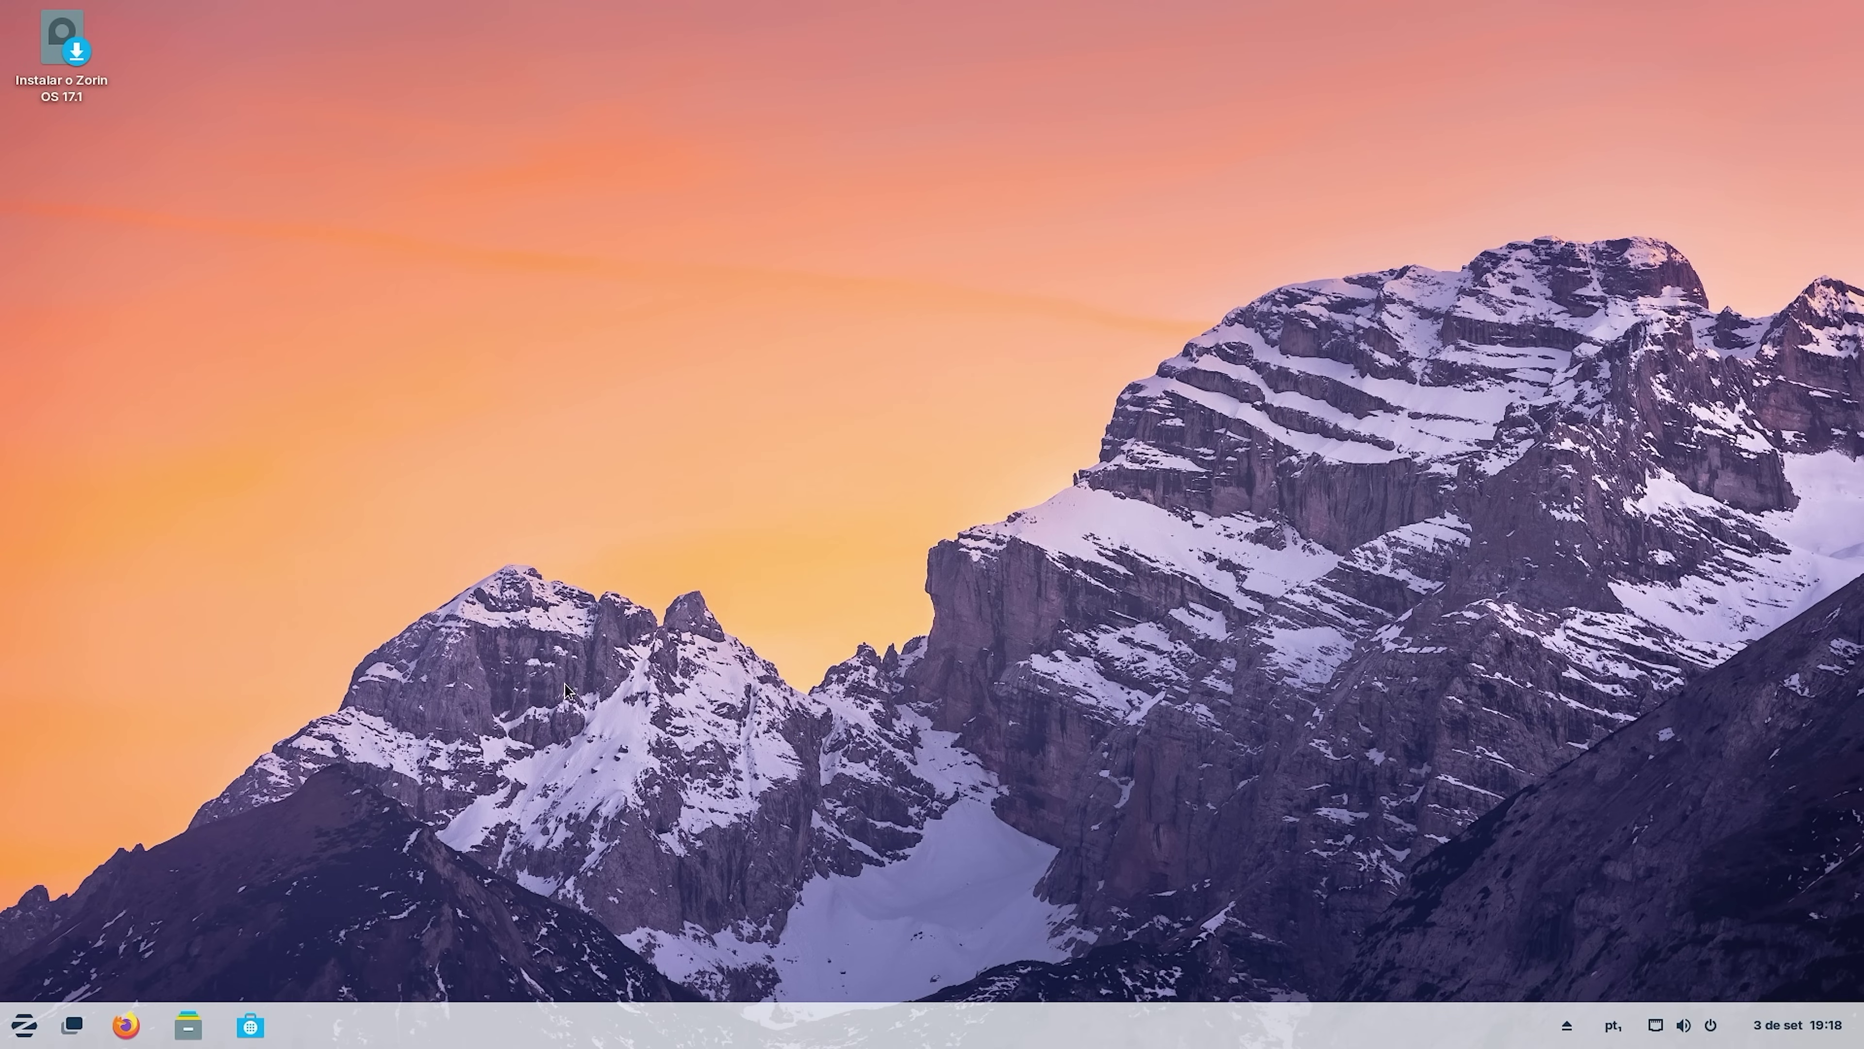
click(26, 1029)
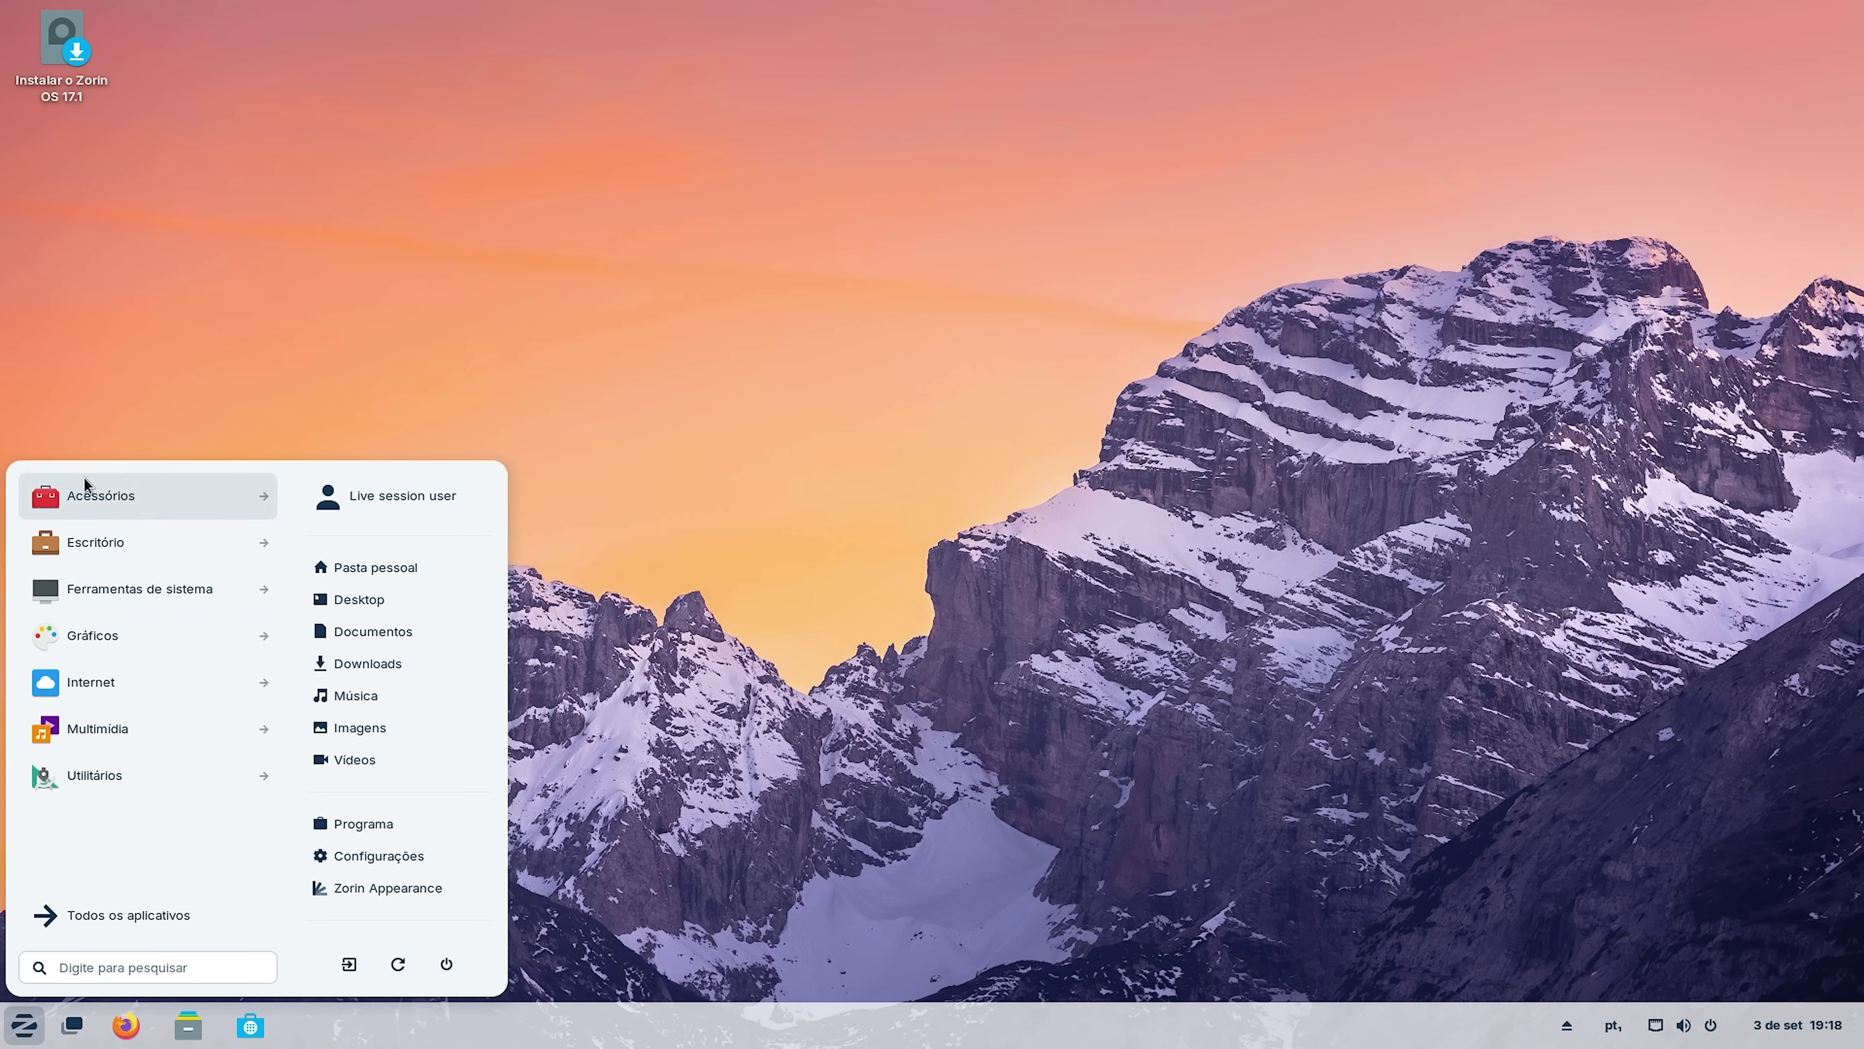
Browse all applications, then drag the Instalar o Zorin OS 17.1 icon toward the desktop's middle.
click(70, 916)
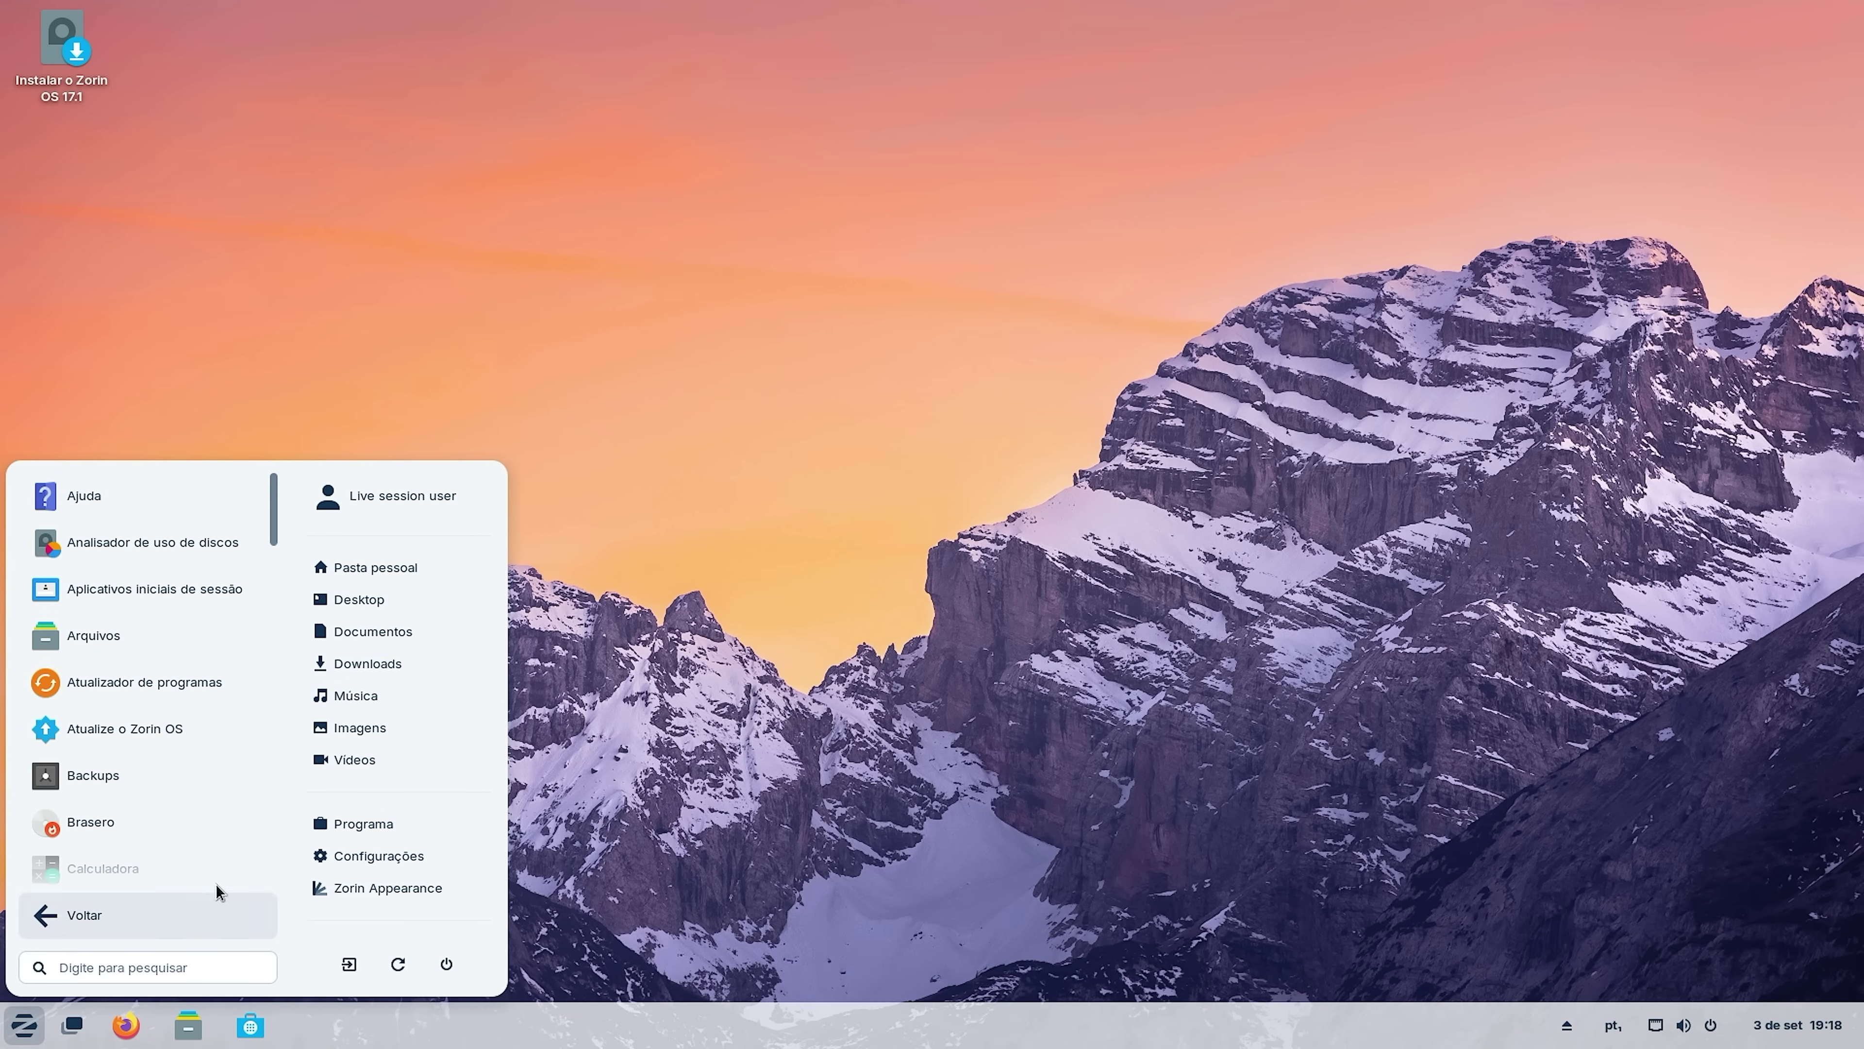
scroll(112, 580, down, 8)
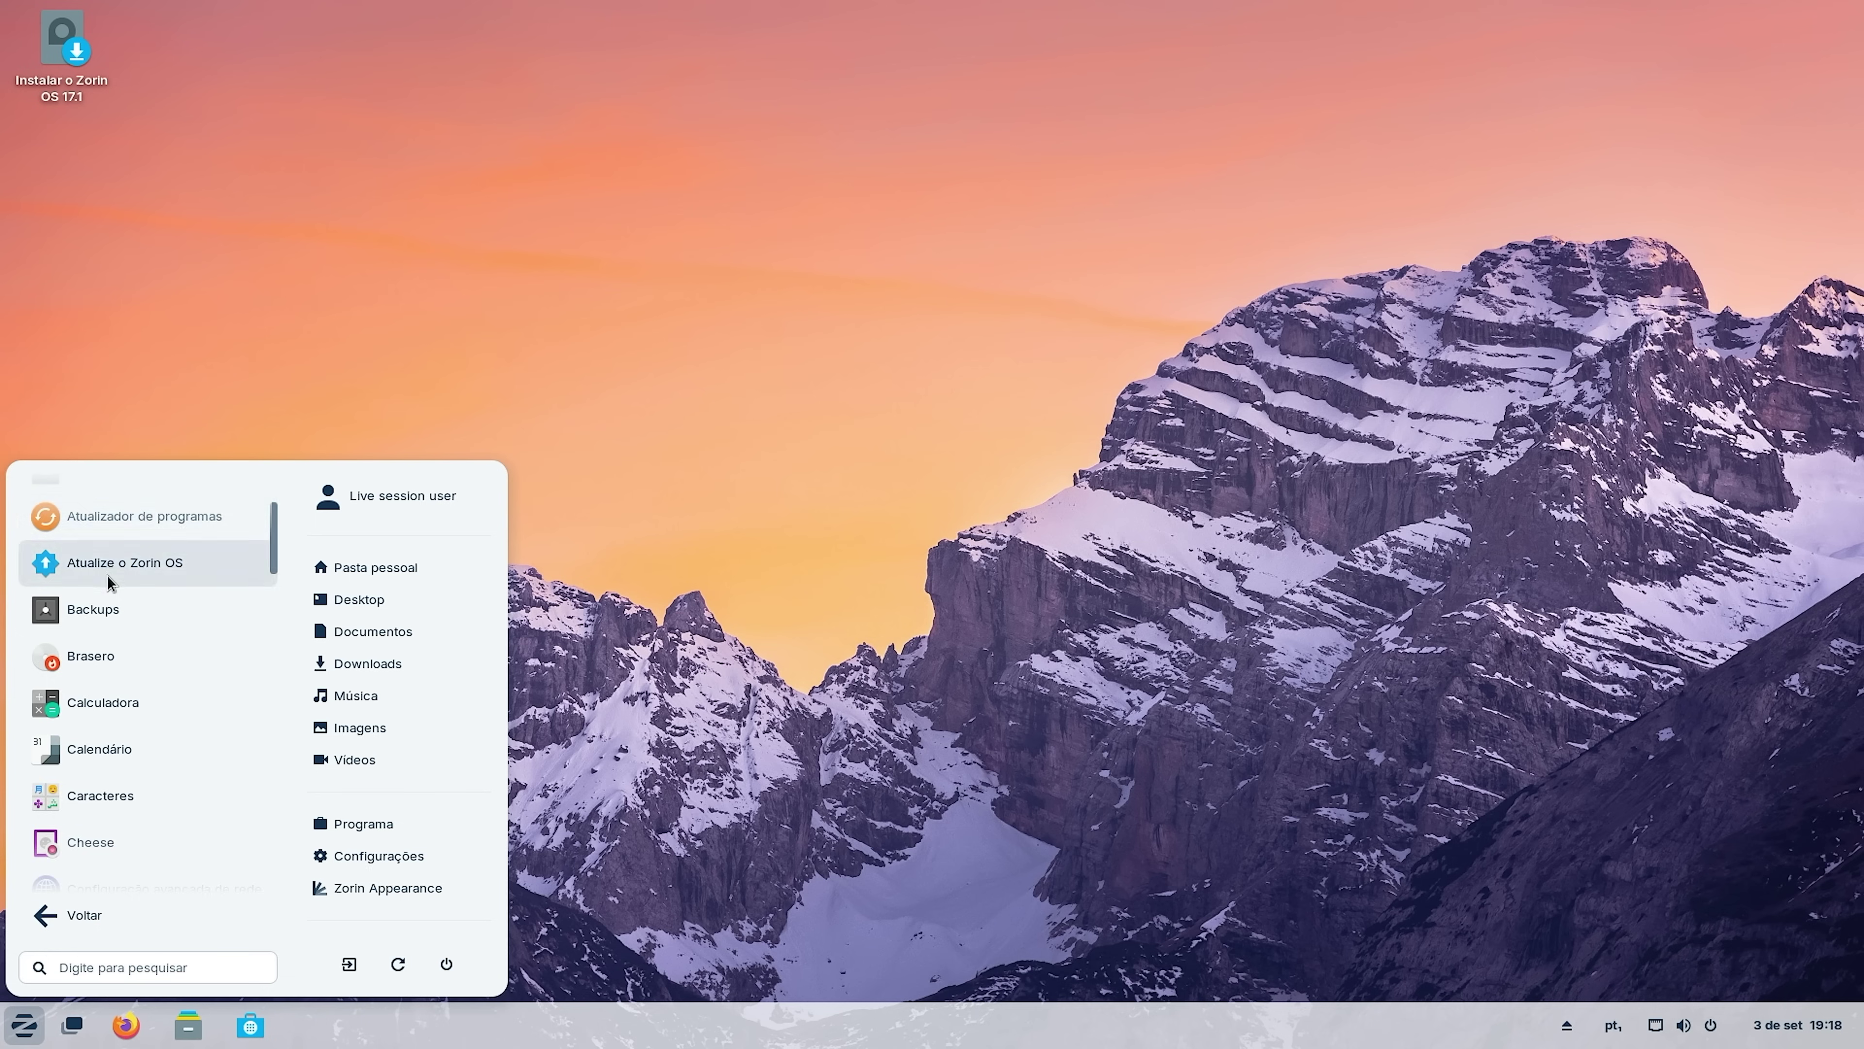
scroll(177, 745, up, 8)
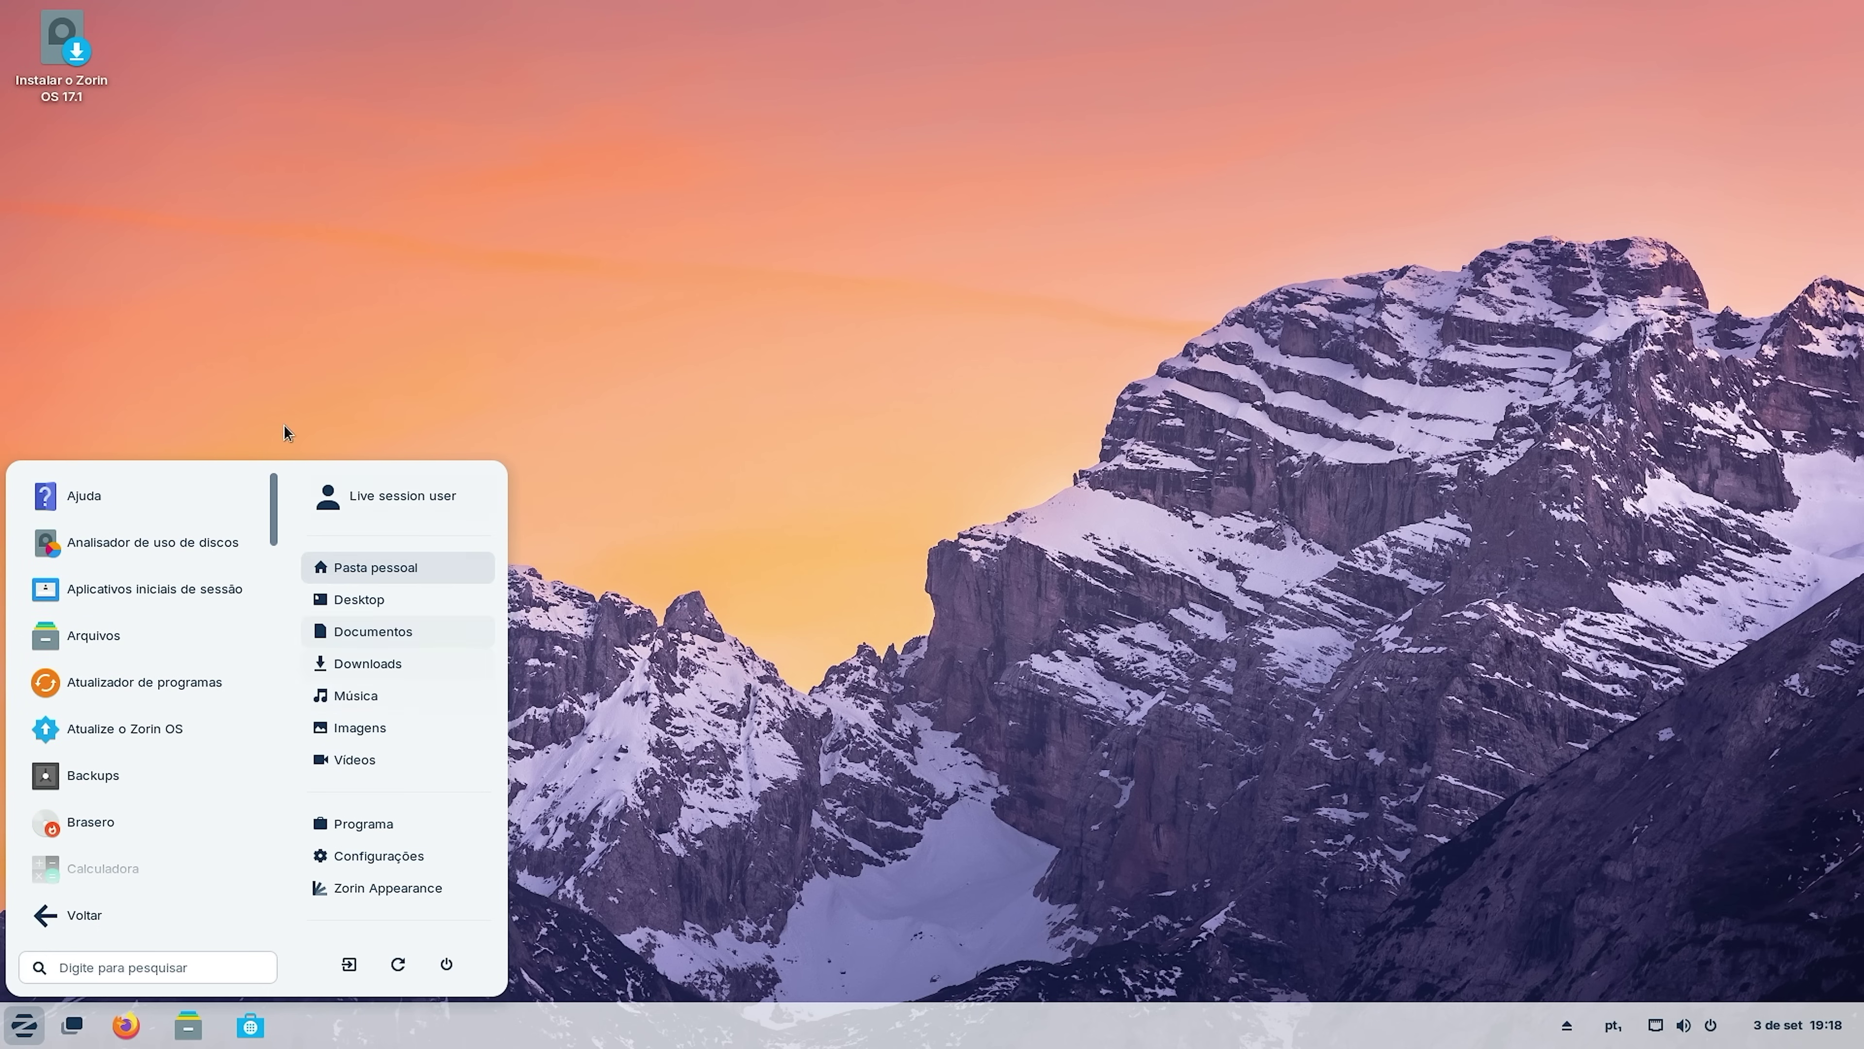
click(162, 112)
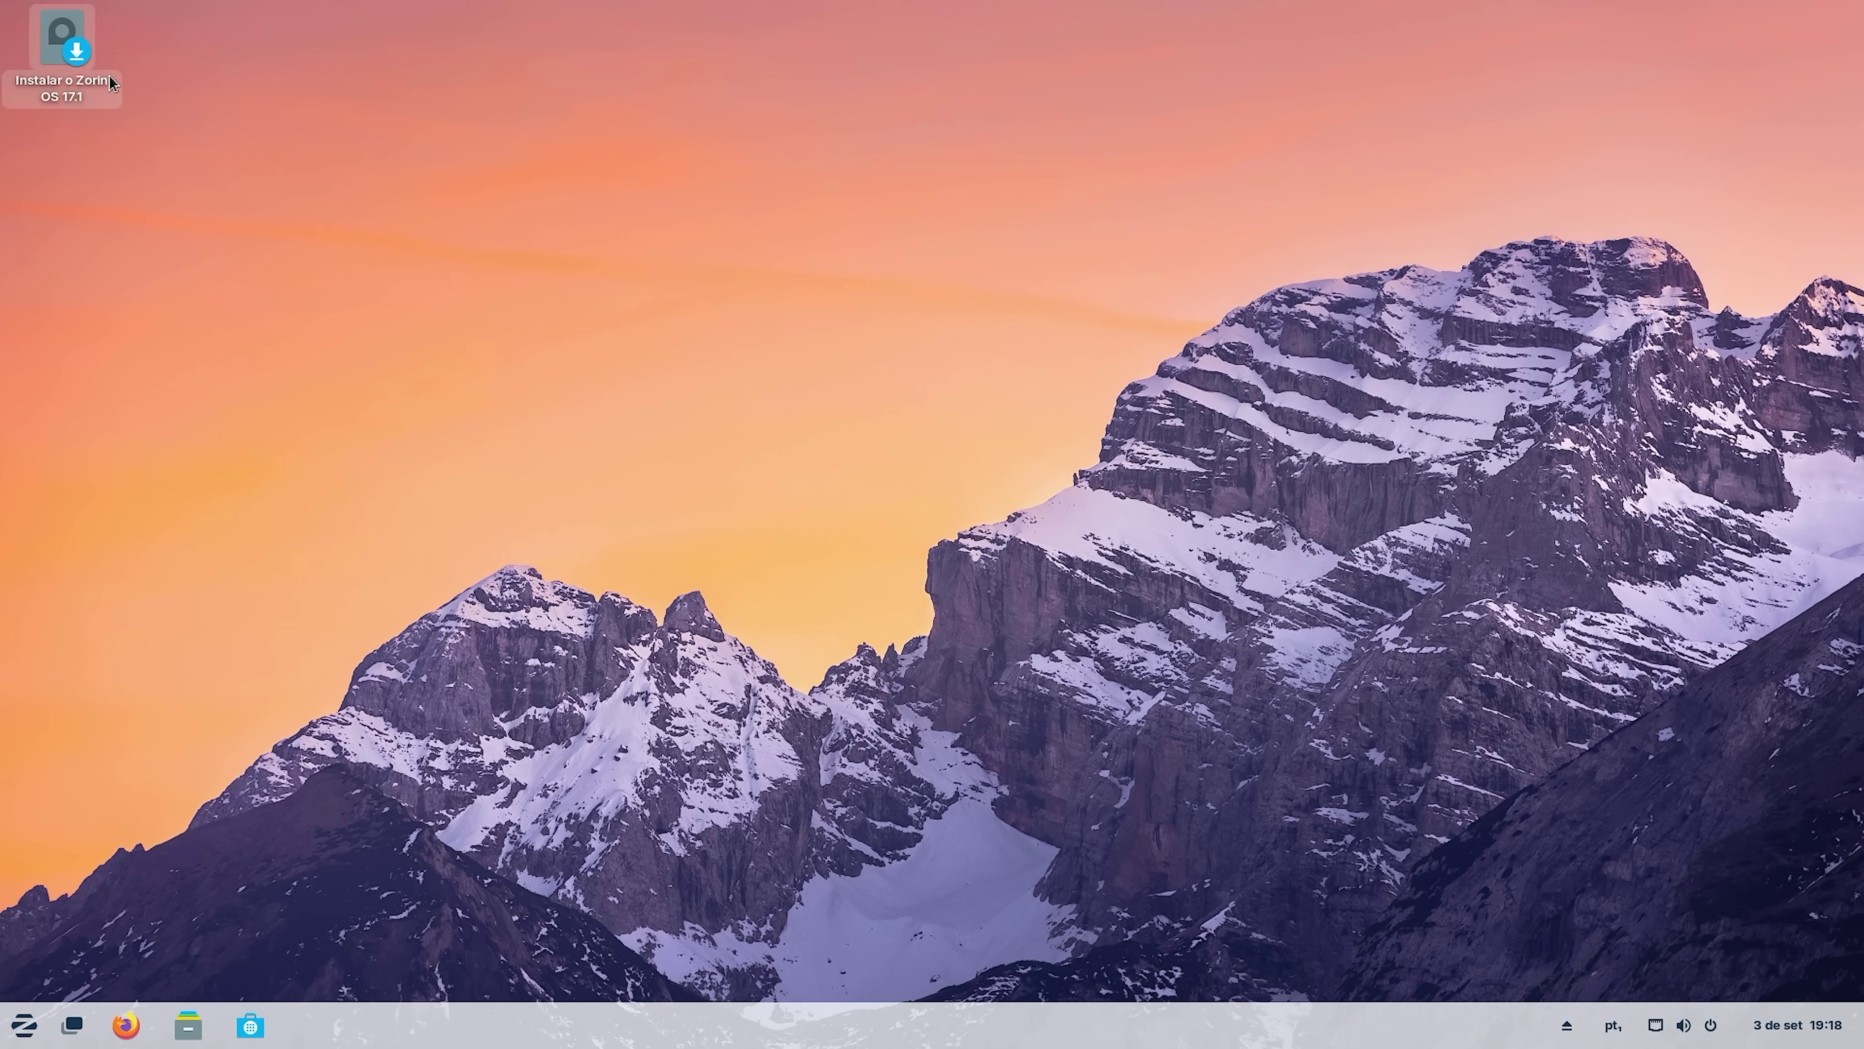
drag(109, 74, 238, 243)
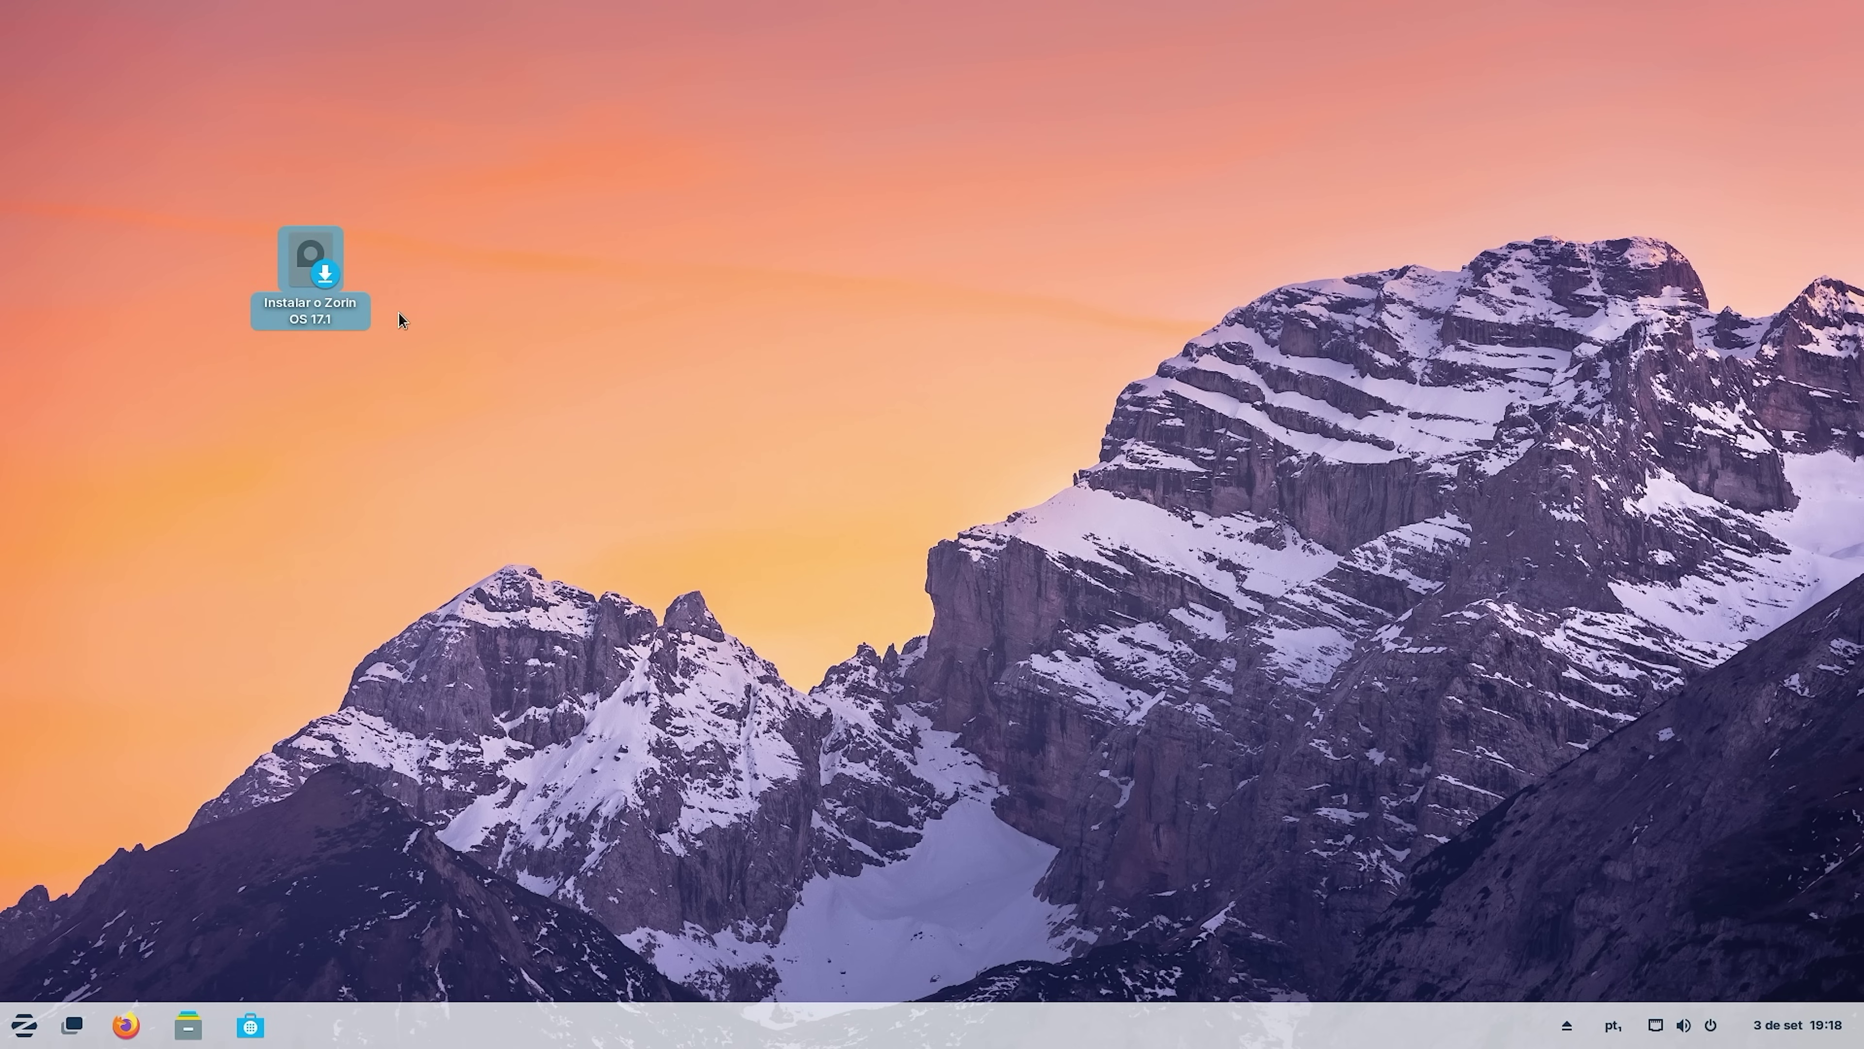
Launch the installer and accept Portuguese (Brazil) language, keyboard layout and default update options.
double_click(310, 257)
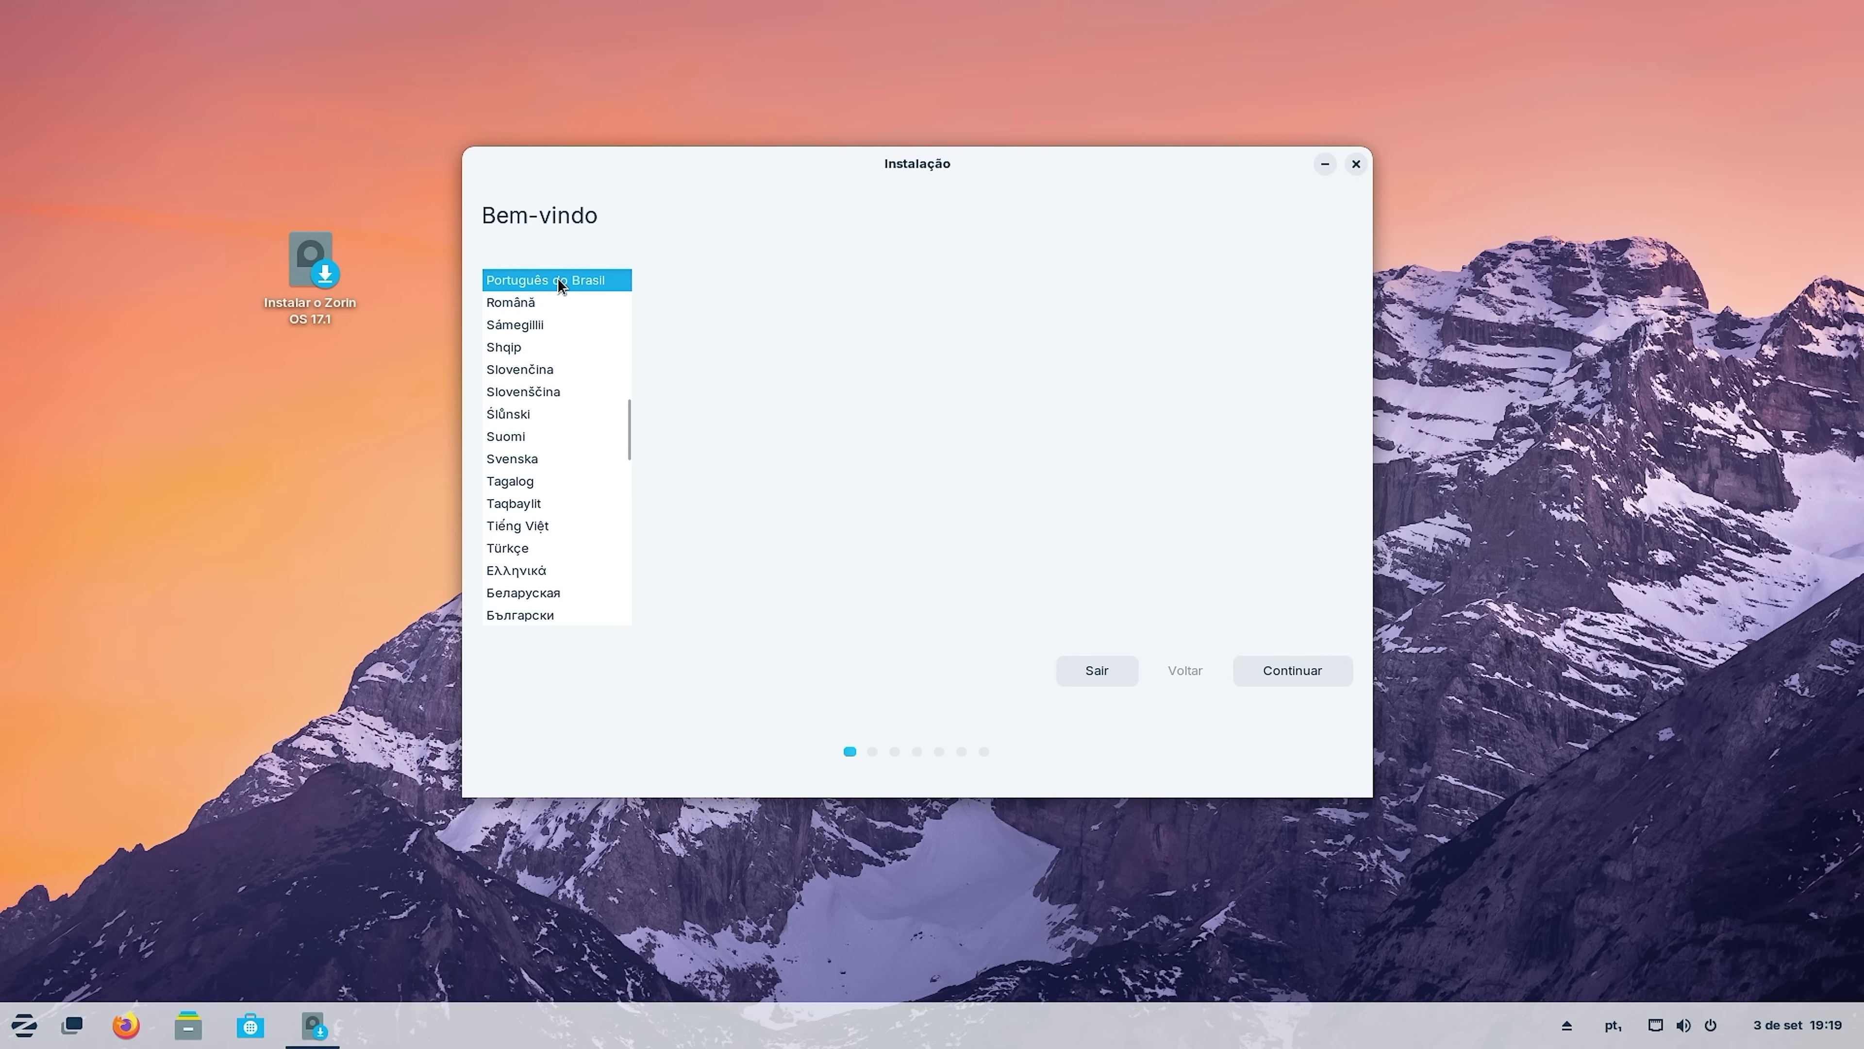
click(1309, 669)
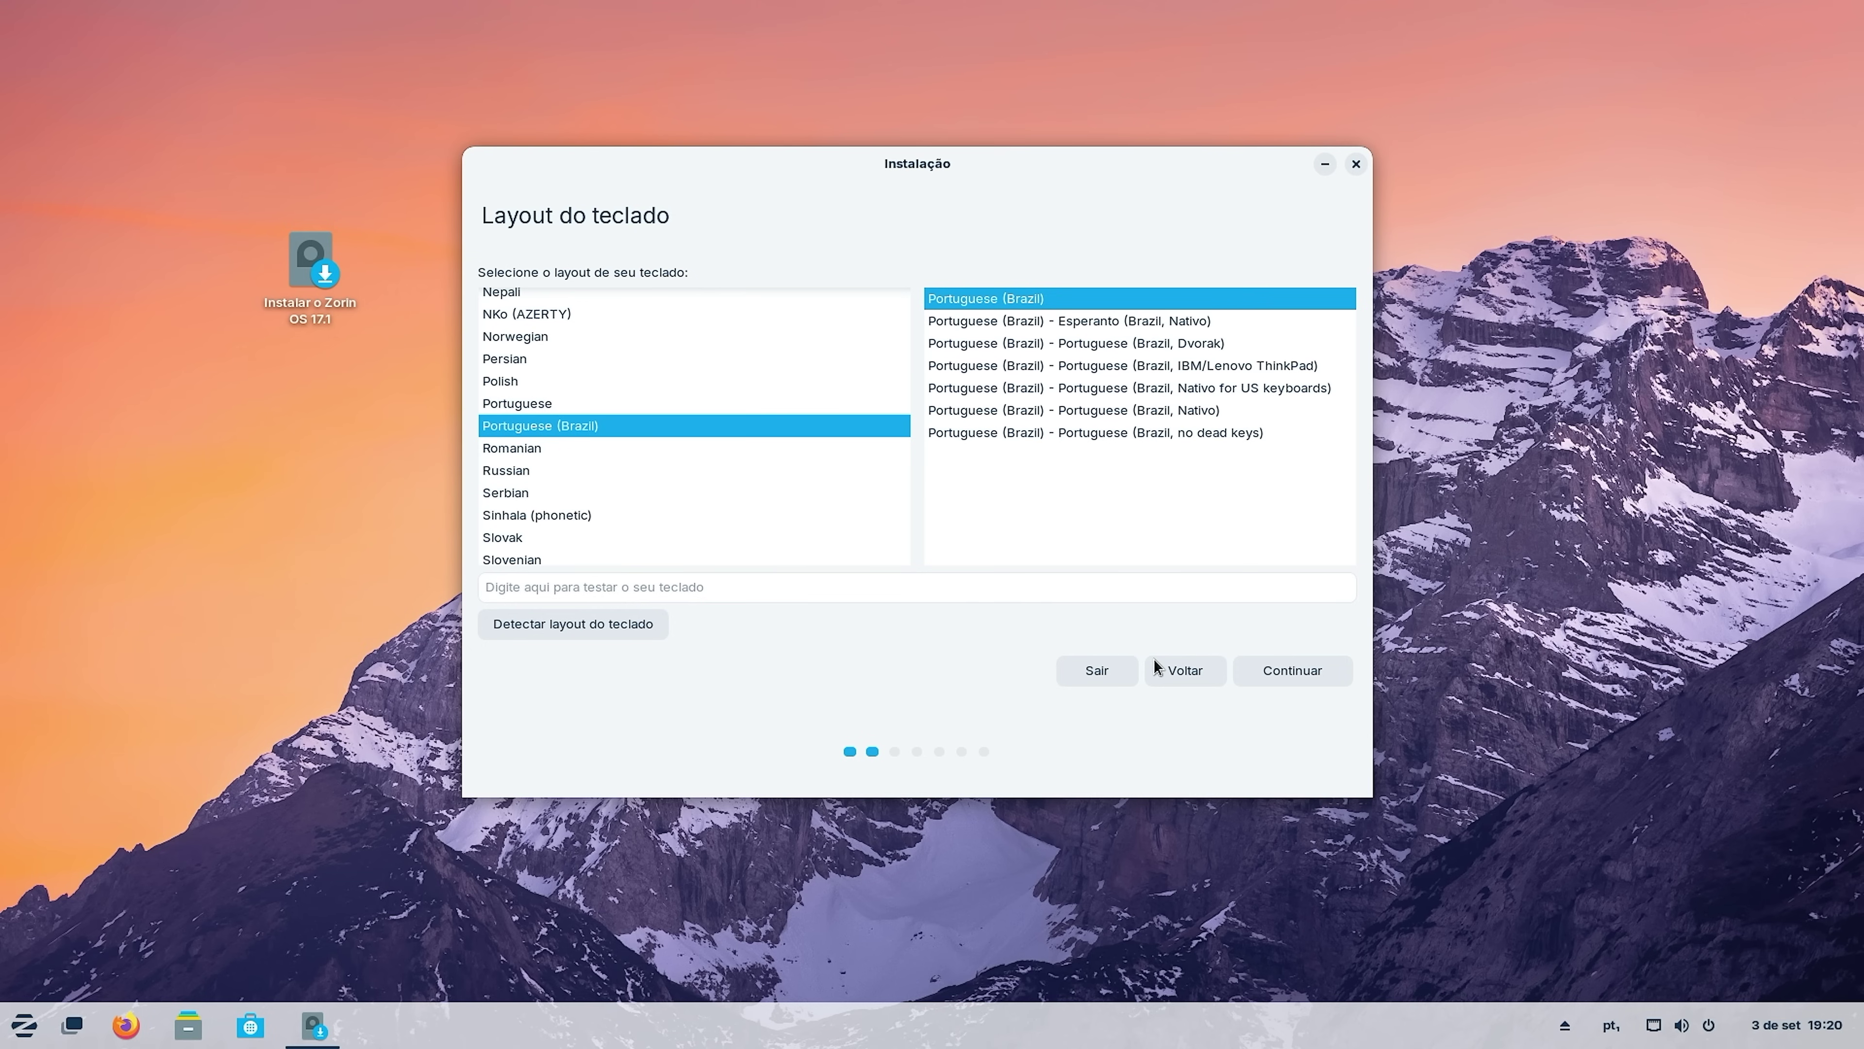
click(1305, 673)
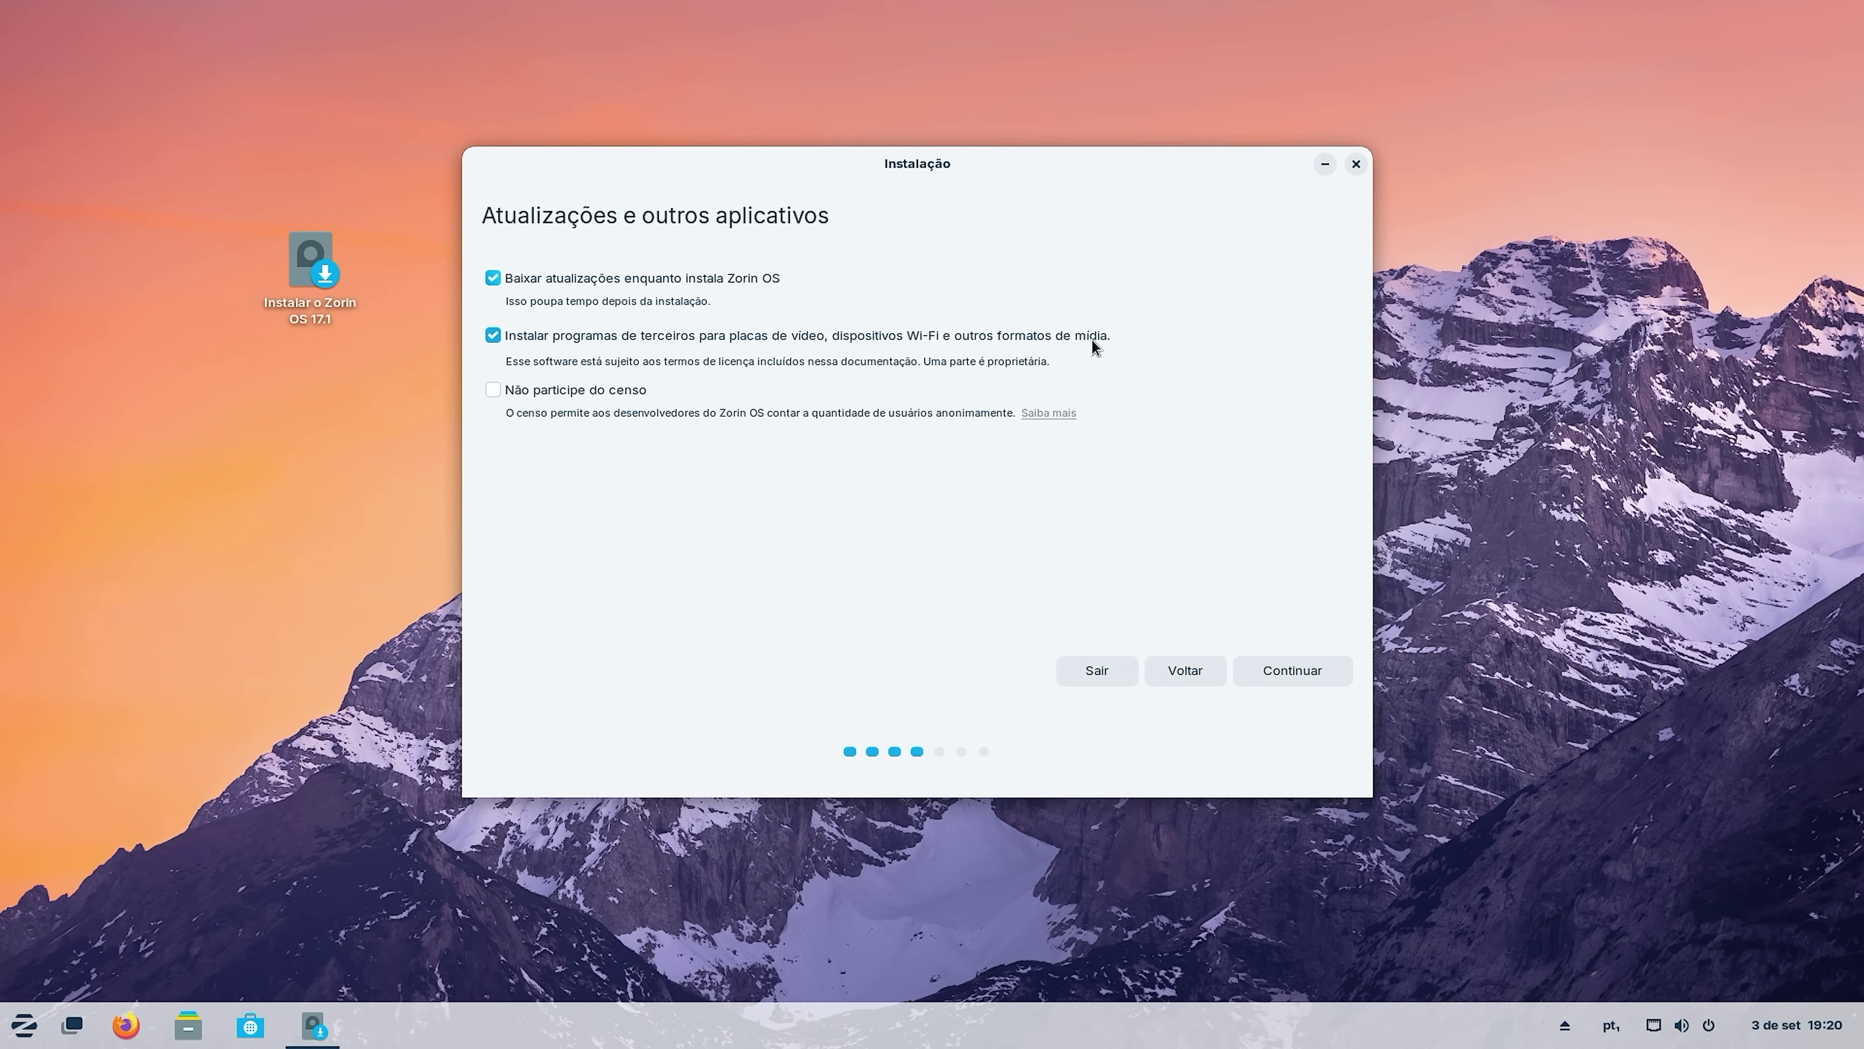
click(1315, 672)
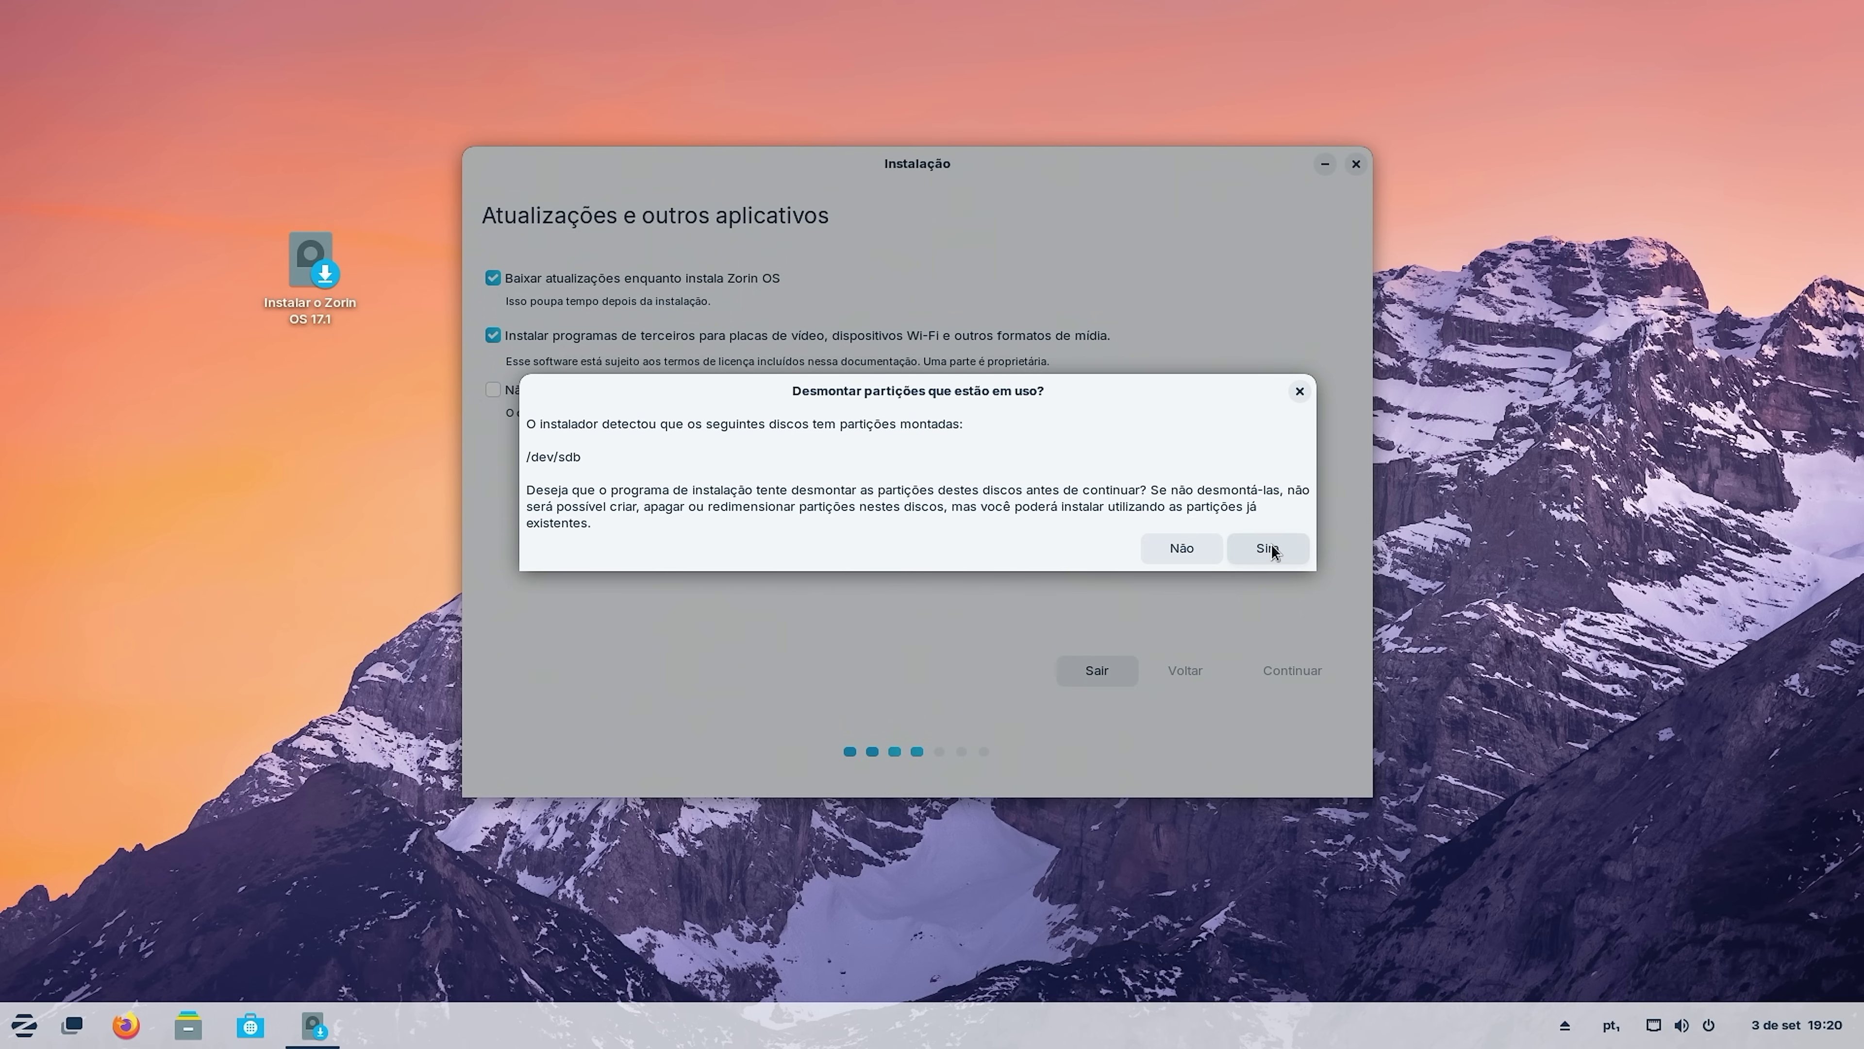
Allow unmounting the /dev/sdb partitions and choose installing Zorin OS alongside Windows Boot Manager.
click(1270, 549)
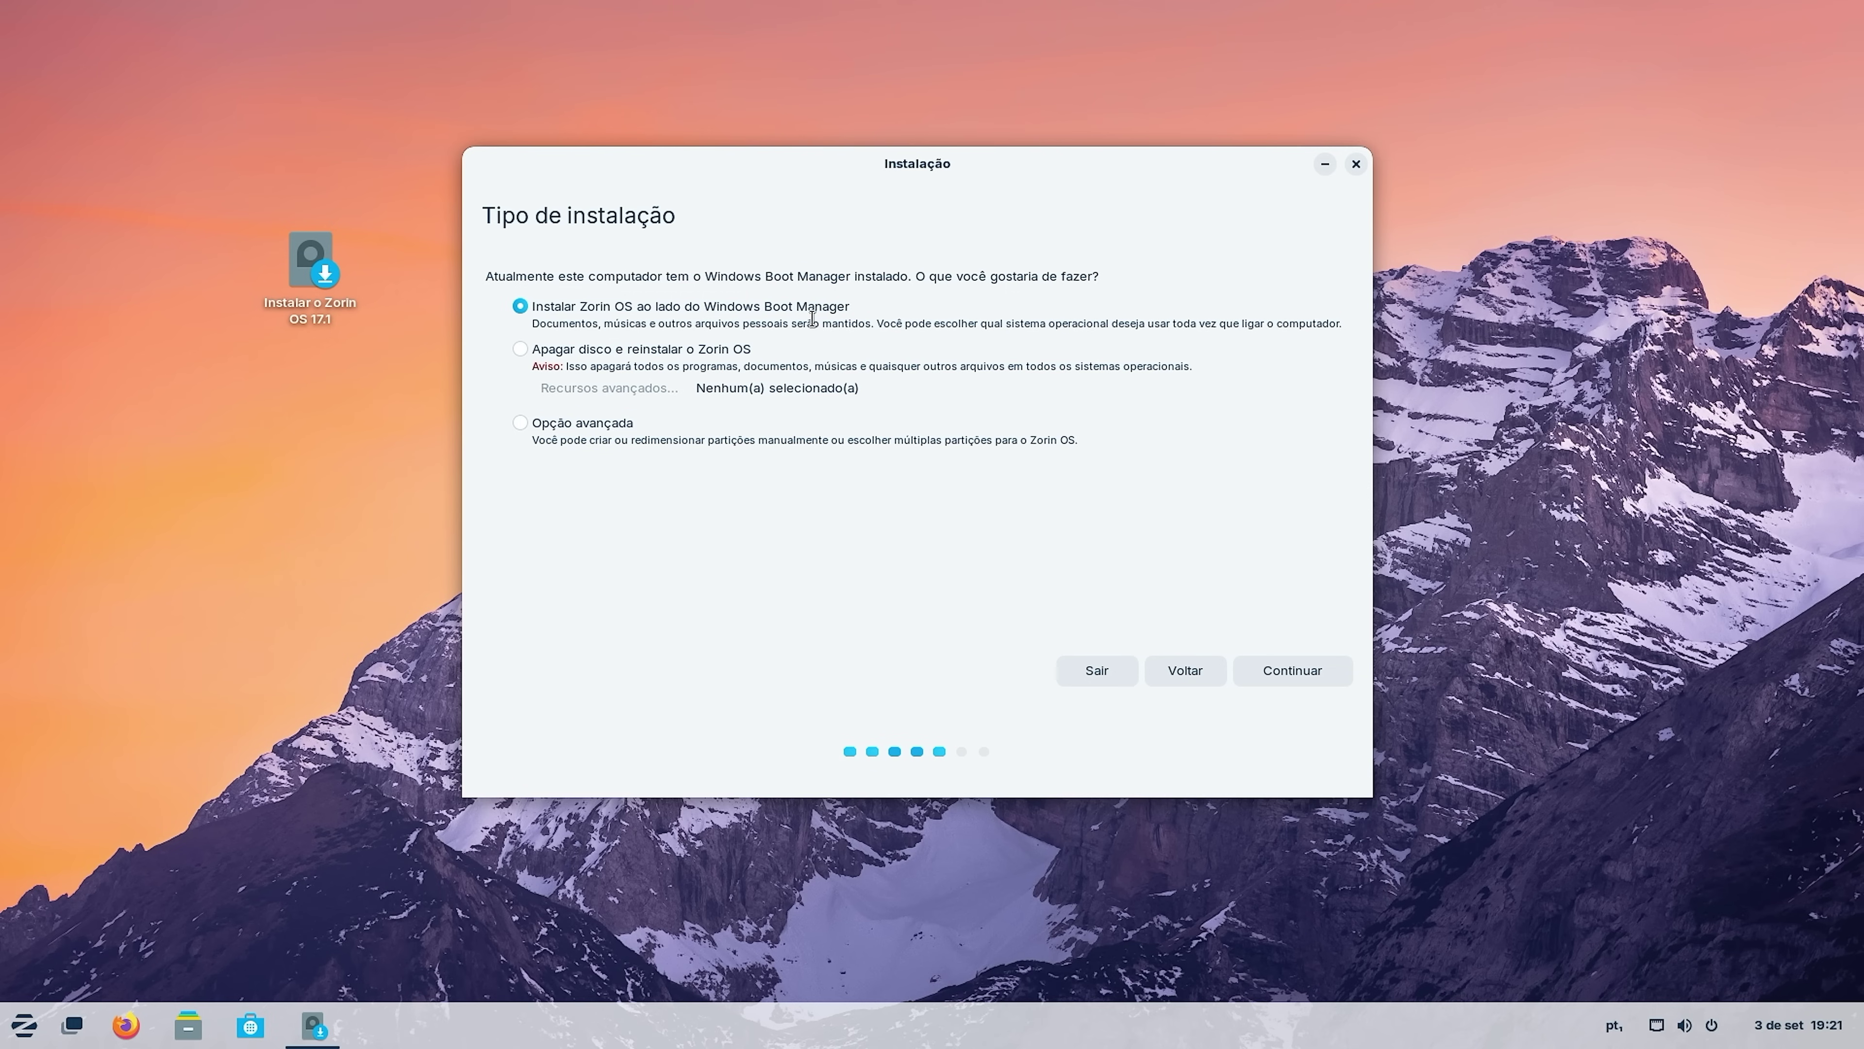
click(1306, 675)
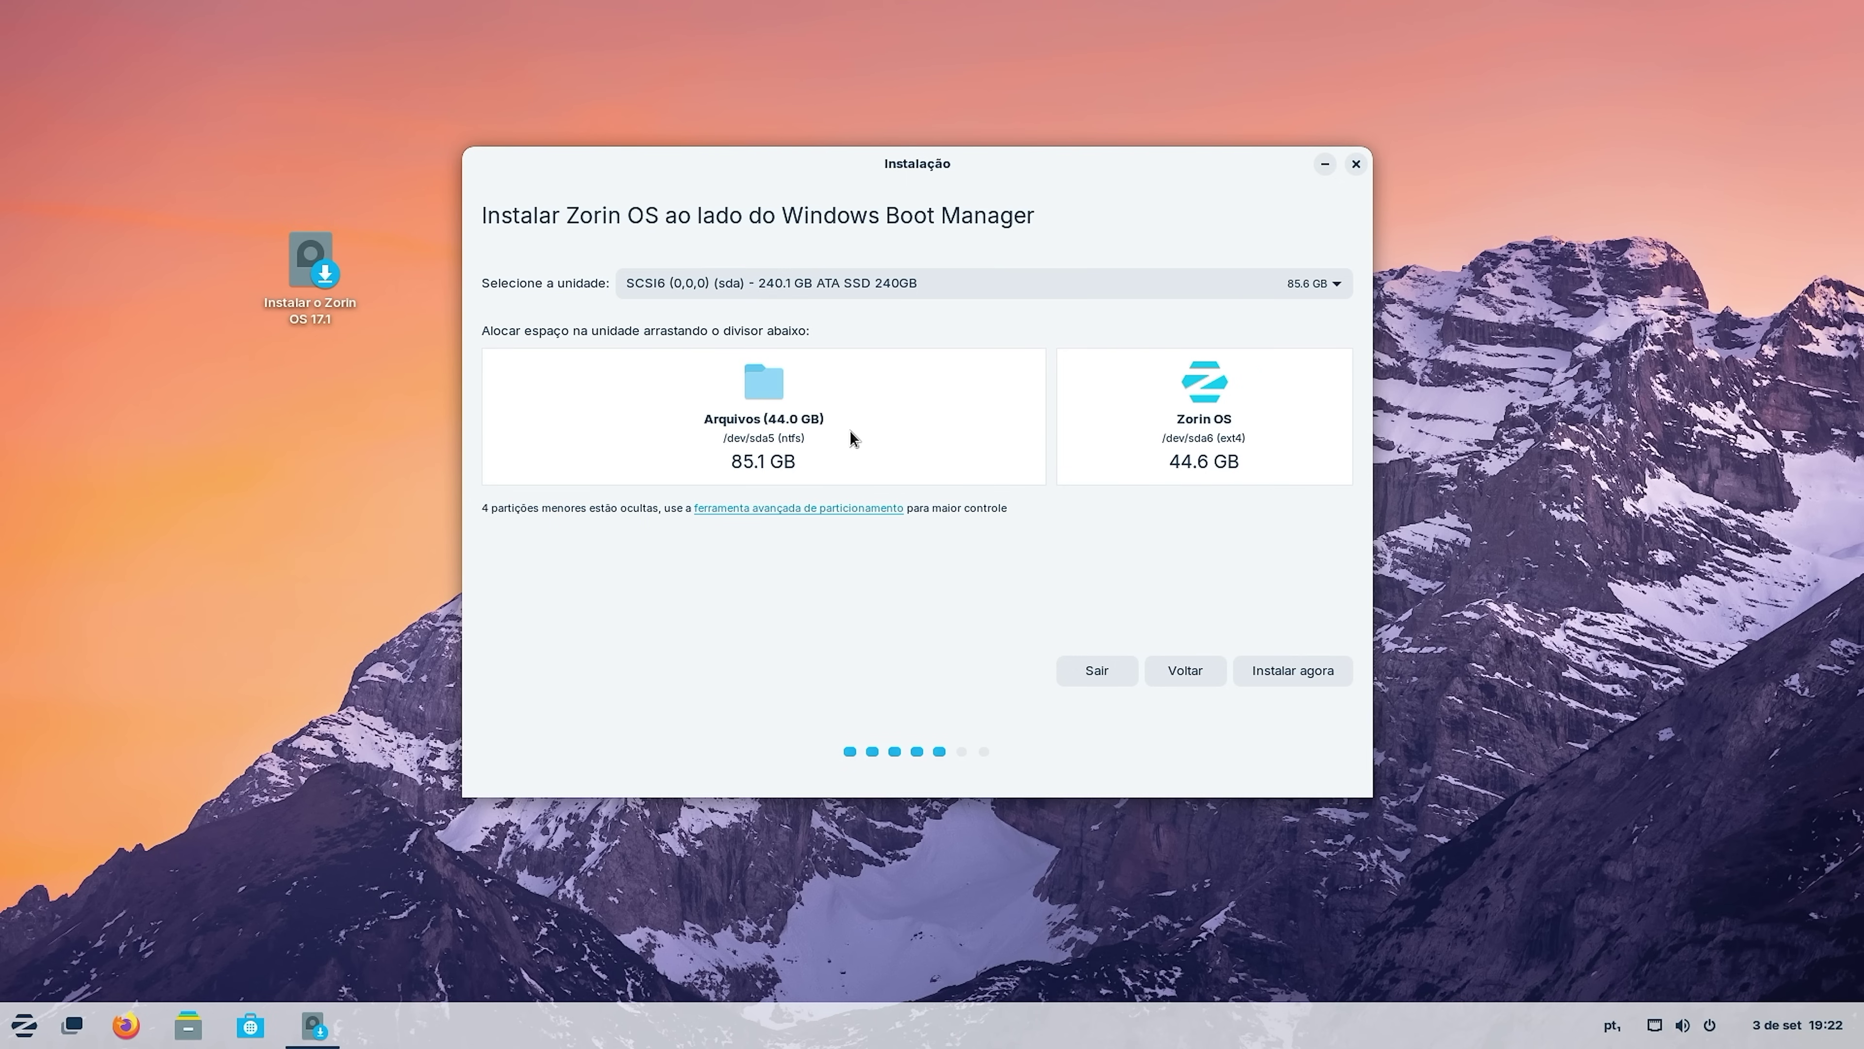
Start the install with the 85.1 GB / 44.6 GB split, confirm both disk-change dialogs, and accept the Bahia timezone.
click(1316, 669)
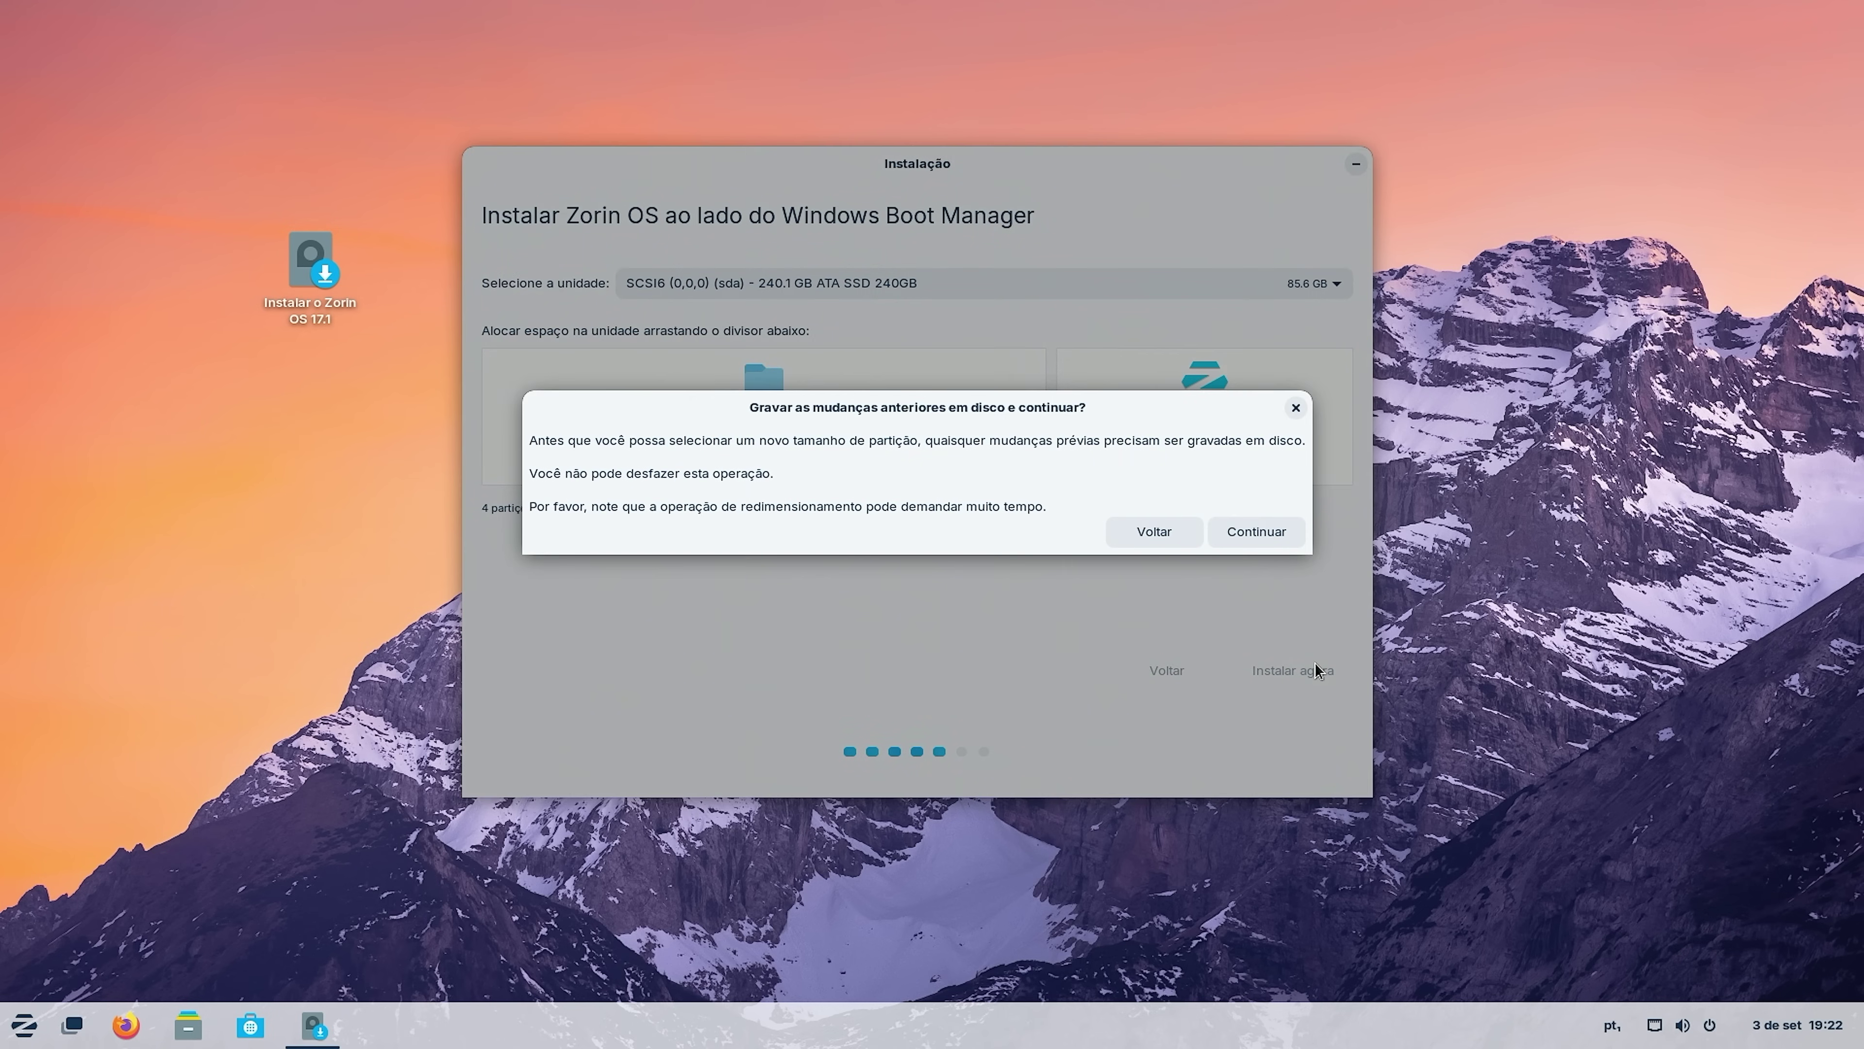
click(1267, 532)
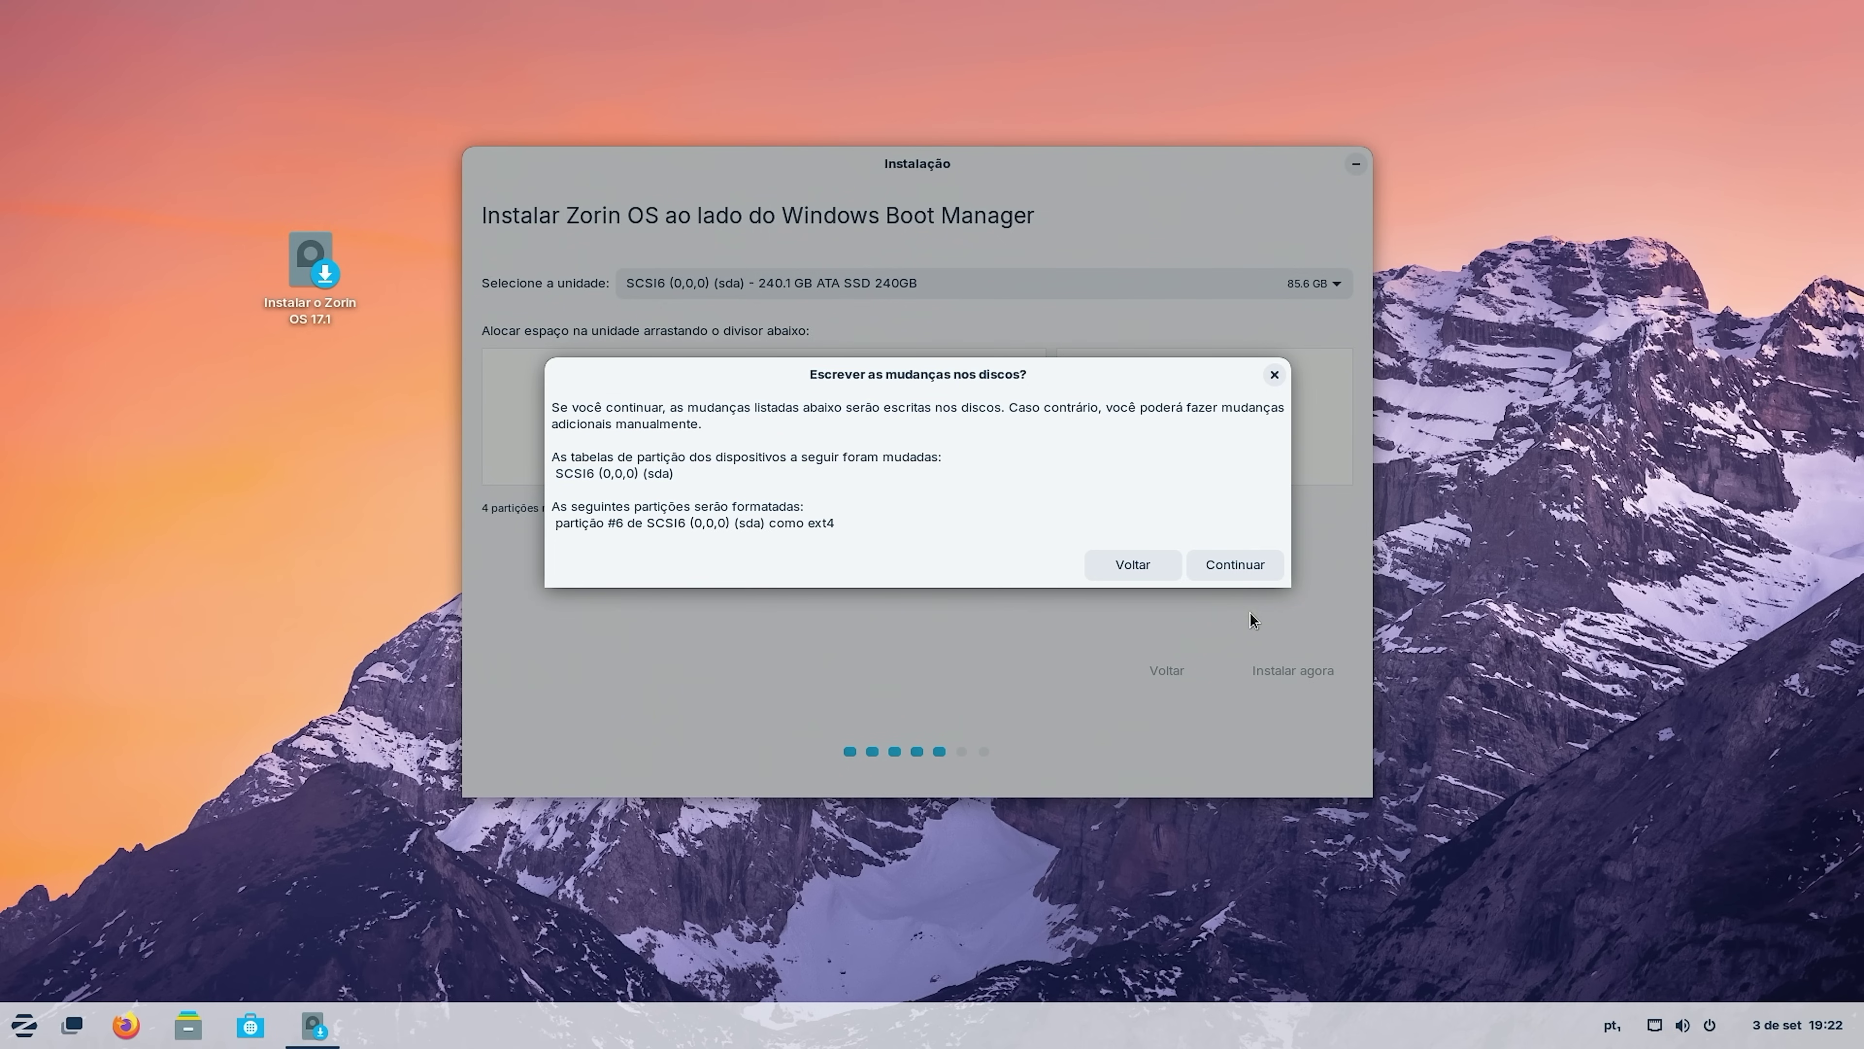
click(1260, 564)
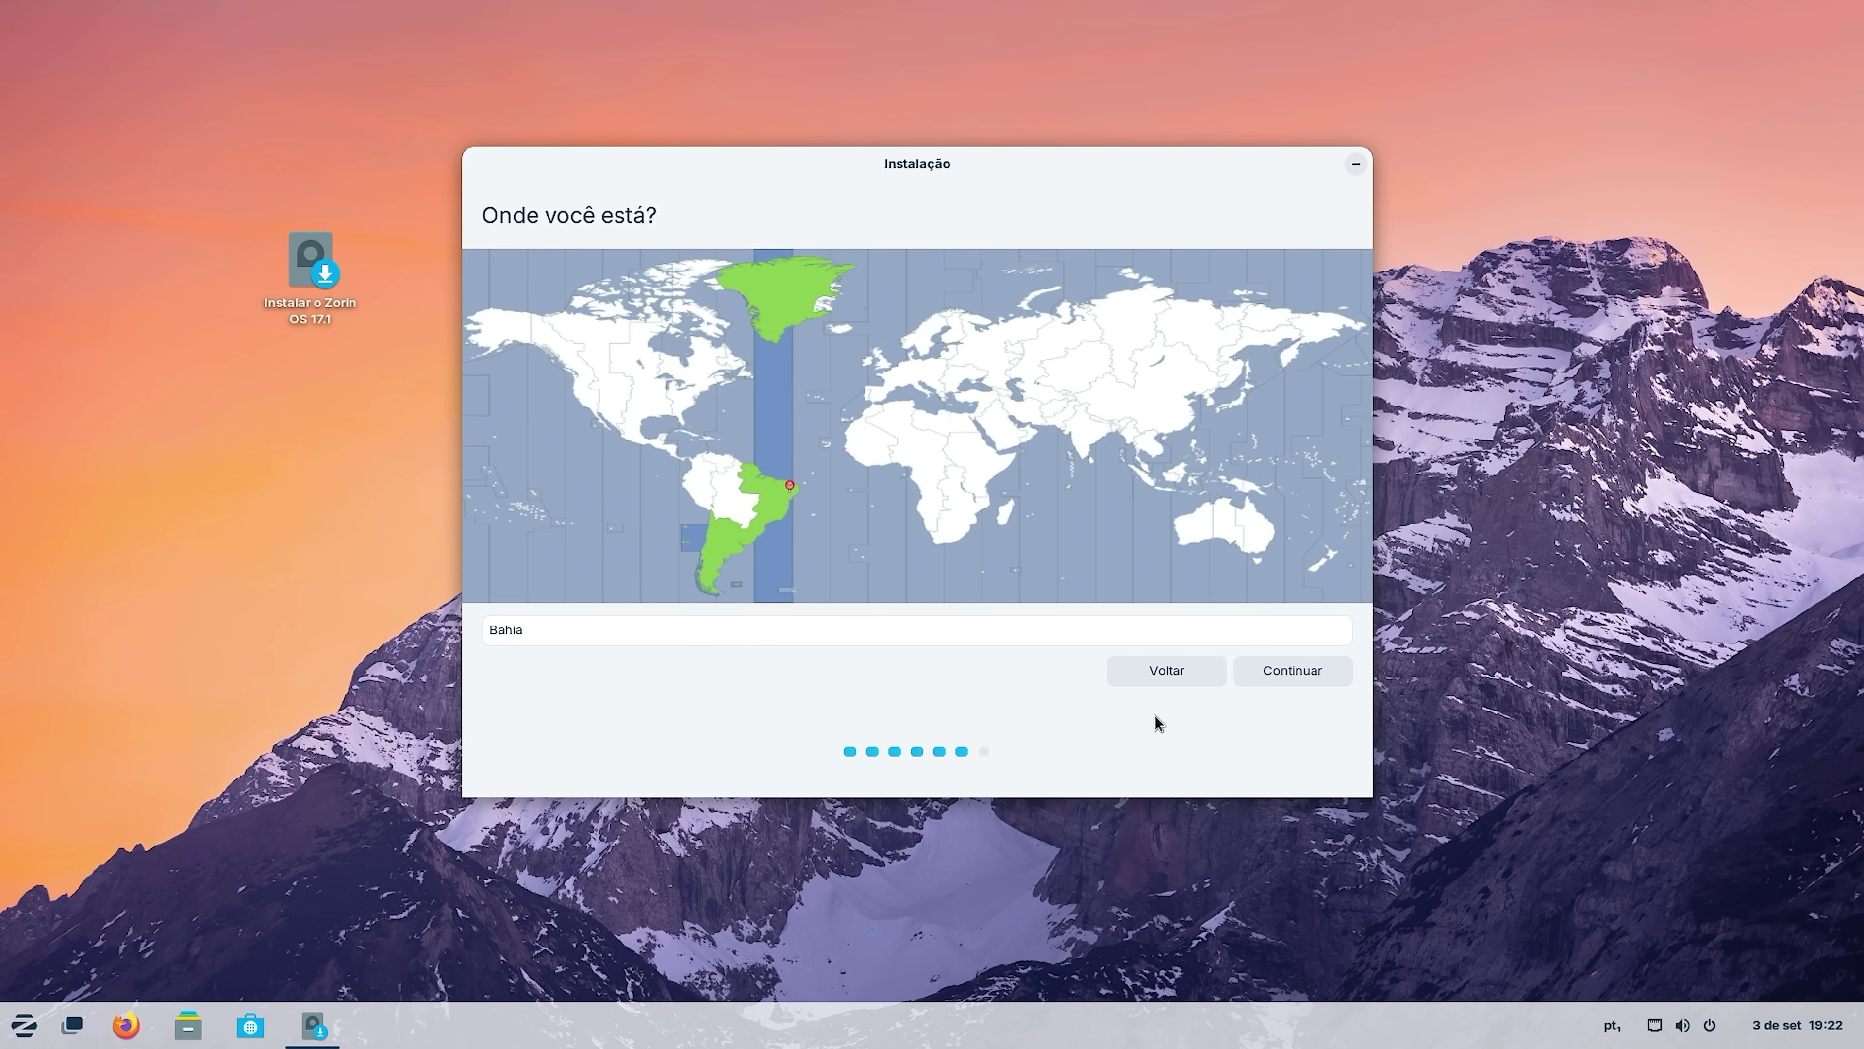
click(1301, 676)
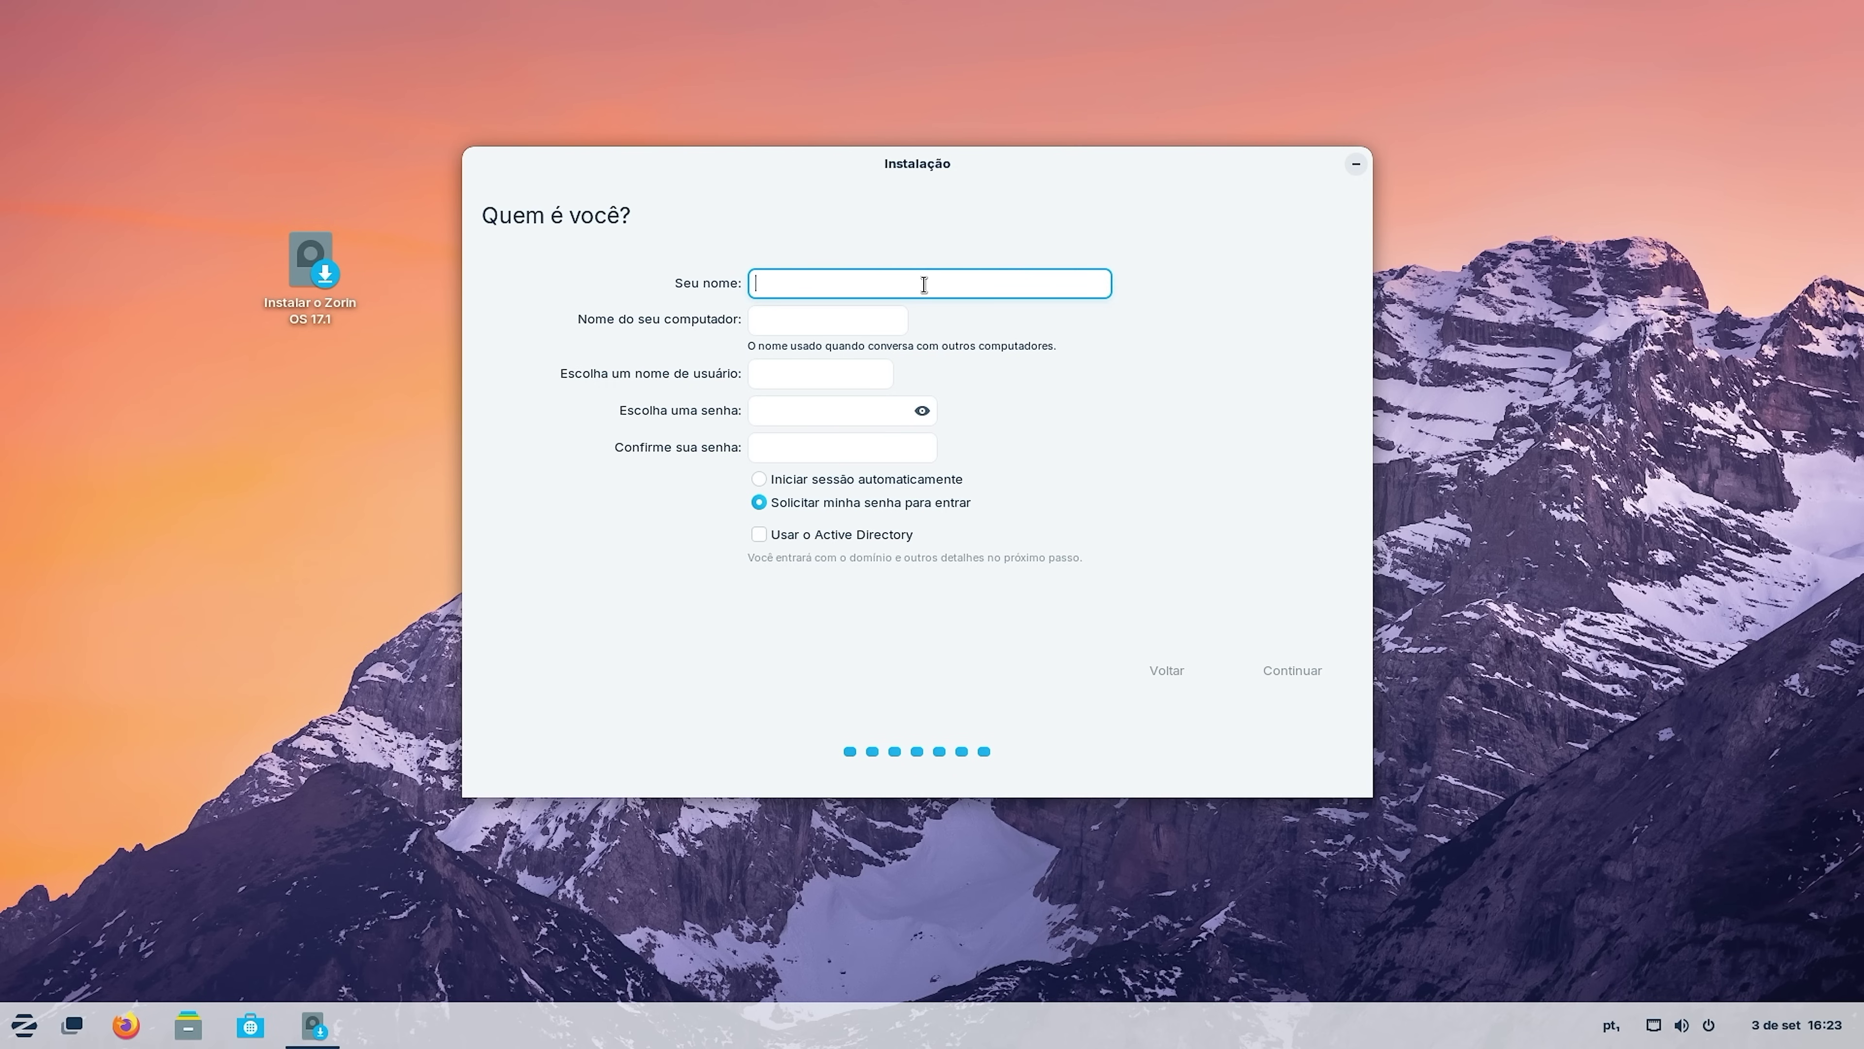
Enter the user's name and correct the username to begin with a lowercase 'h'.
text(Hercules)
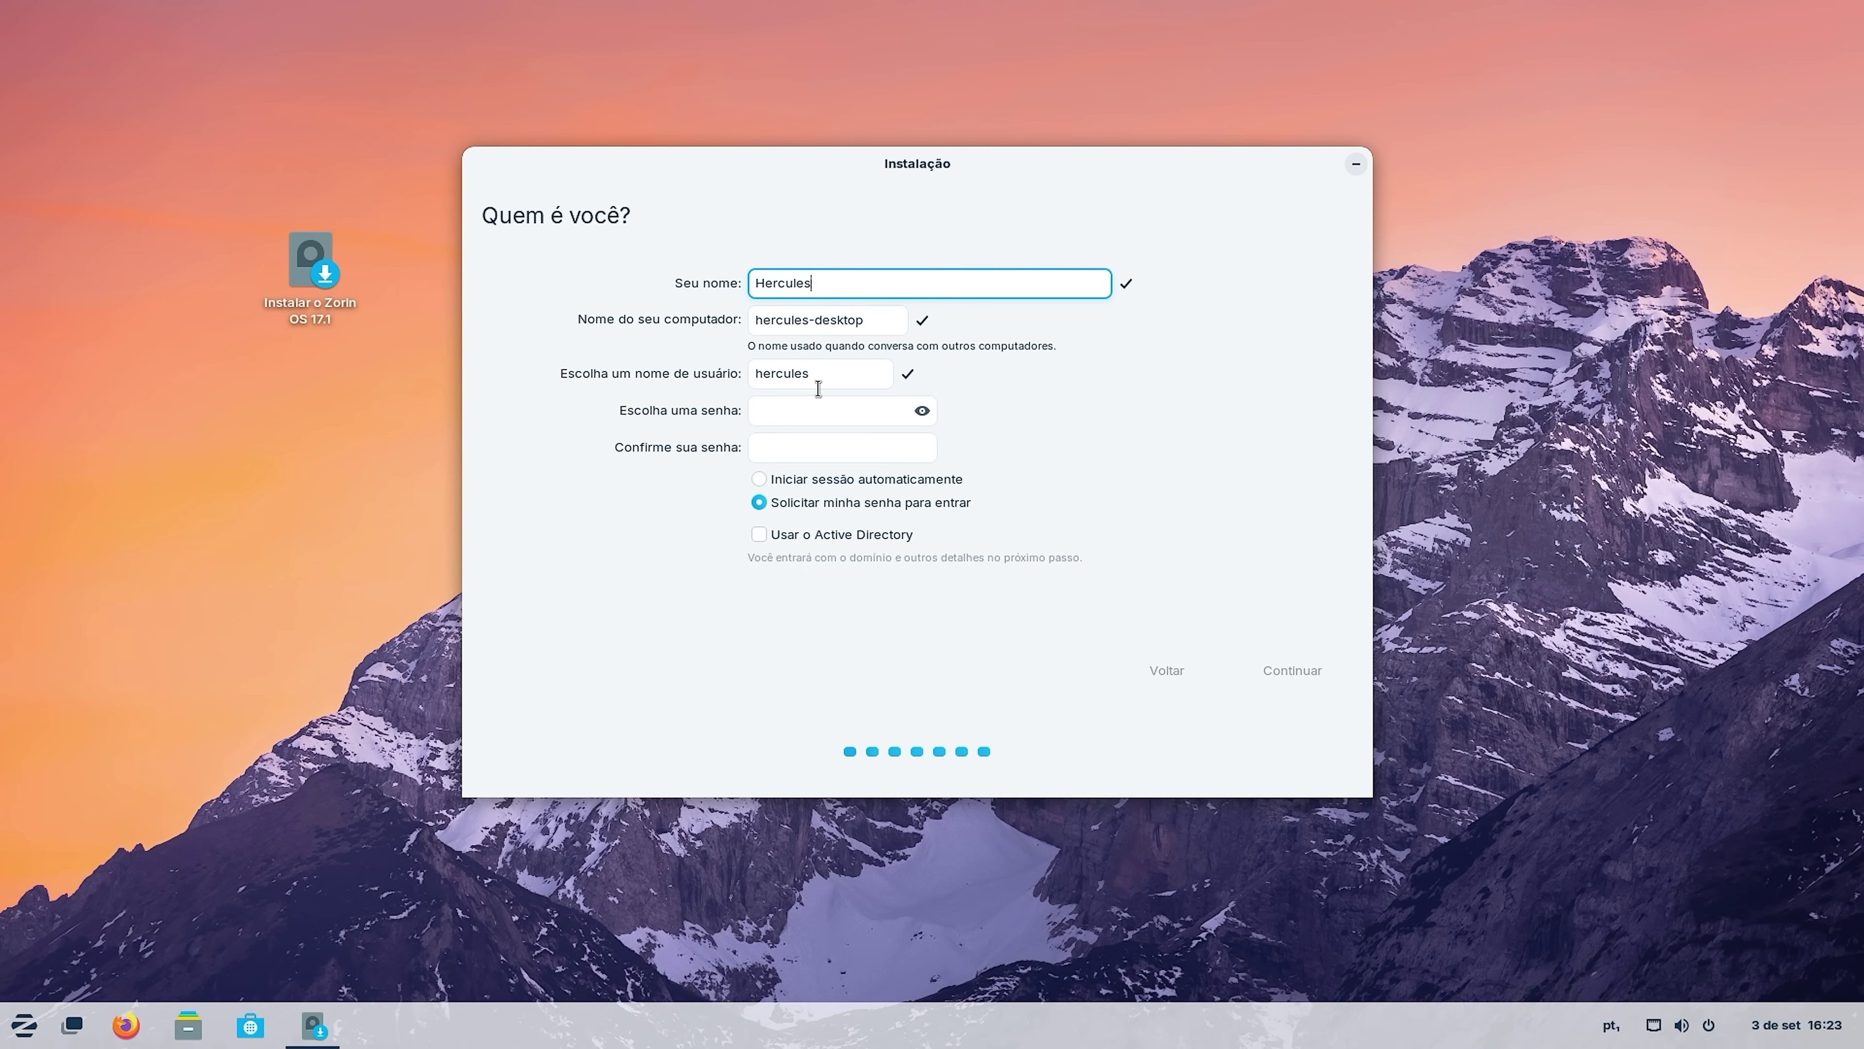
click(756, 373)
key(Delete)
text(H)
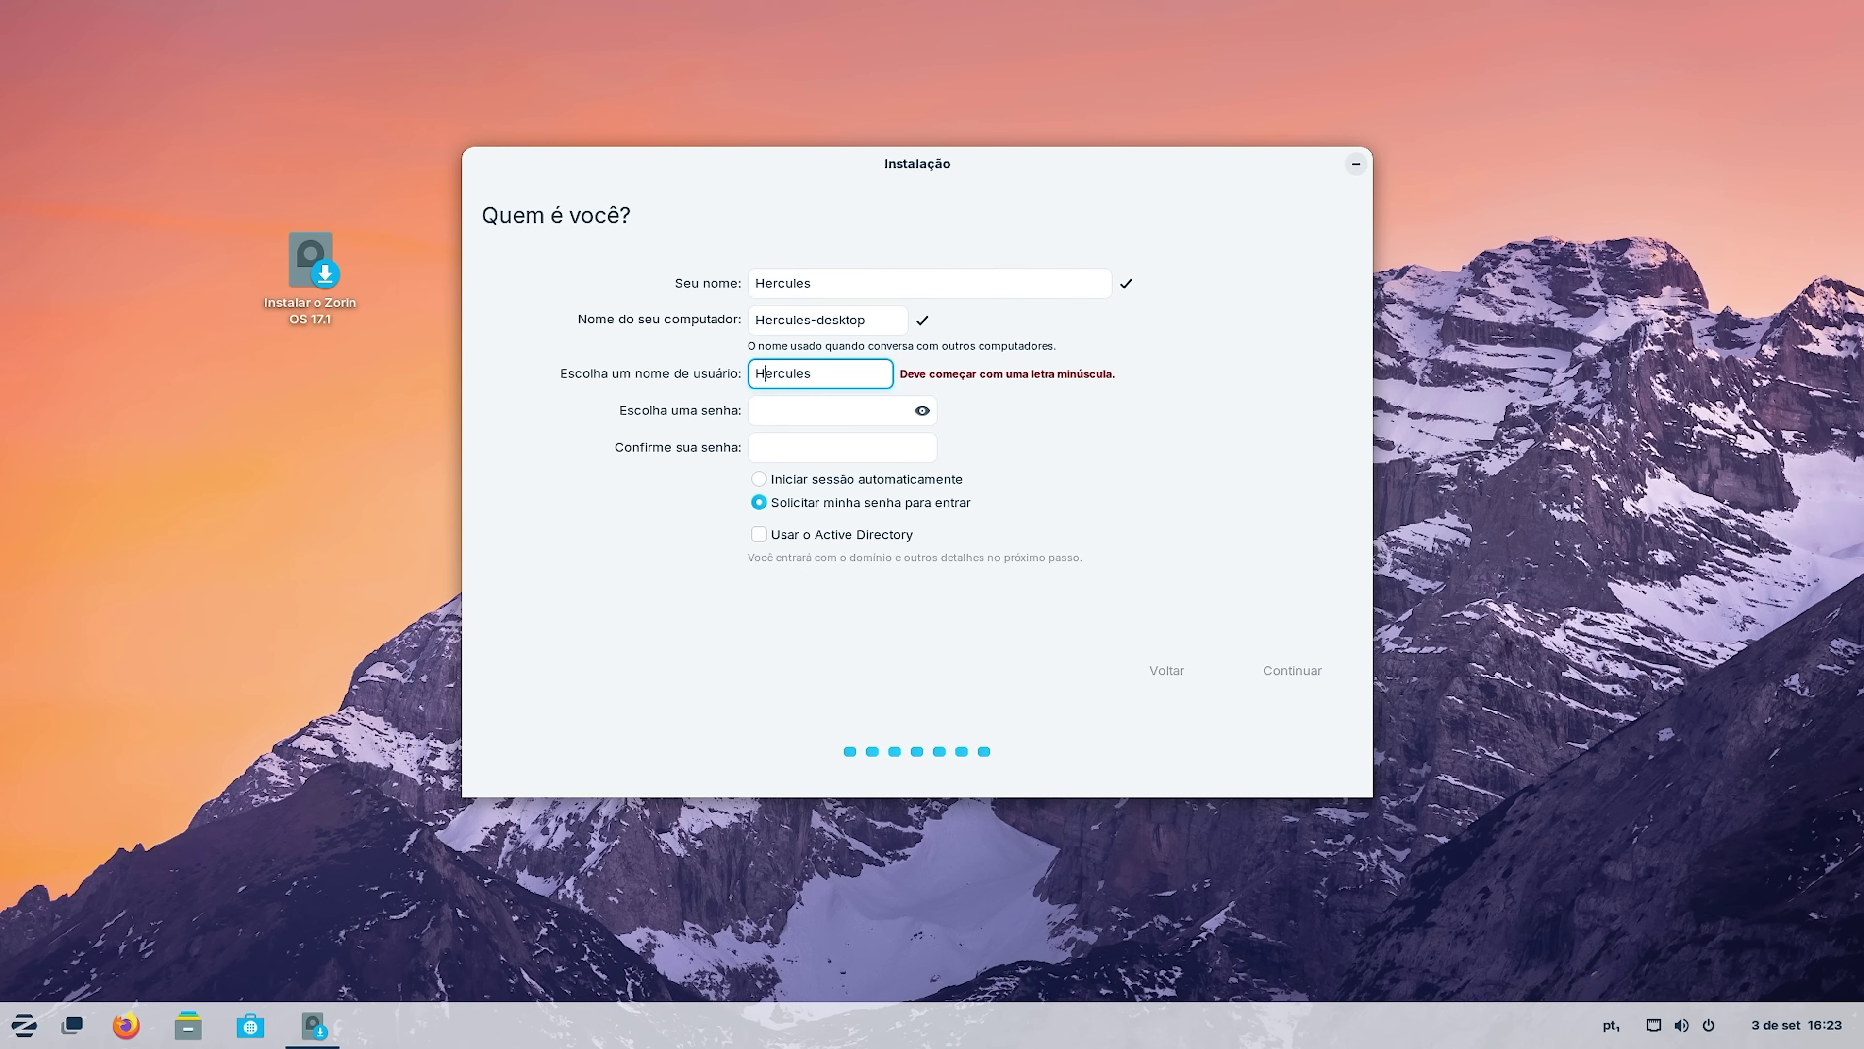
key(BackSpace)
text(h)
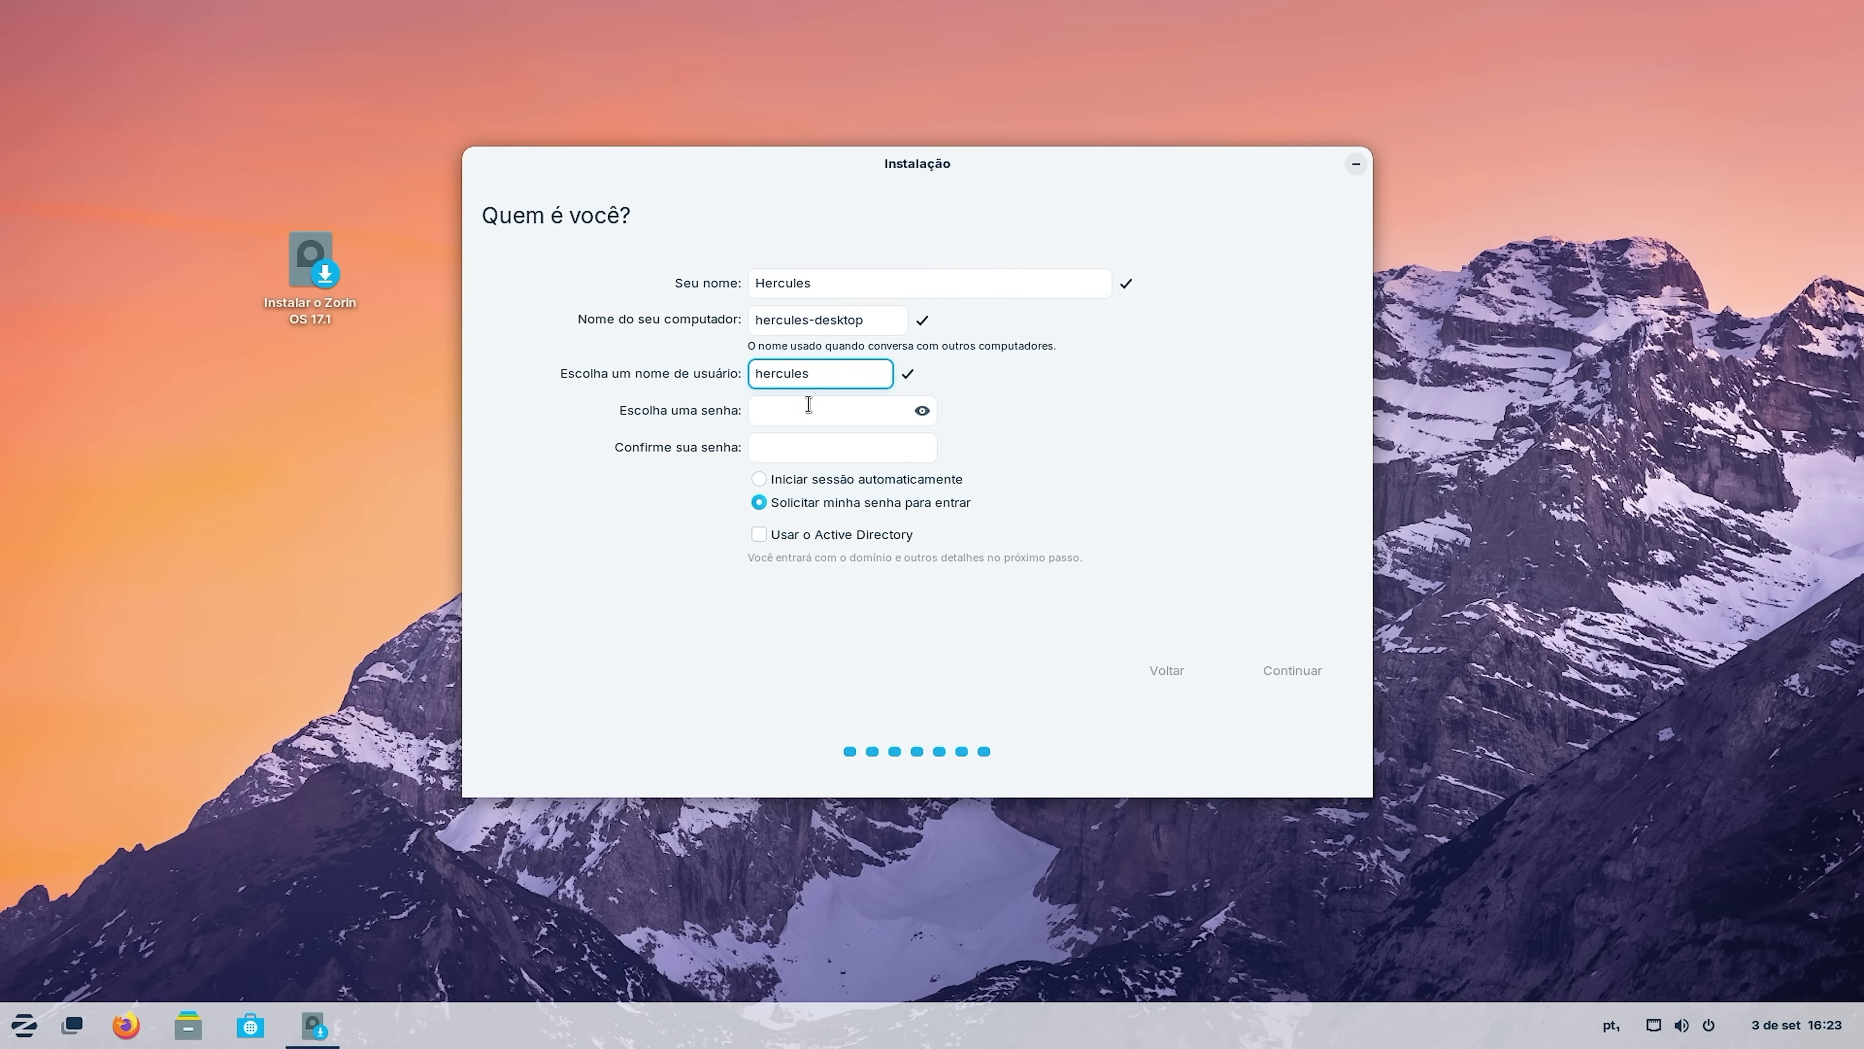
Set and confirm the account password, enable automatic login, and start the installation.
click(810, 417)
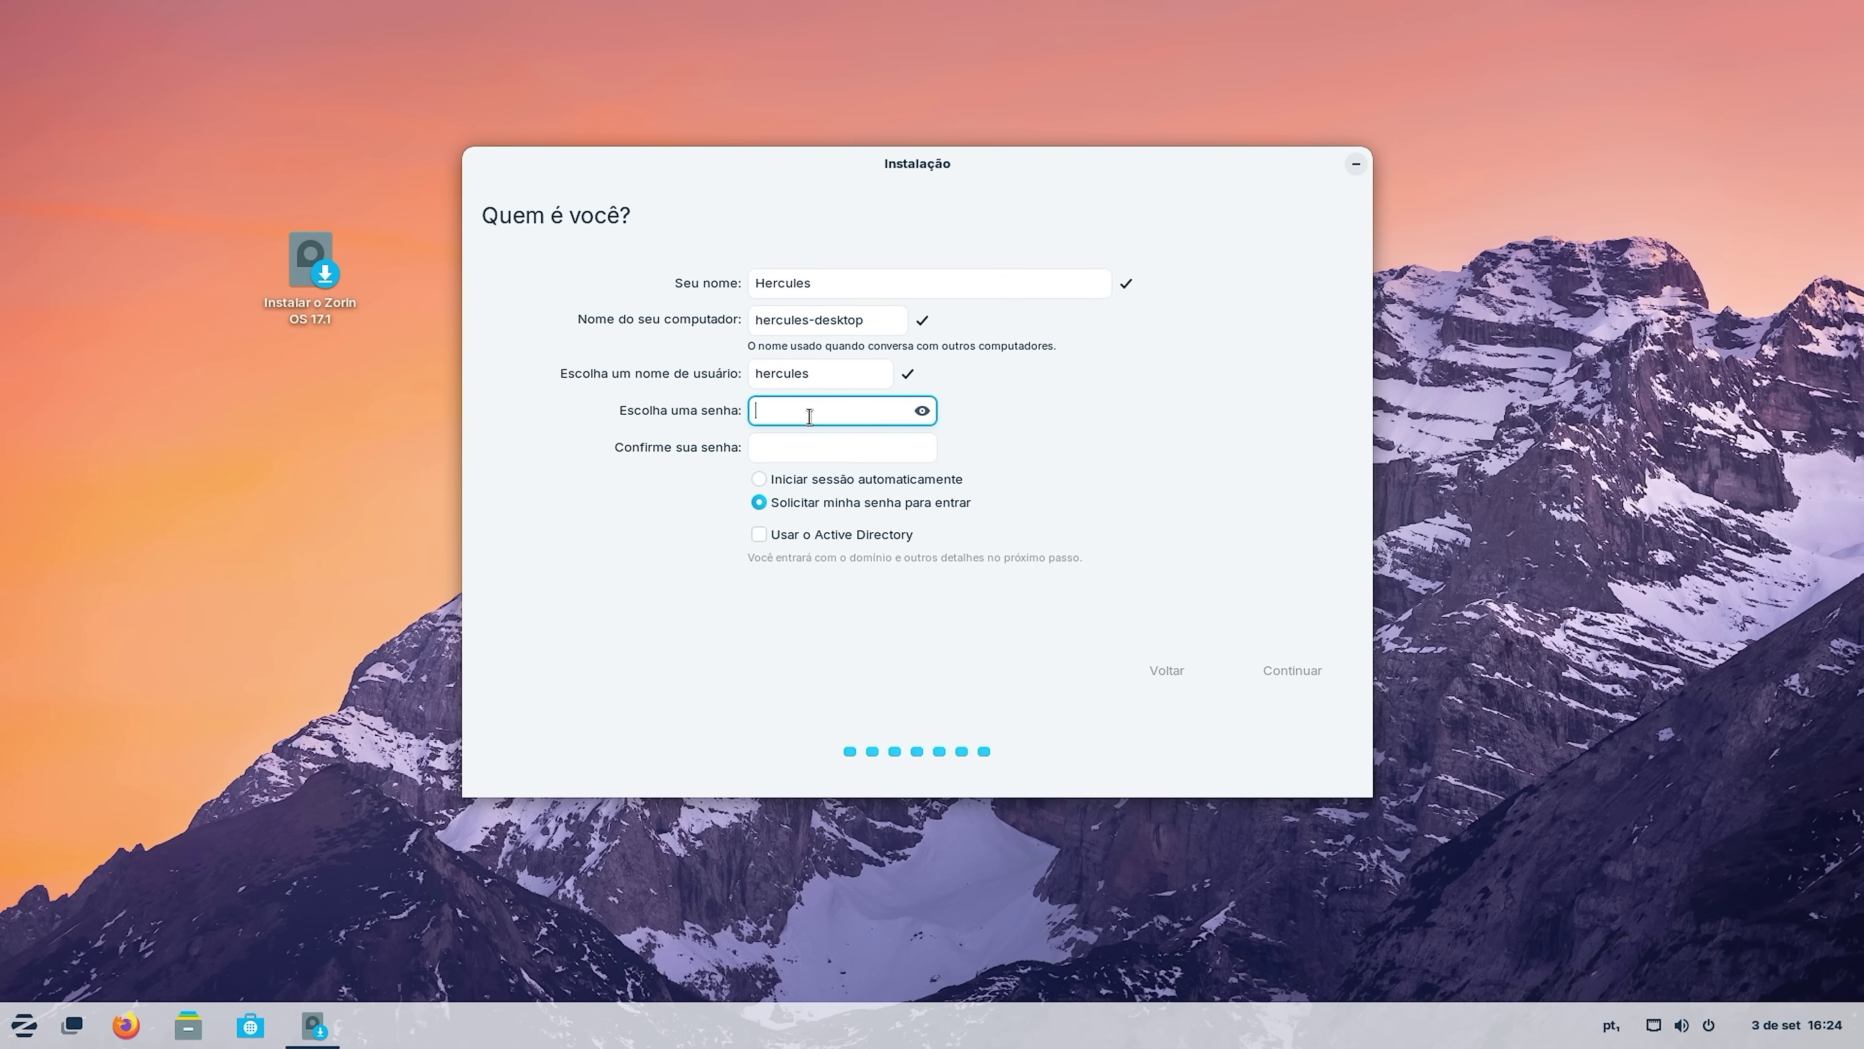
text(1234)
click(784, 454)
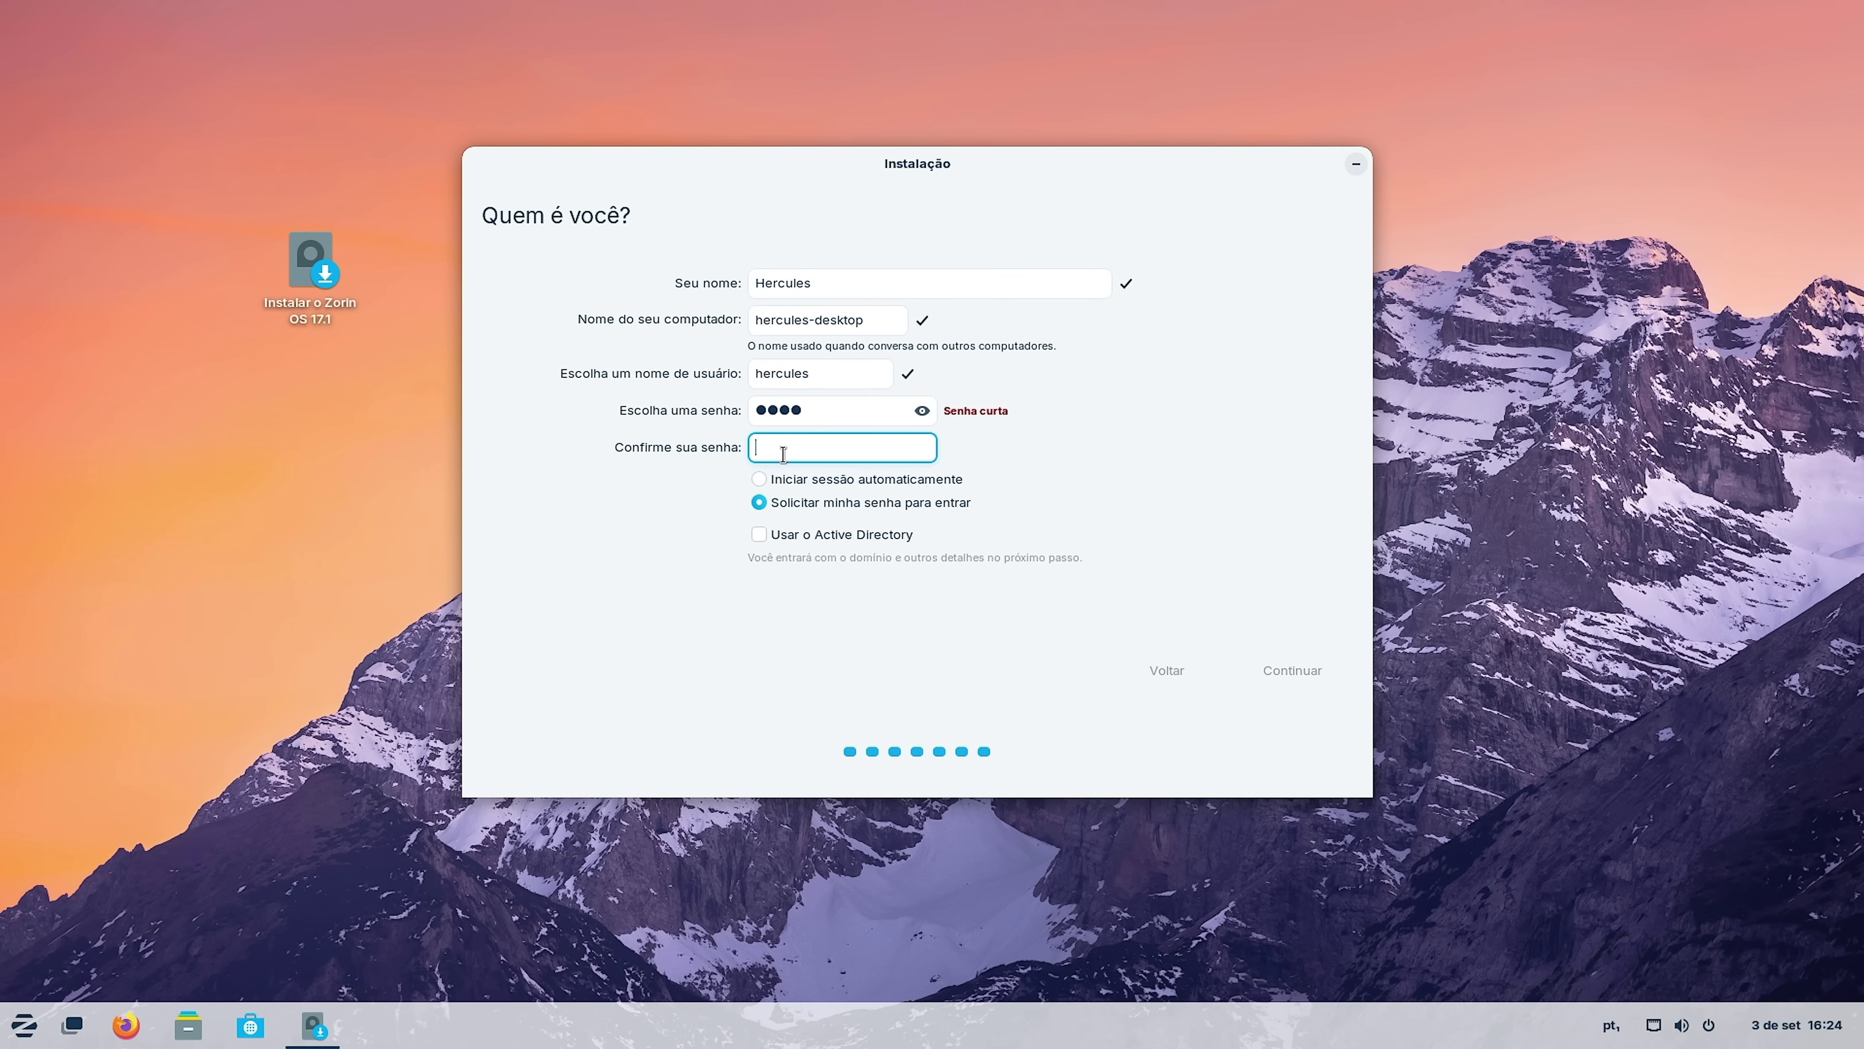
text(1234)
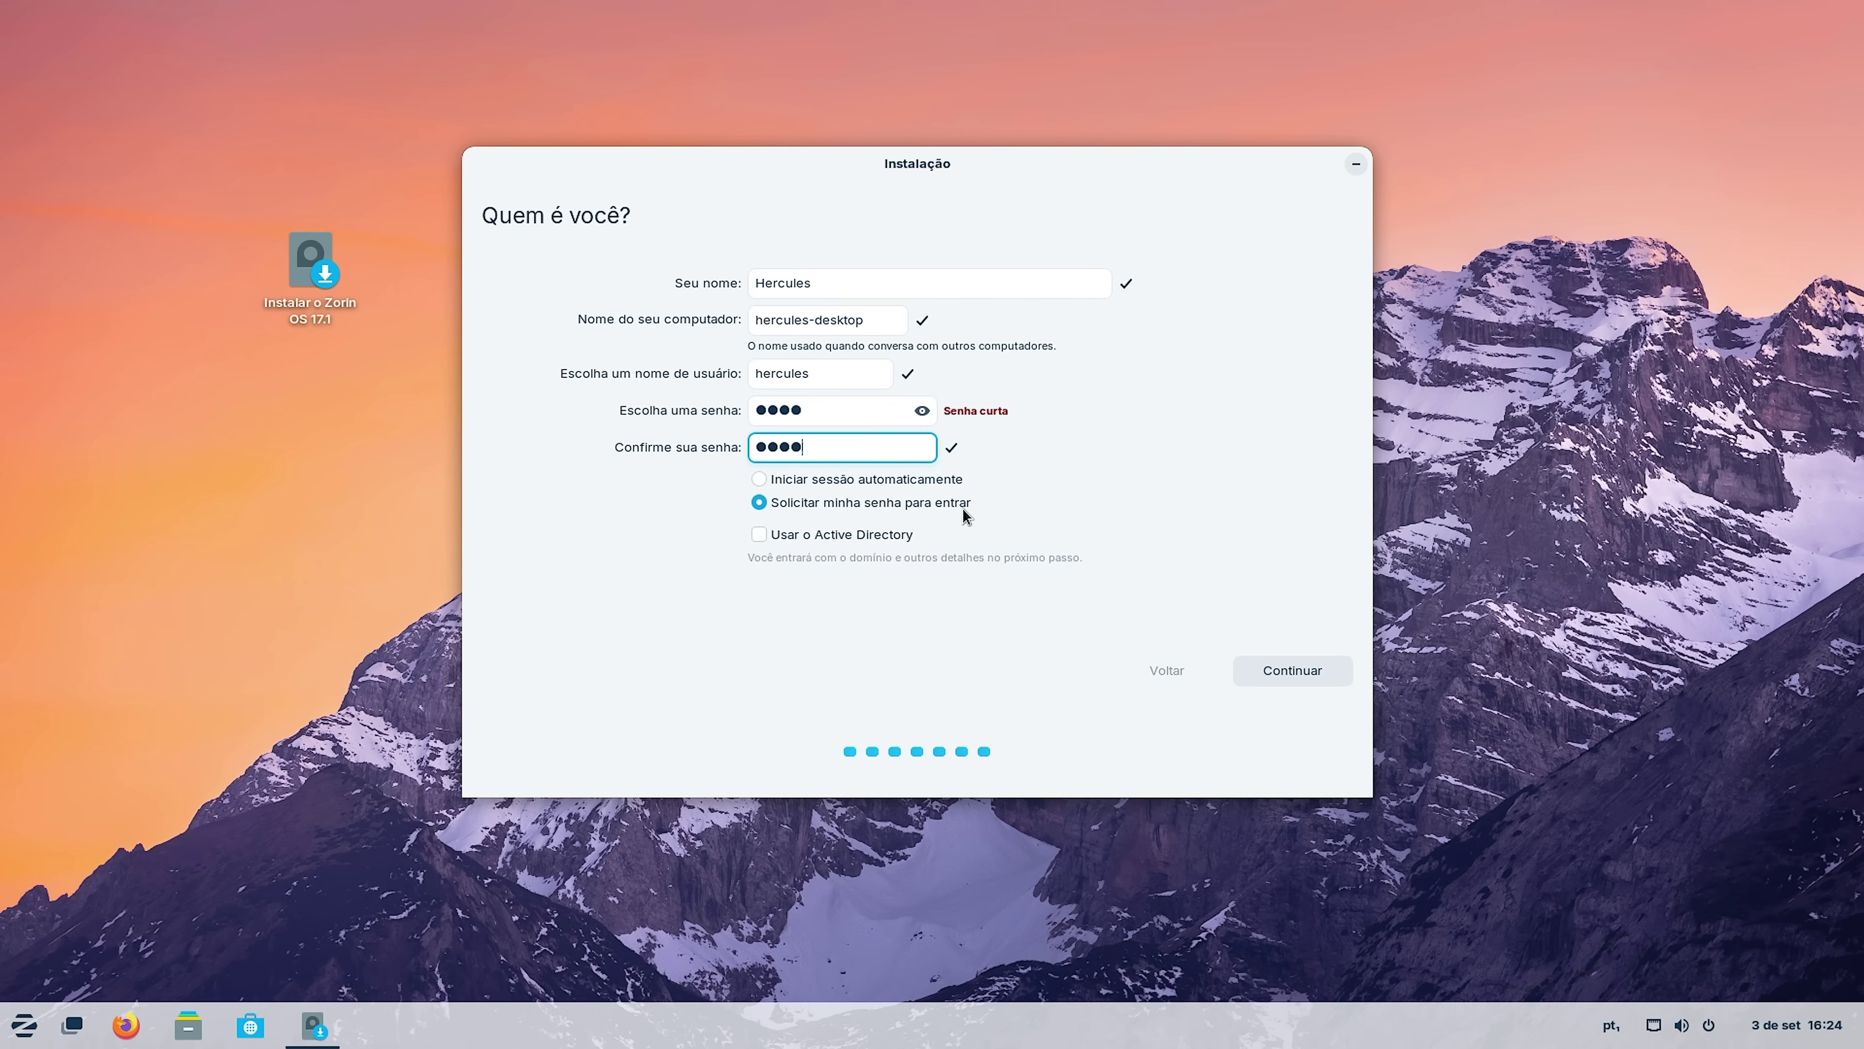
click(759, 478)
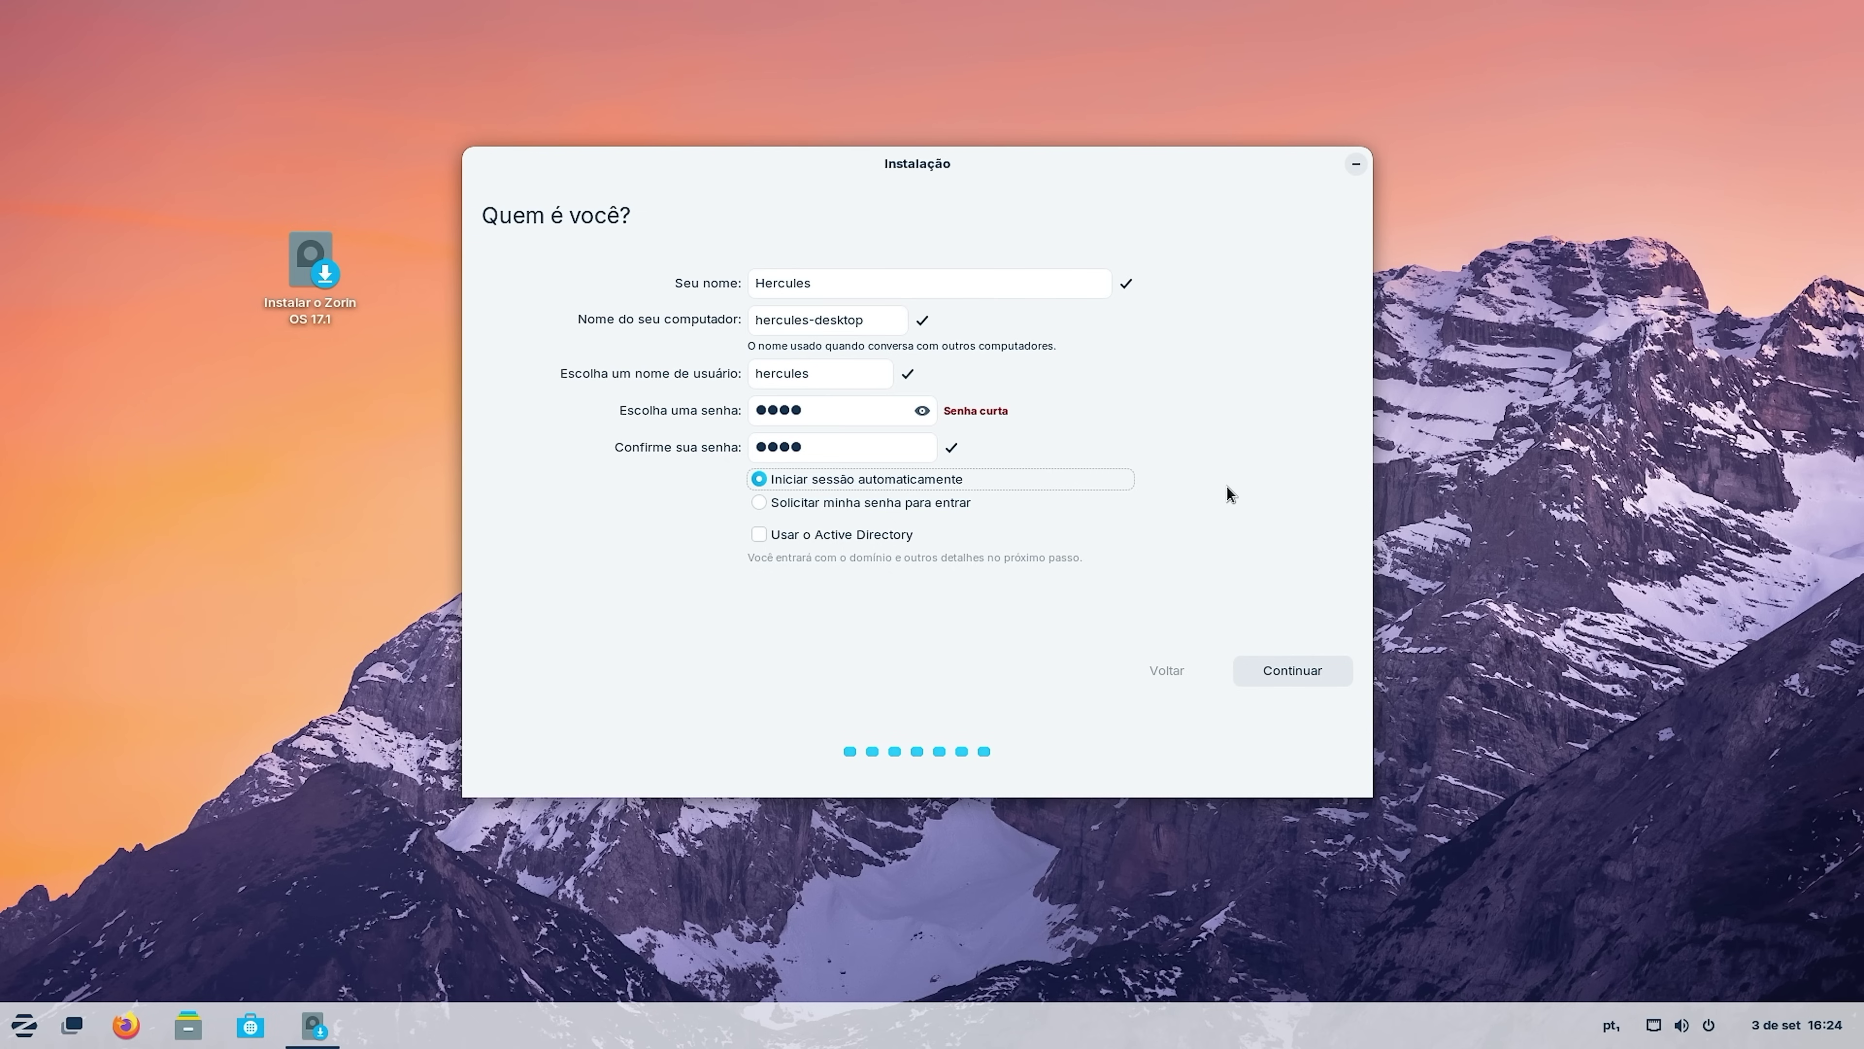
click(1304, 677)
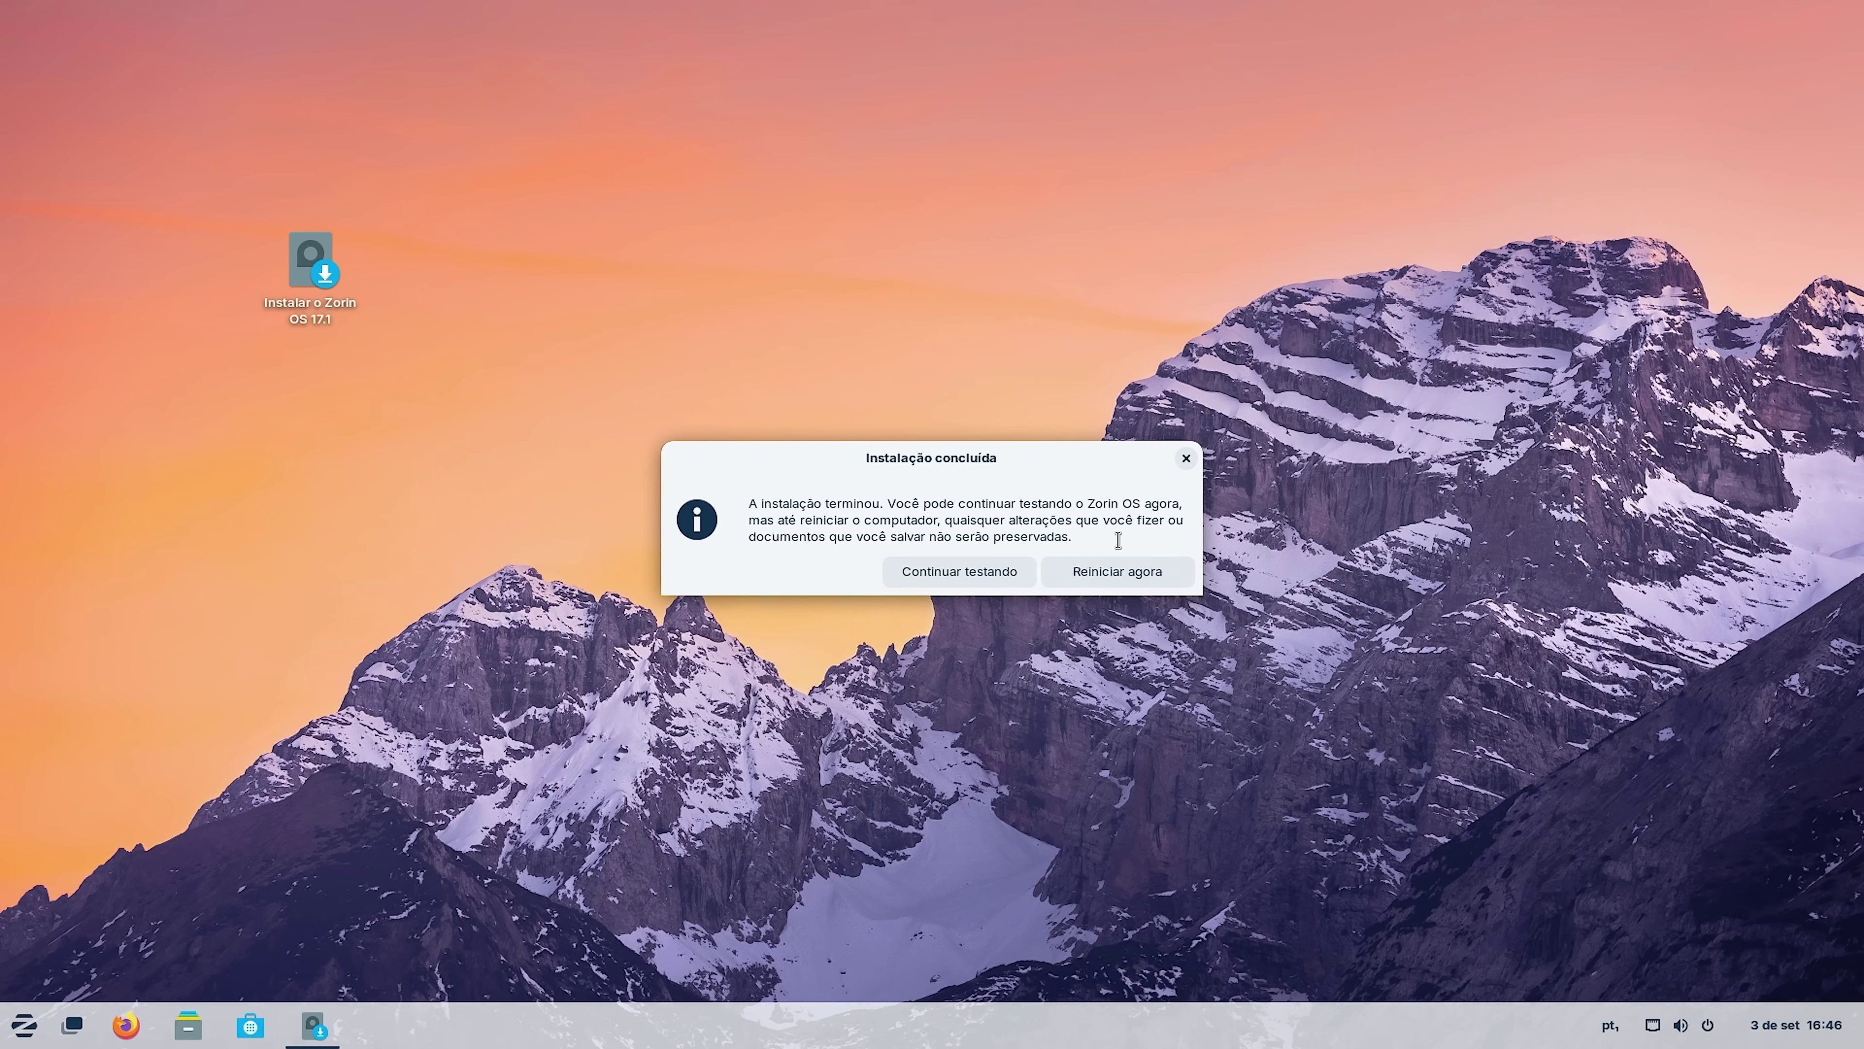
Restart the computer and boot the Zorin entry from the GRUB menu.
click(1139, 577)
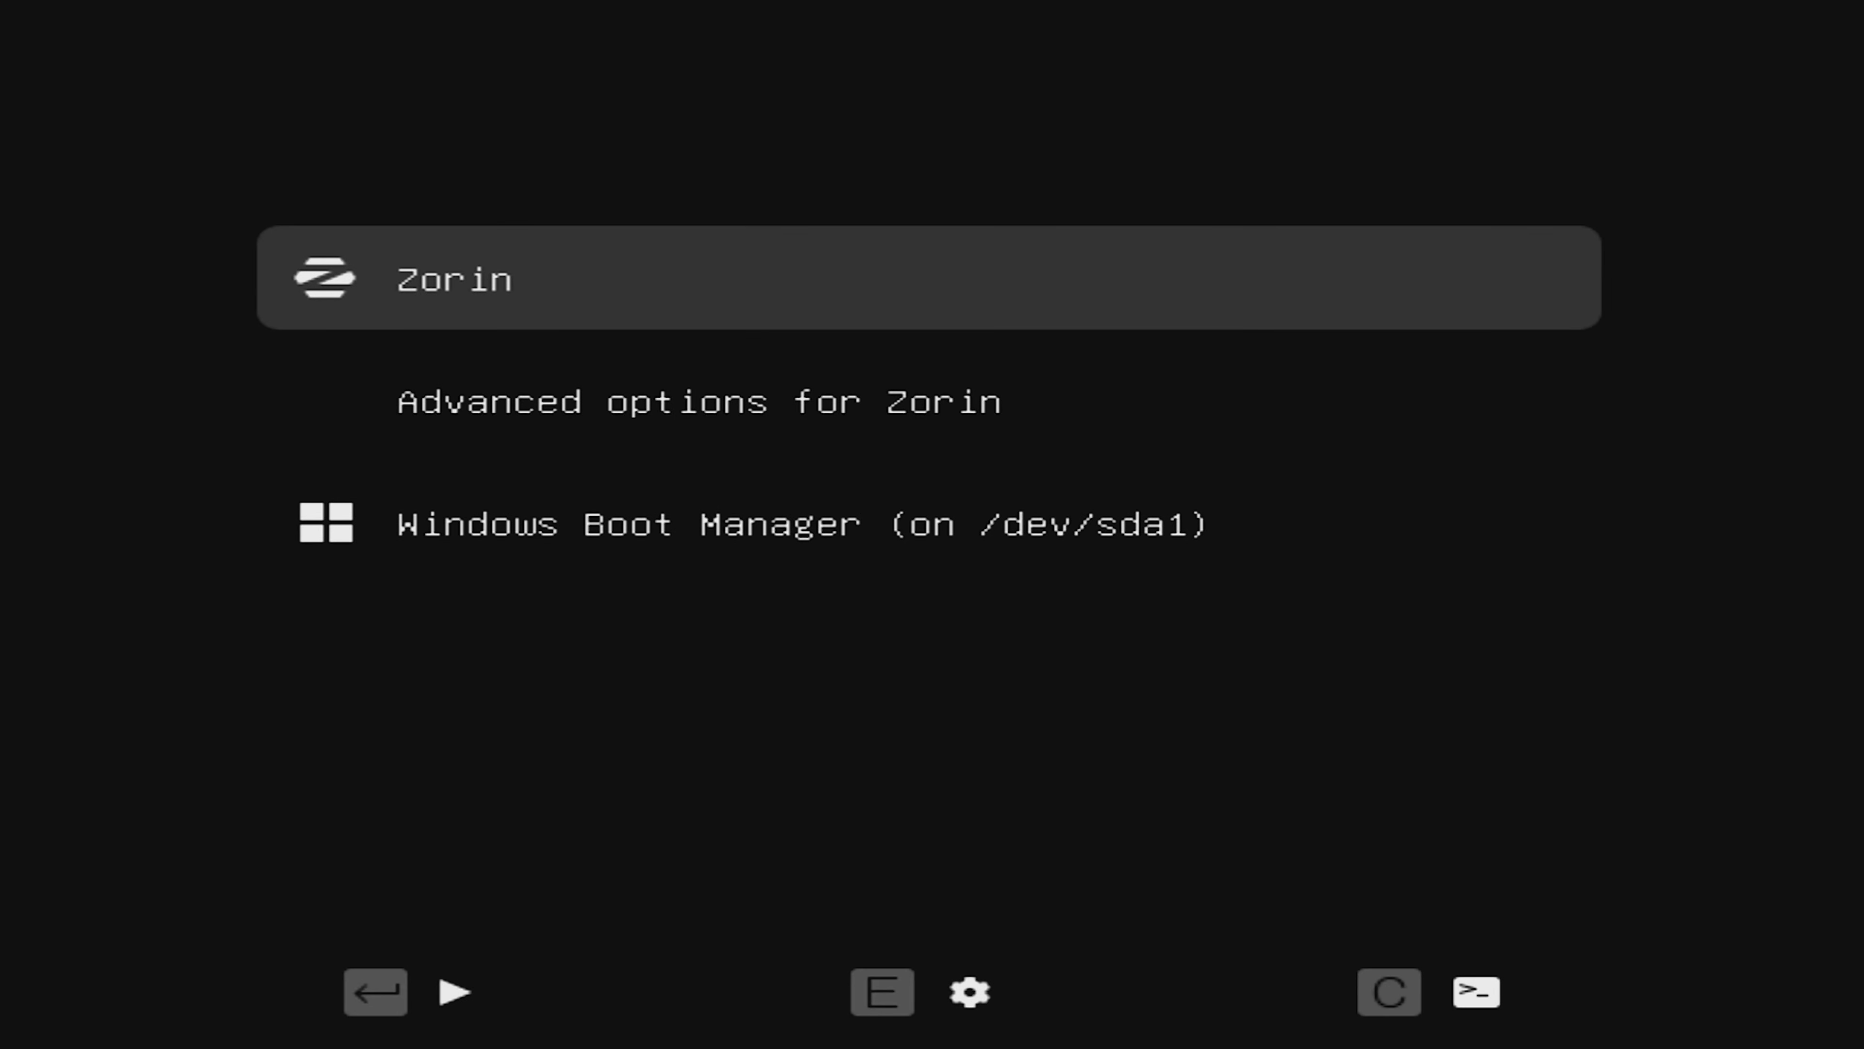
key(Down)
key(Up)
key(Down)
key(Down)
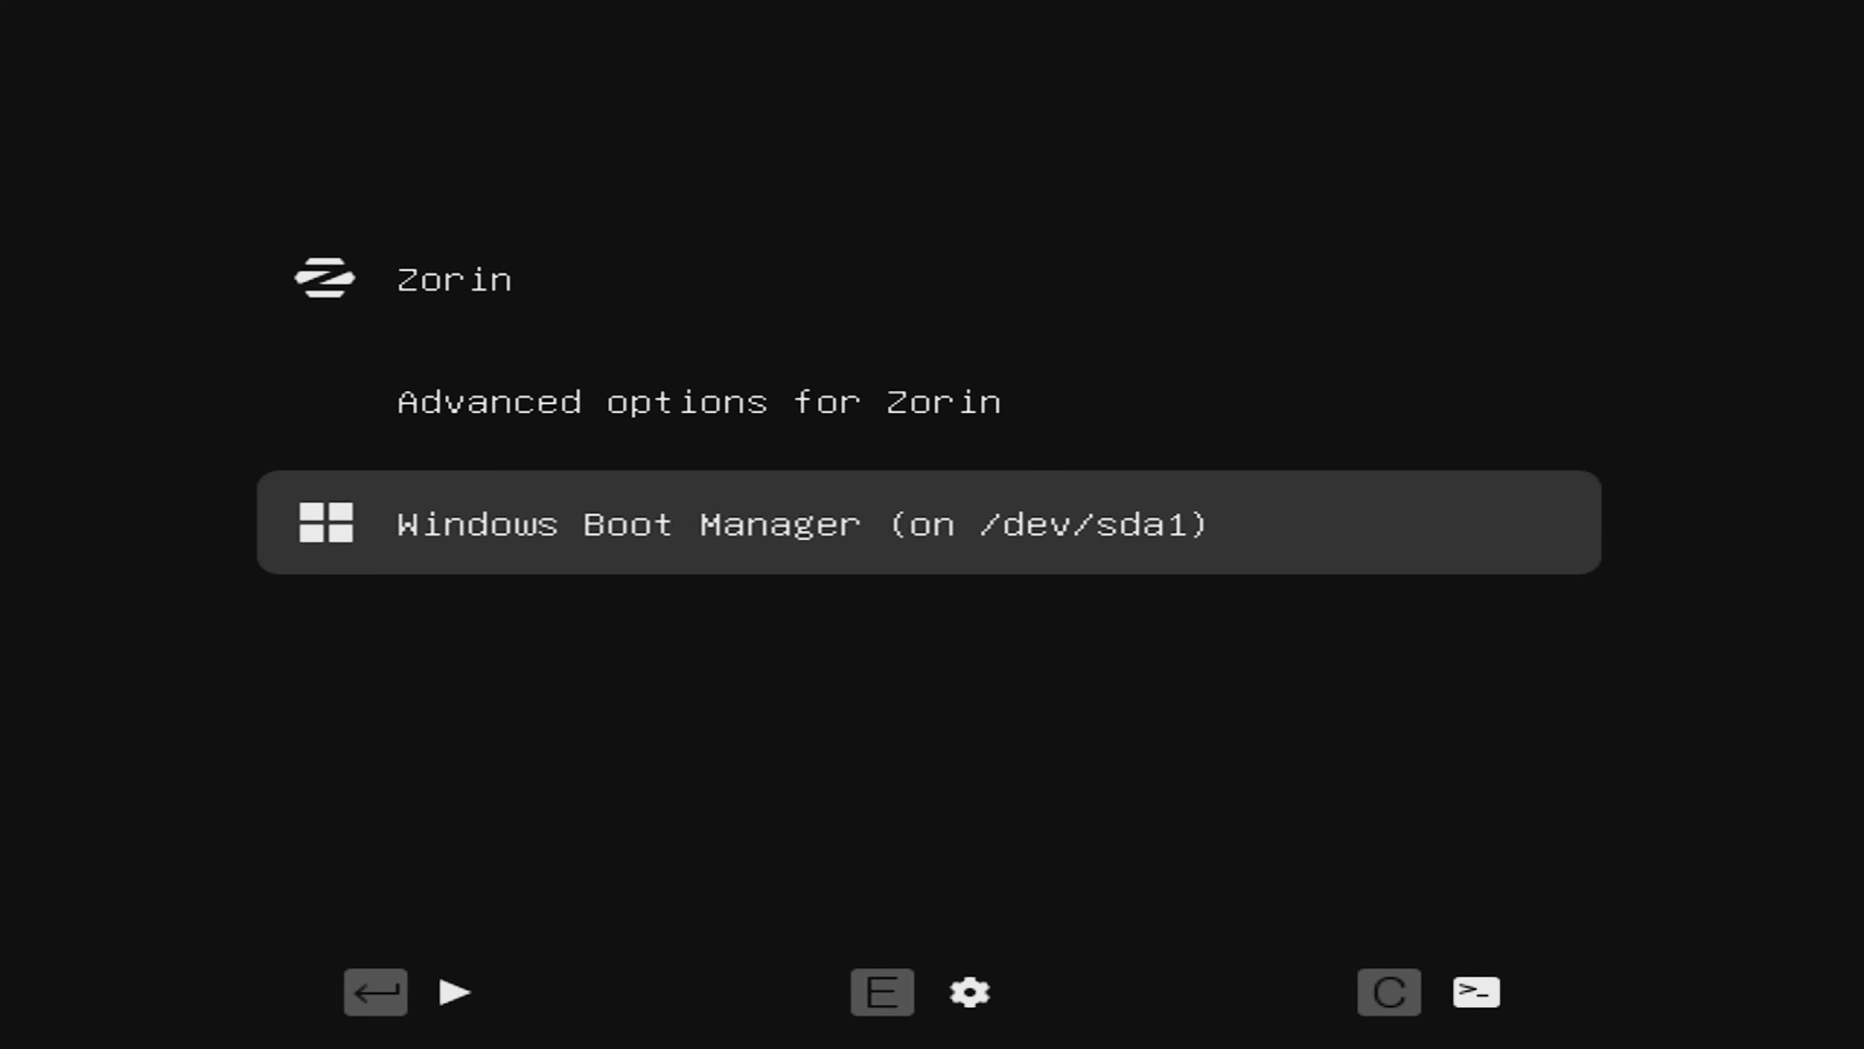
key(Up)
key(Up)
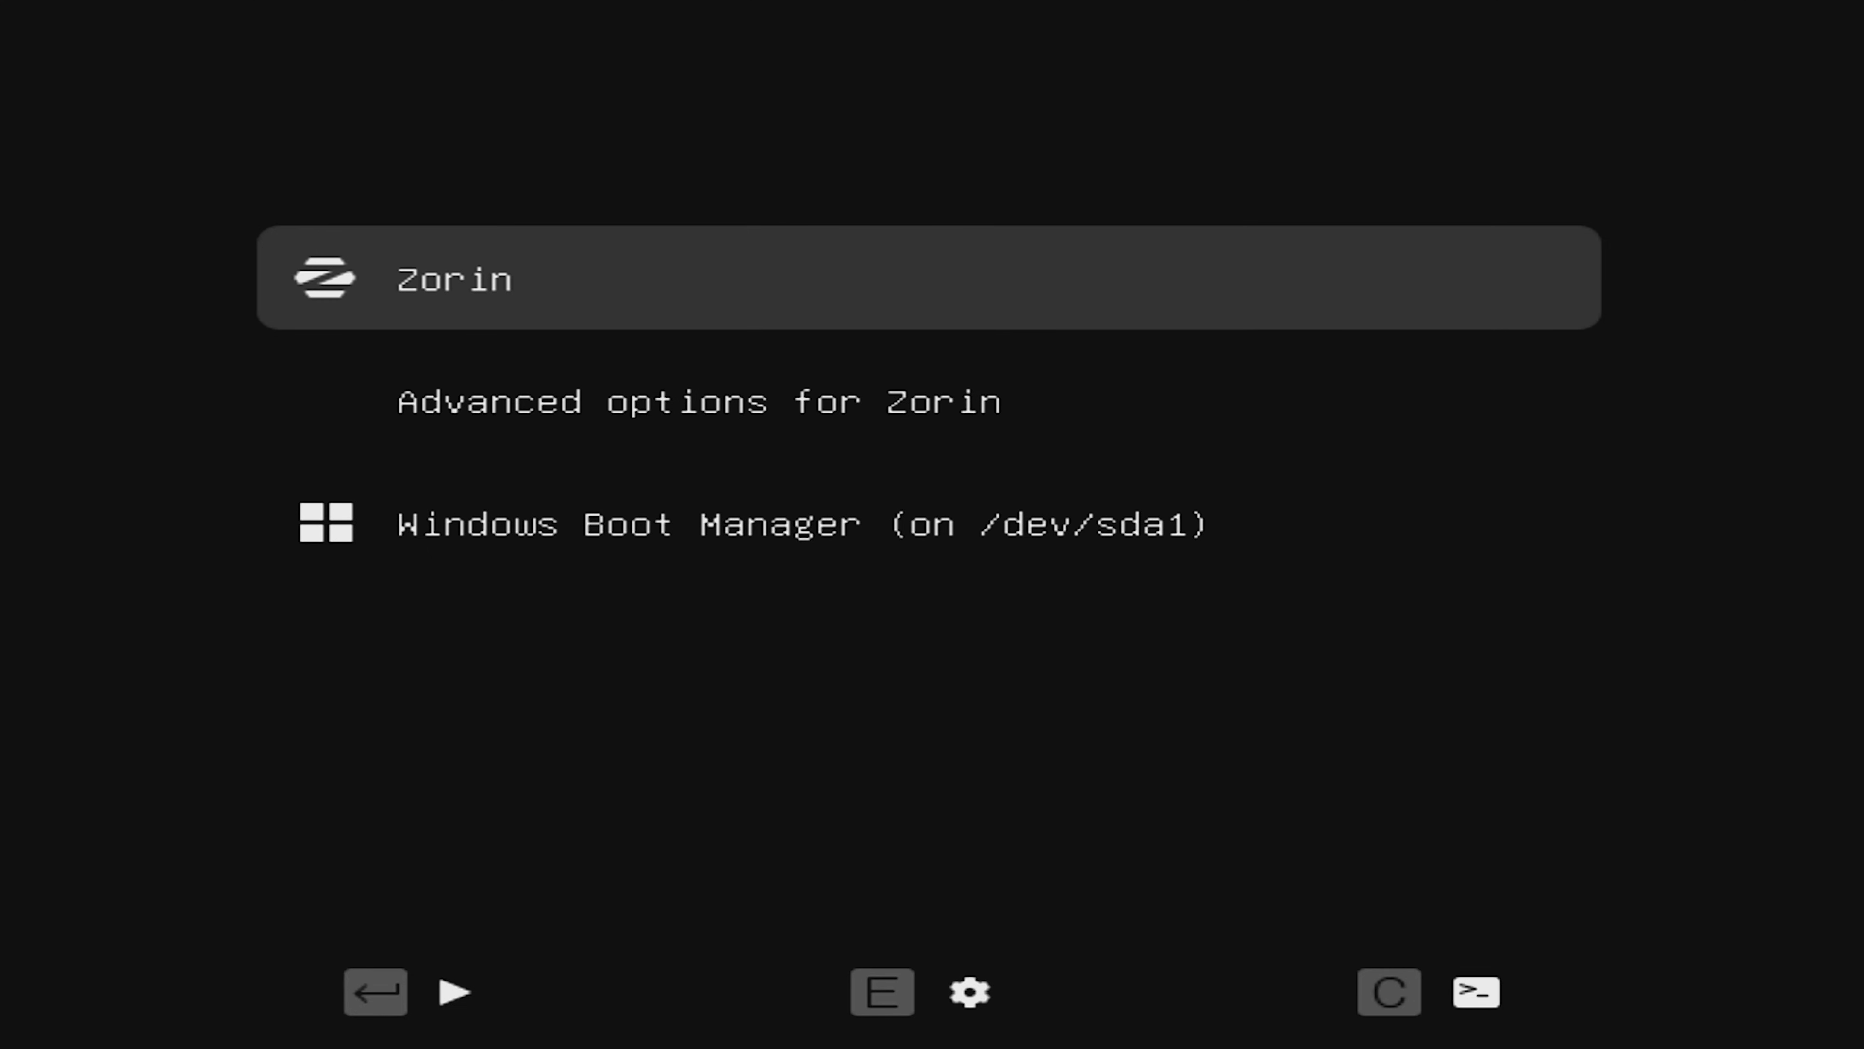
key(Return)
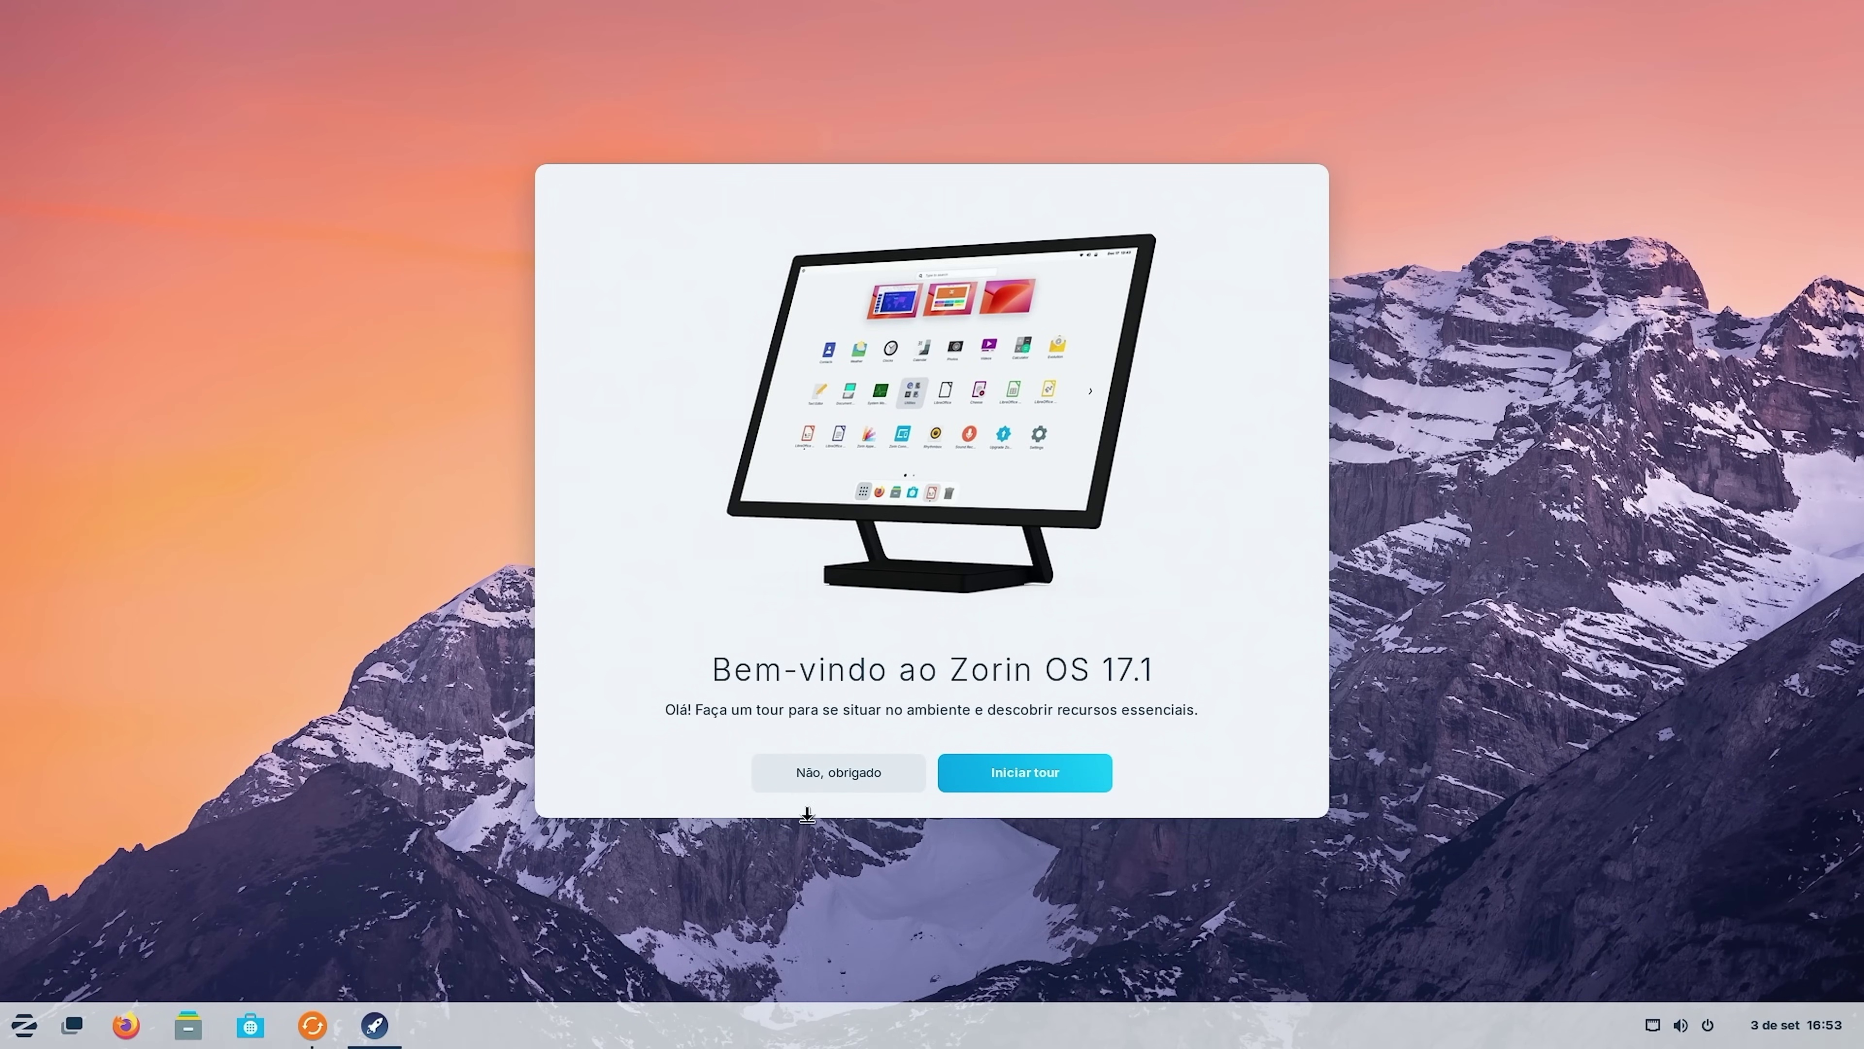
Start the welcome tour, view the applications menu, advance a page, and launch Zorin Appearance.
click(1025, 771)
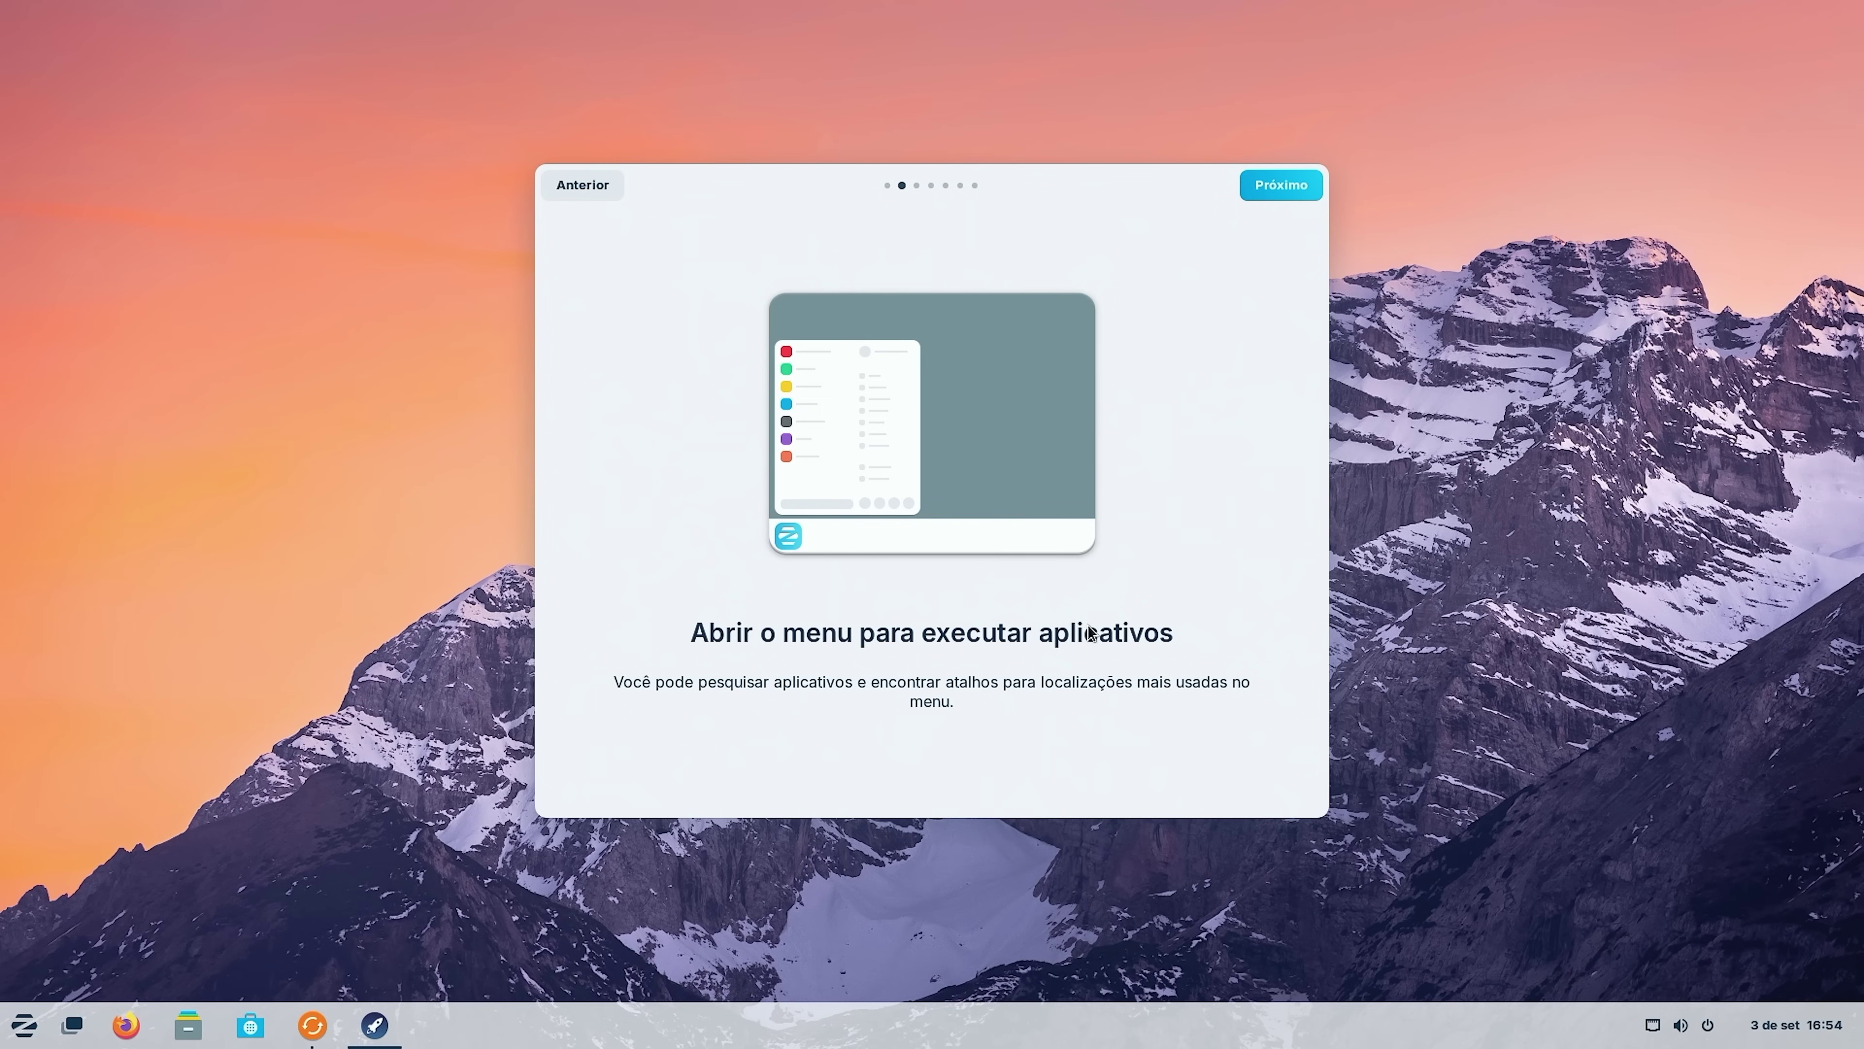
click(23, 1026)
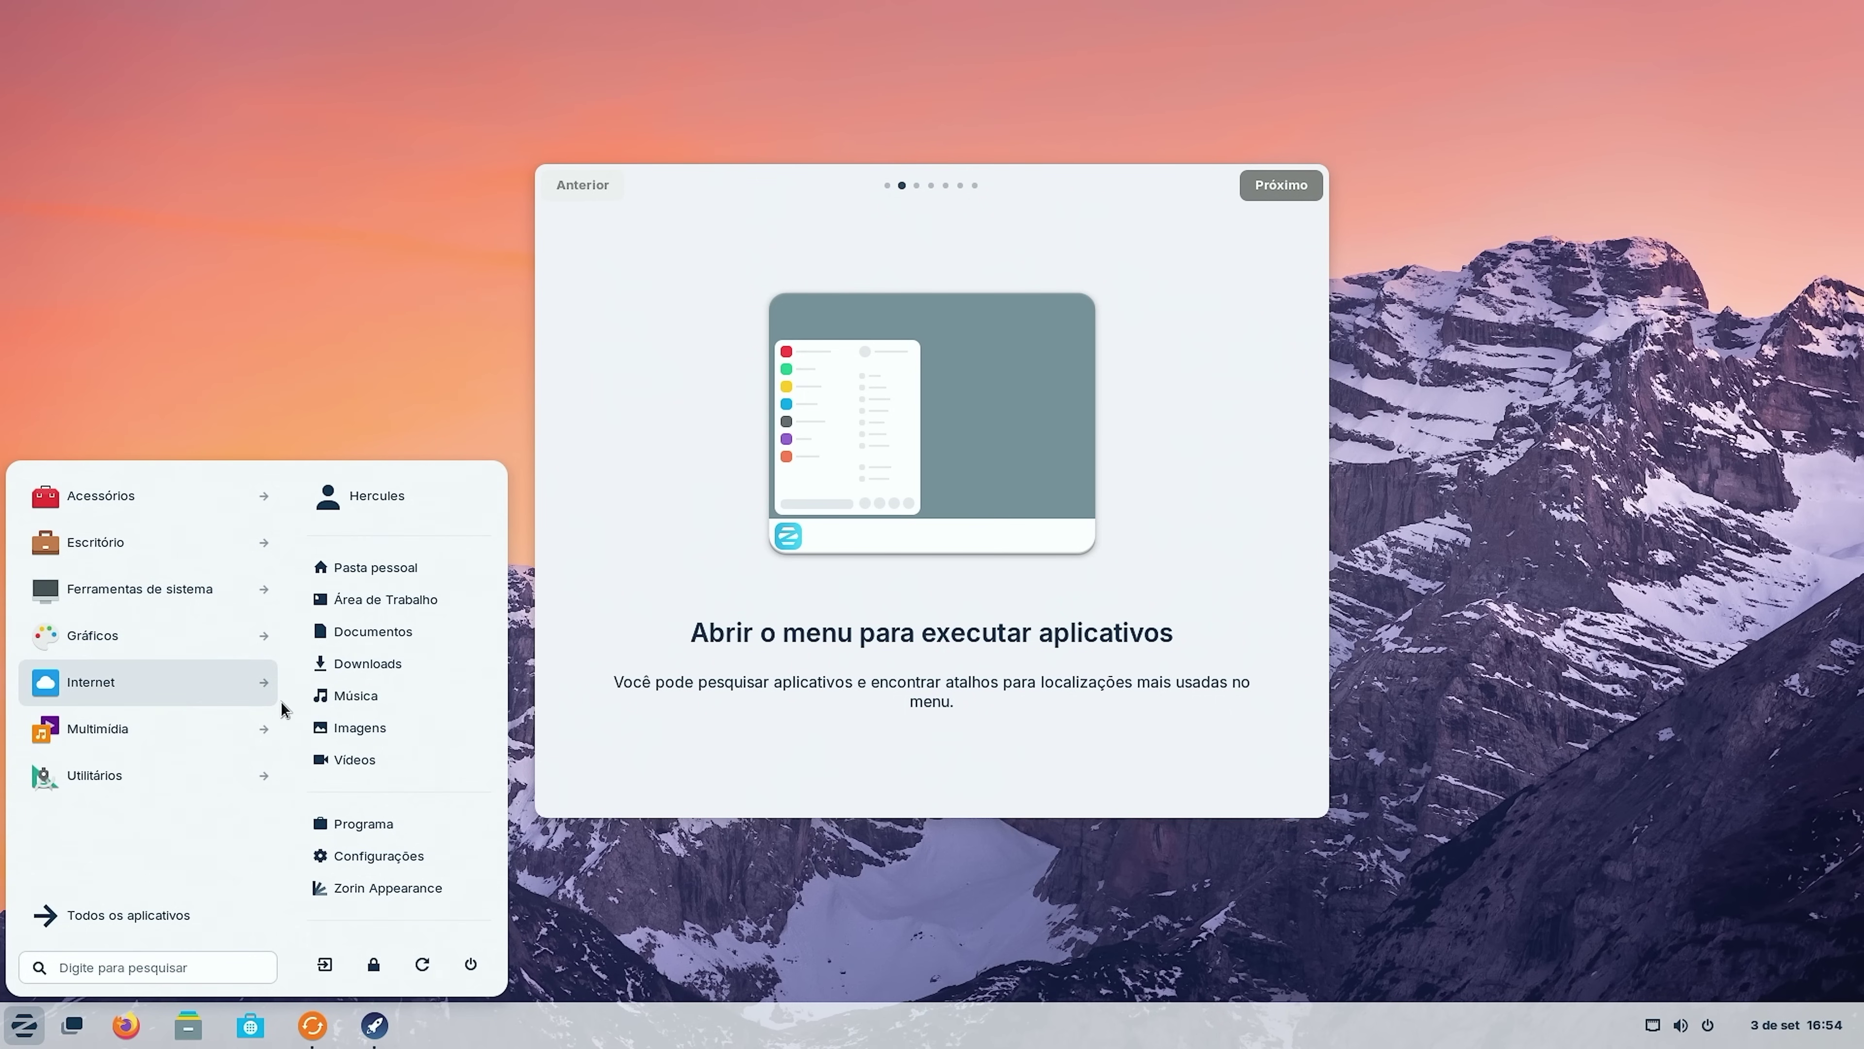
click(1268, 190)
click(1268, 191)
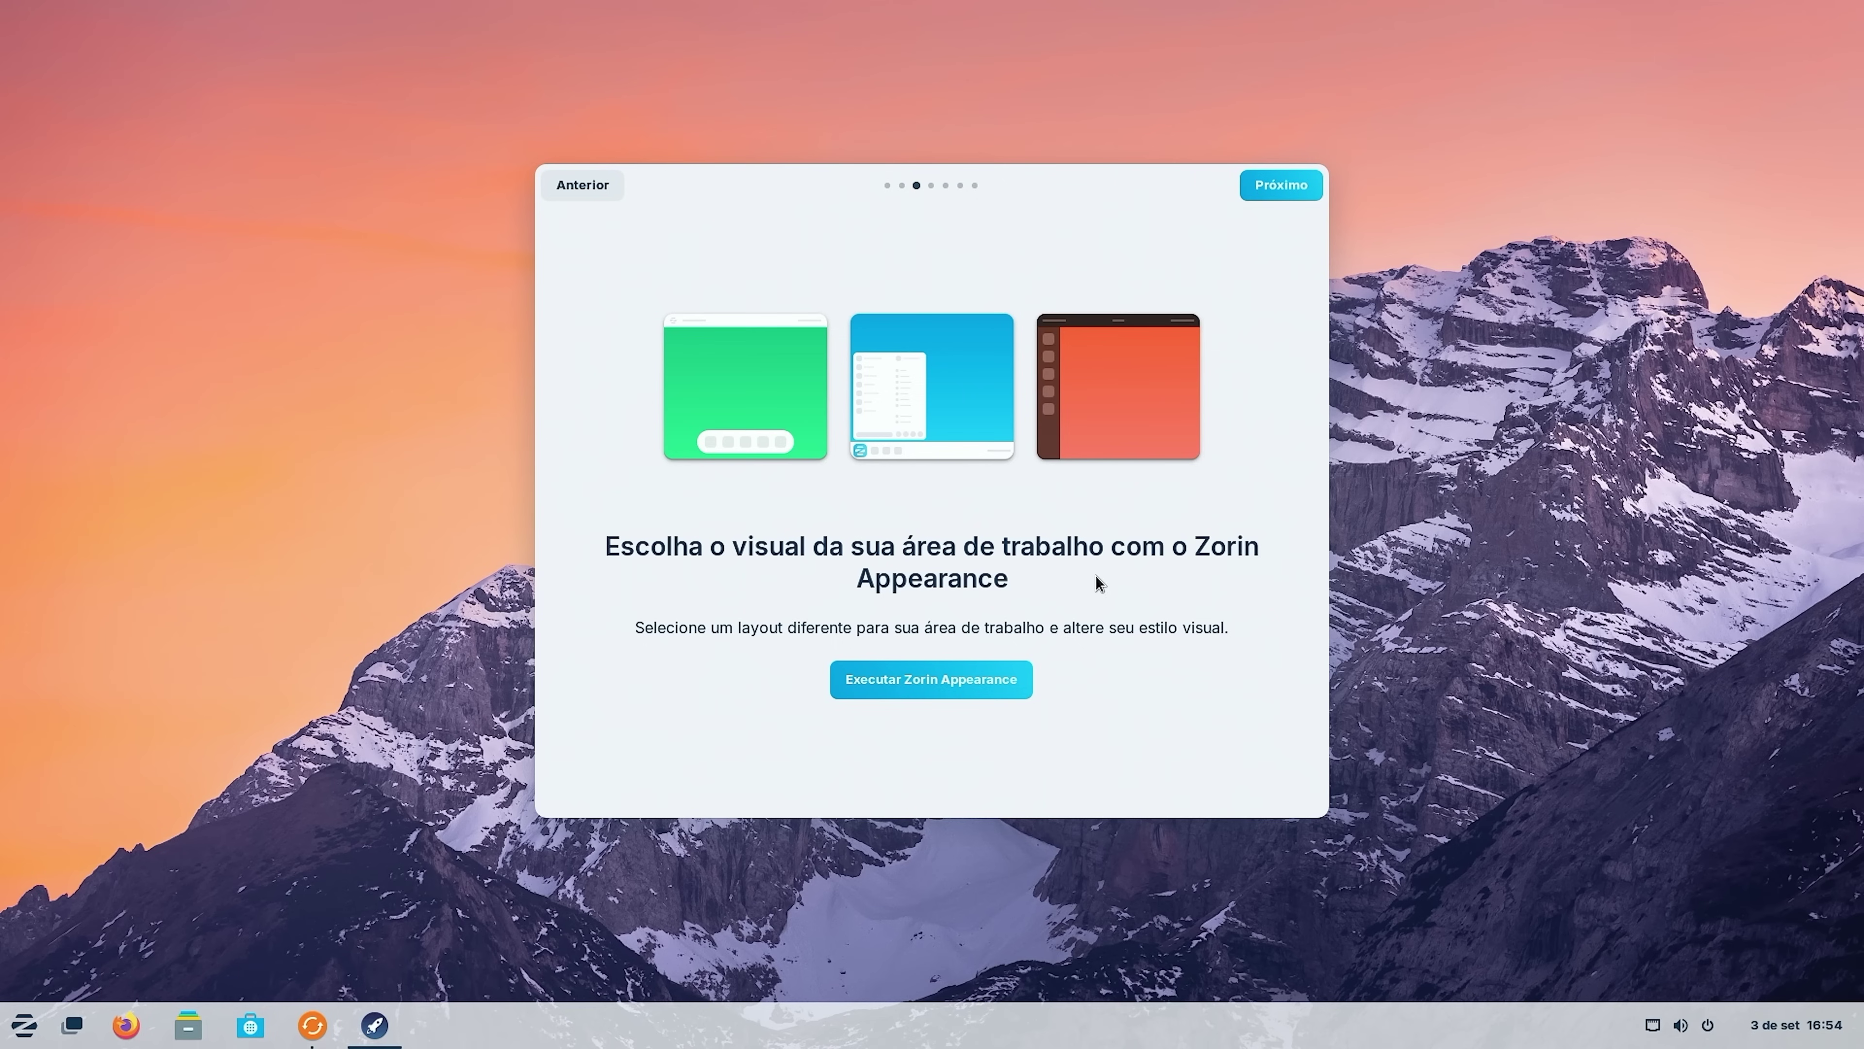
click(912, 689)
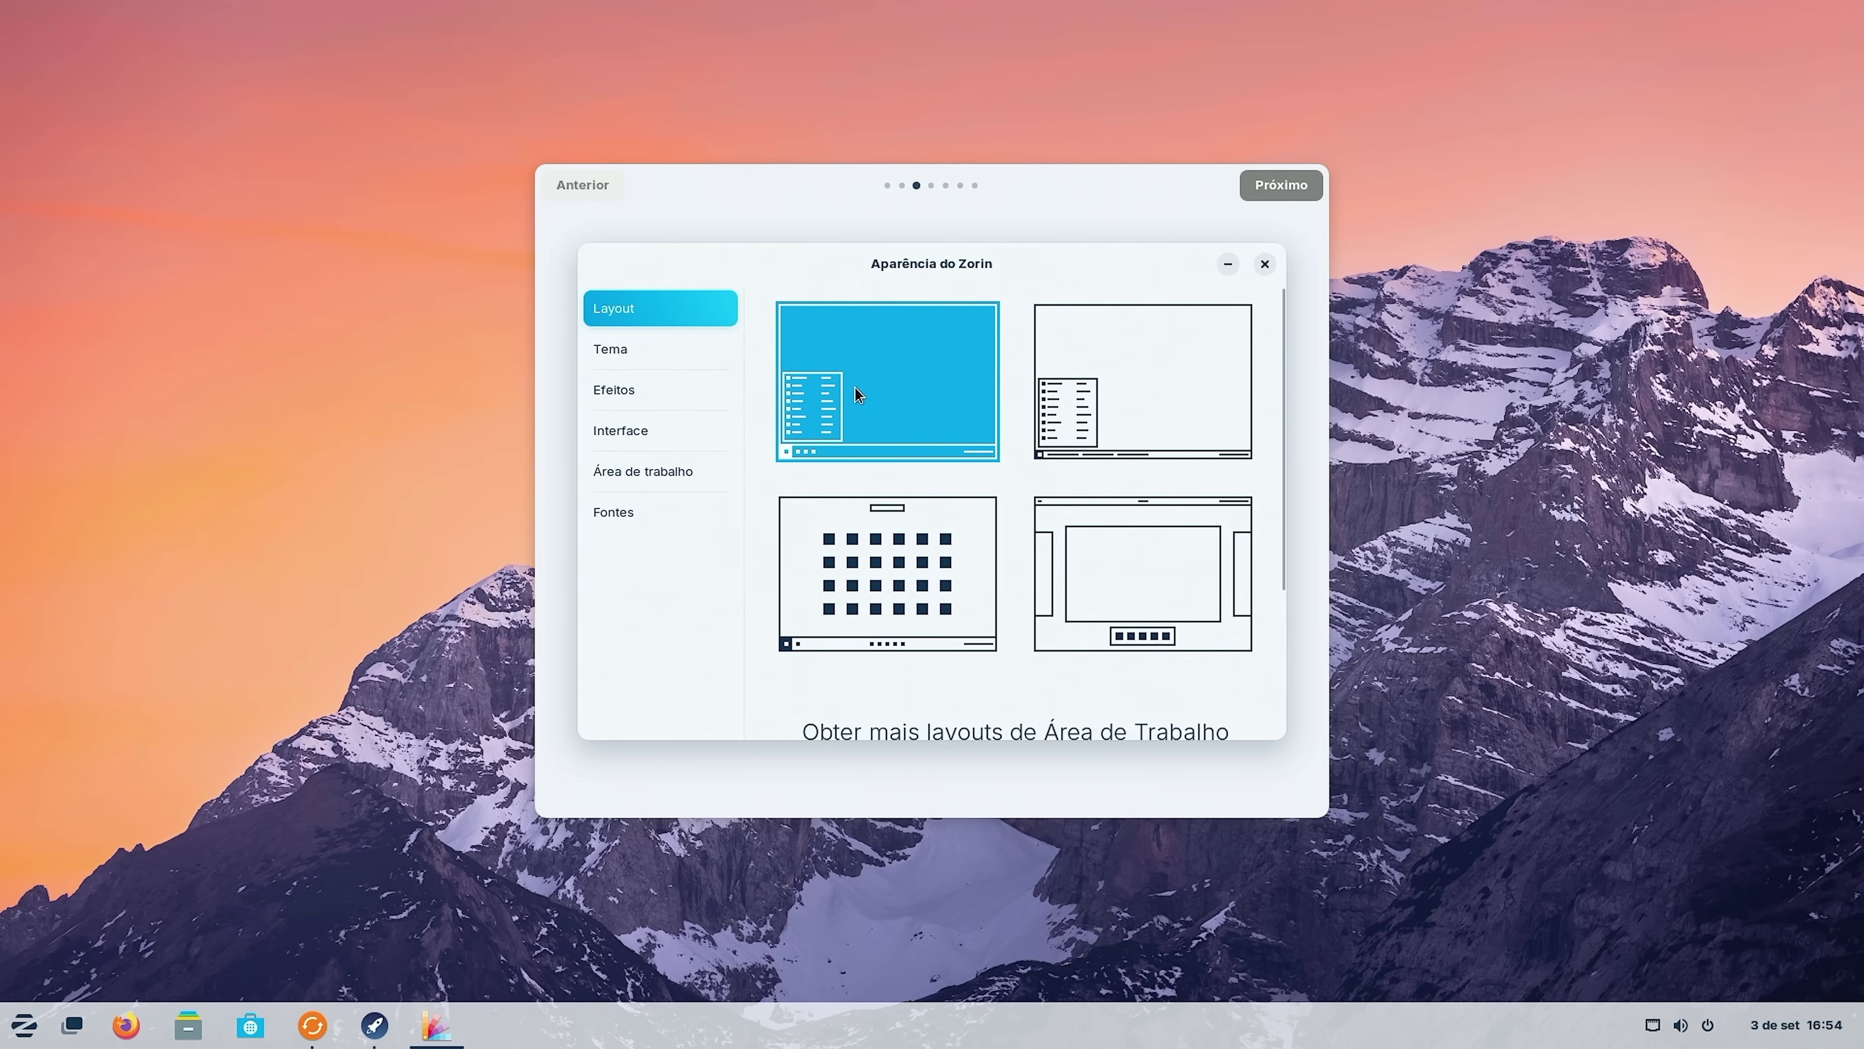
click(1188, 405)
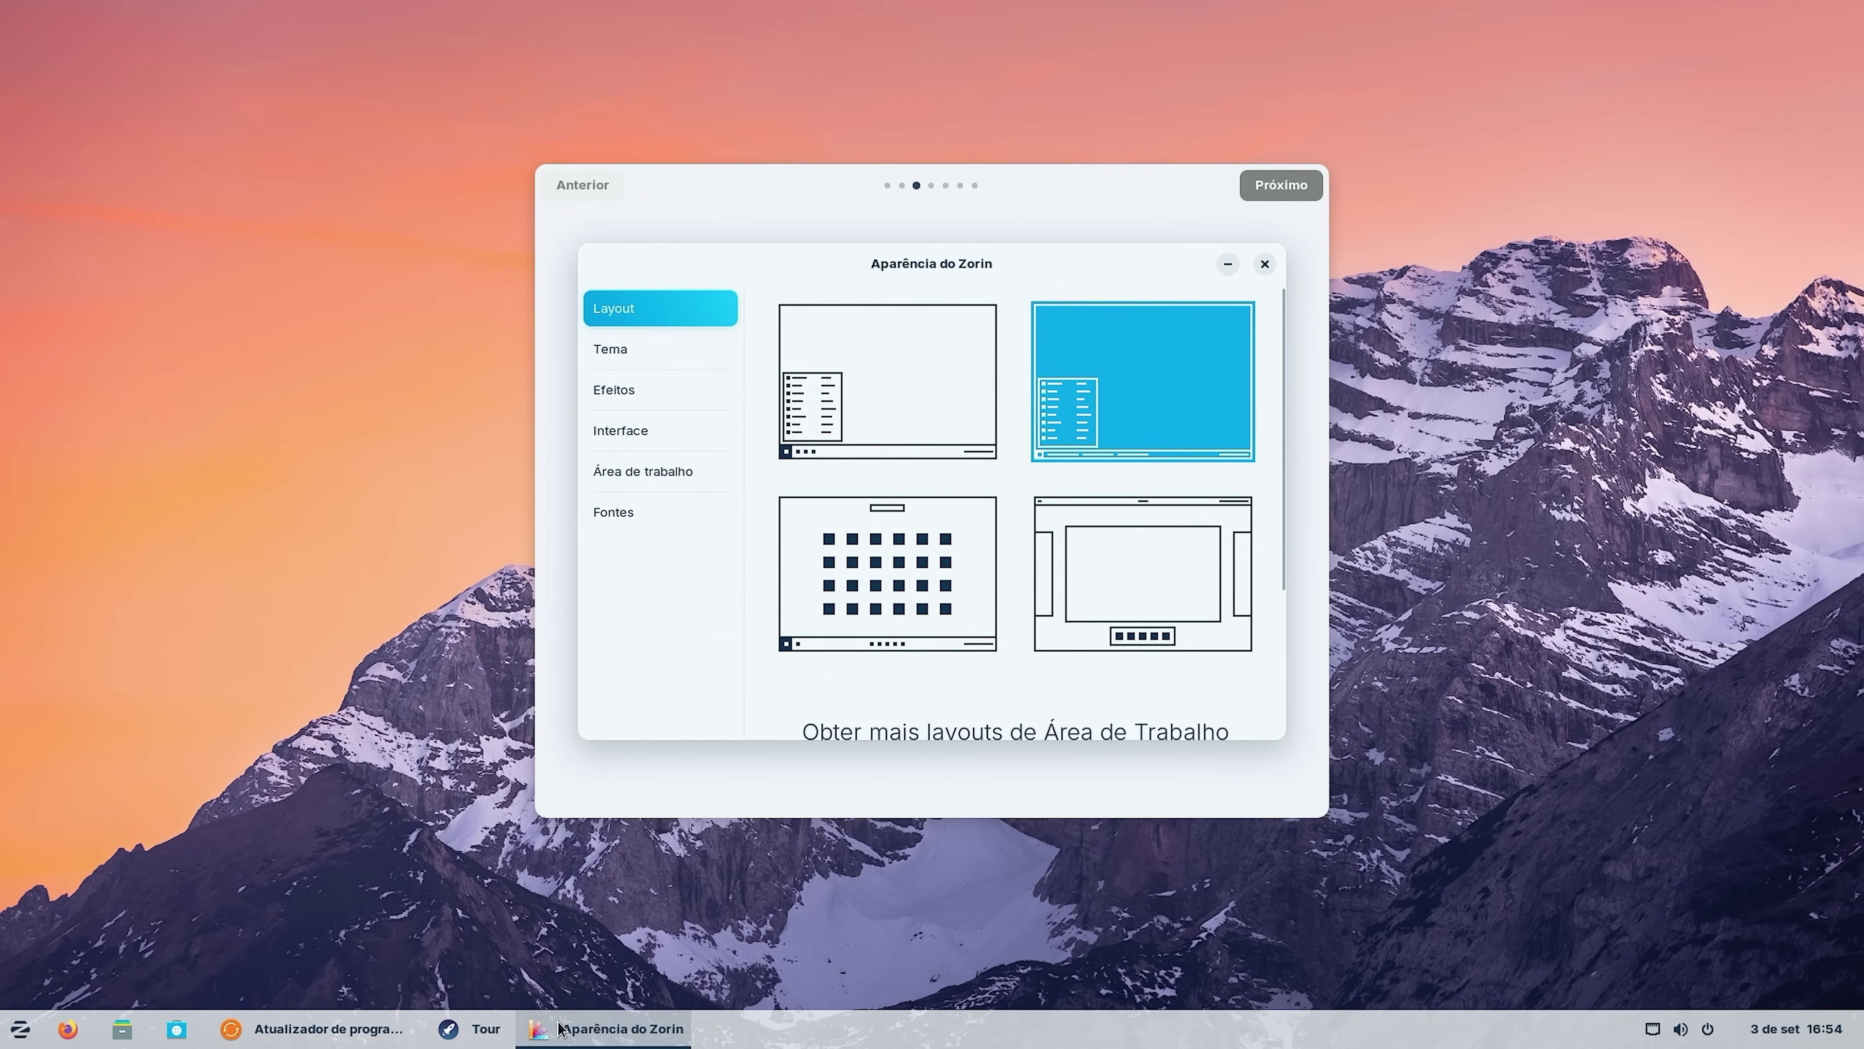
mouse_move(315, 1029)
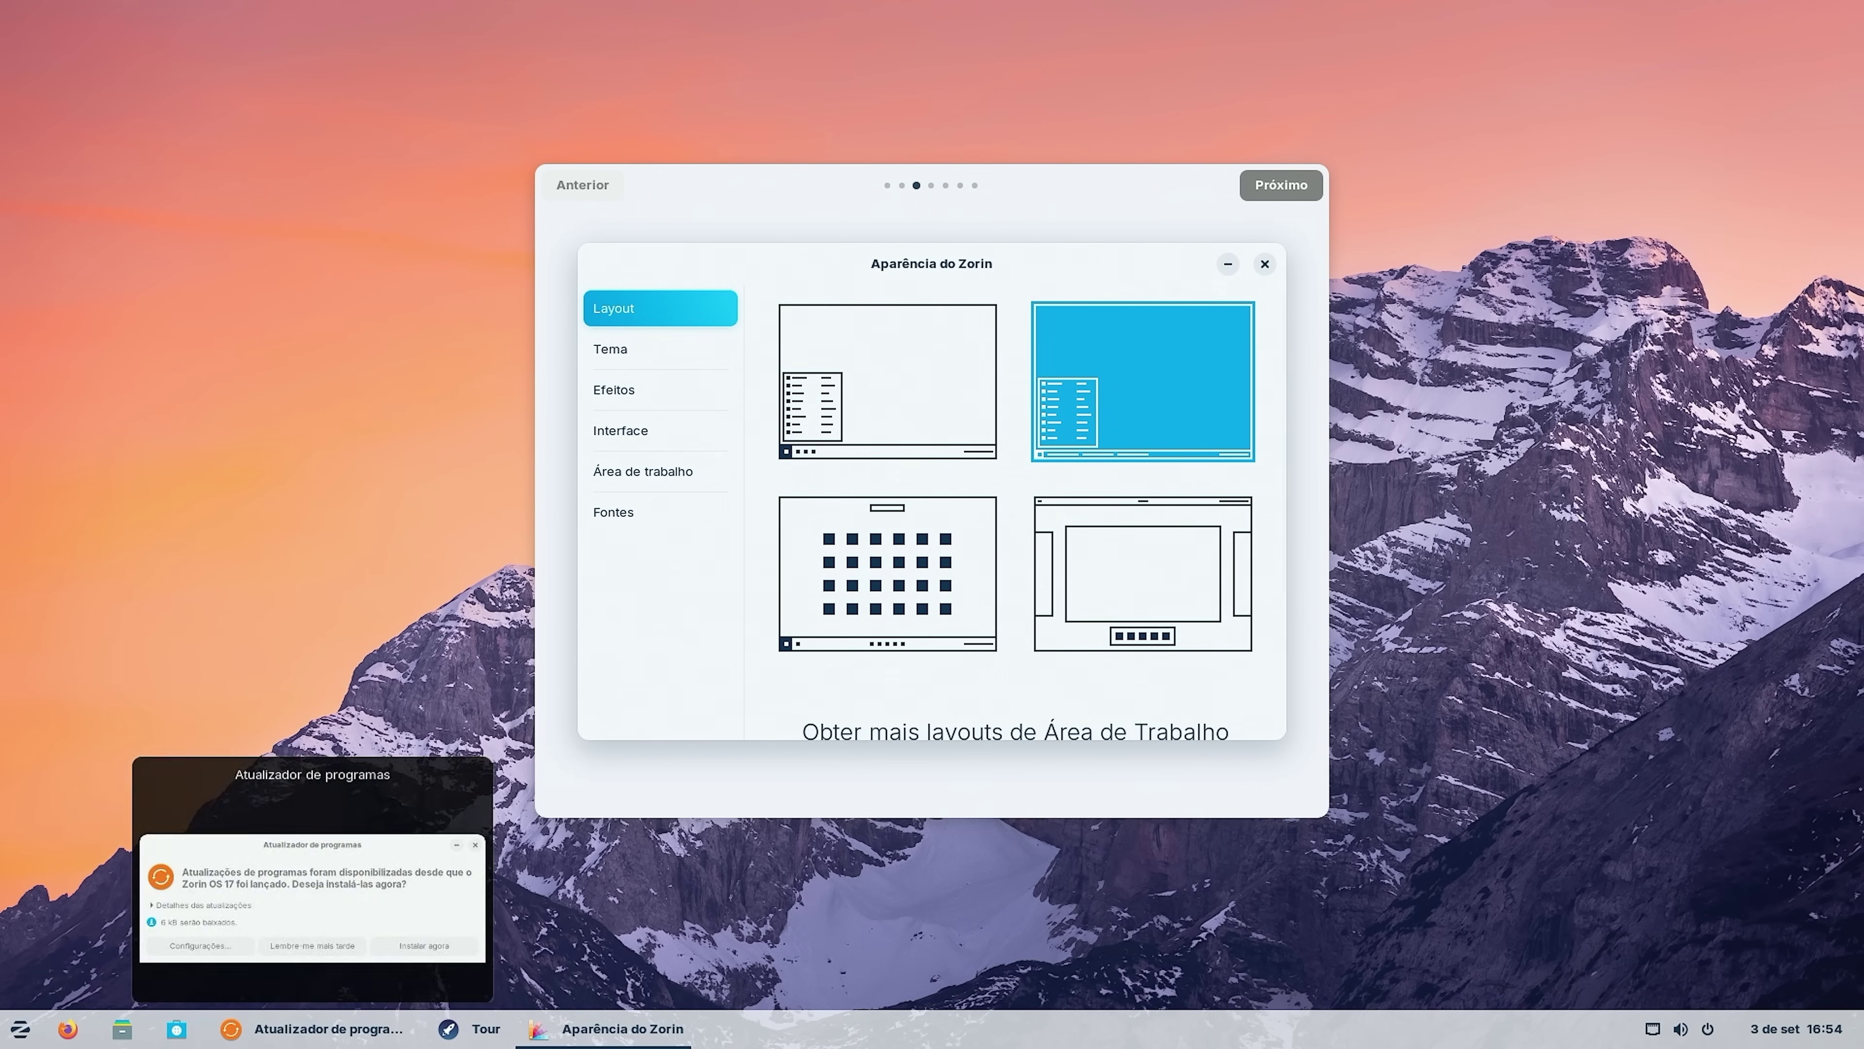
click(856, 559)
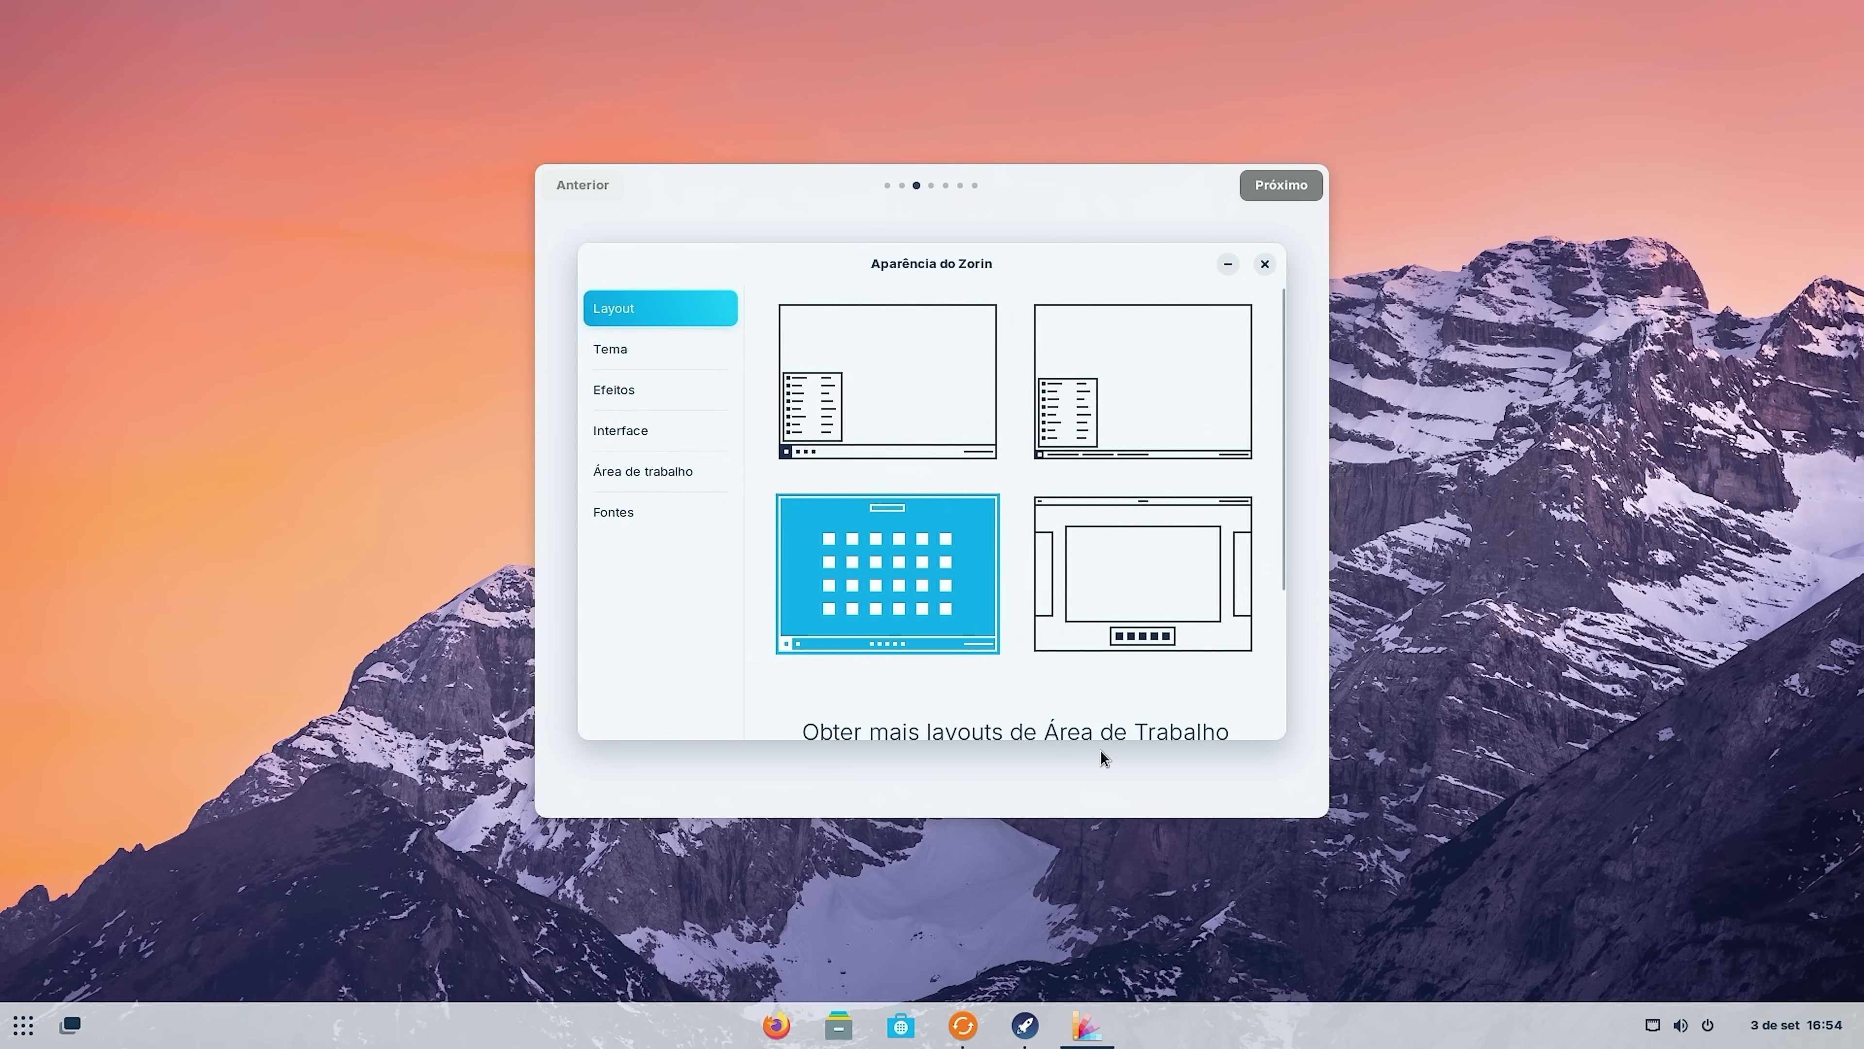
click(866, 381)
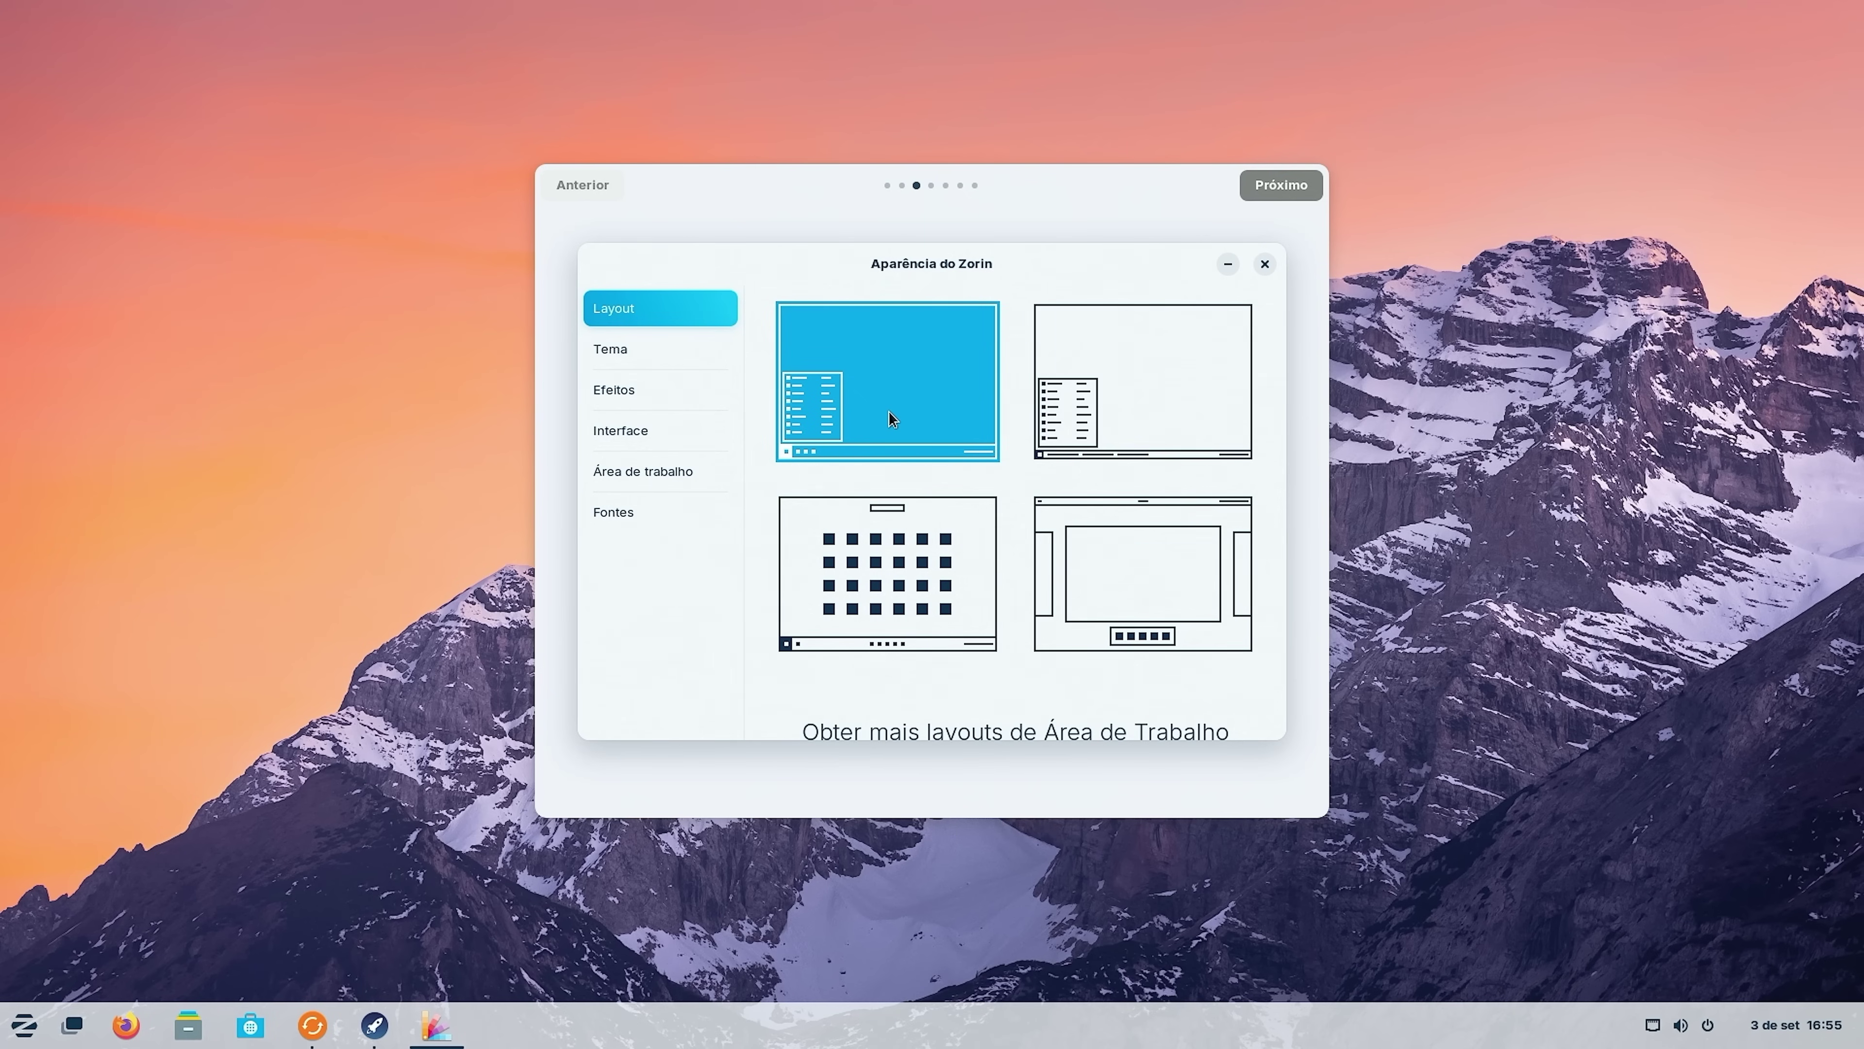
On the Tema page pick a green accent colour and dark mode, then go to Efeitos.
click(632, 353)
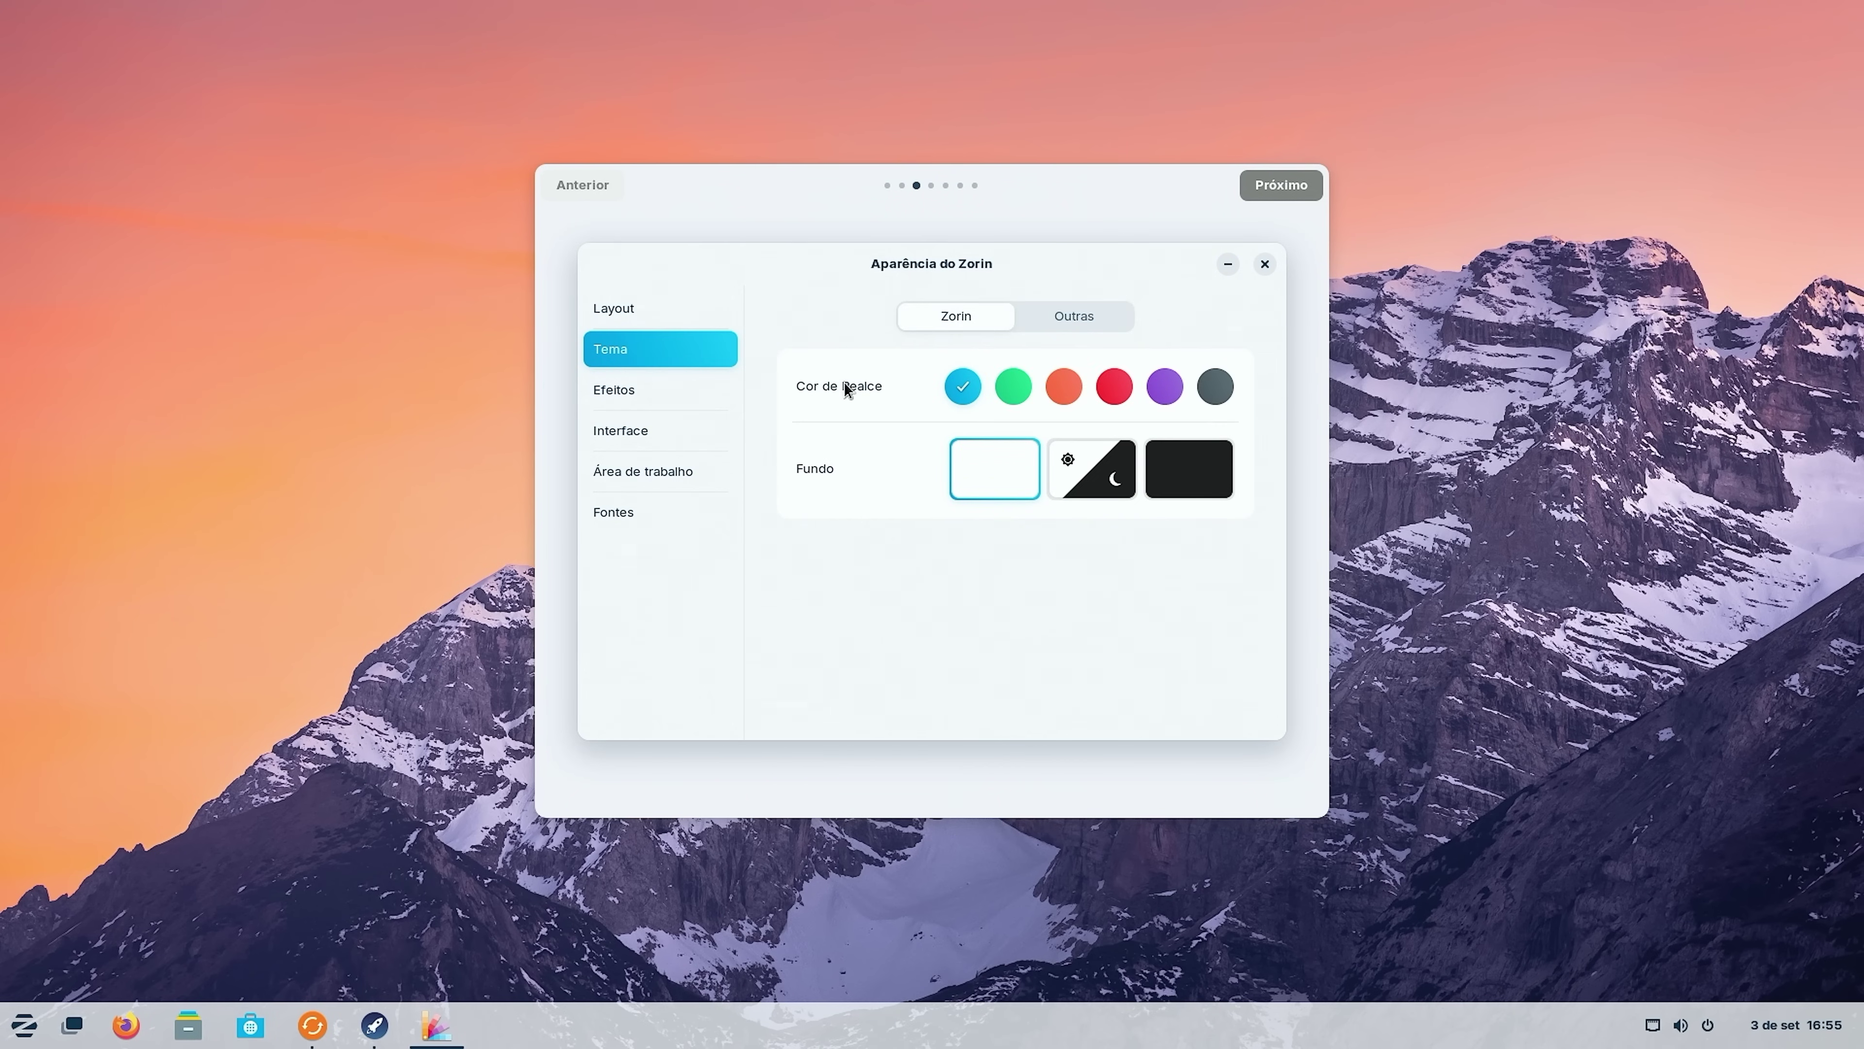
click(1013, 385)
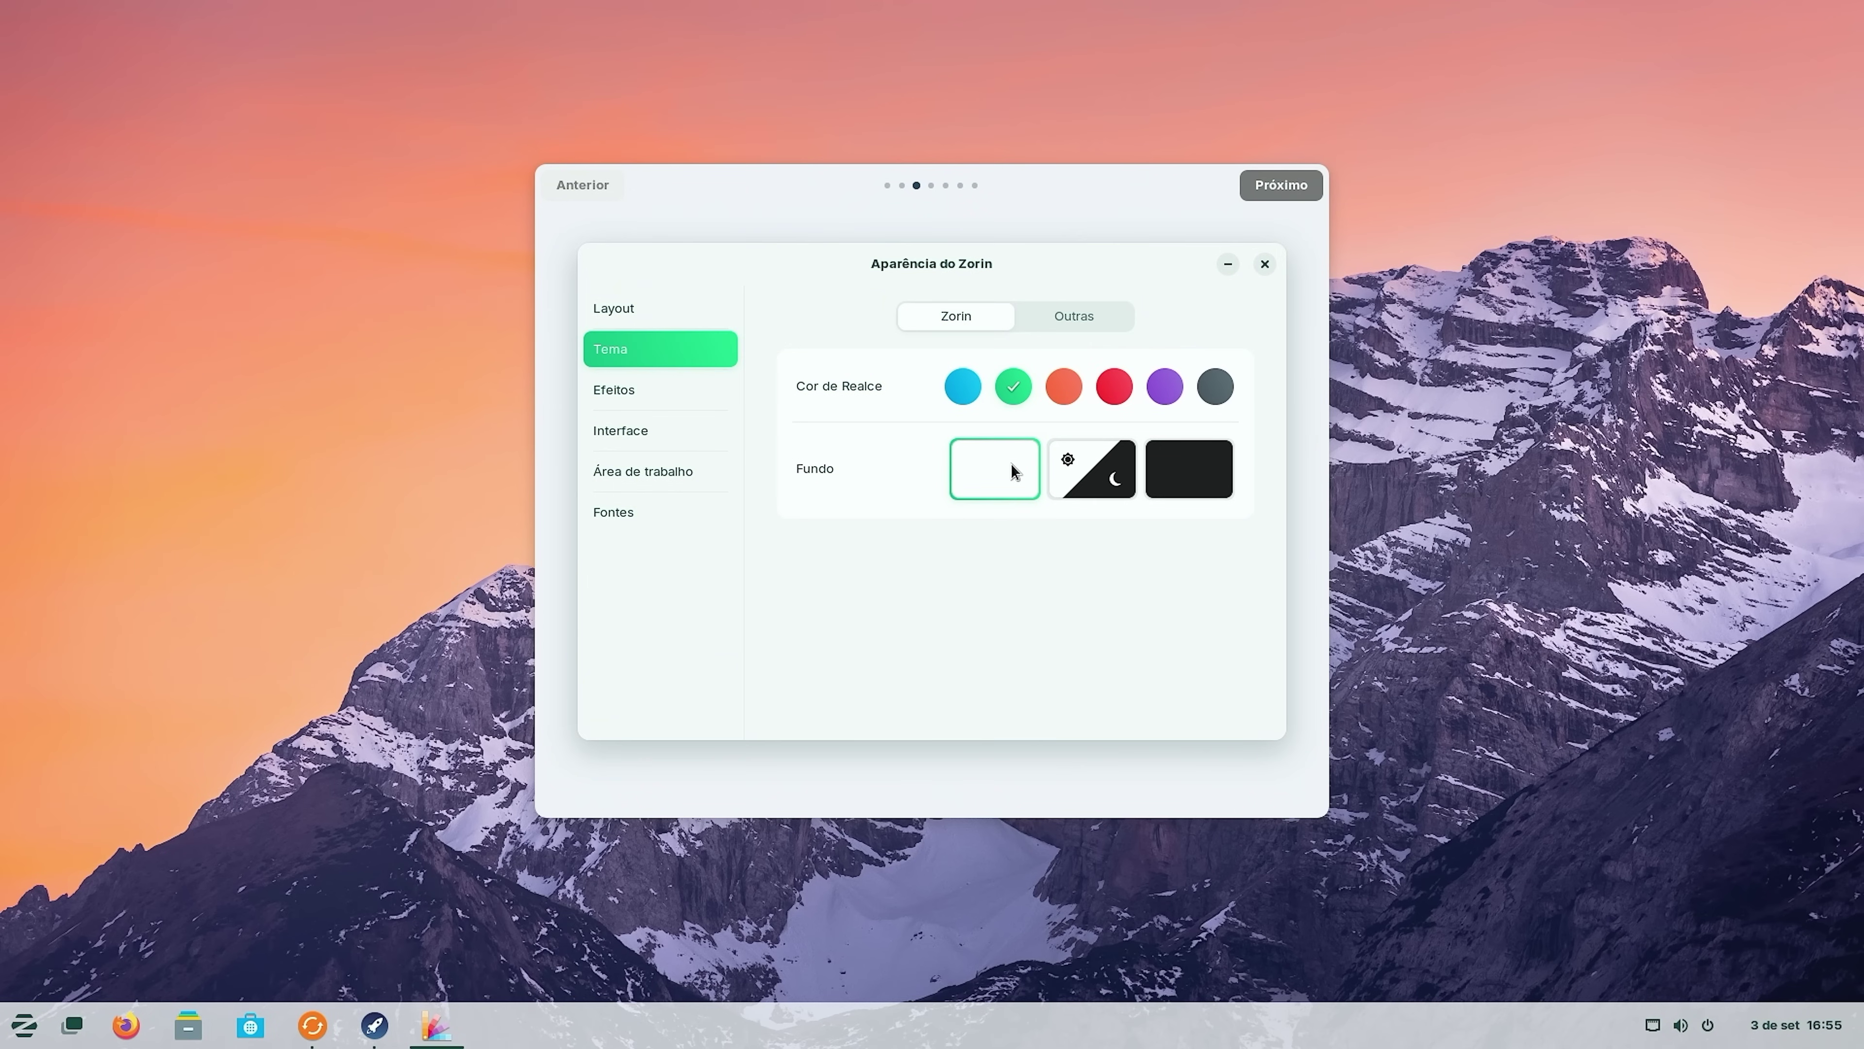
click(1090, 483)
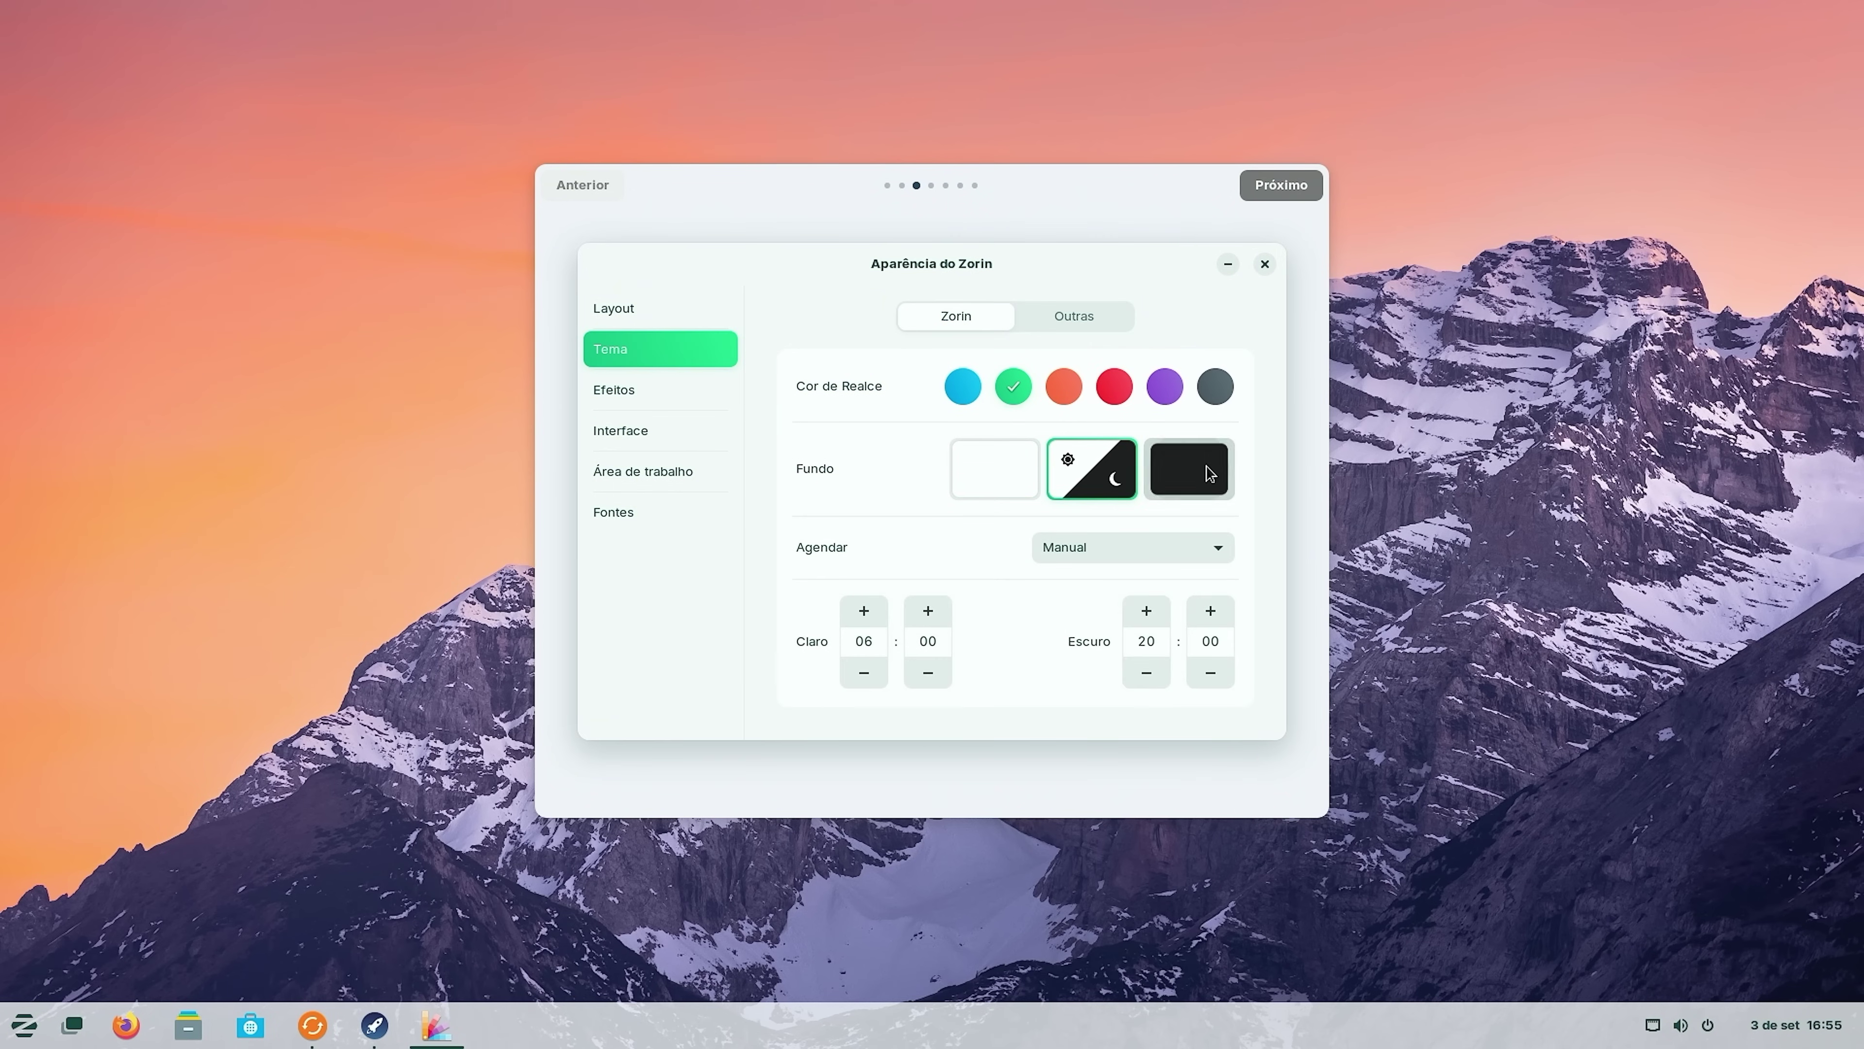
click(1209, 474)
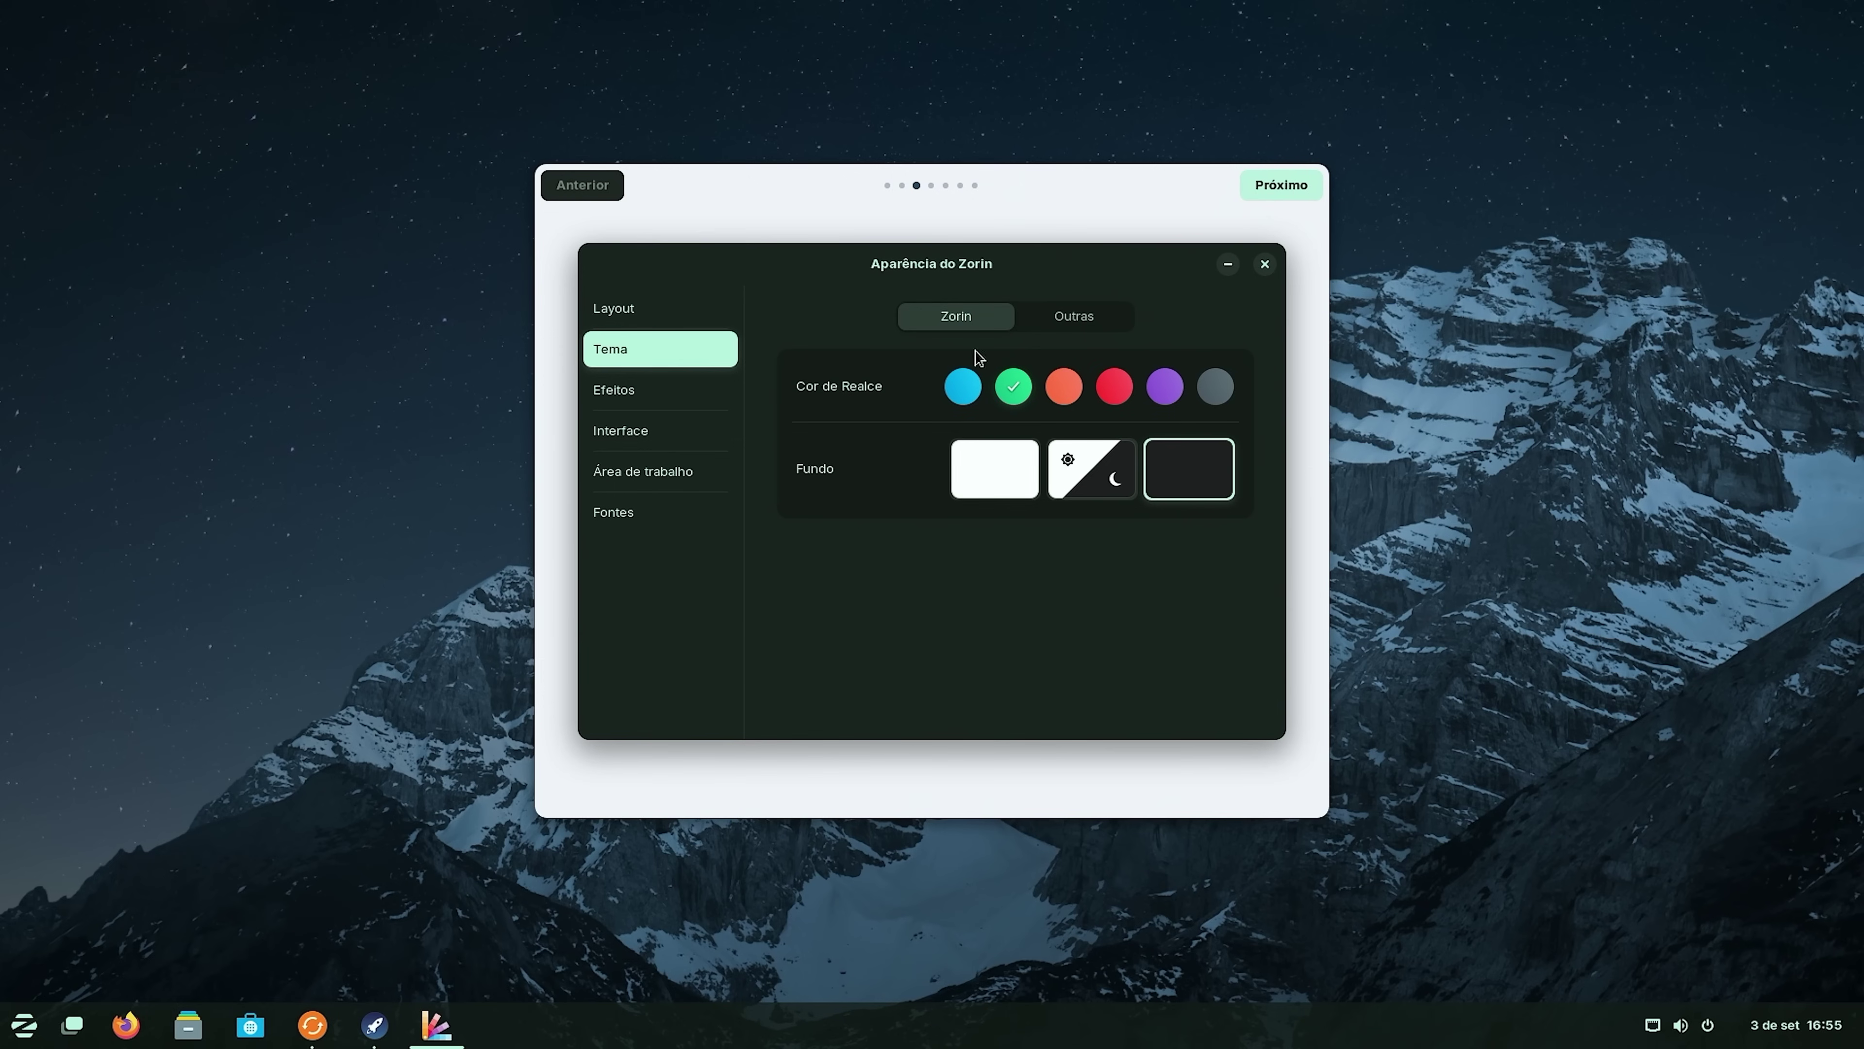
drag(1002, 261, 995, 264)
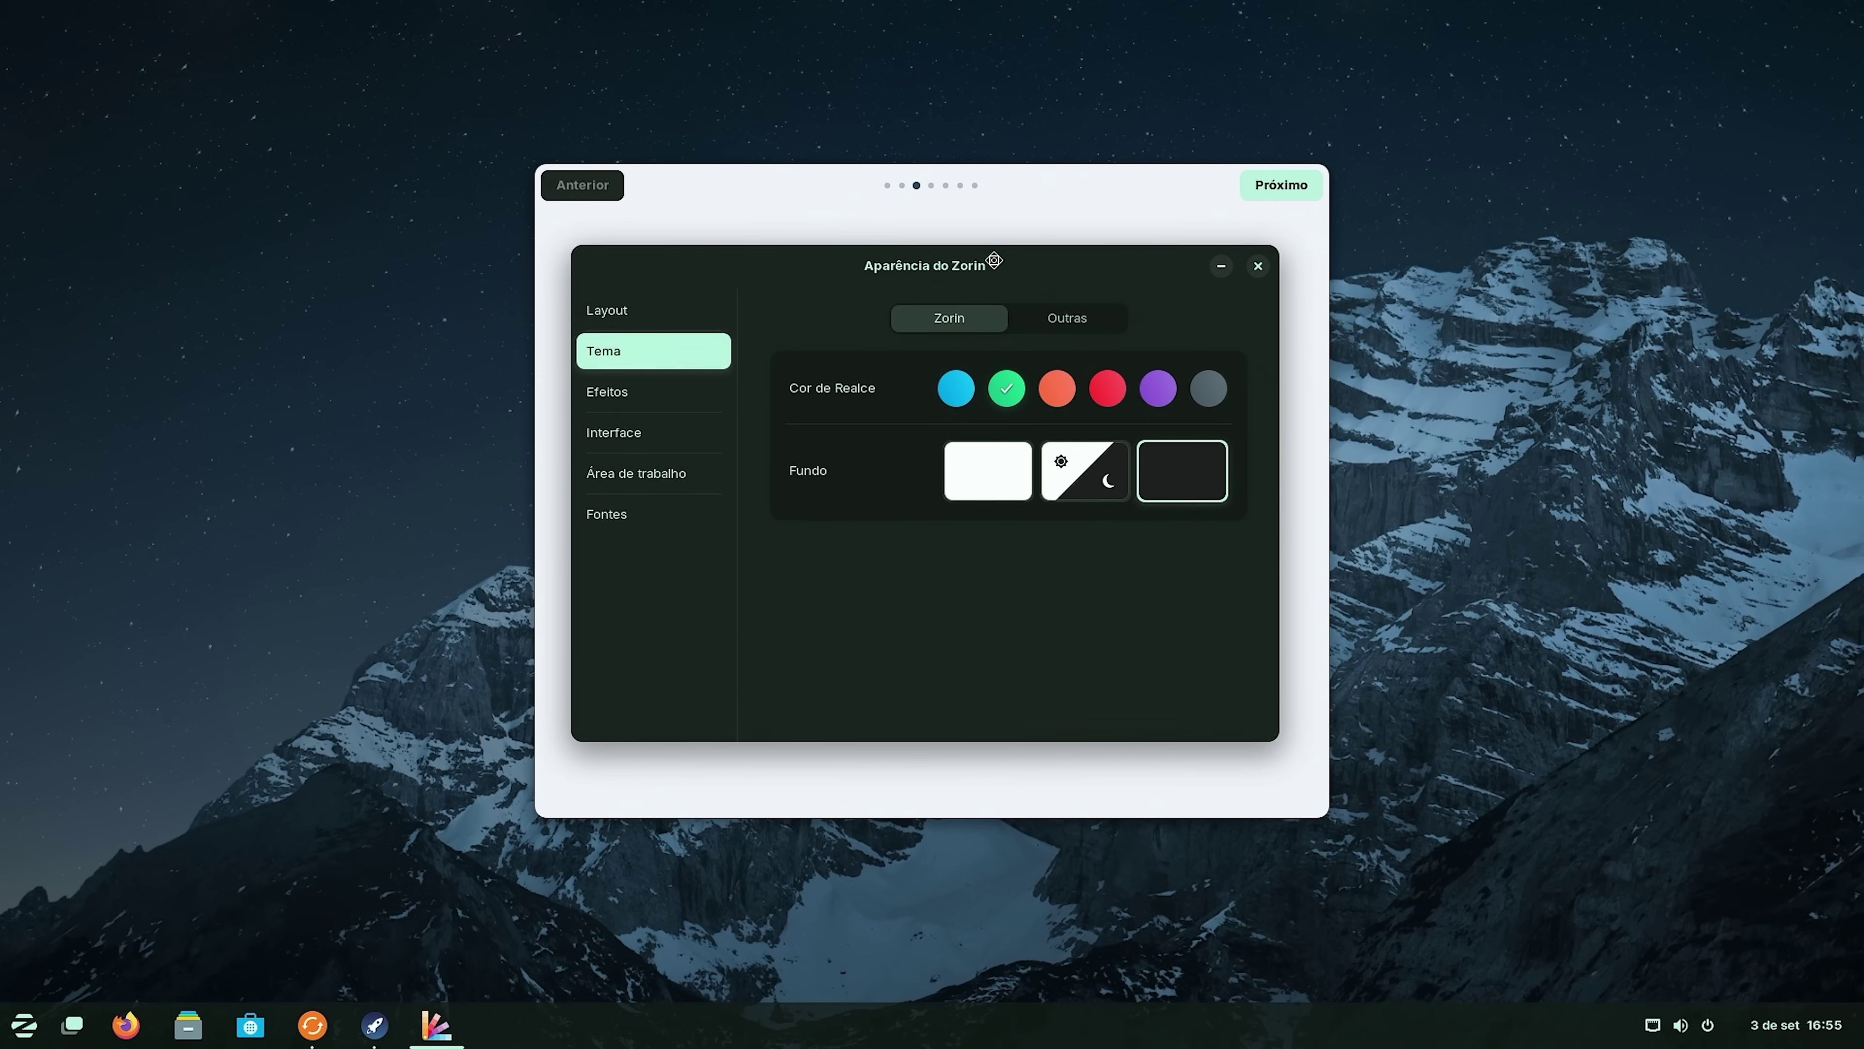
click(633, 396)
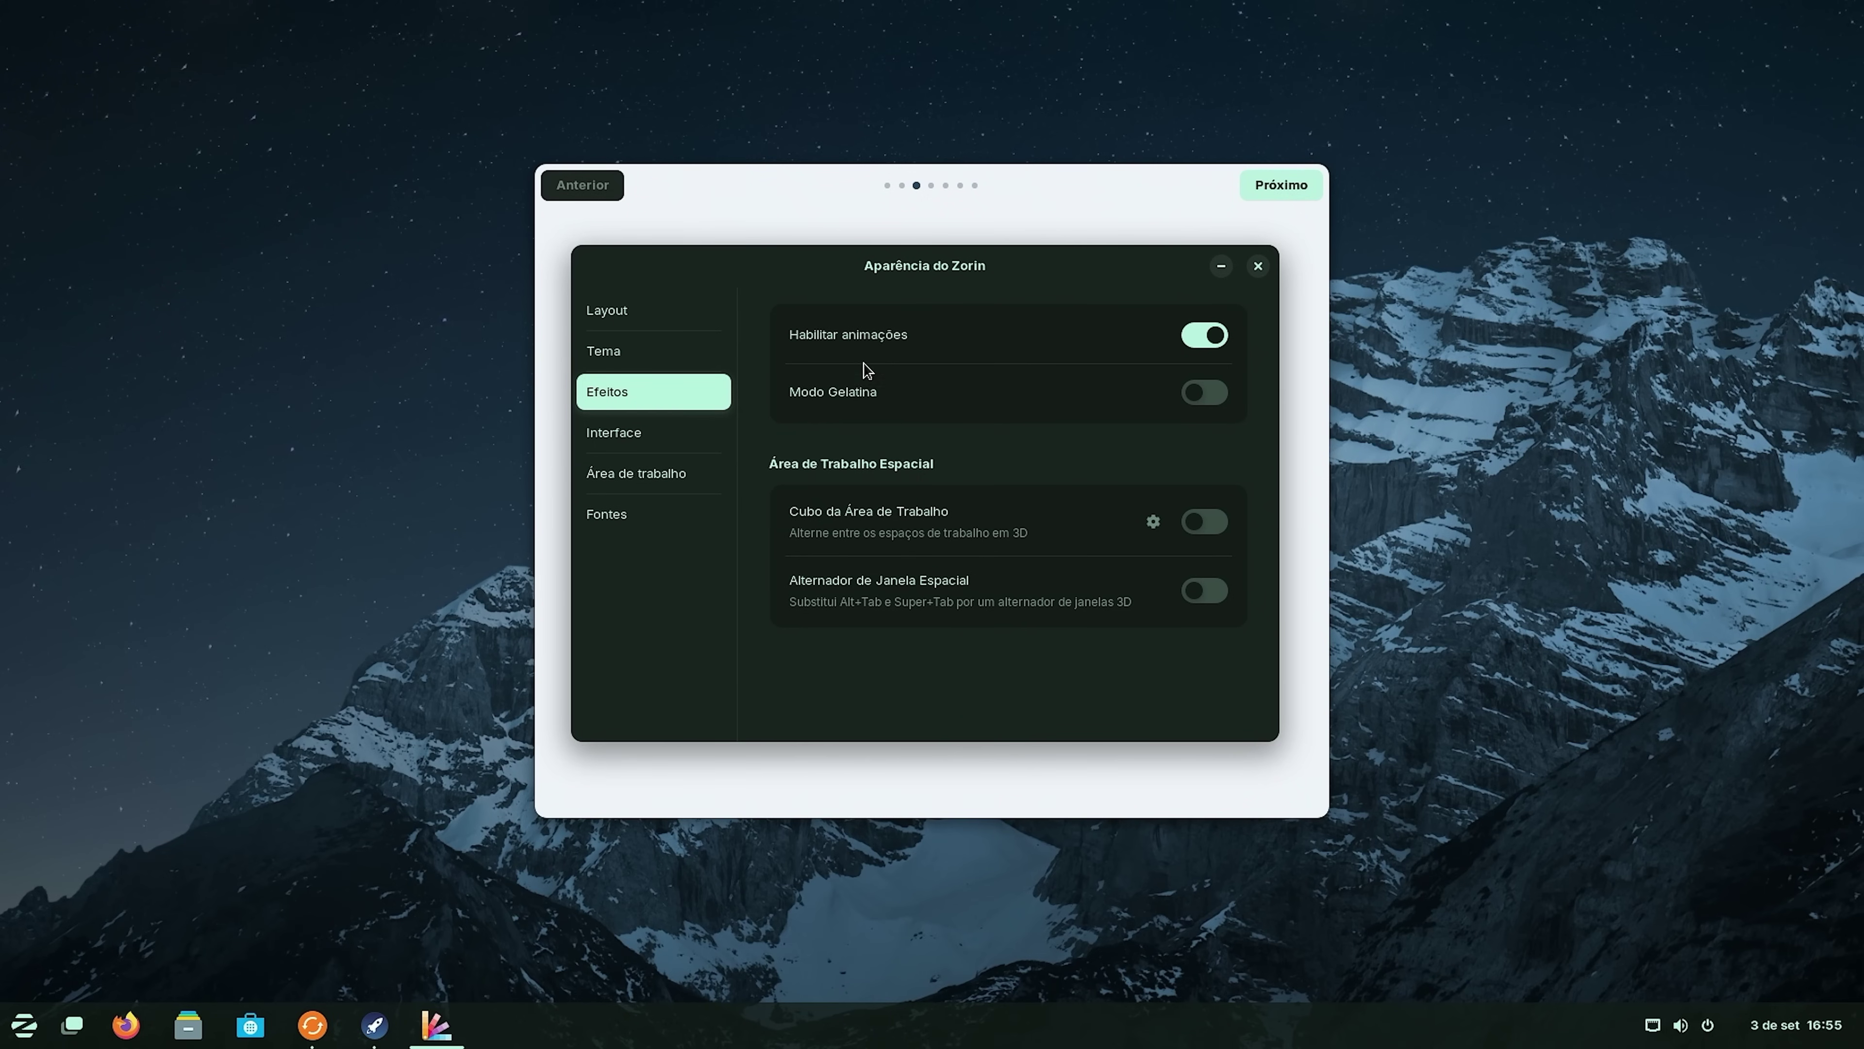
Turn on Modo Gelatina and test the wobbly-window effect by dragging and minimizing the window.
click(1207, 393)
drag(1091, 279, 1222, 237)
click(1362, 229)
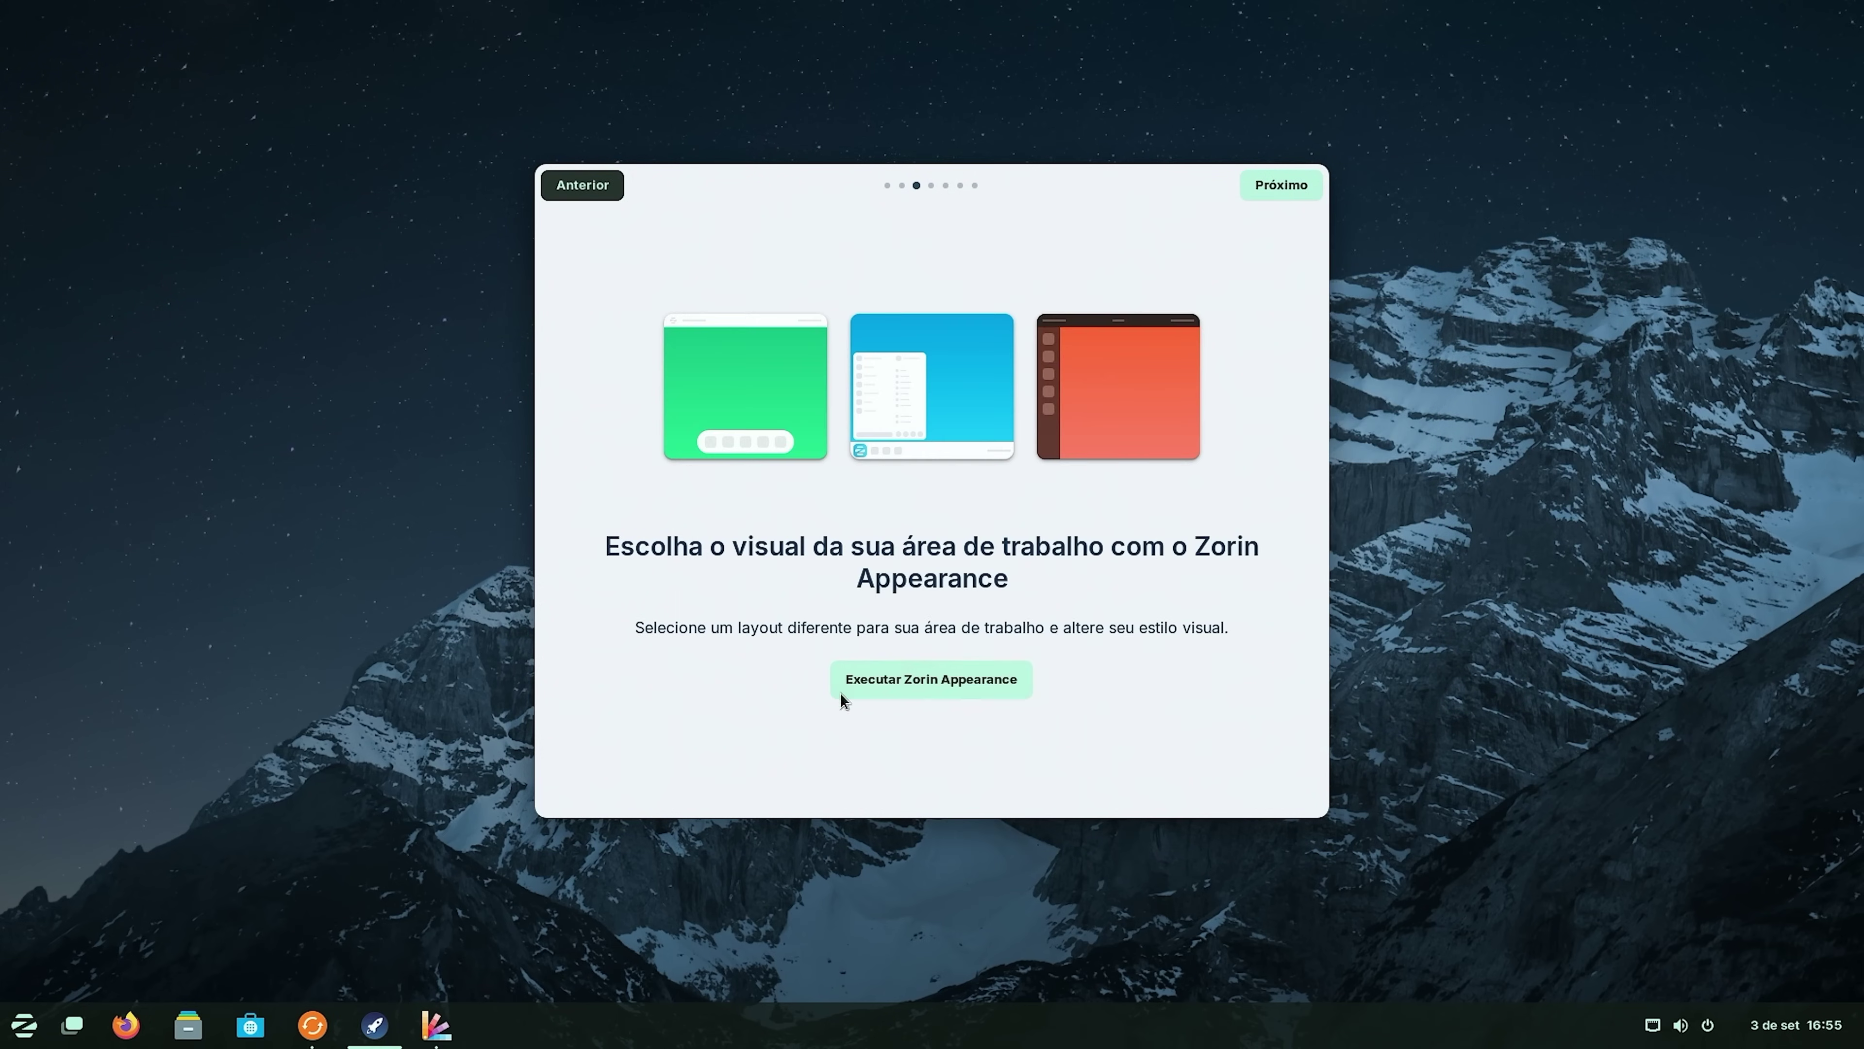
click(436, 1024)
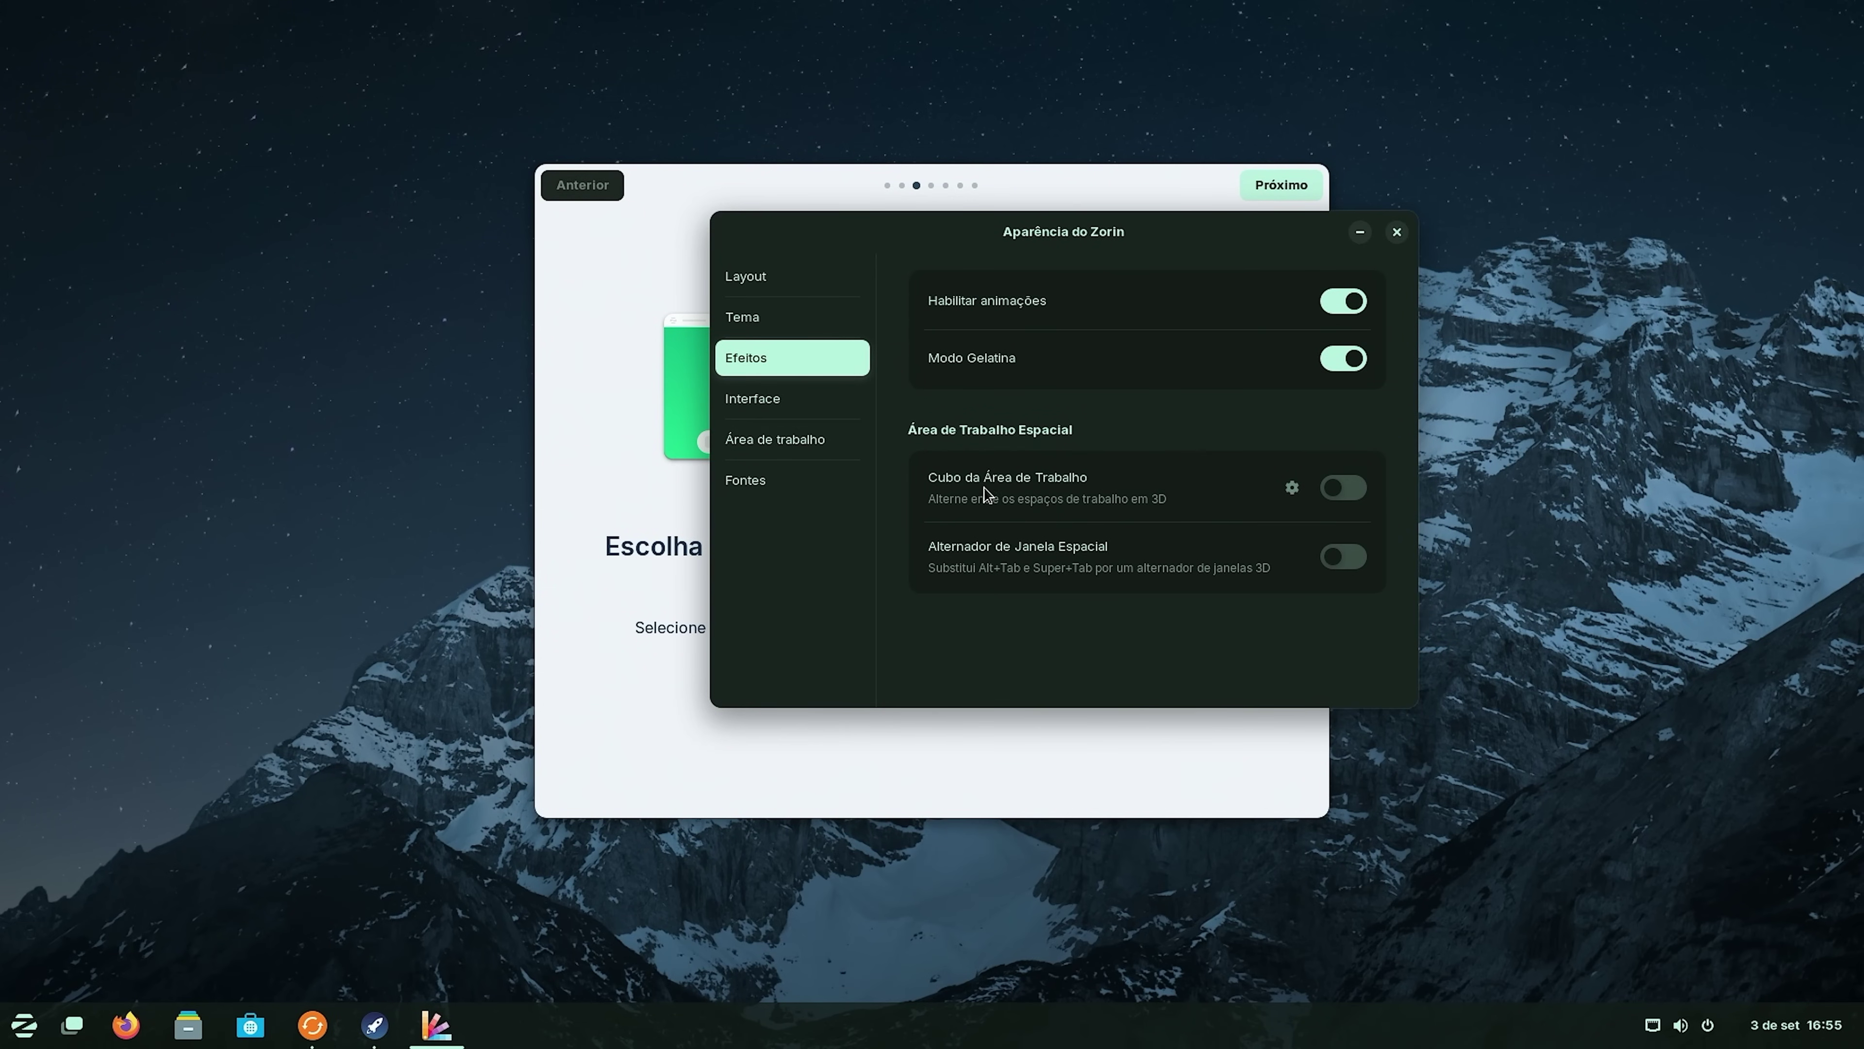
Enable Cubo da Área de Trabalho, try rotating the workspace cube, then go to Interface.
click(1346, 492)
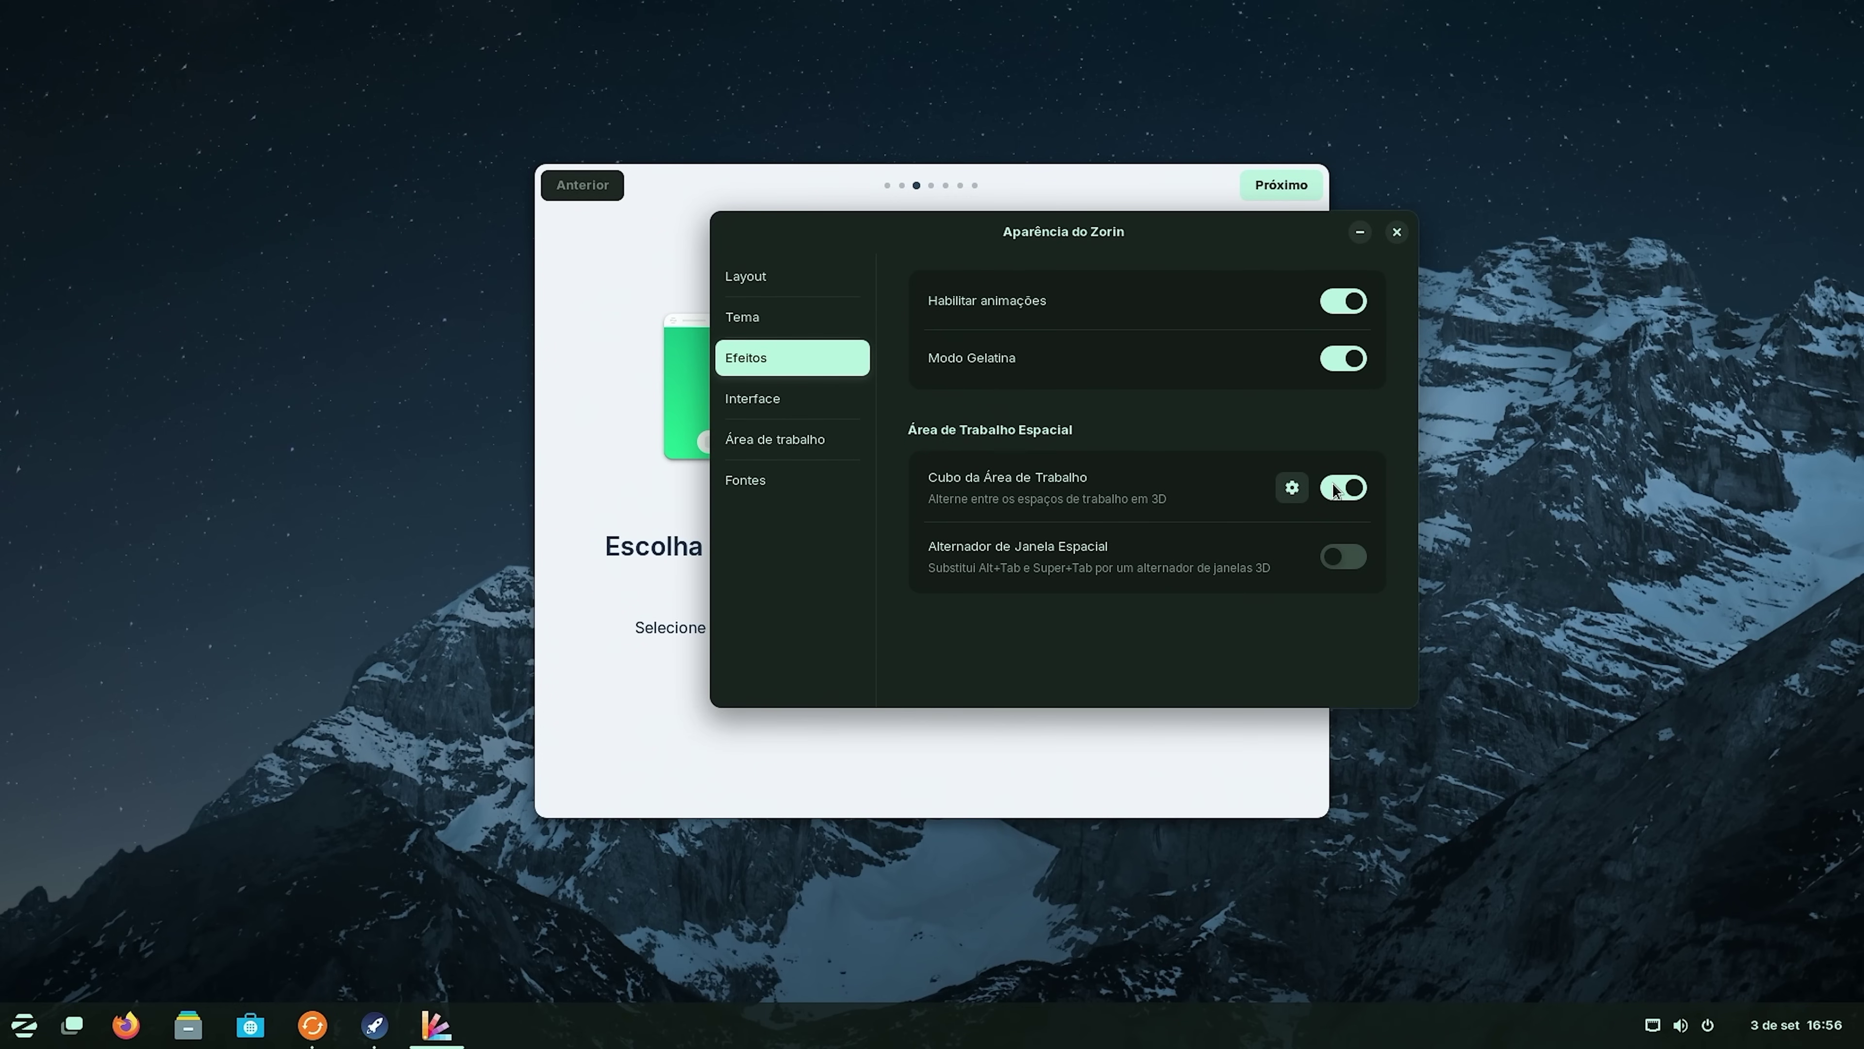
key(super)
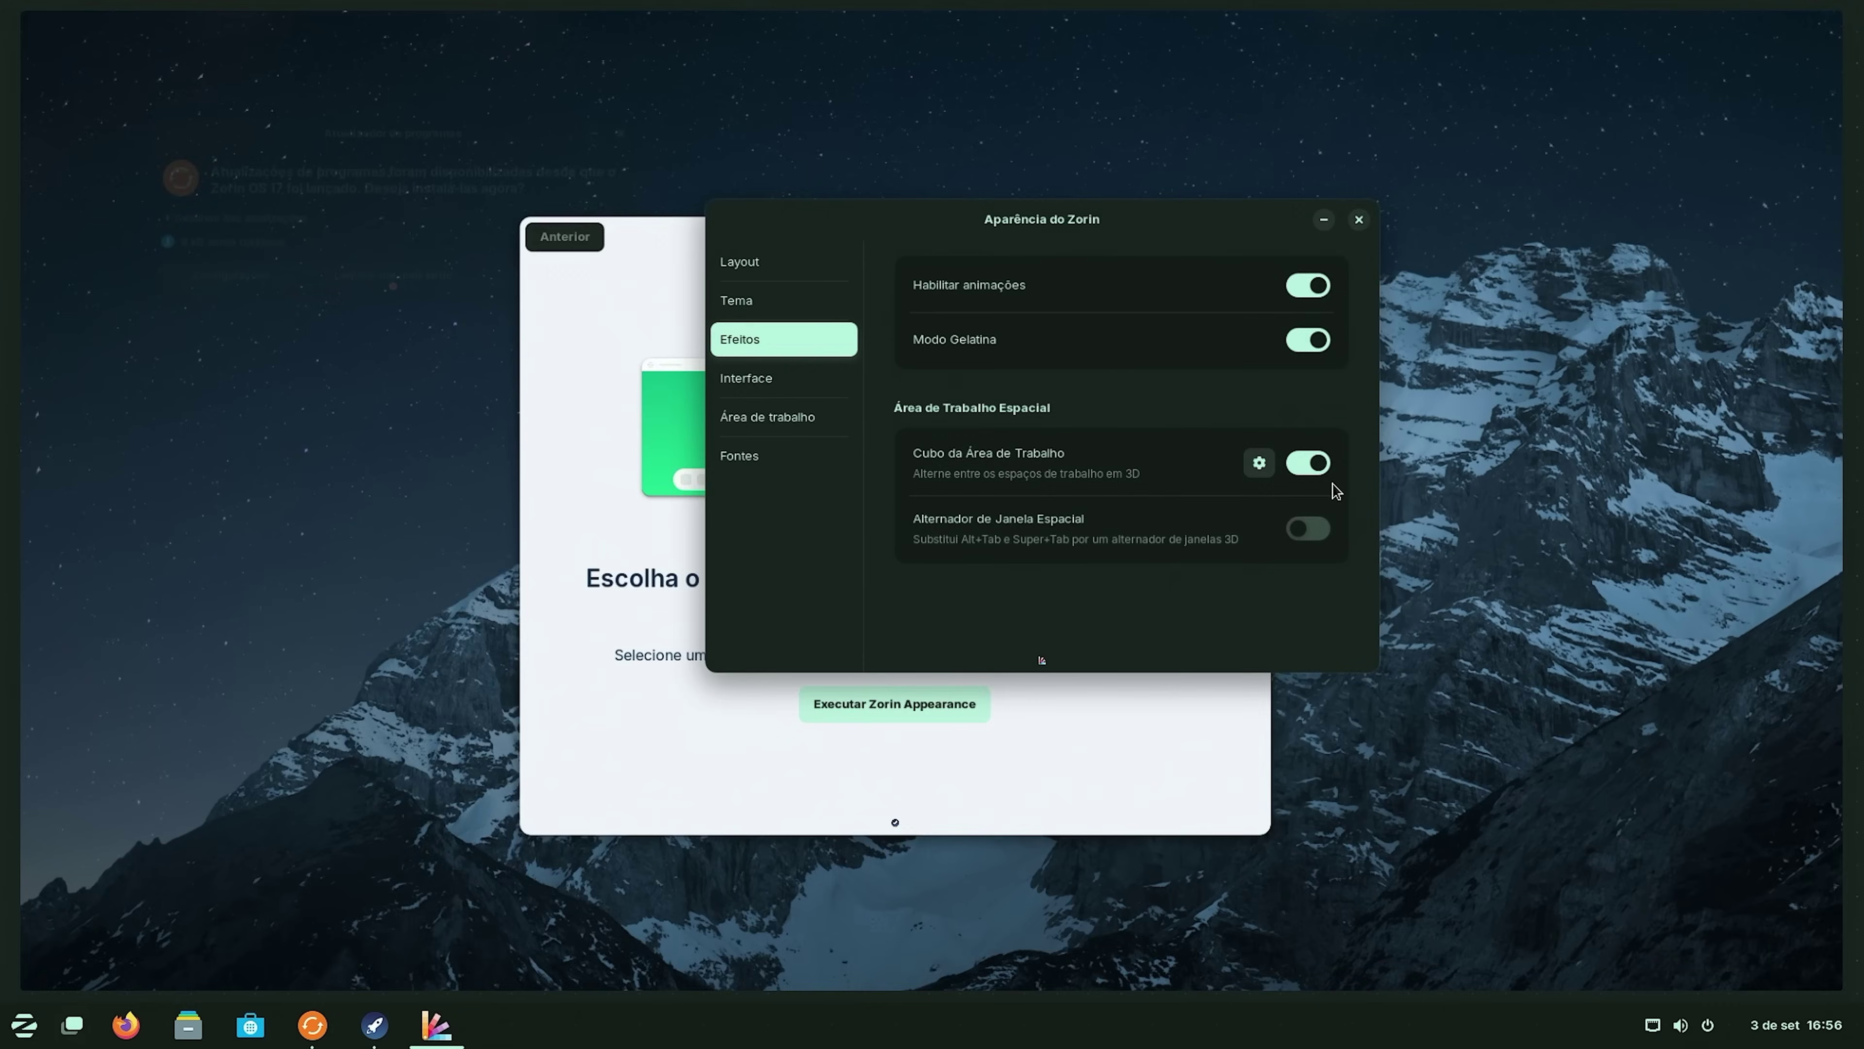
drag(1355, 526, 1150, 541)
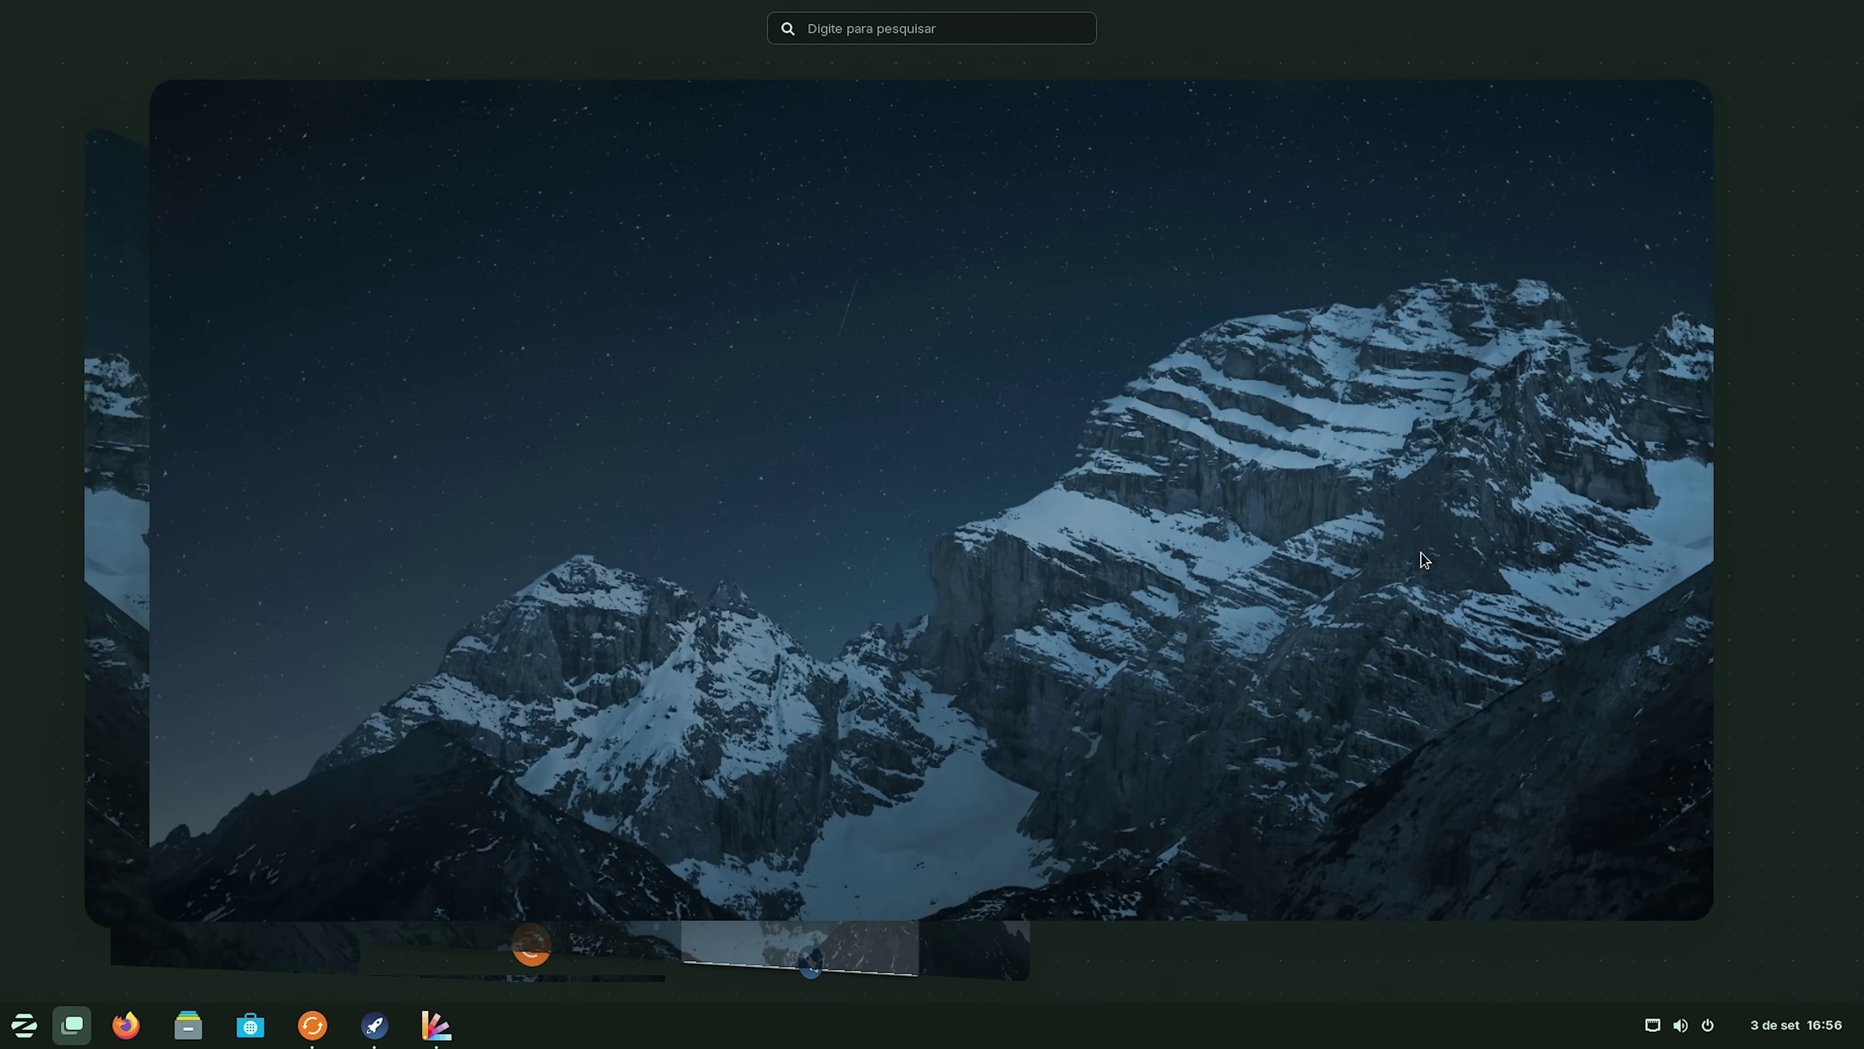
click(684, 519)
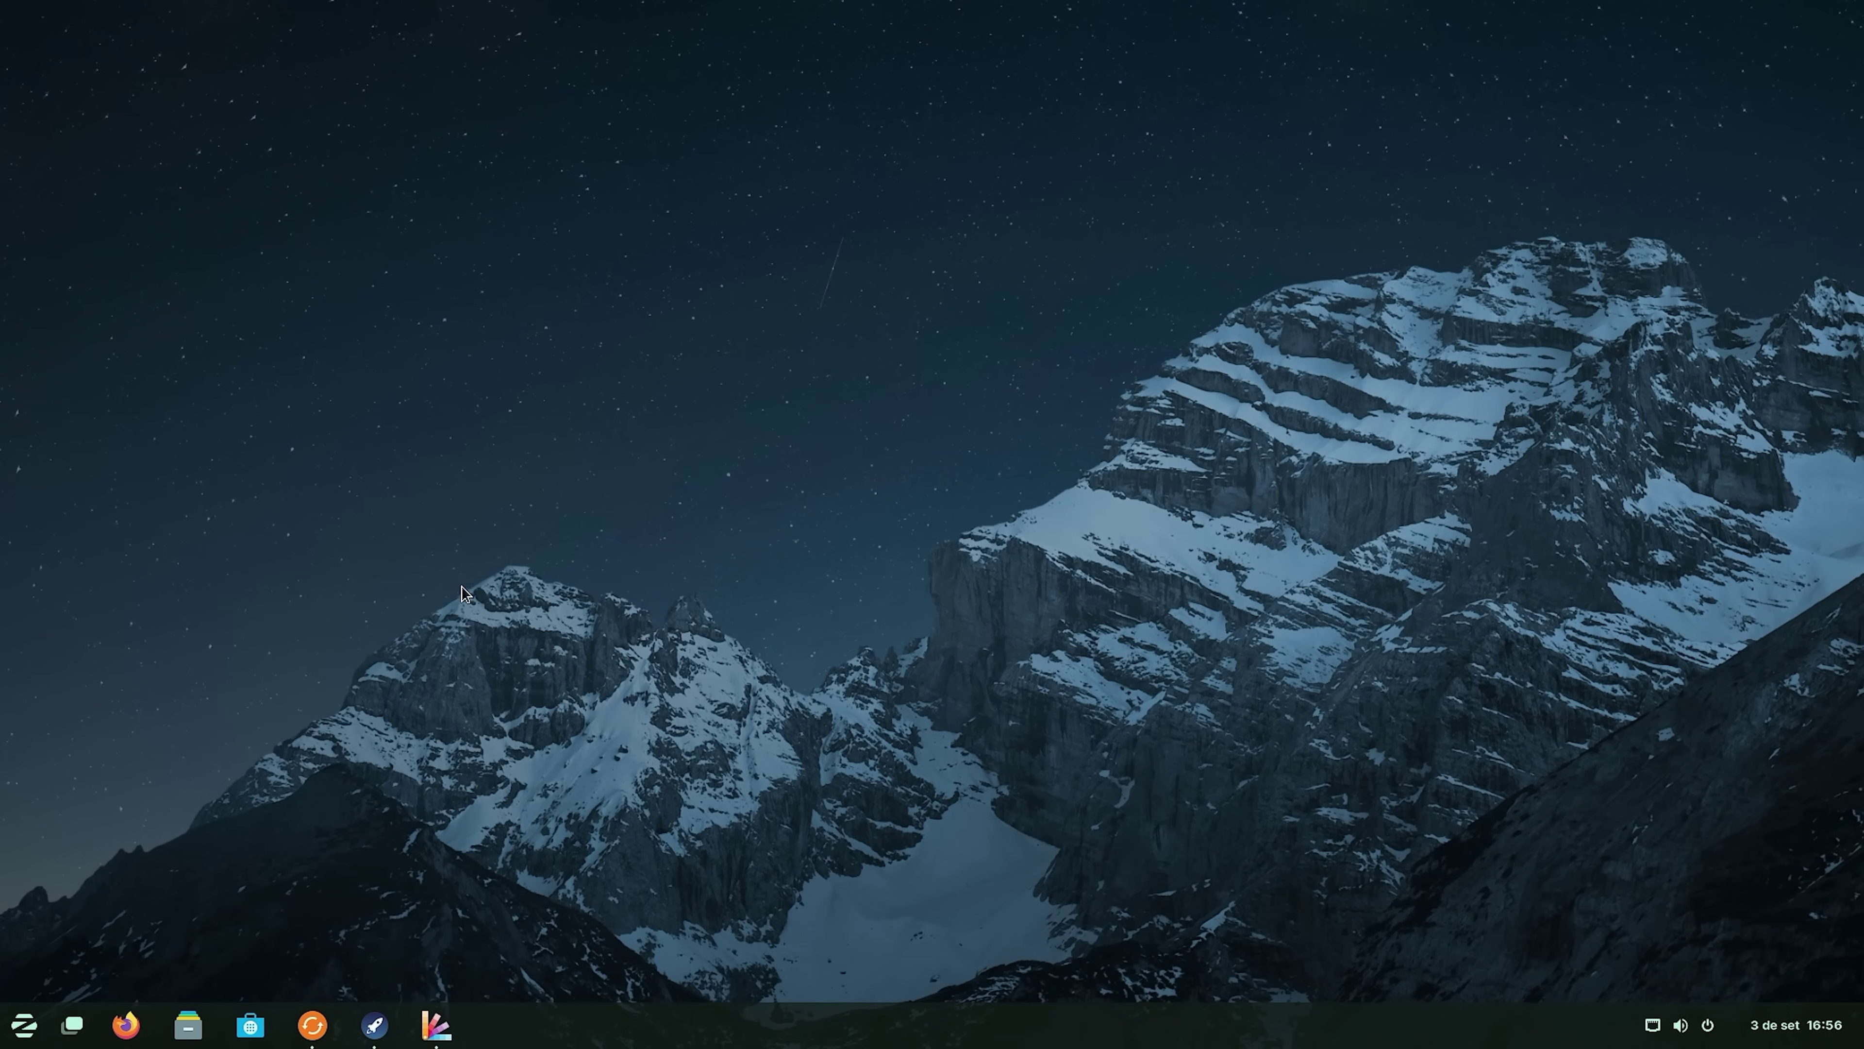
key(super)
drag(445, 483, 1042, 576)
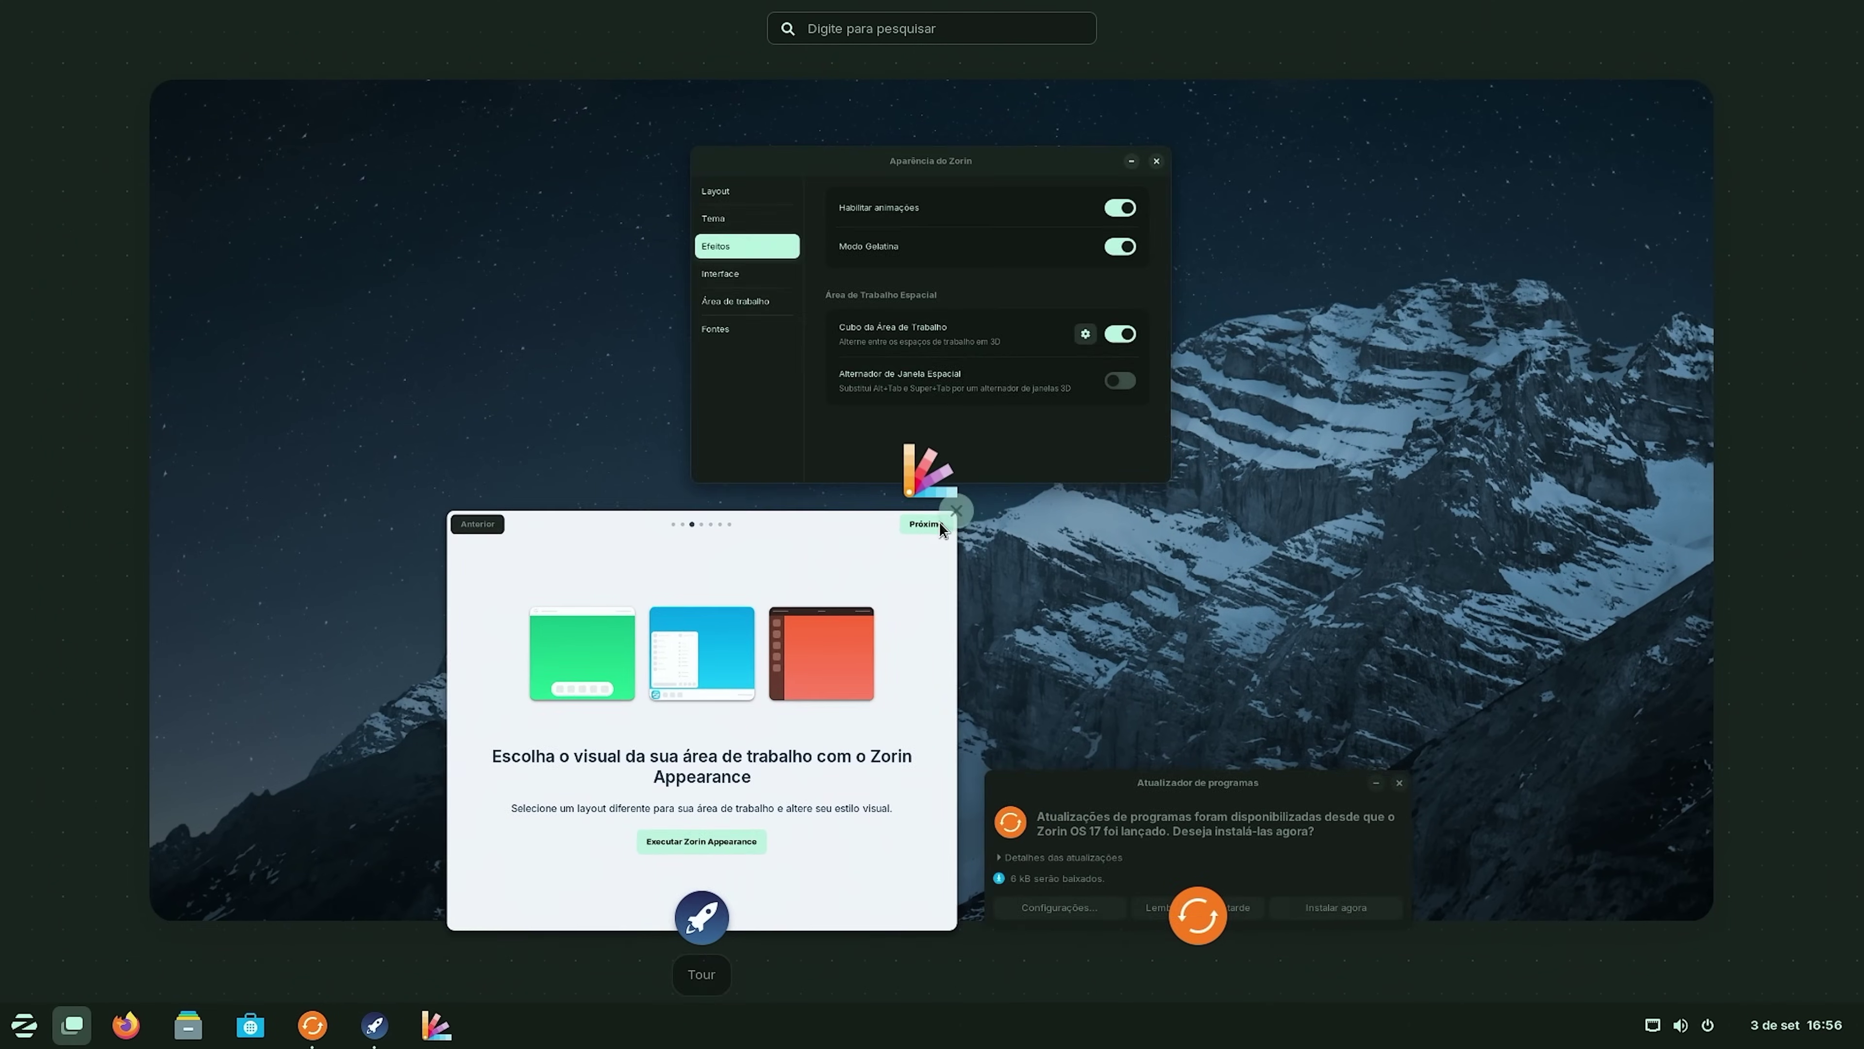
click(1046, 584)
click(864, 398)
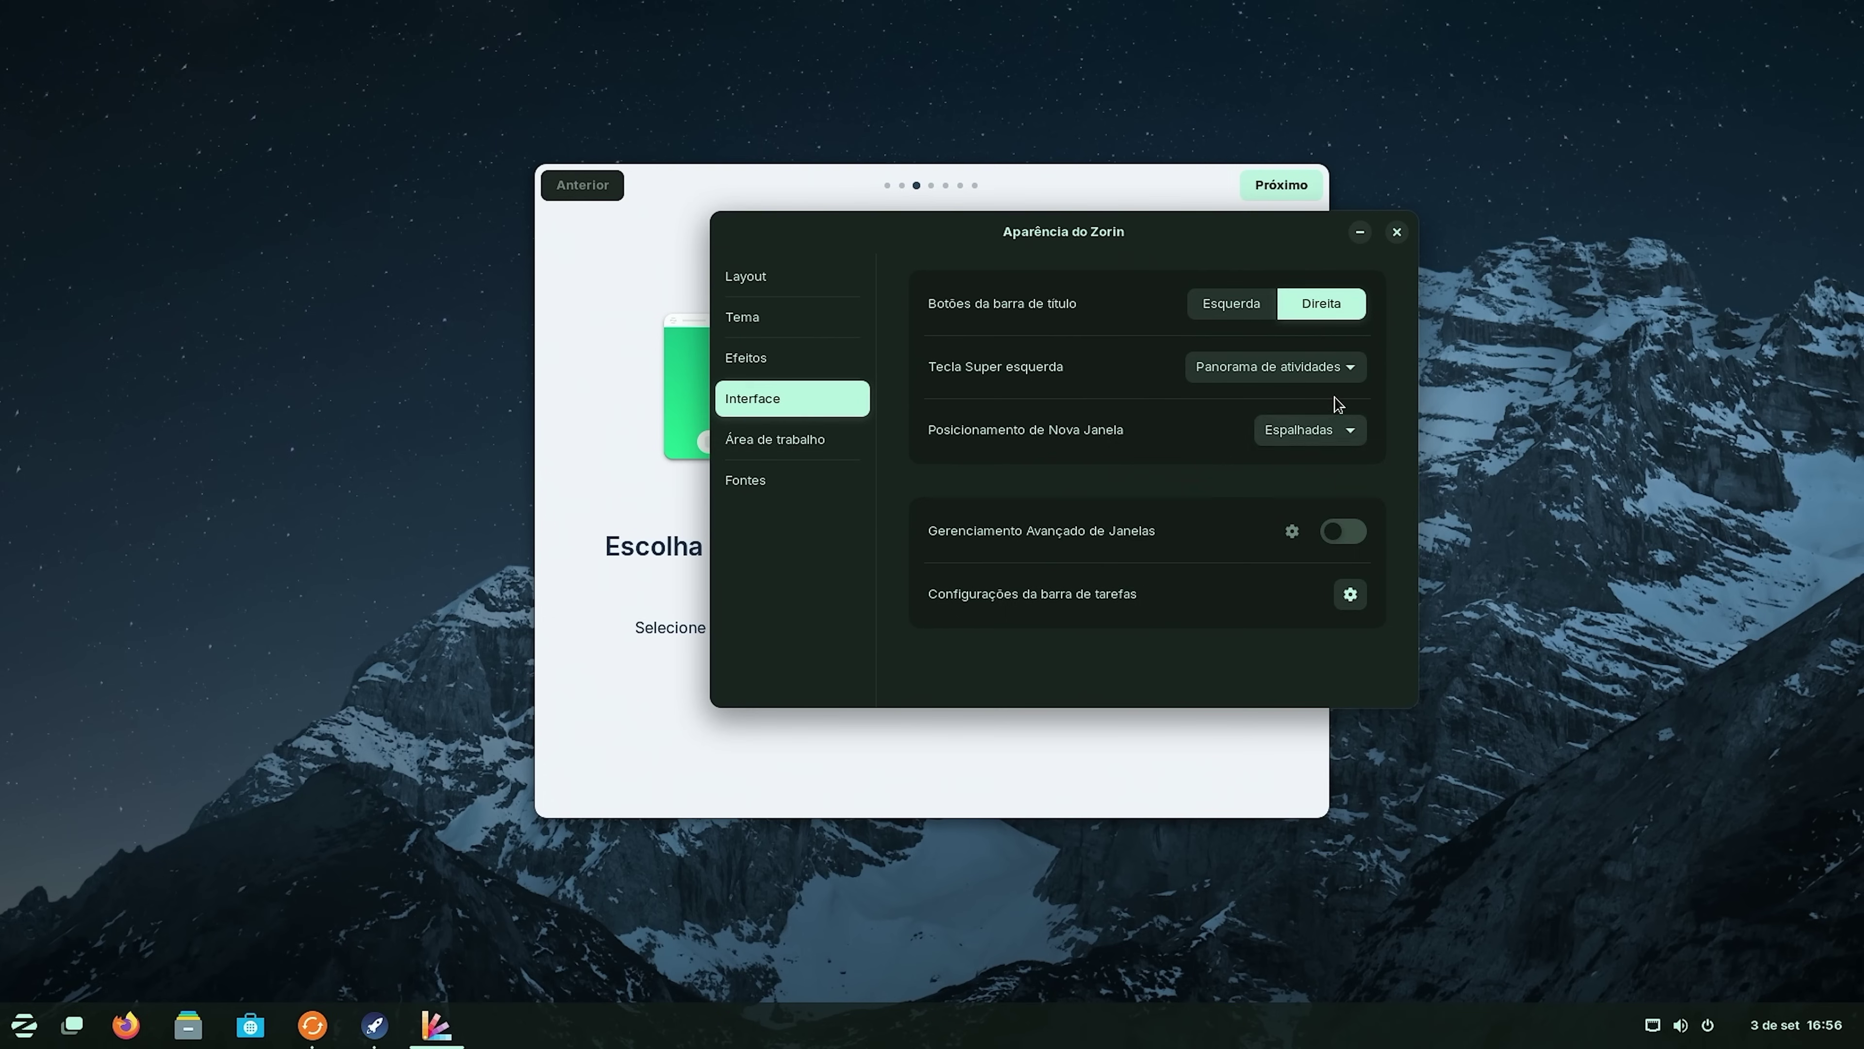
Keep desktop icon size Padrão and show Pasta pessoal and Lixeira icons on the desktop.
key(Down)
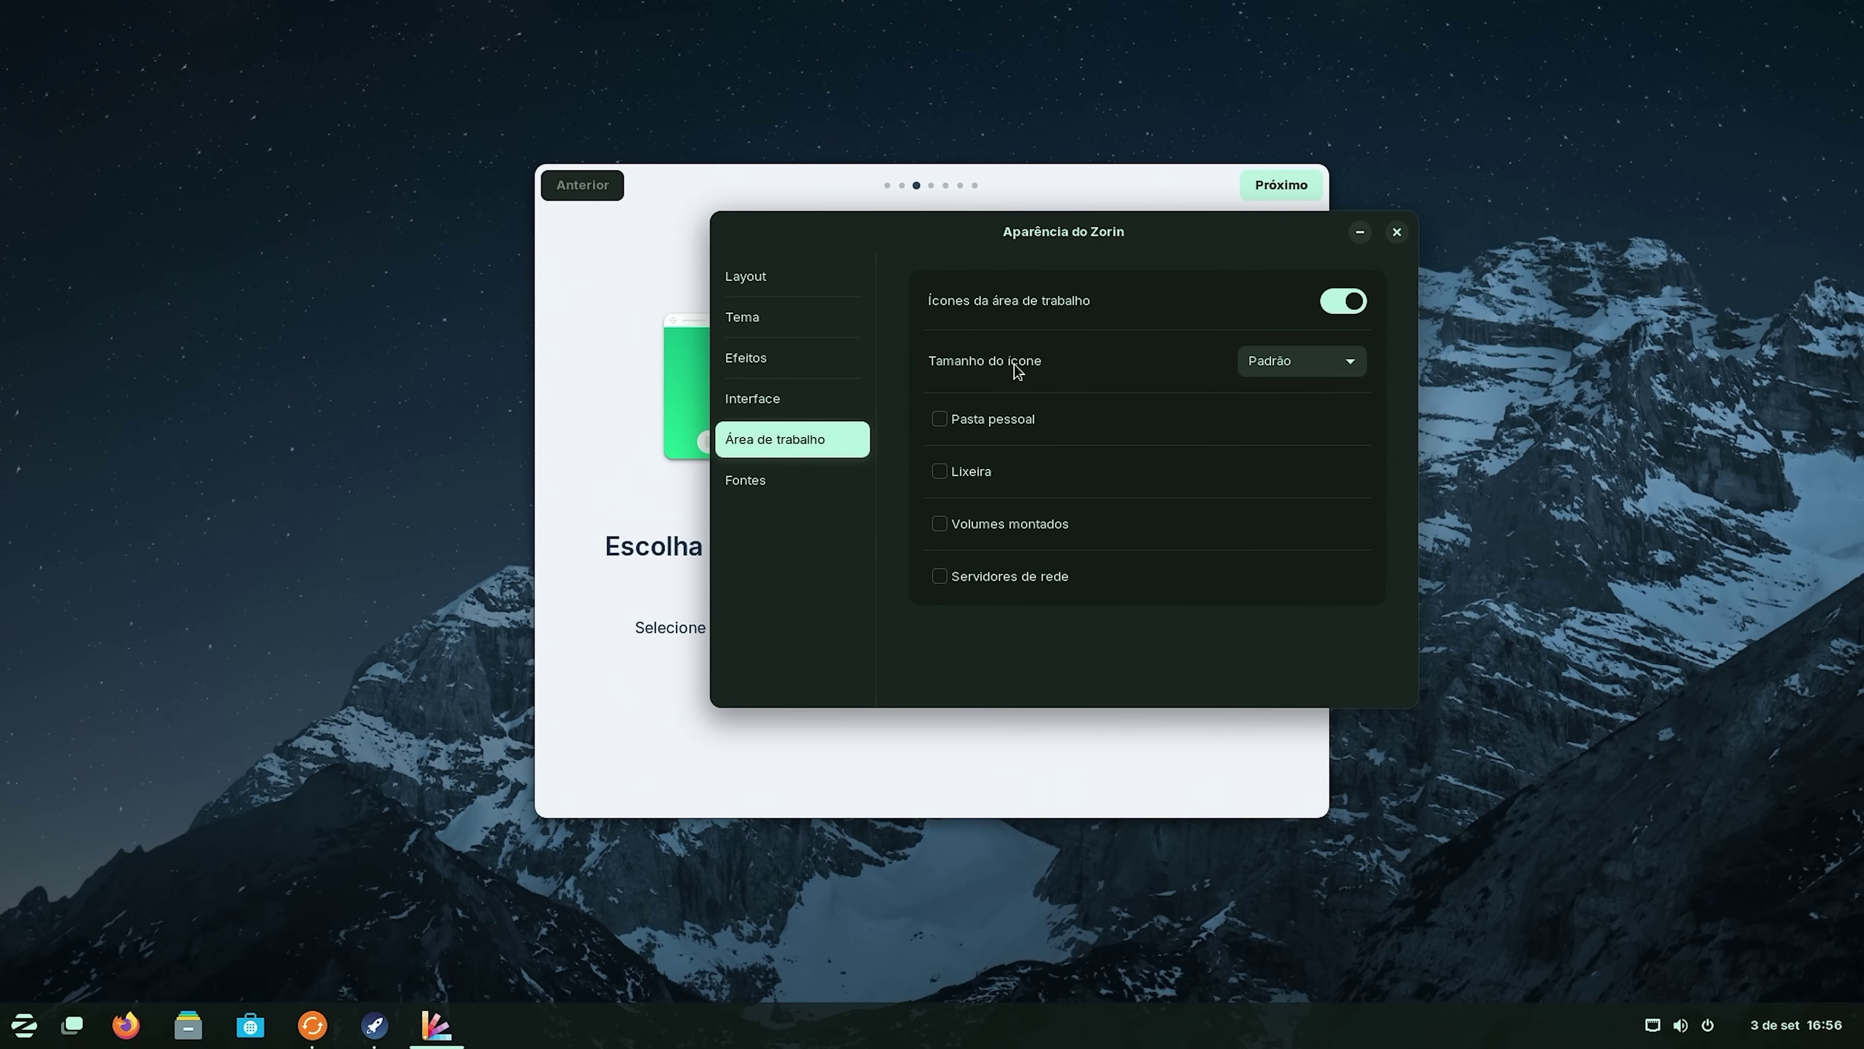
click(1312, 359)
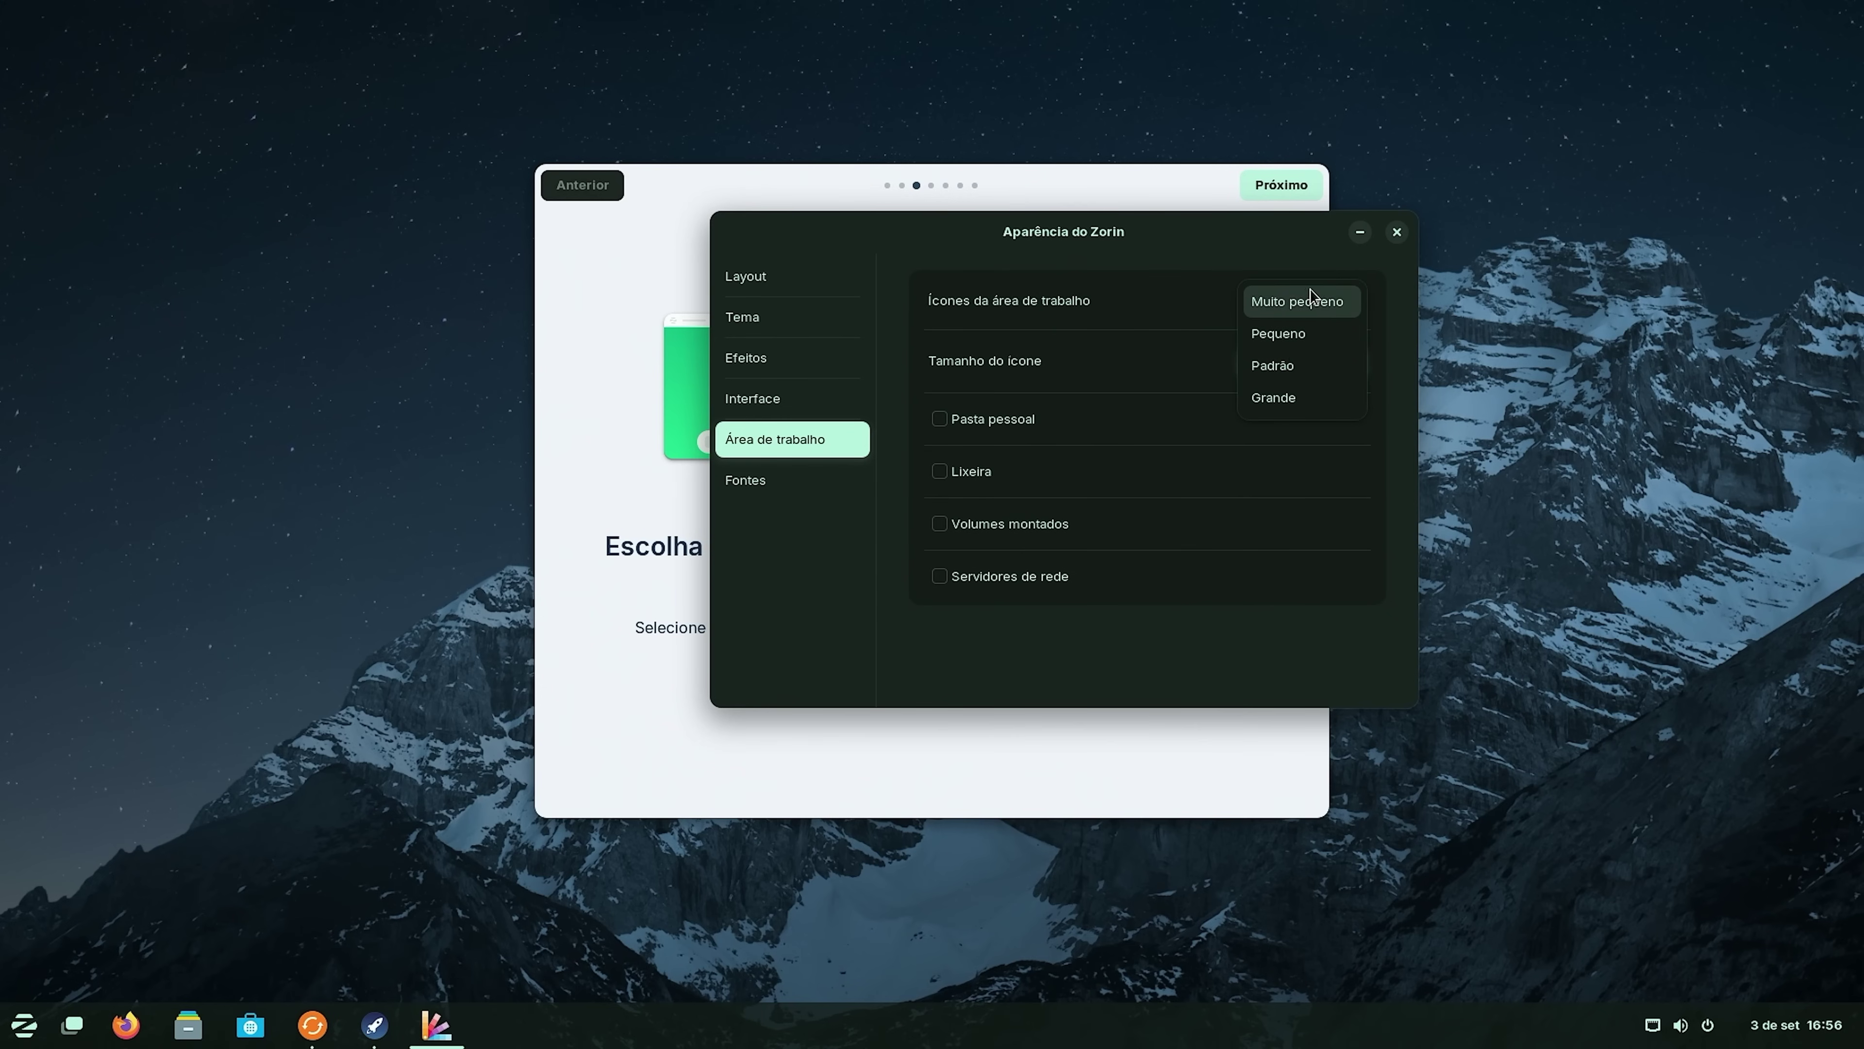
click(923, 516)
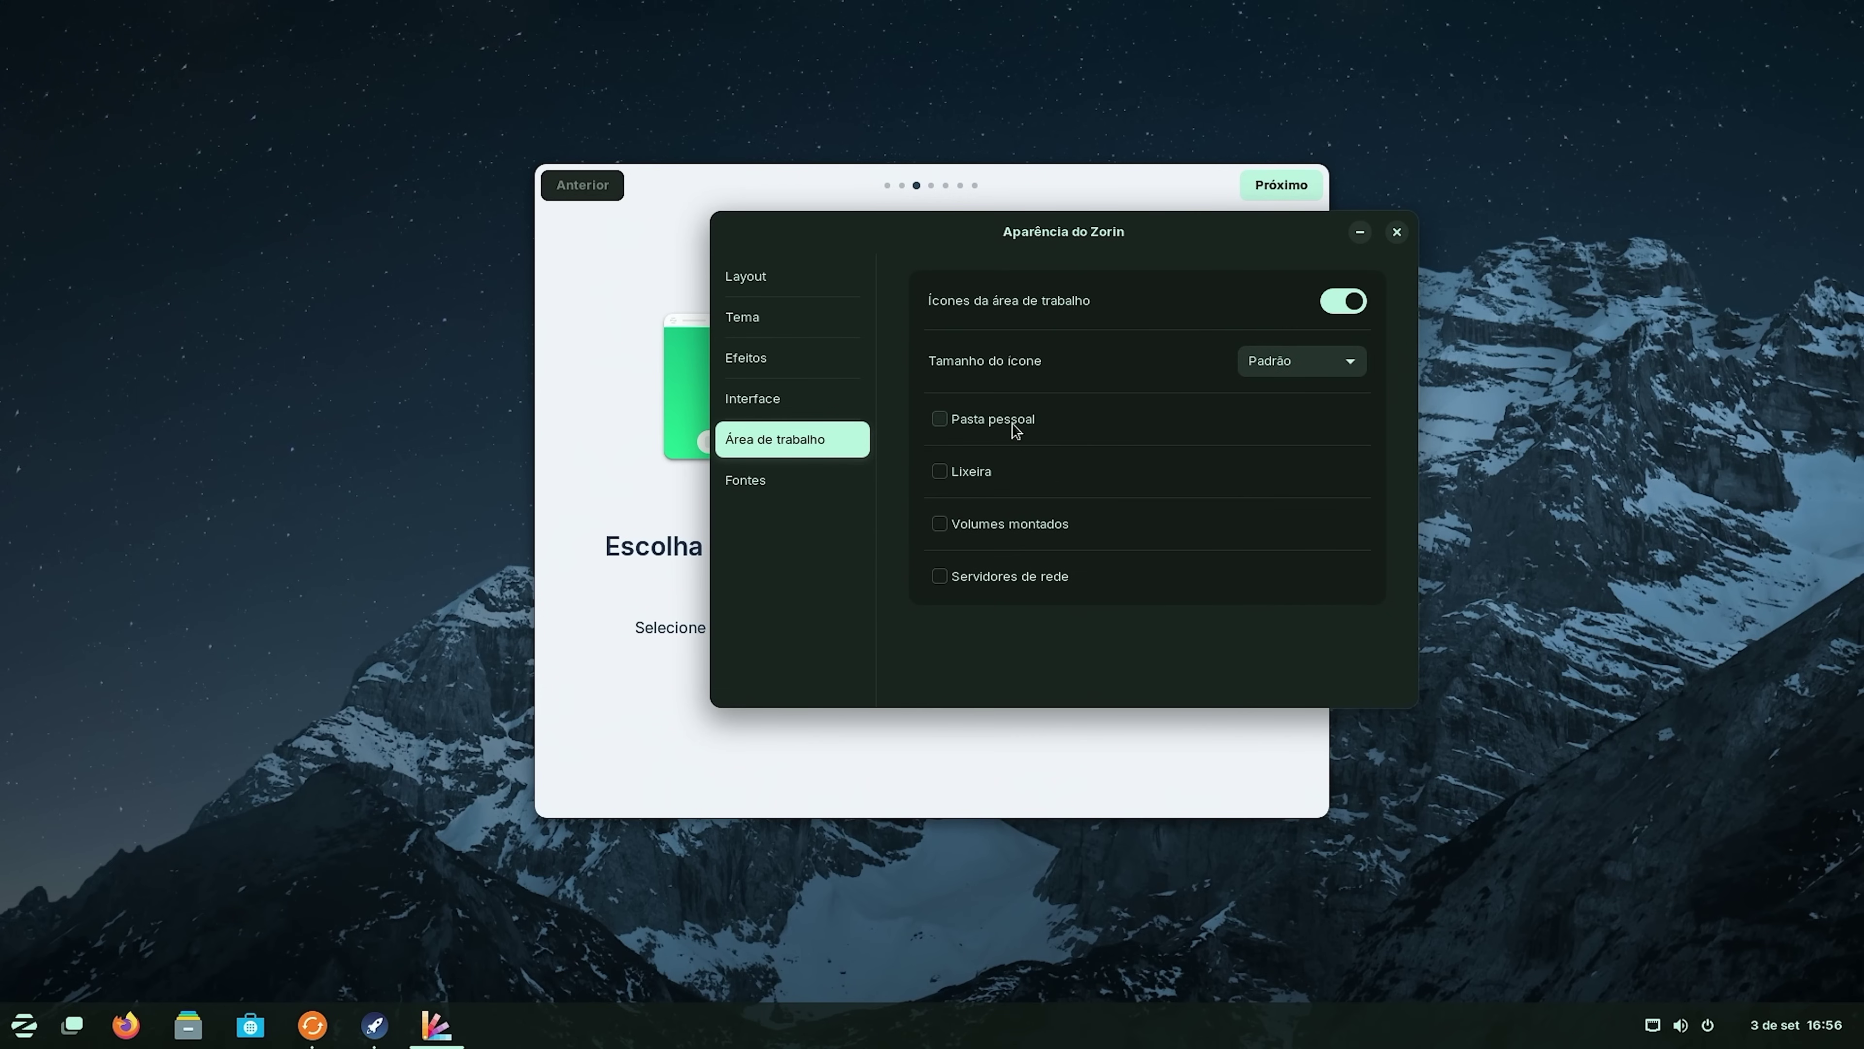
click(946, 418)
click(945, 472)
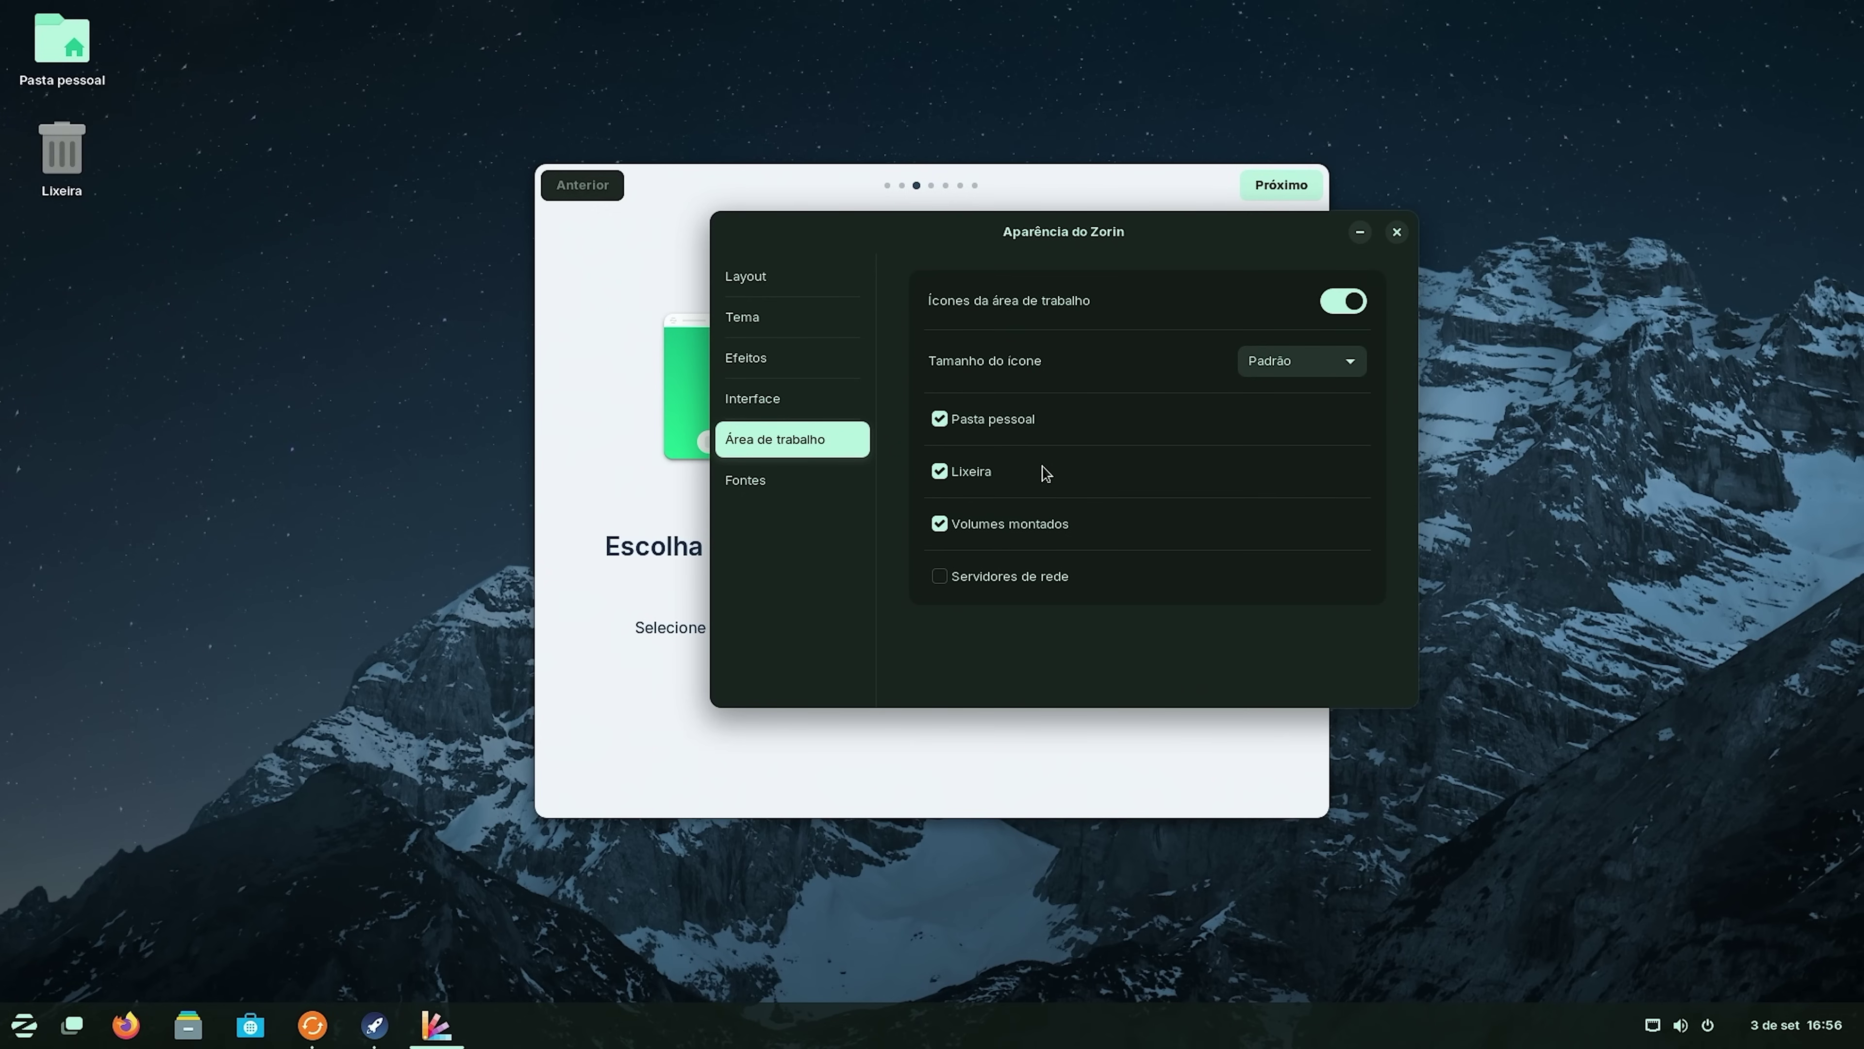
Browse the Fontes, Interface, Efeitos, Tema and Layout pages, then close Aparência do Zorin.
click(796, 488)
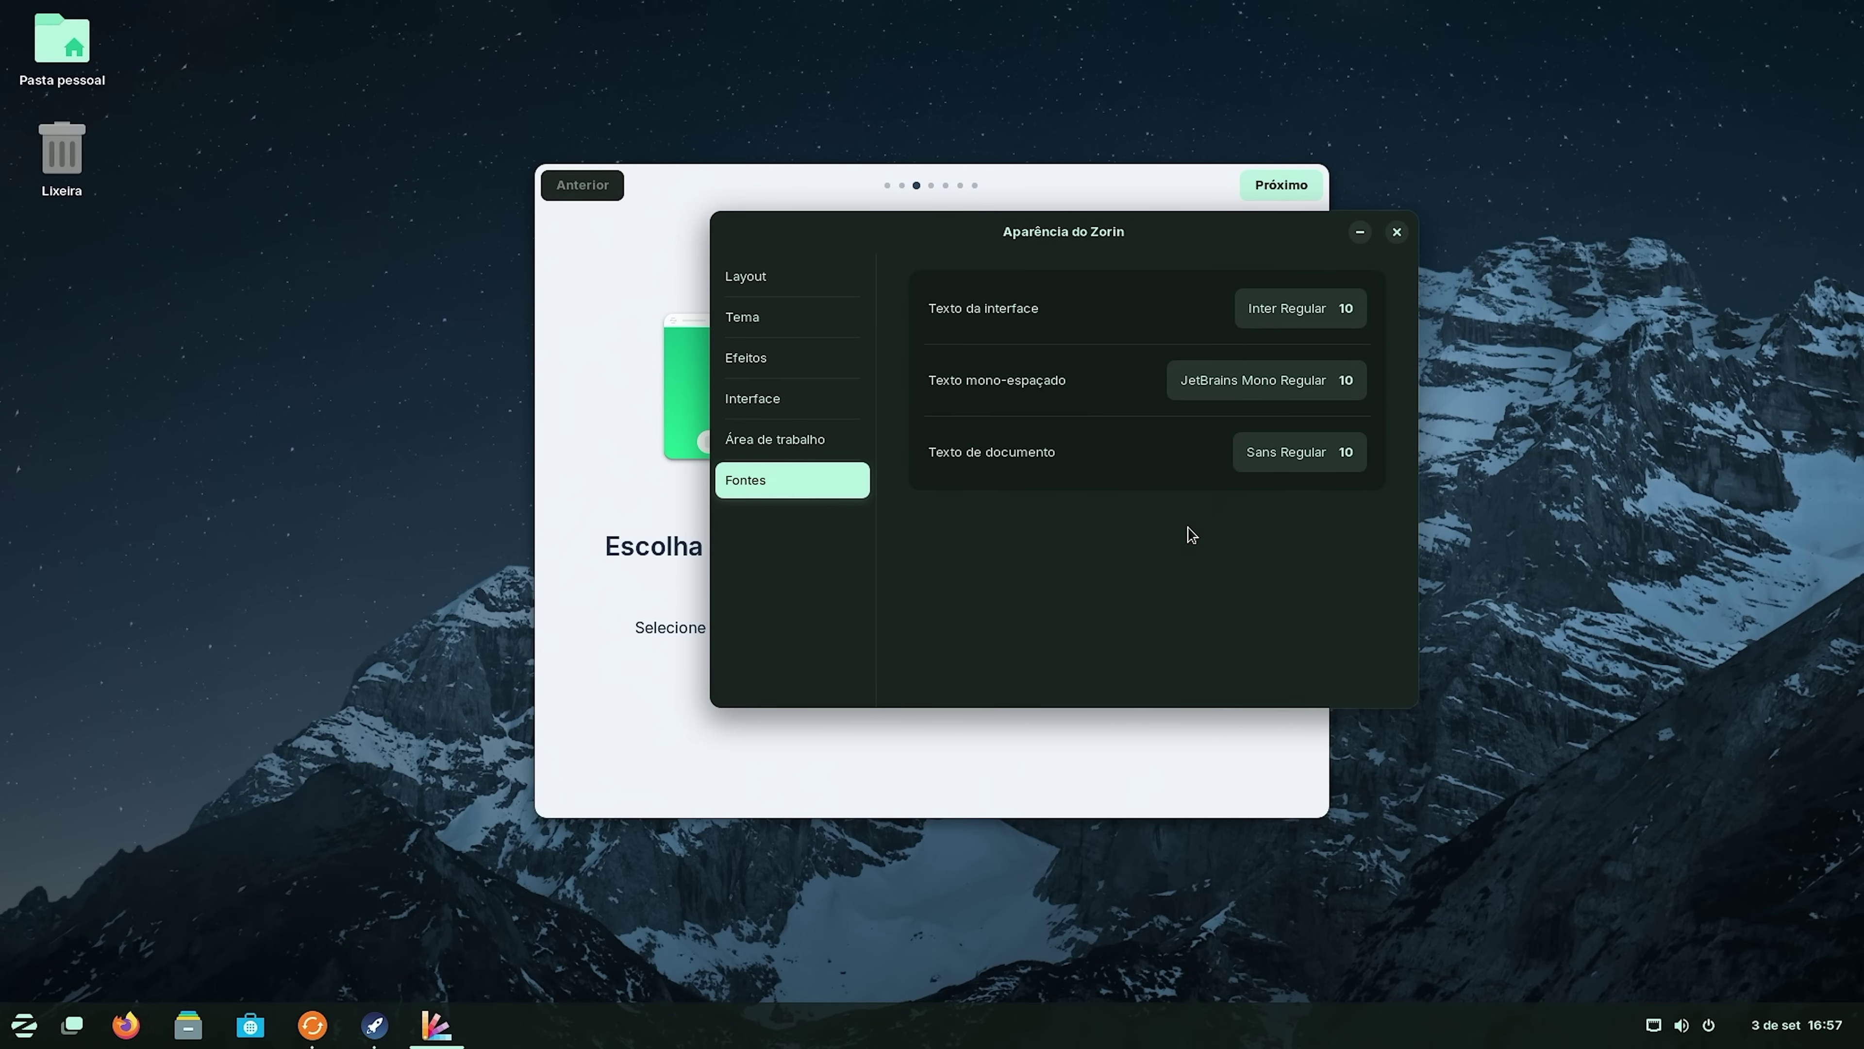
click(779, 439)
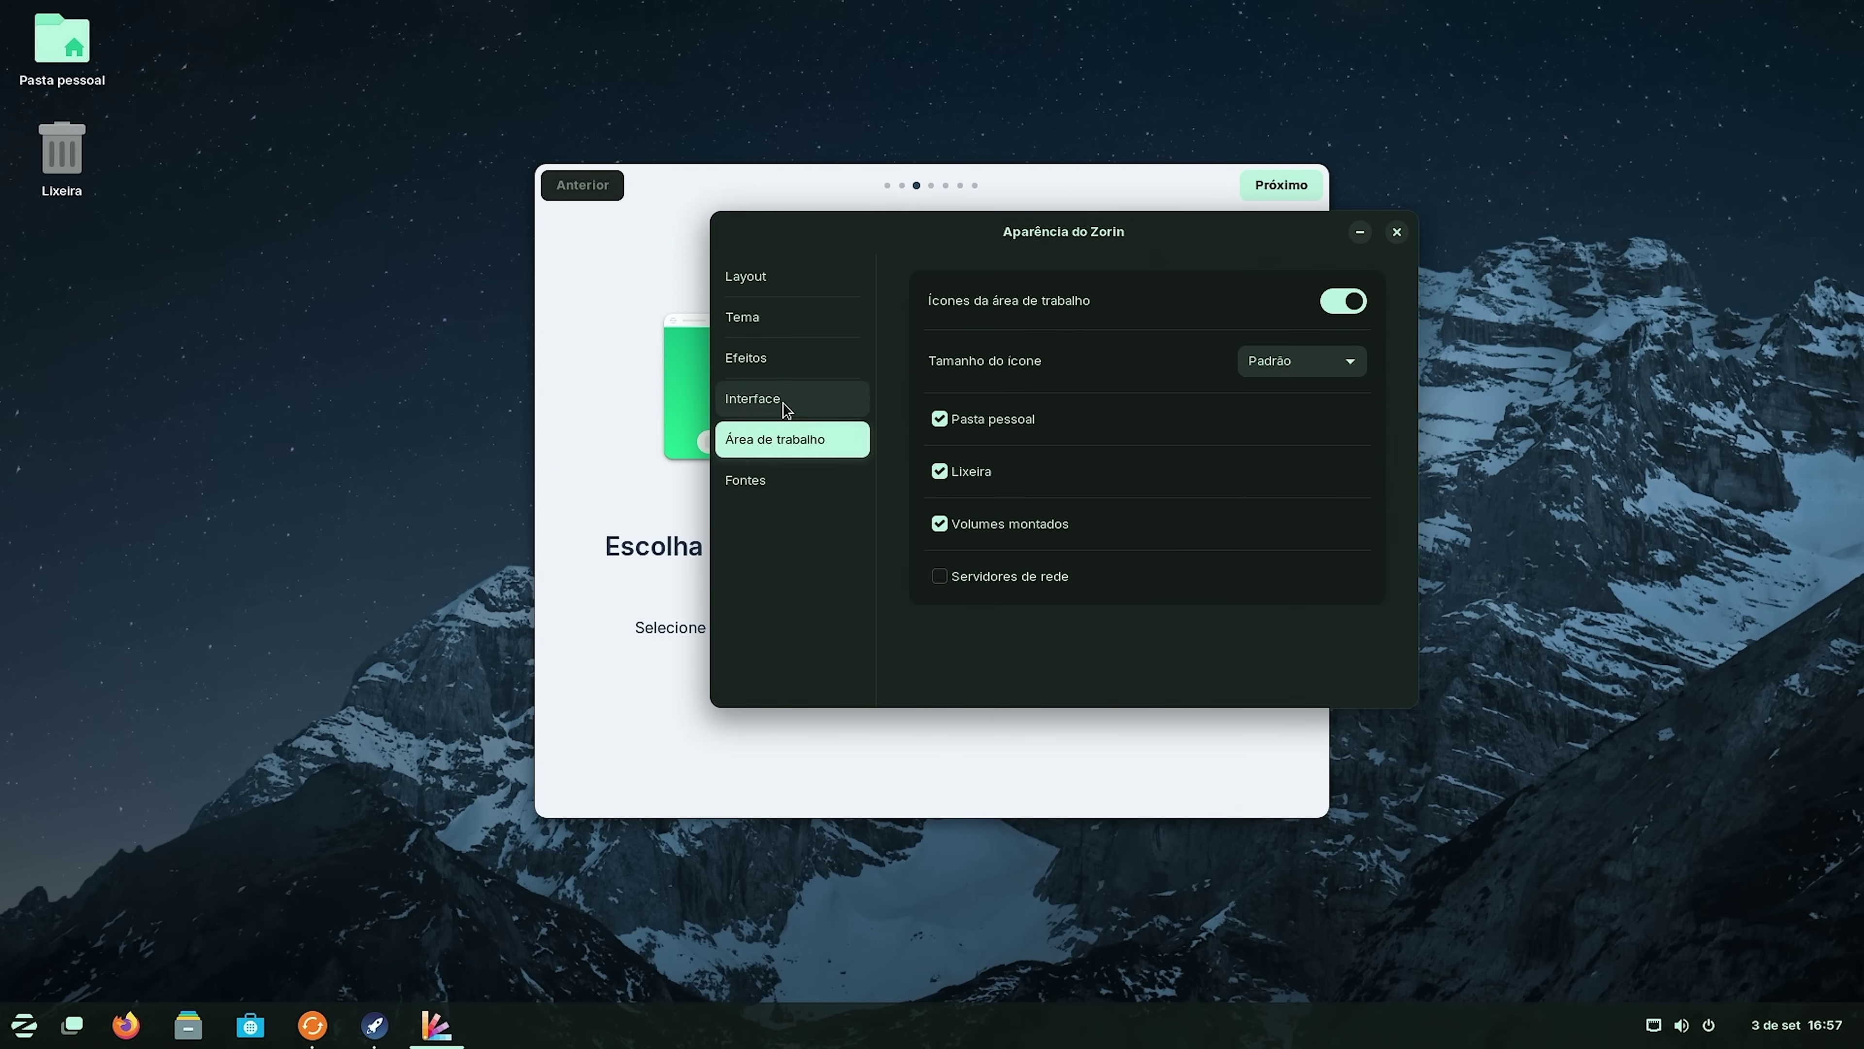
click(770, 398)
click(780, 358)
click(775, 317)
click(778, 277)
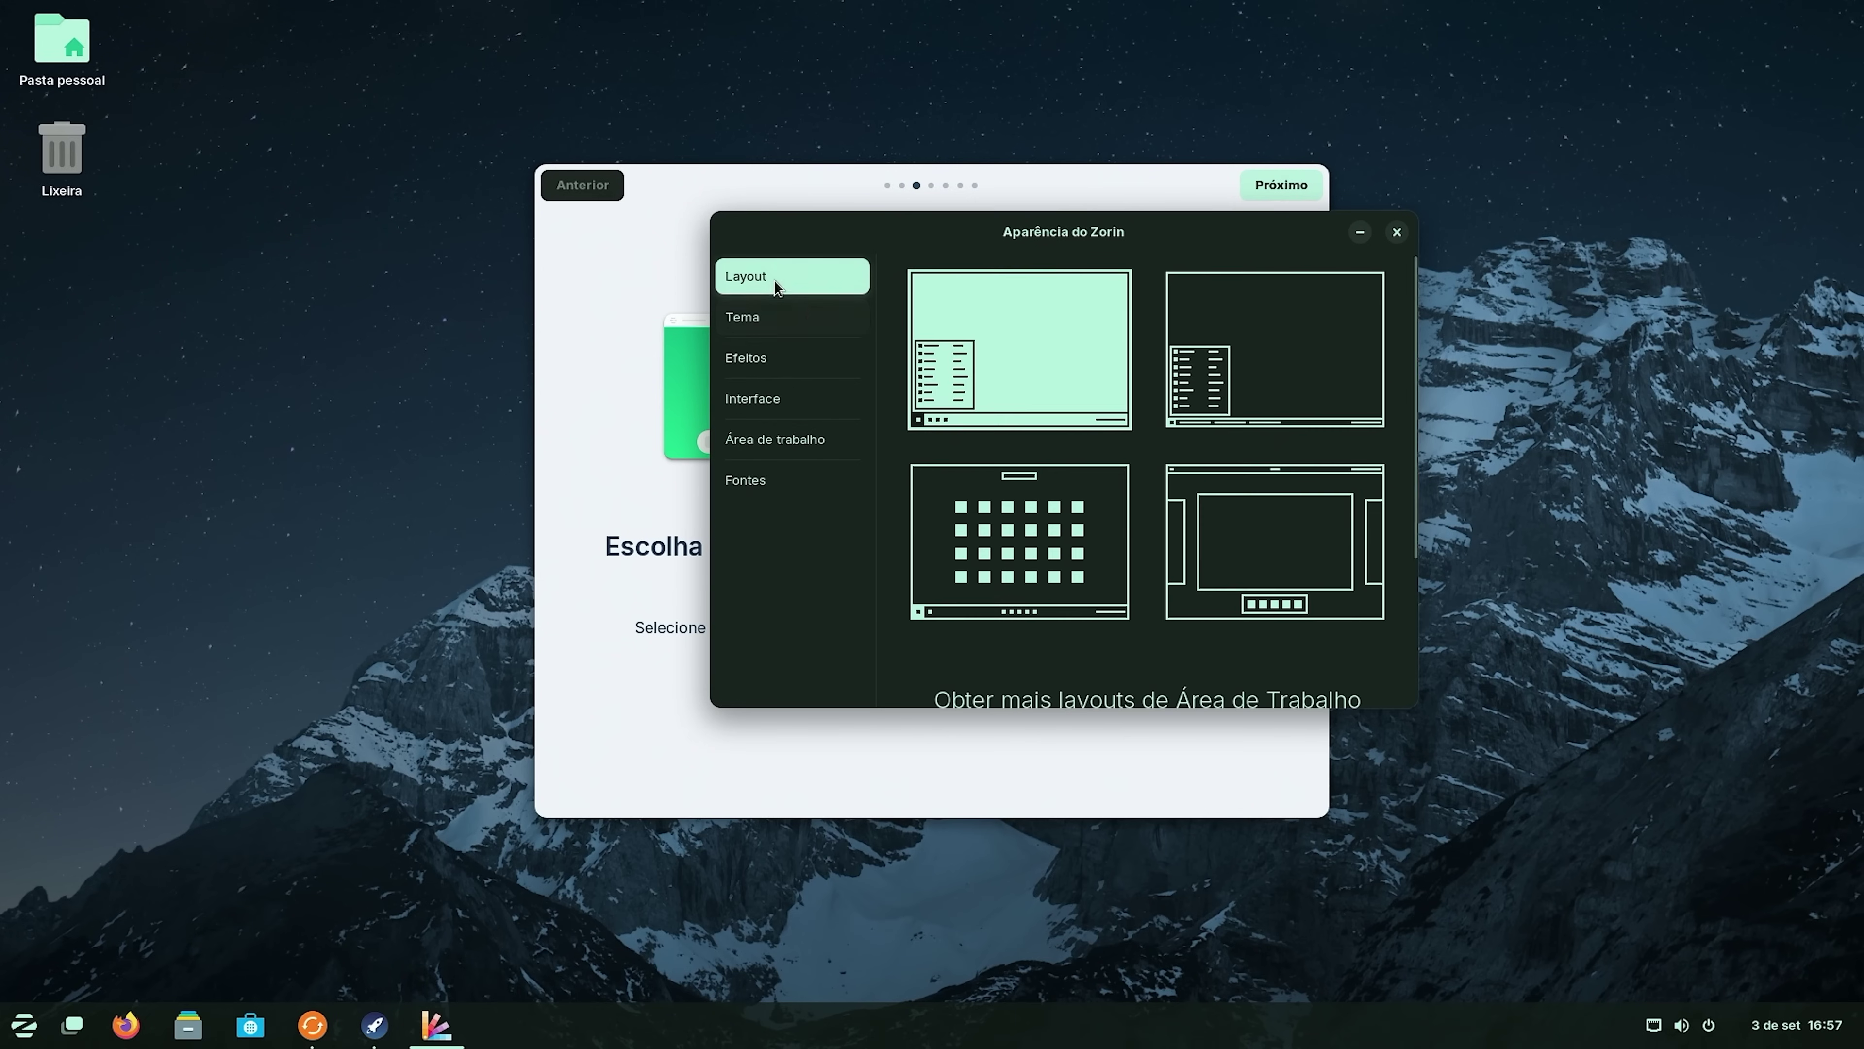
click(1397, 232)
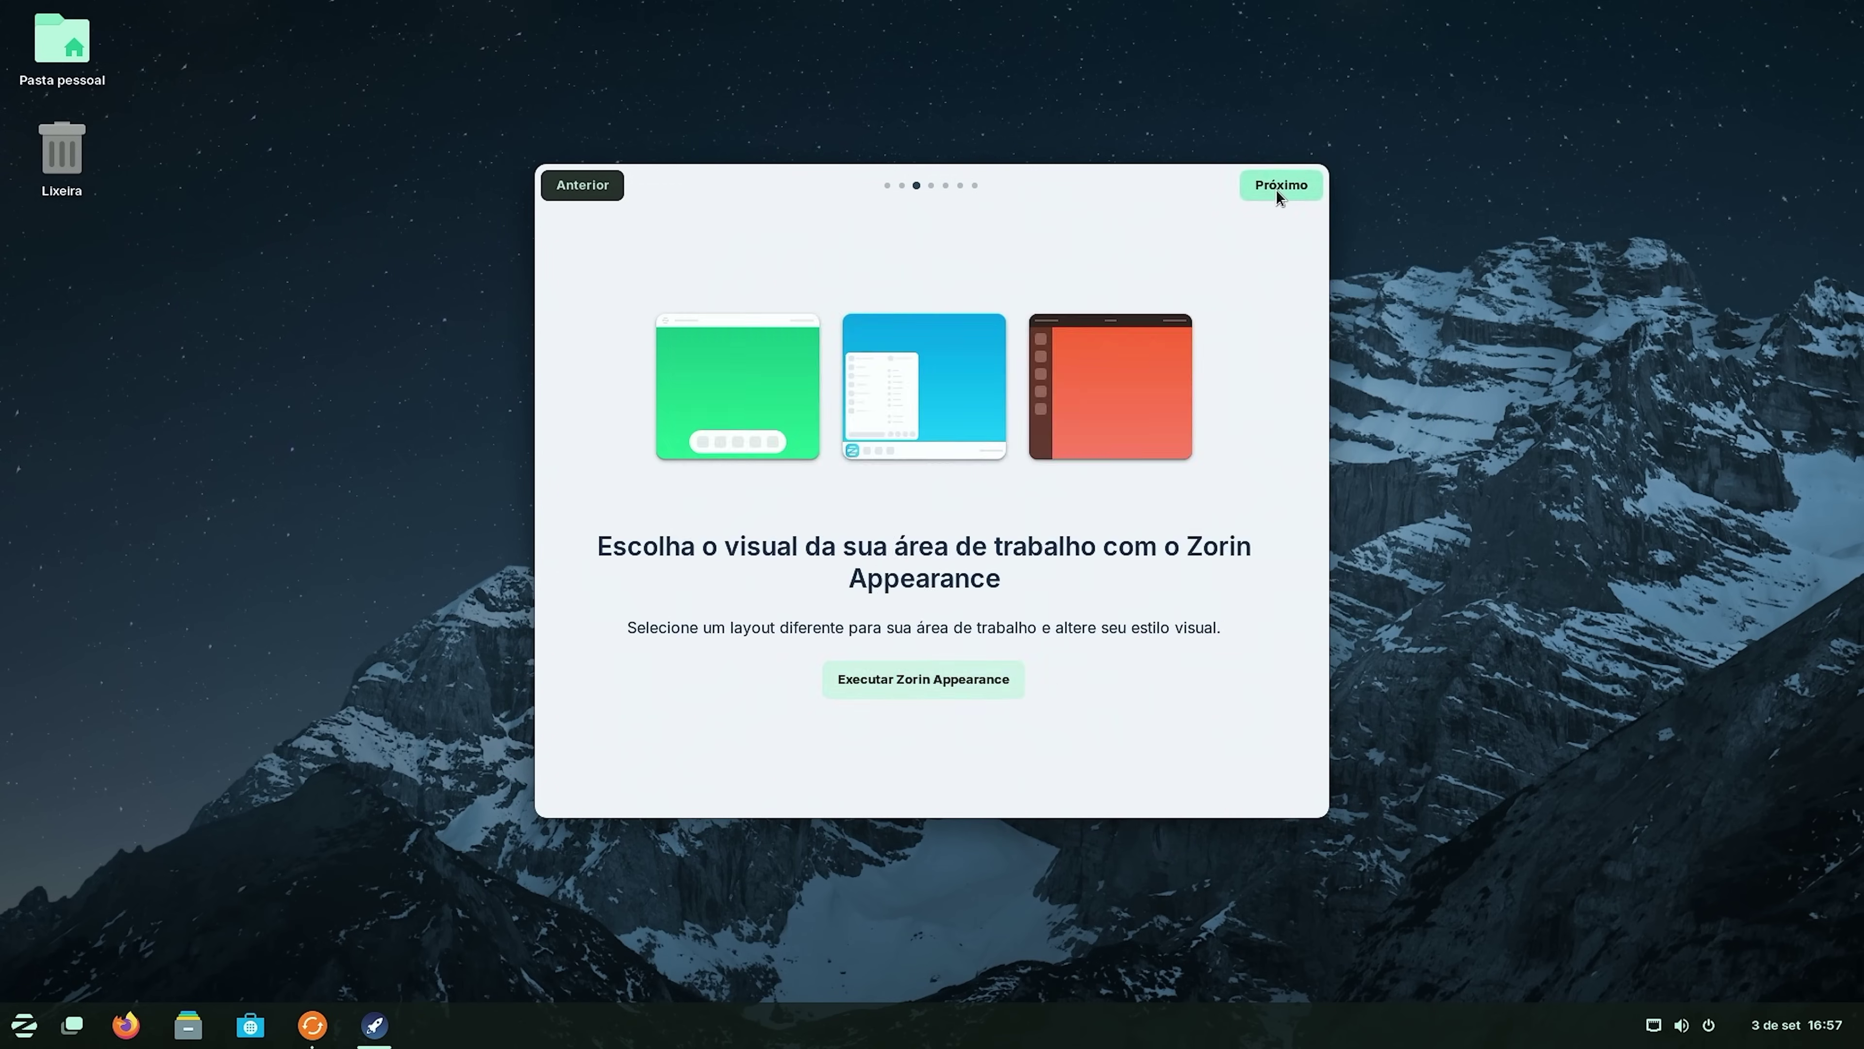
Open online accounts from the tour, start and cancel a Google sign-in, and close Settings.
click(1281, 185)
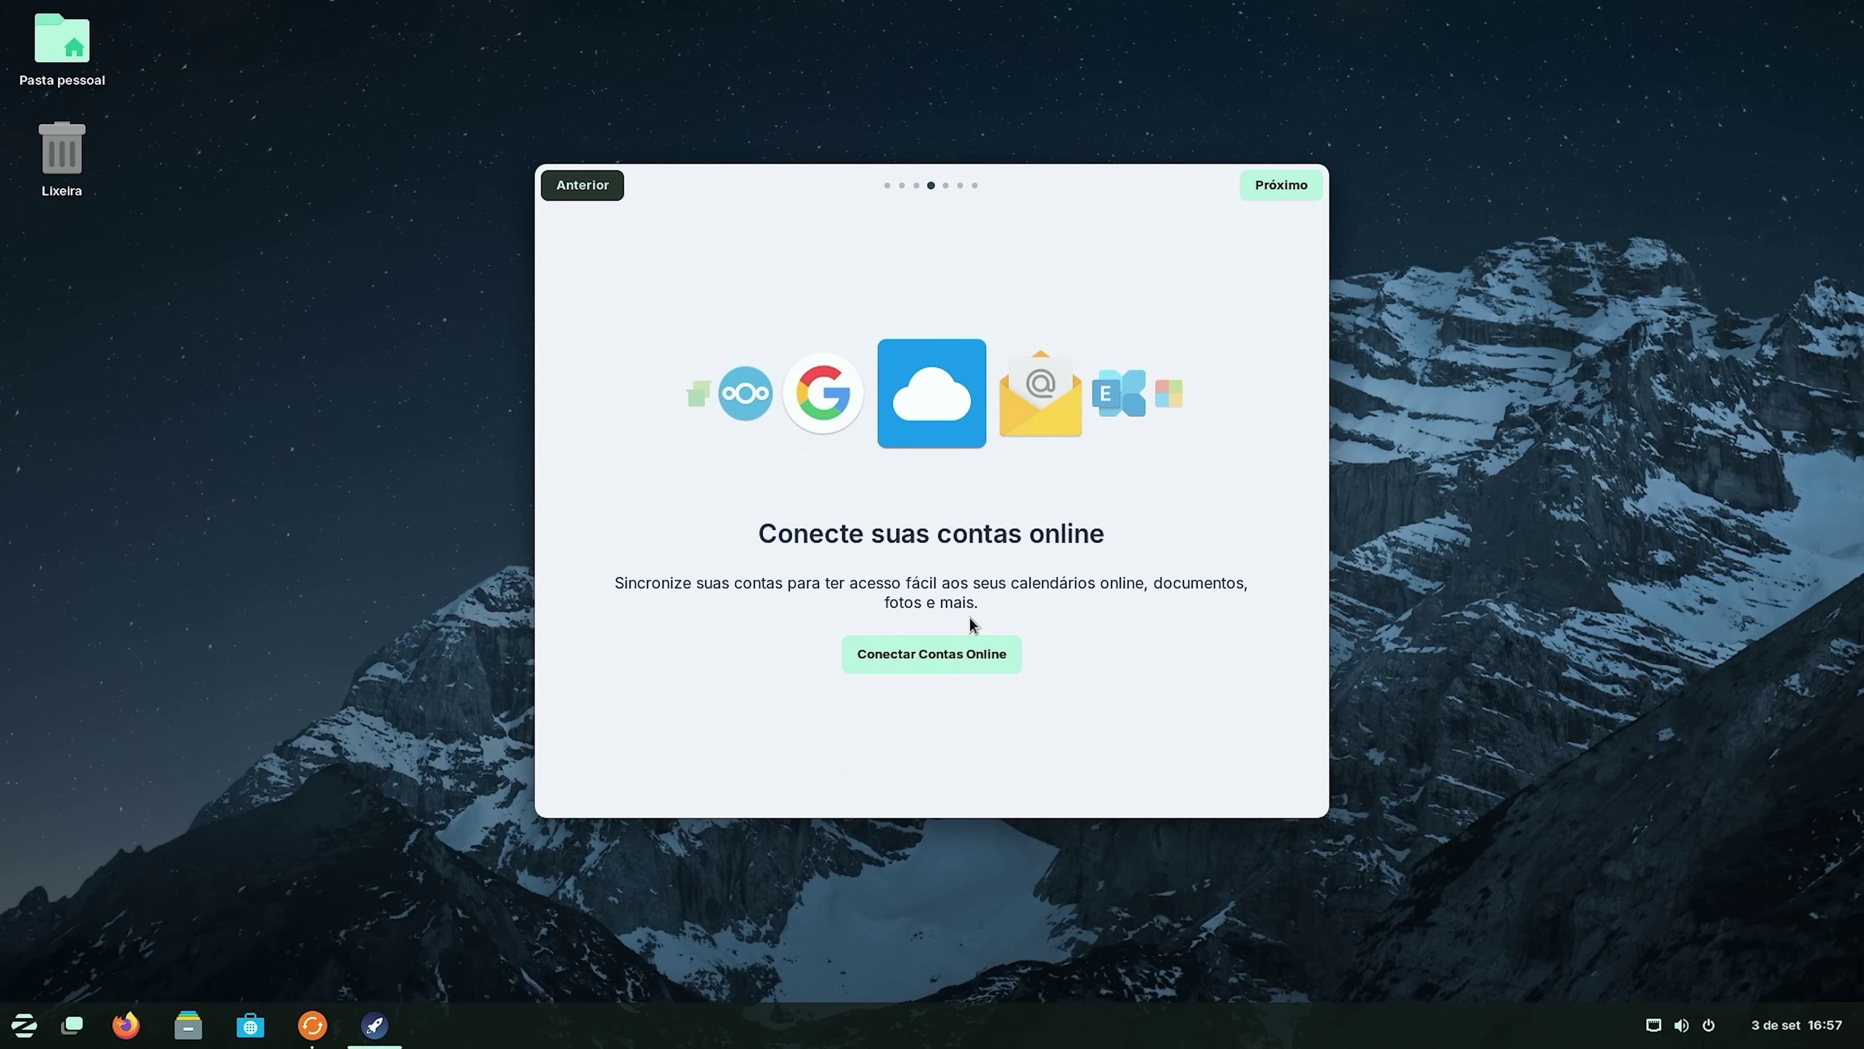
click(951, 664)
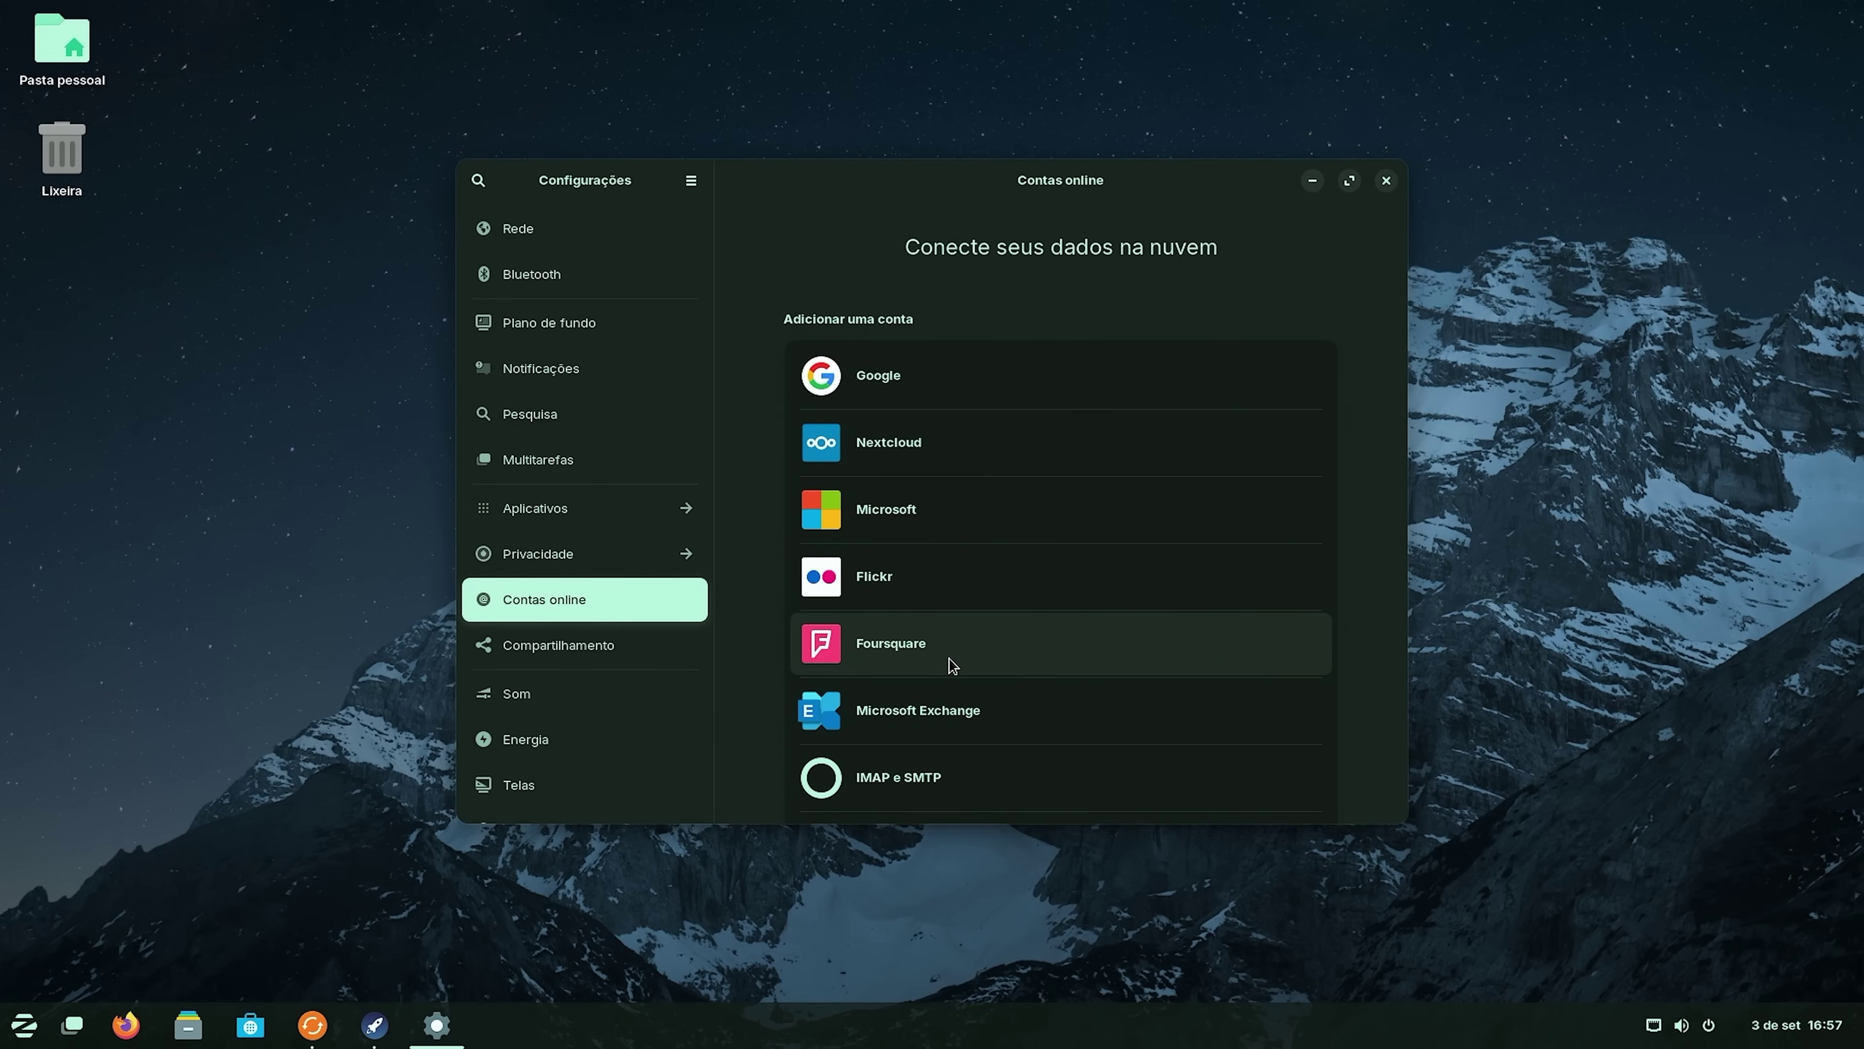
scroll(983, 514, down, 2)
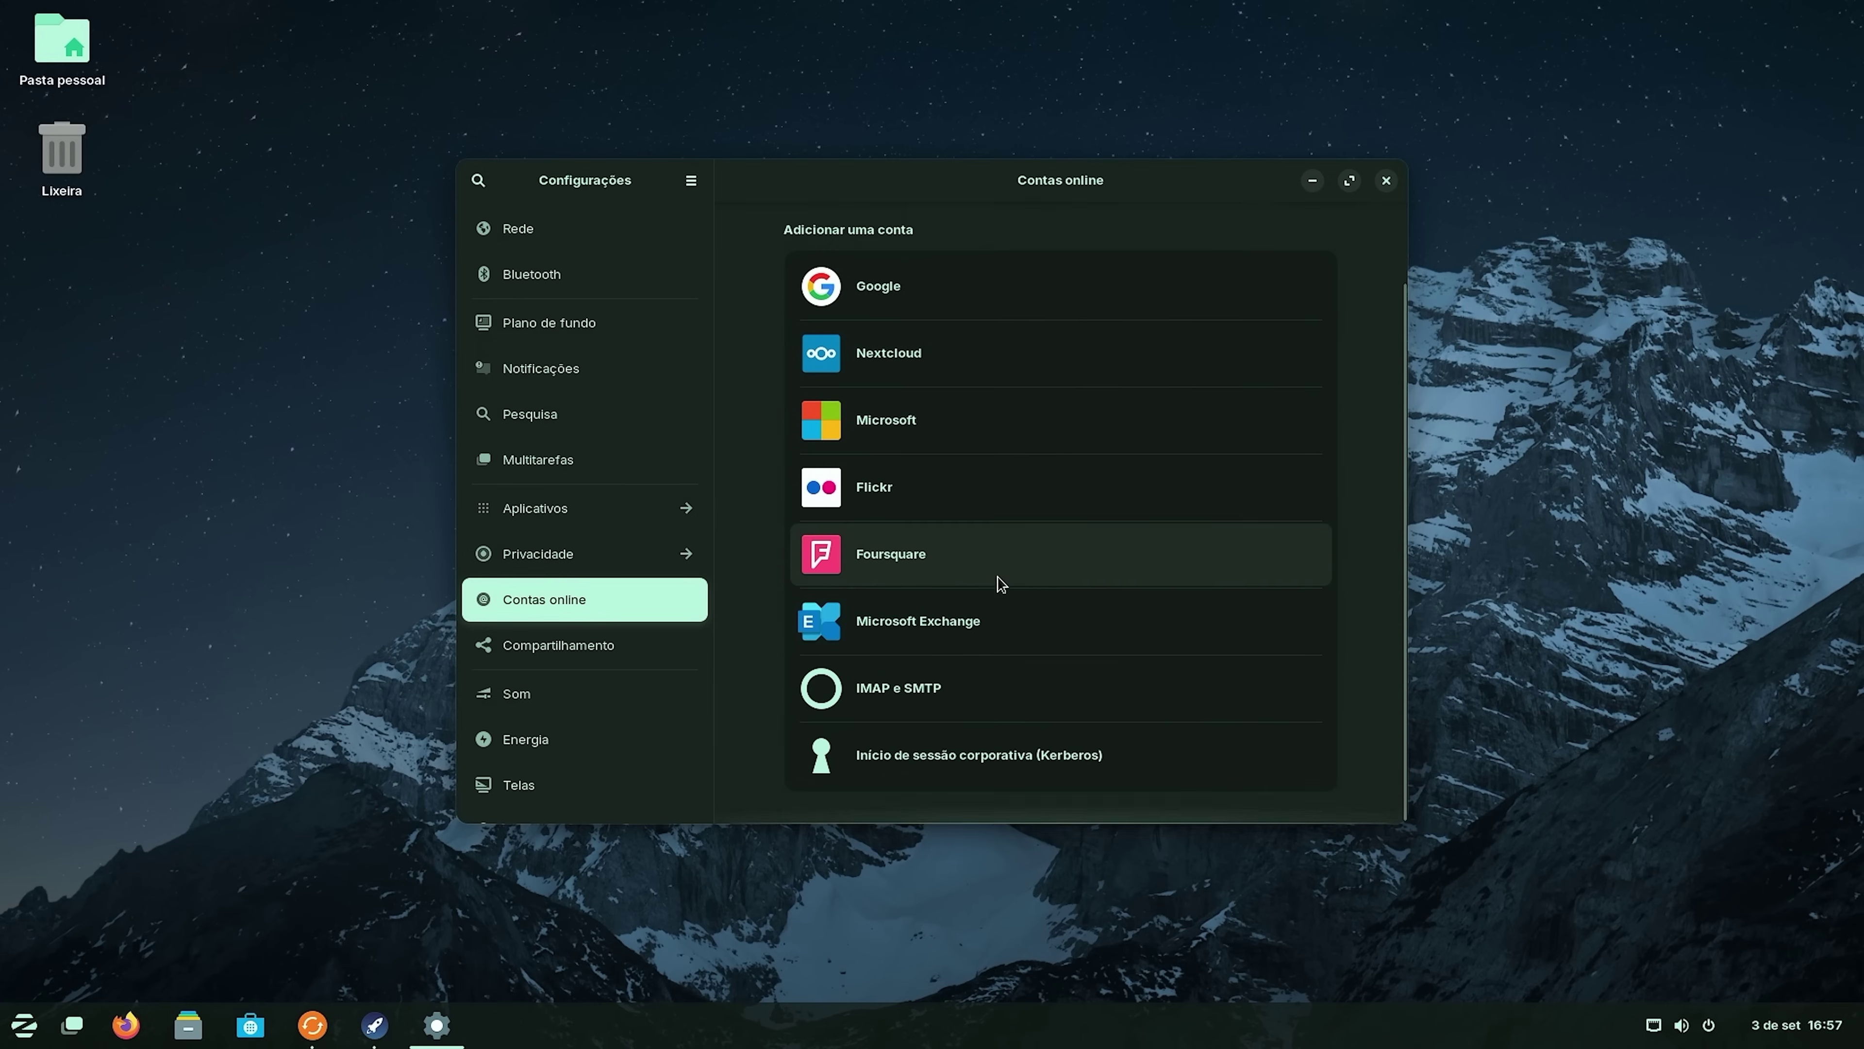
scroll(1006, 551, up, 2)
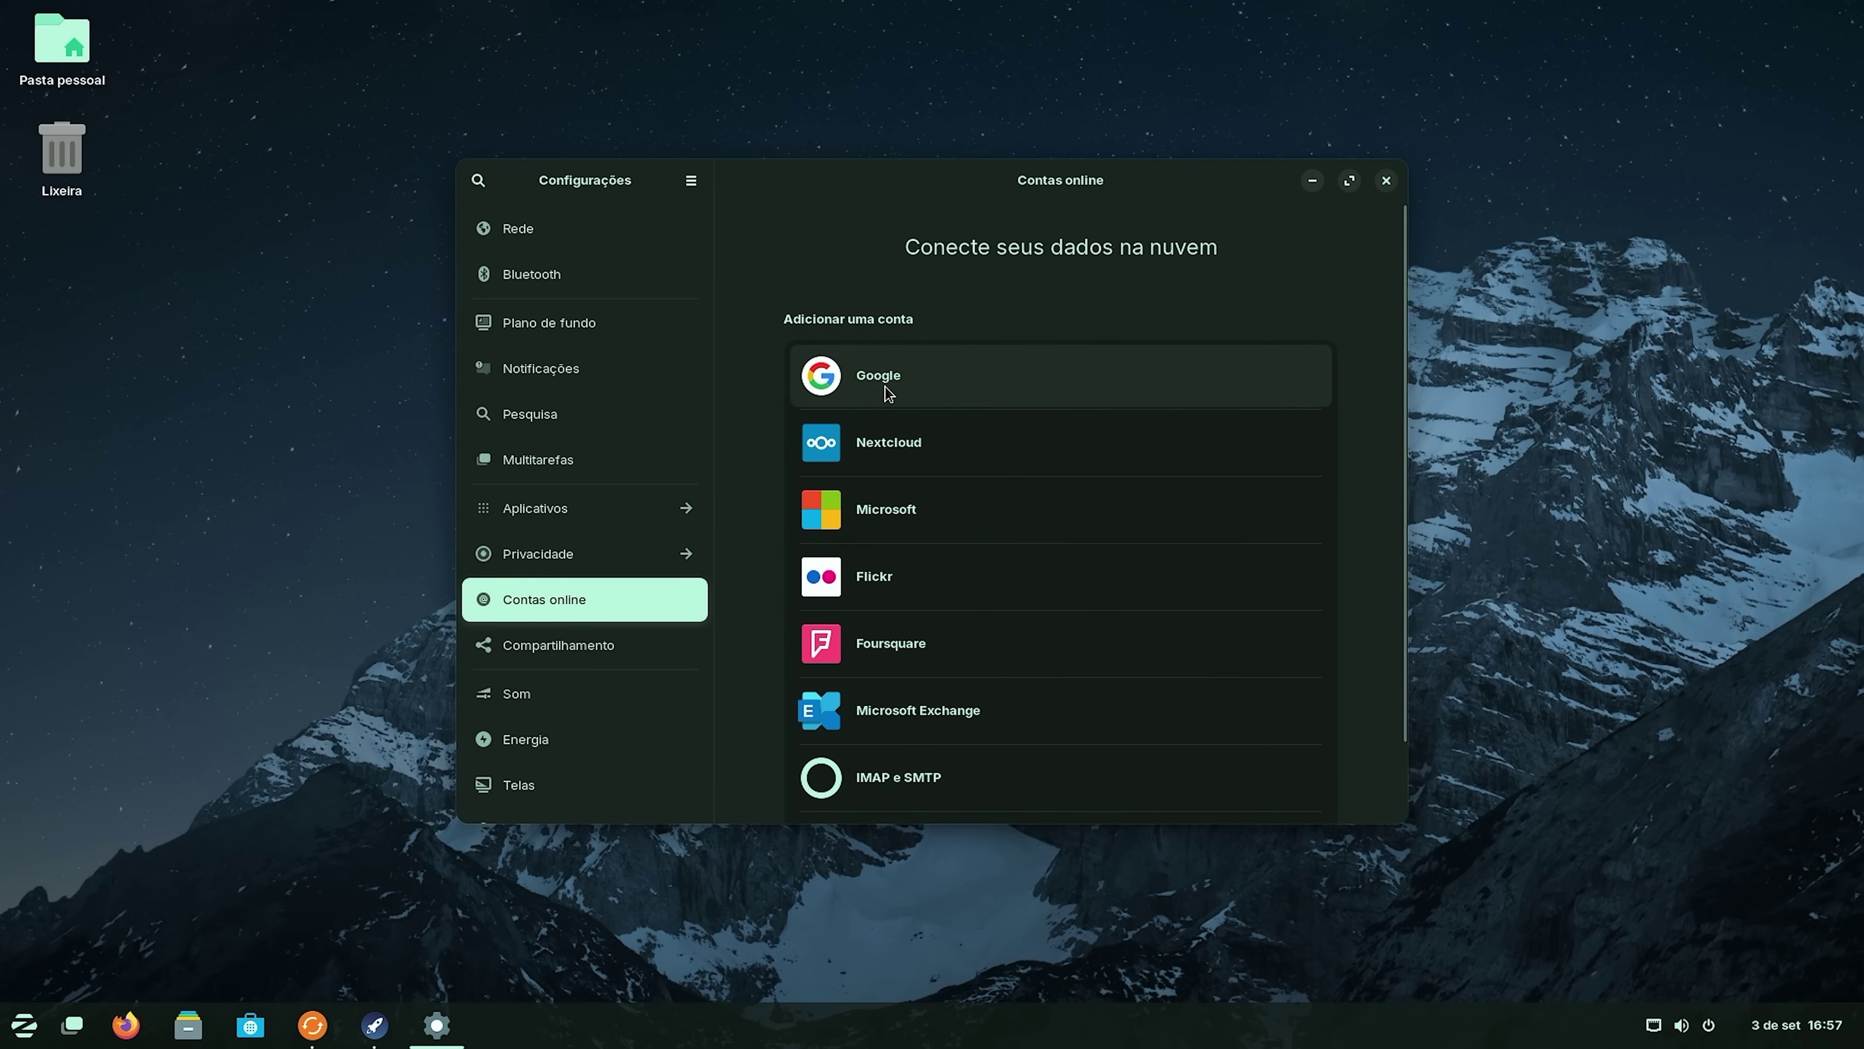
click(960, 394)
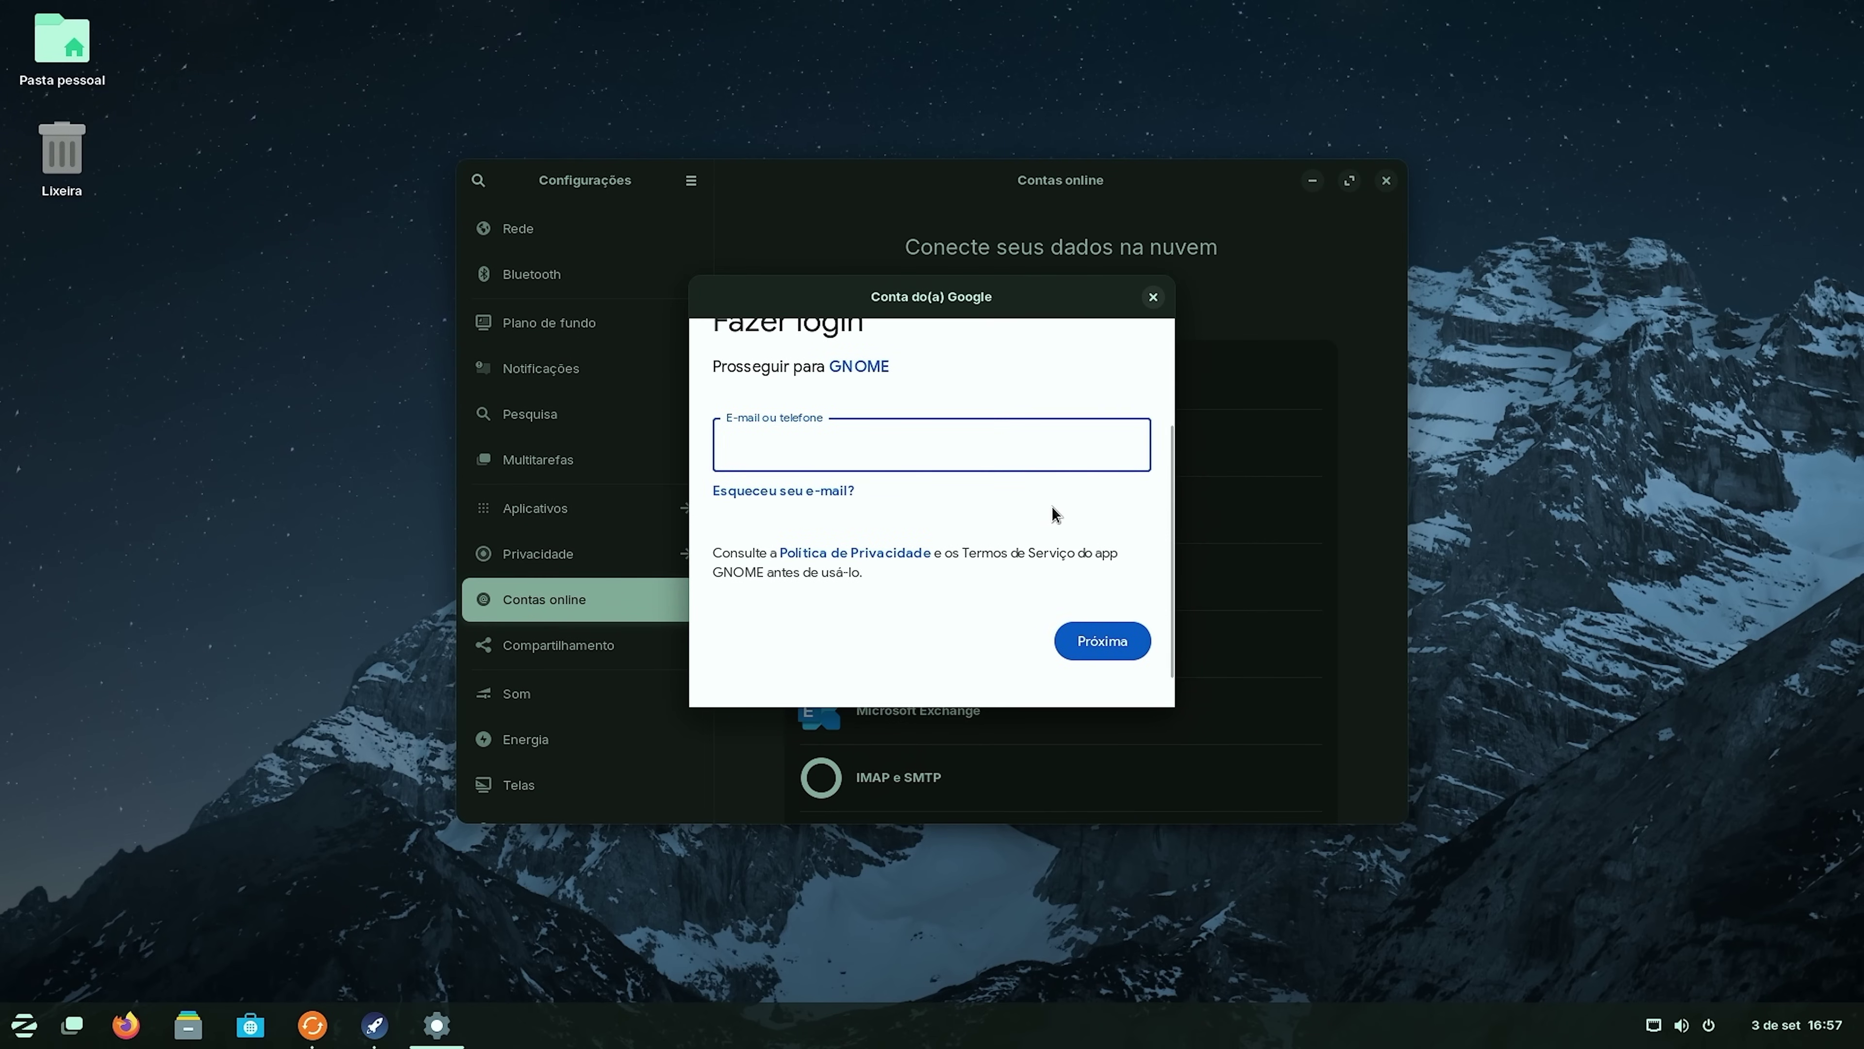
click(1153, 296)
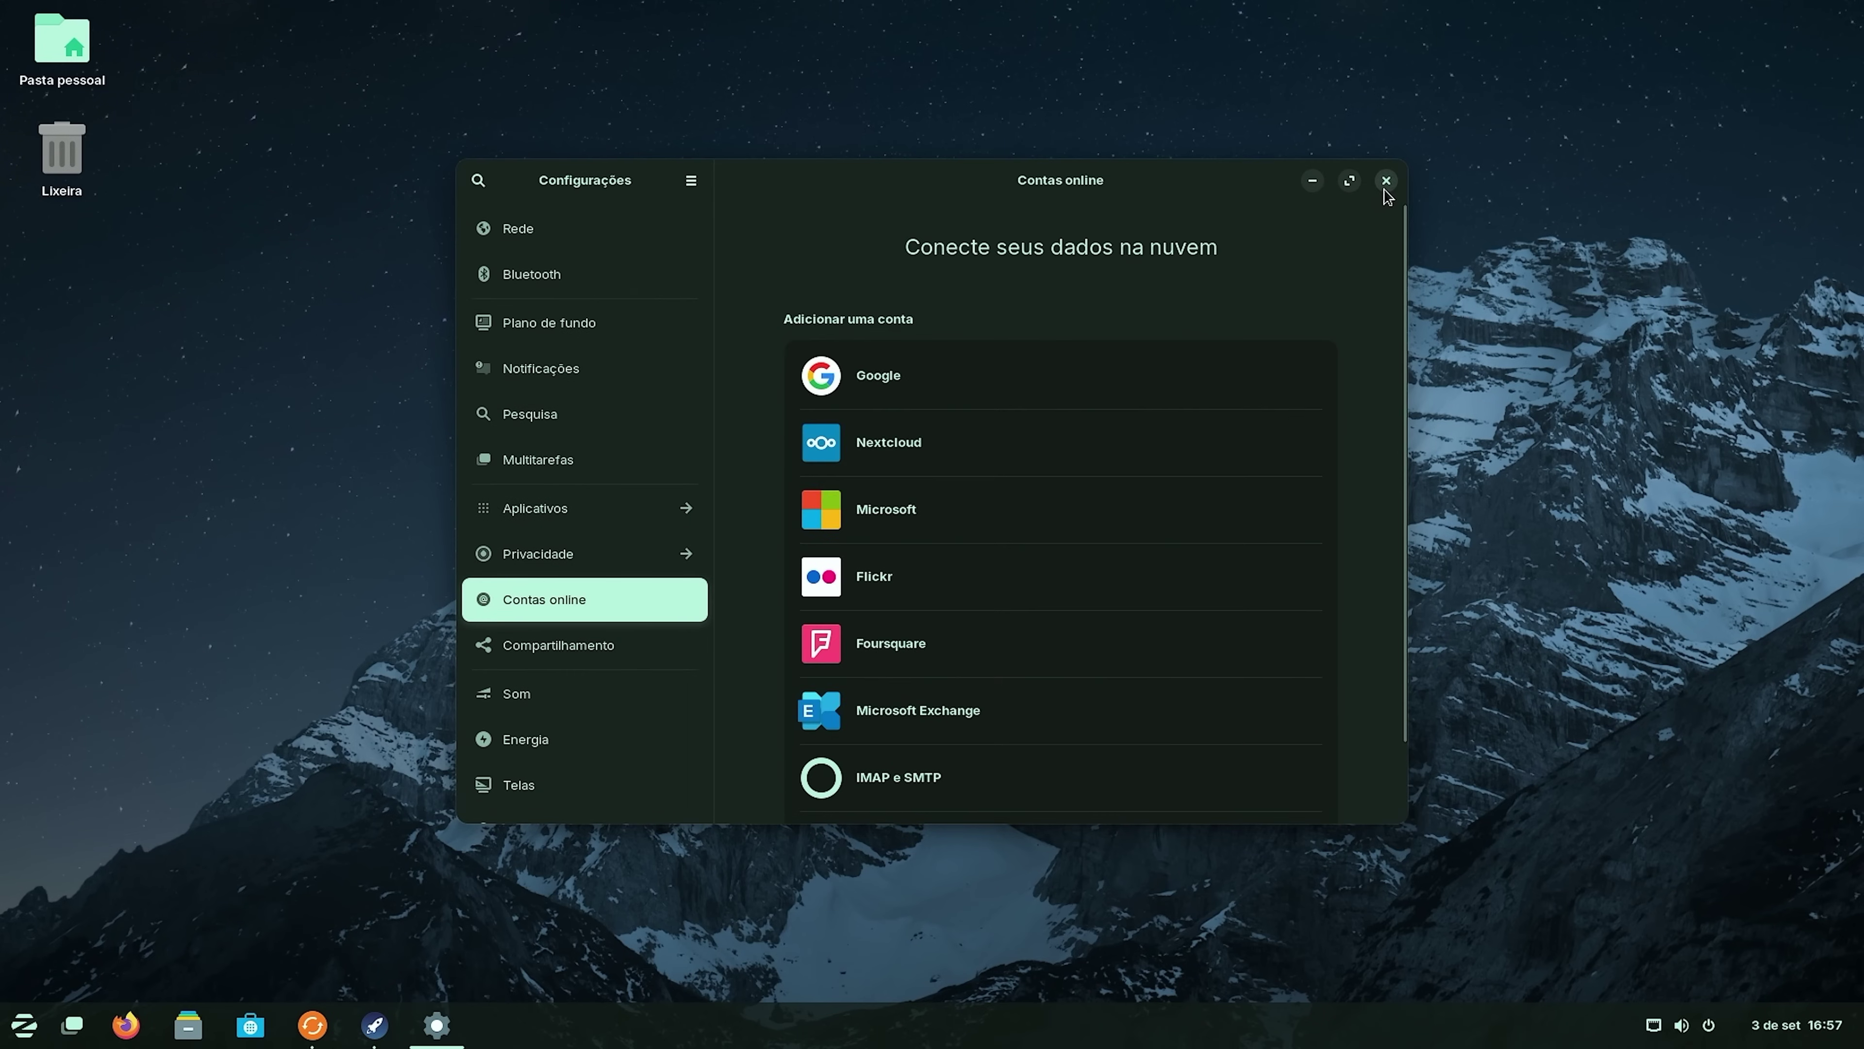
click(1385, 180)
Advance the tour past Zorin Connect and launch the Software store.
click(1281, 187)
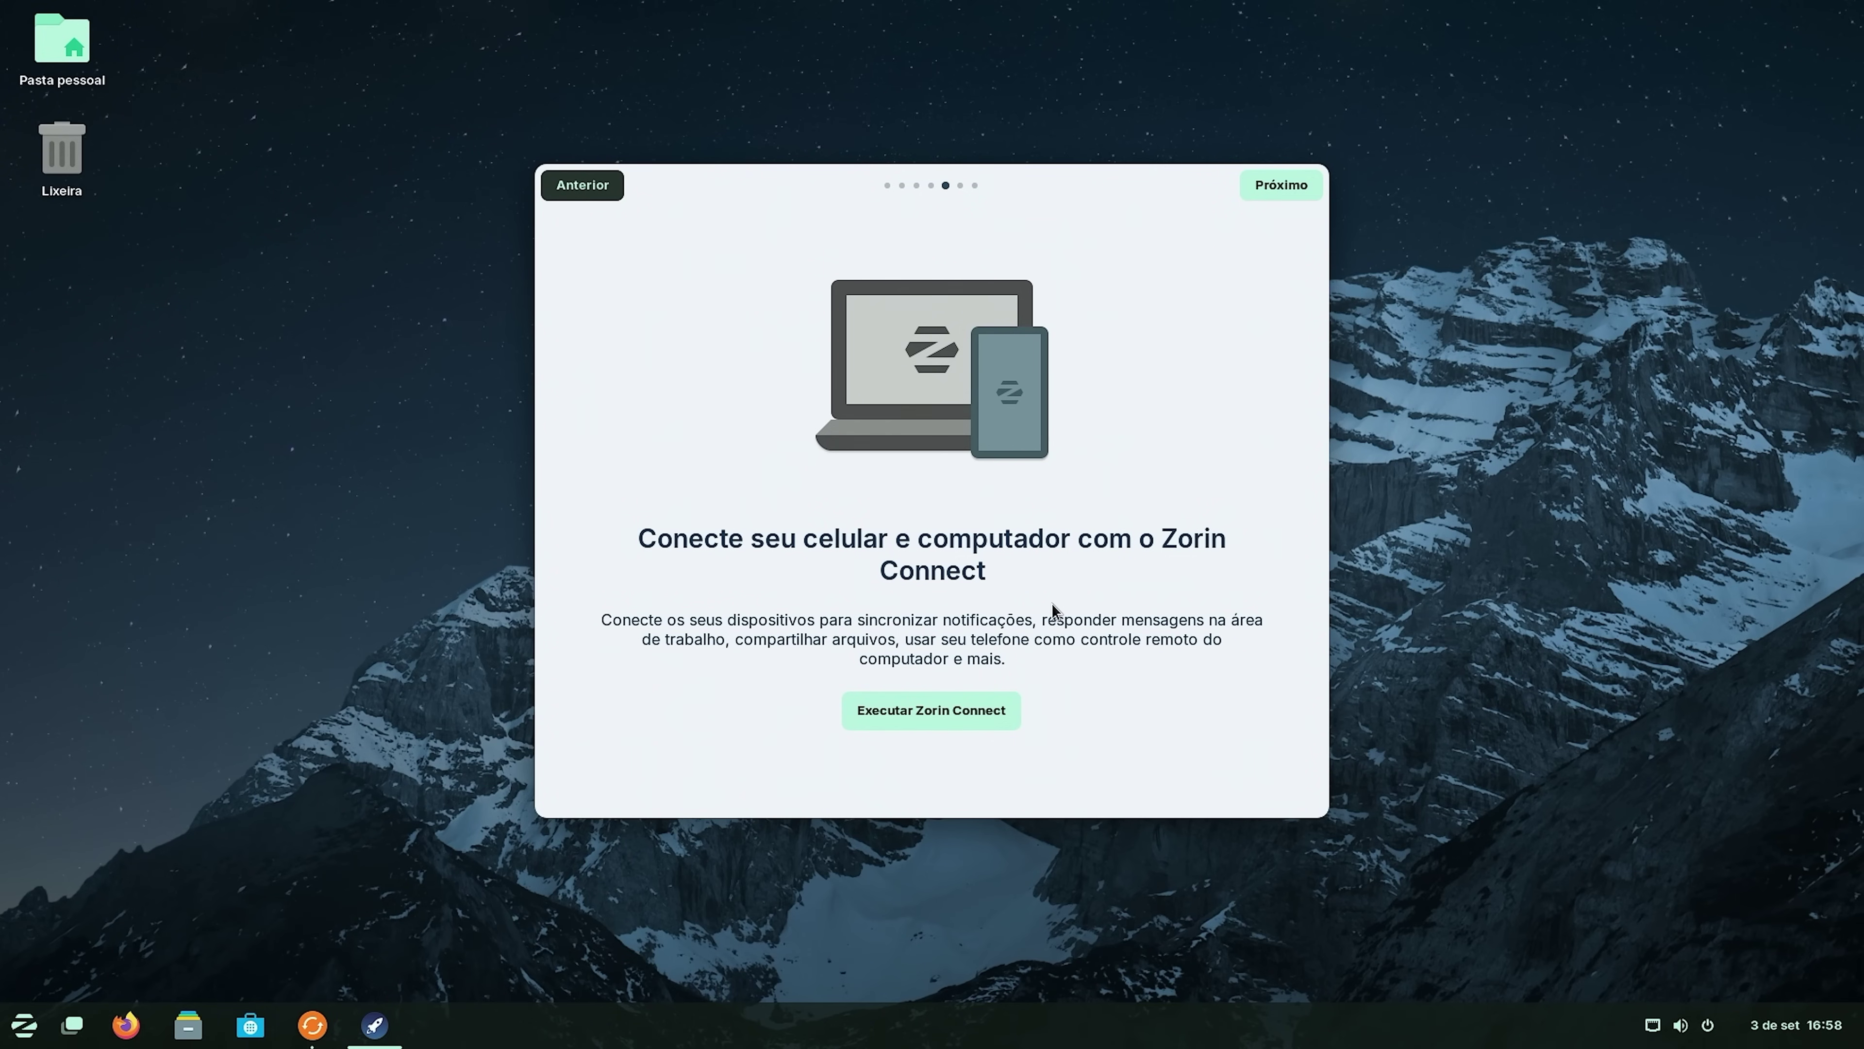
scroll(1051, 603, down, 1)
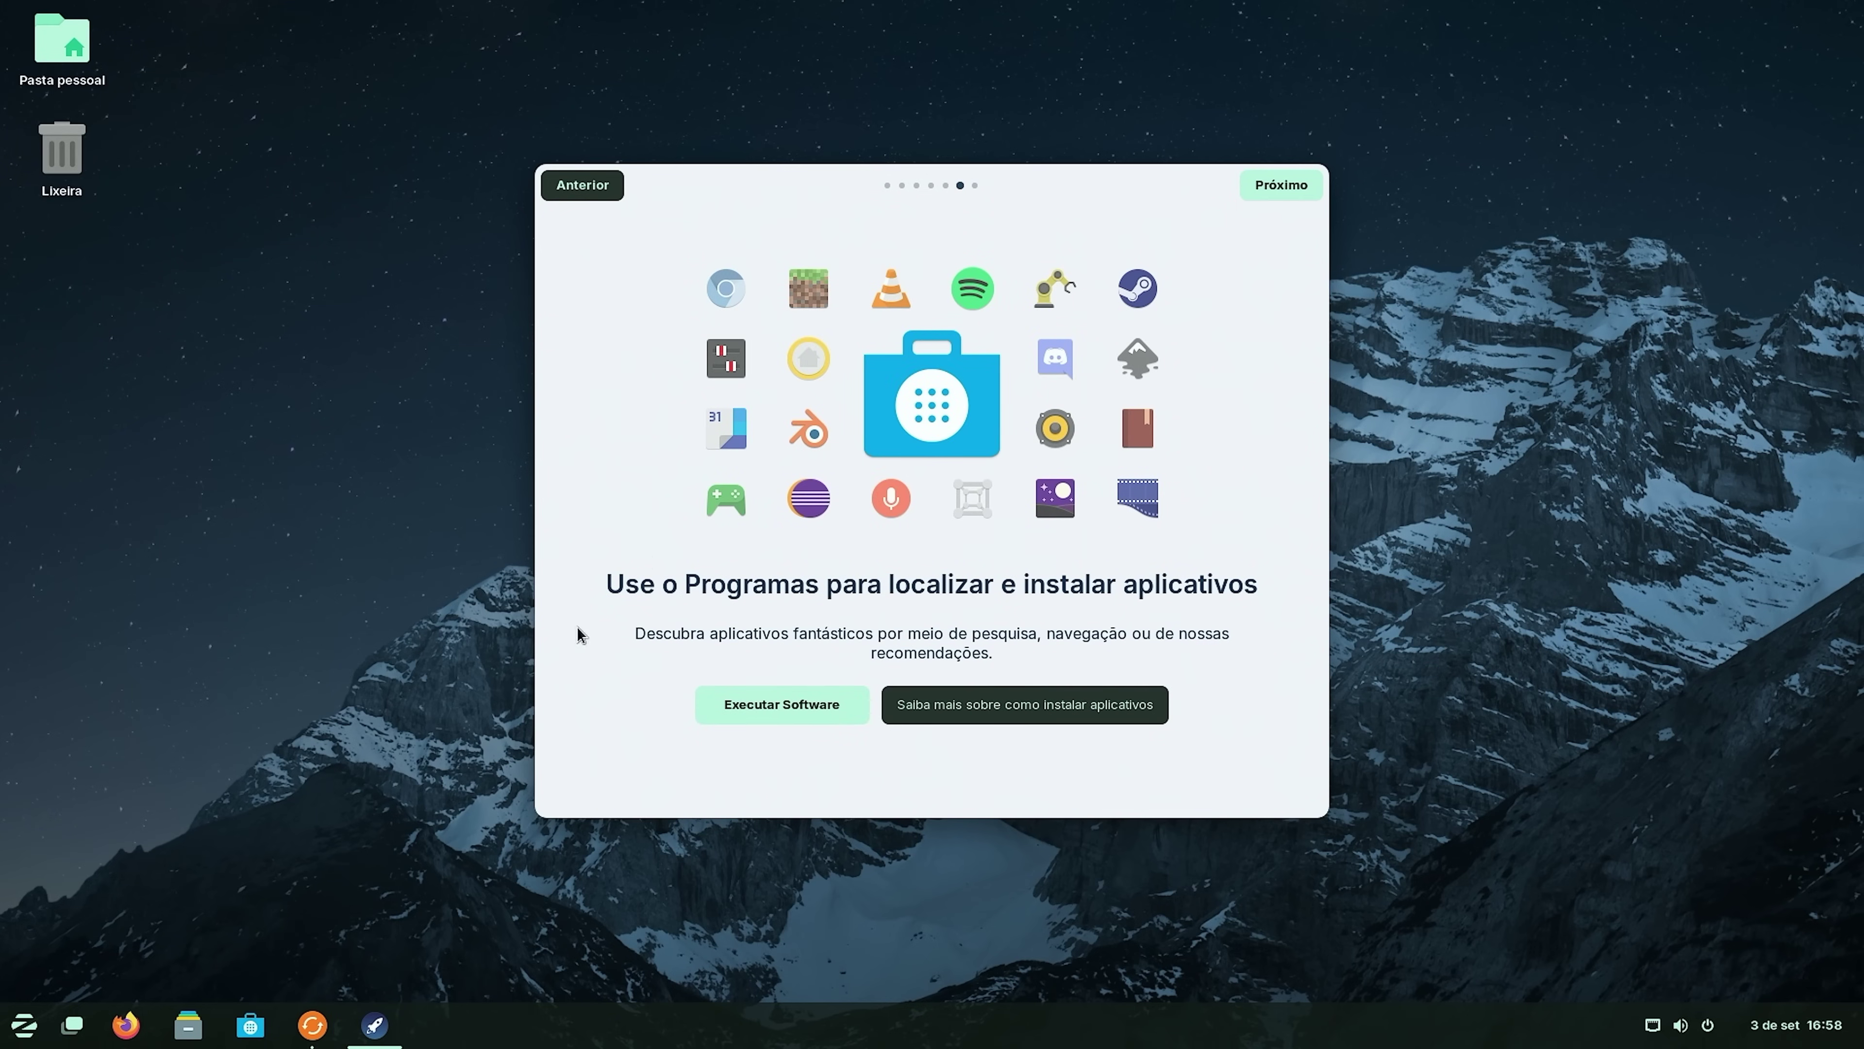
click(792, 709)
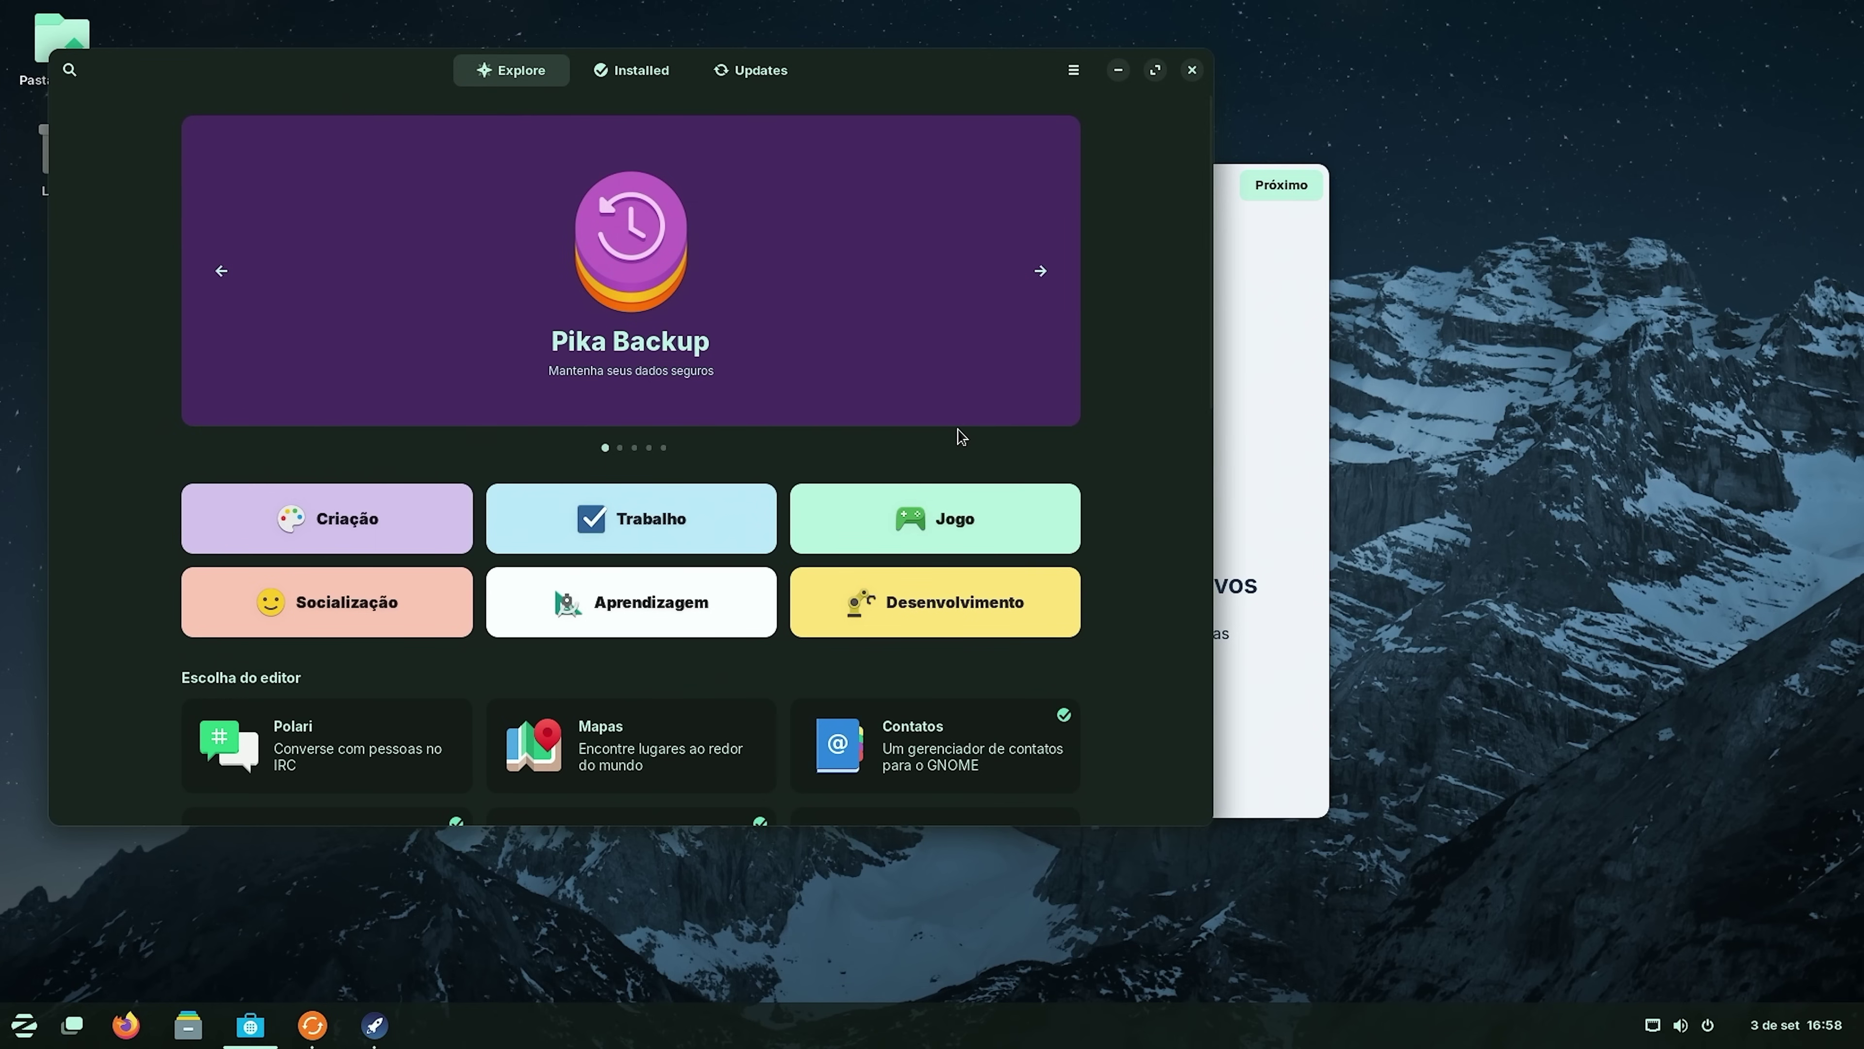
Search Software for 'chrome', start installing Google Chrome from Flathub, and return to the results.
scroll(1086, 467, down, 5)
drag(947, 64, 1015, 154)
scroll(785, 525, up, 5)
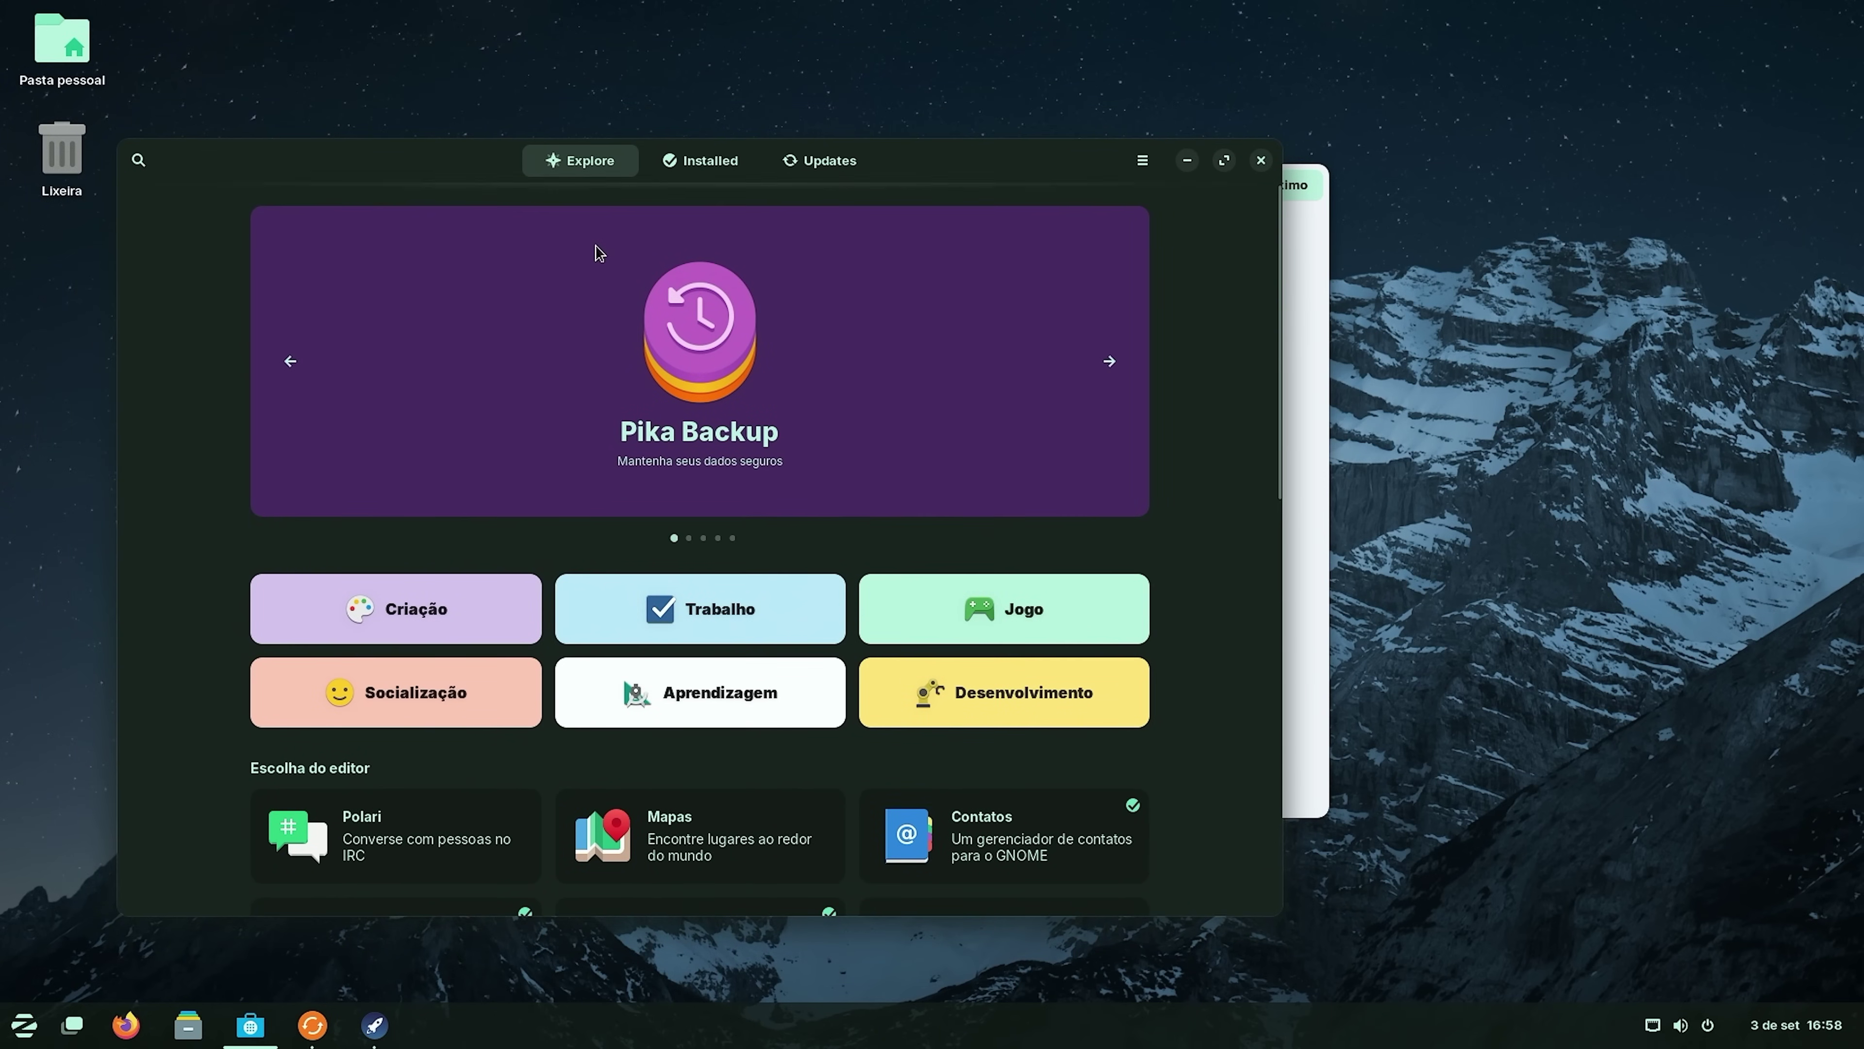
click(144, 160)
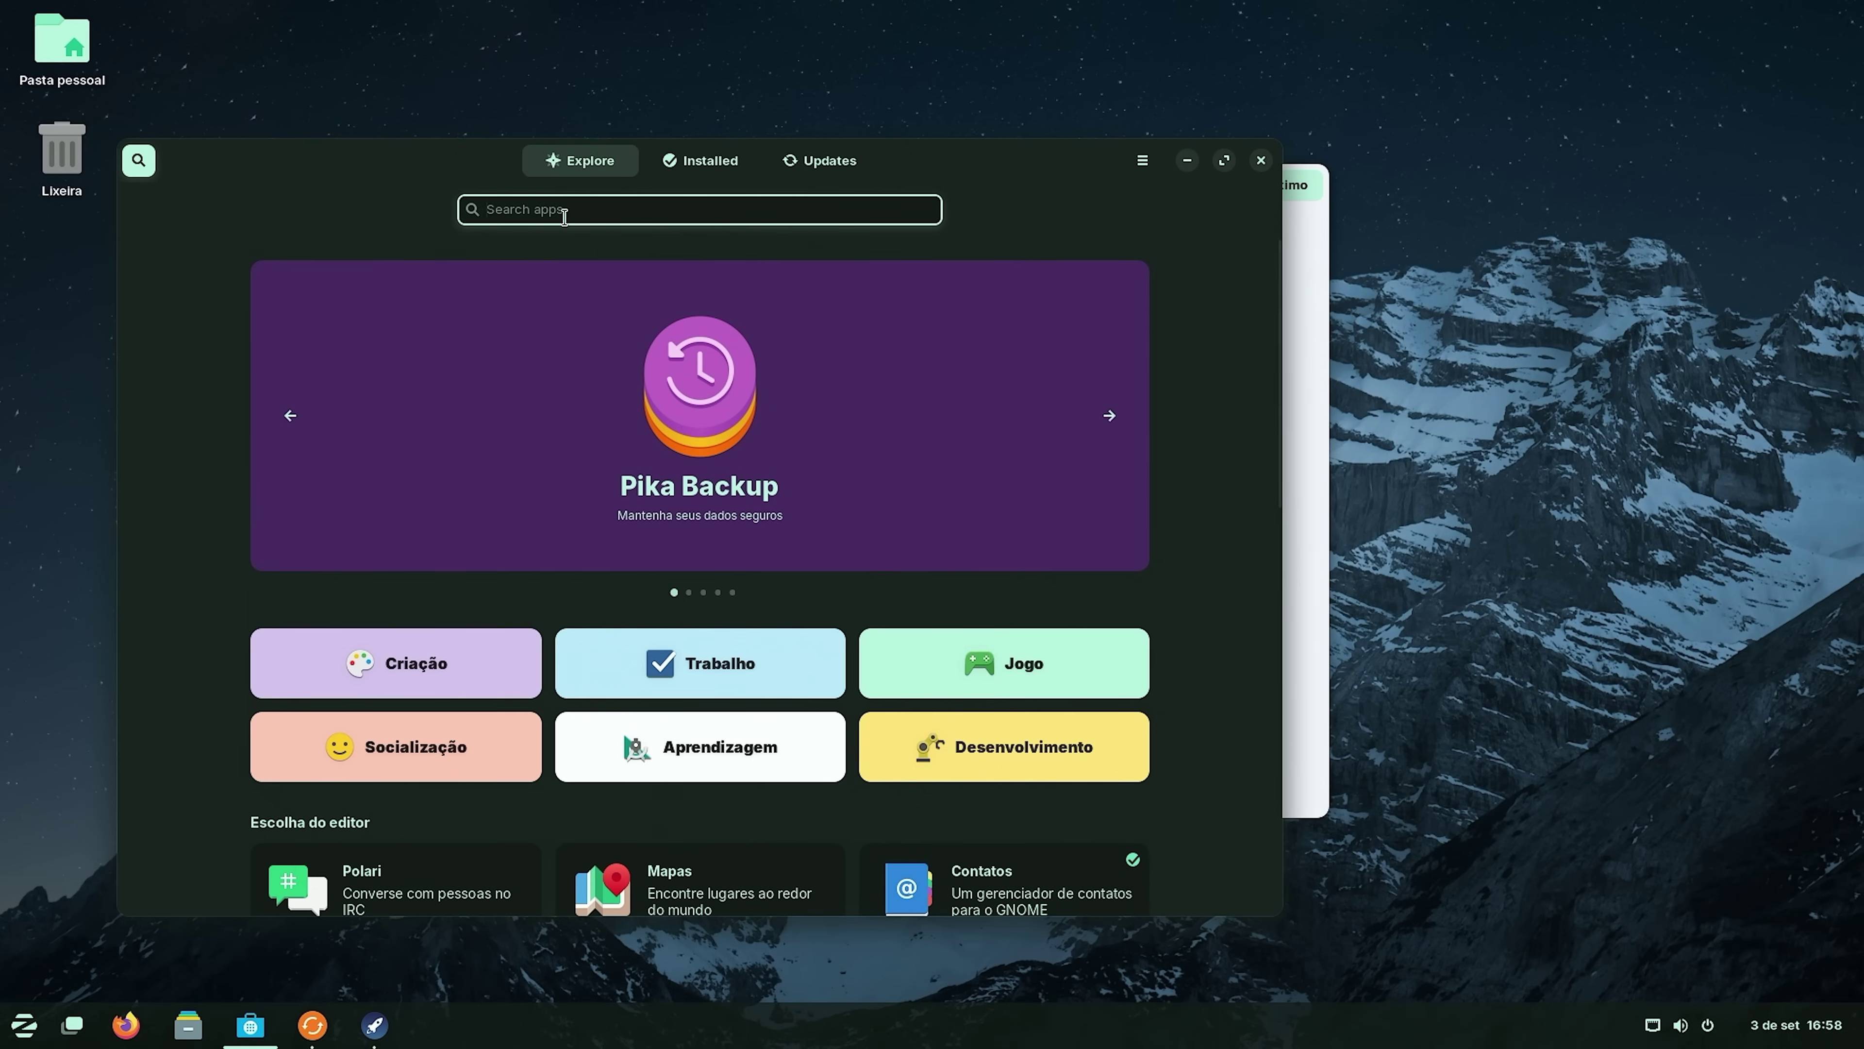
text(chrome)
click(603, 318)
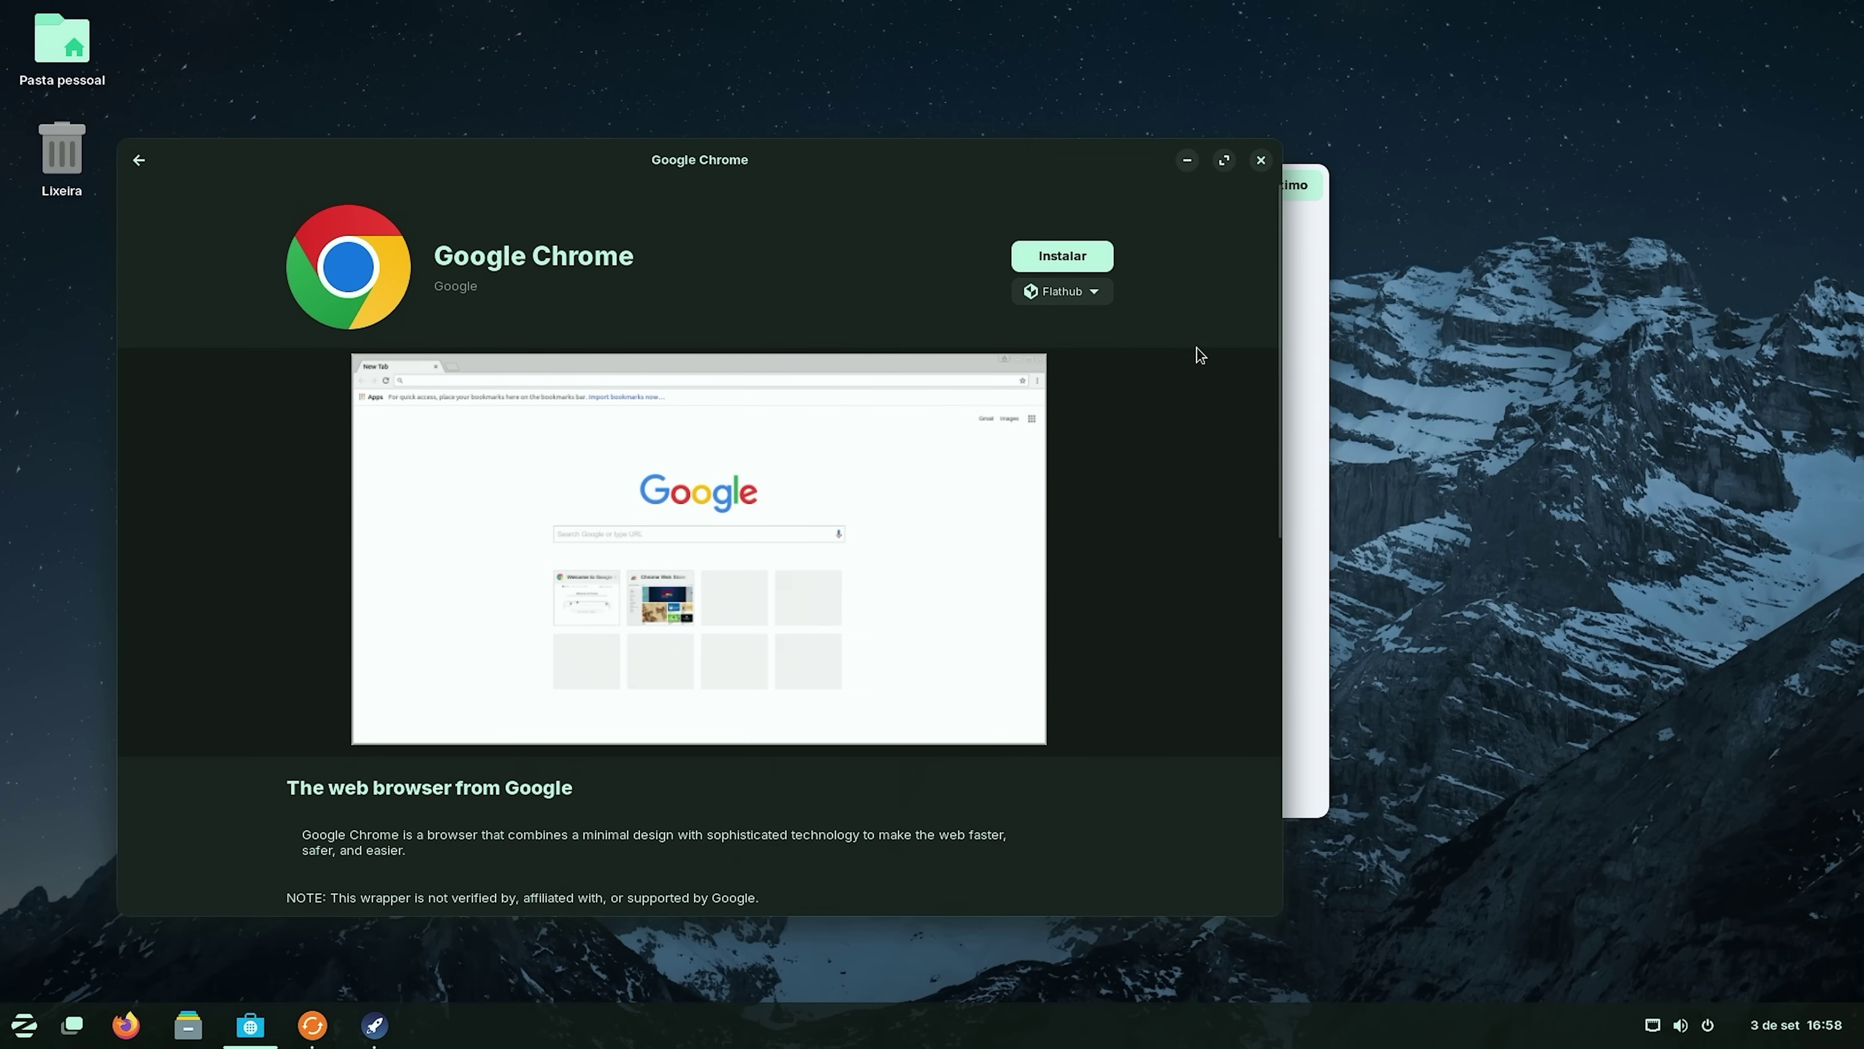
click(1073, 261)
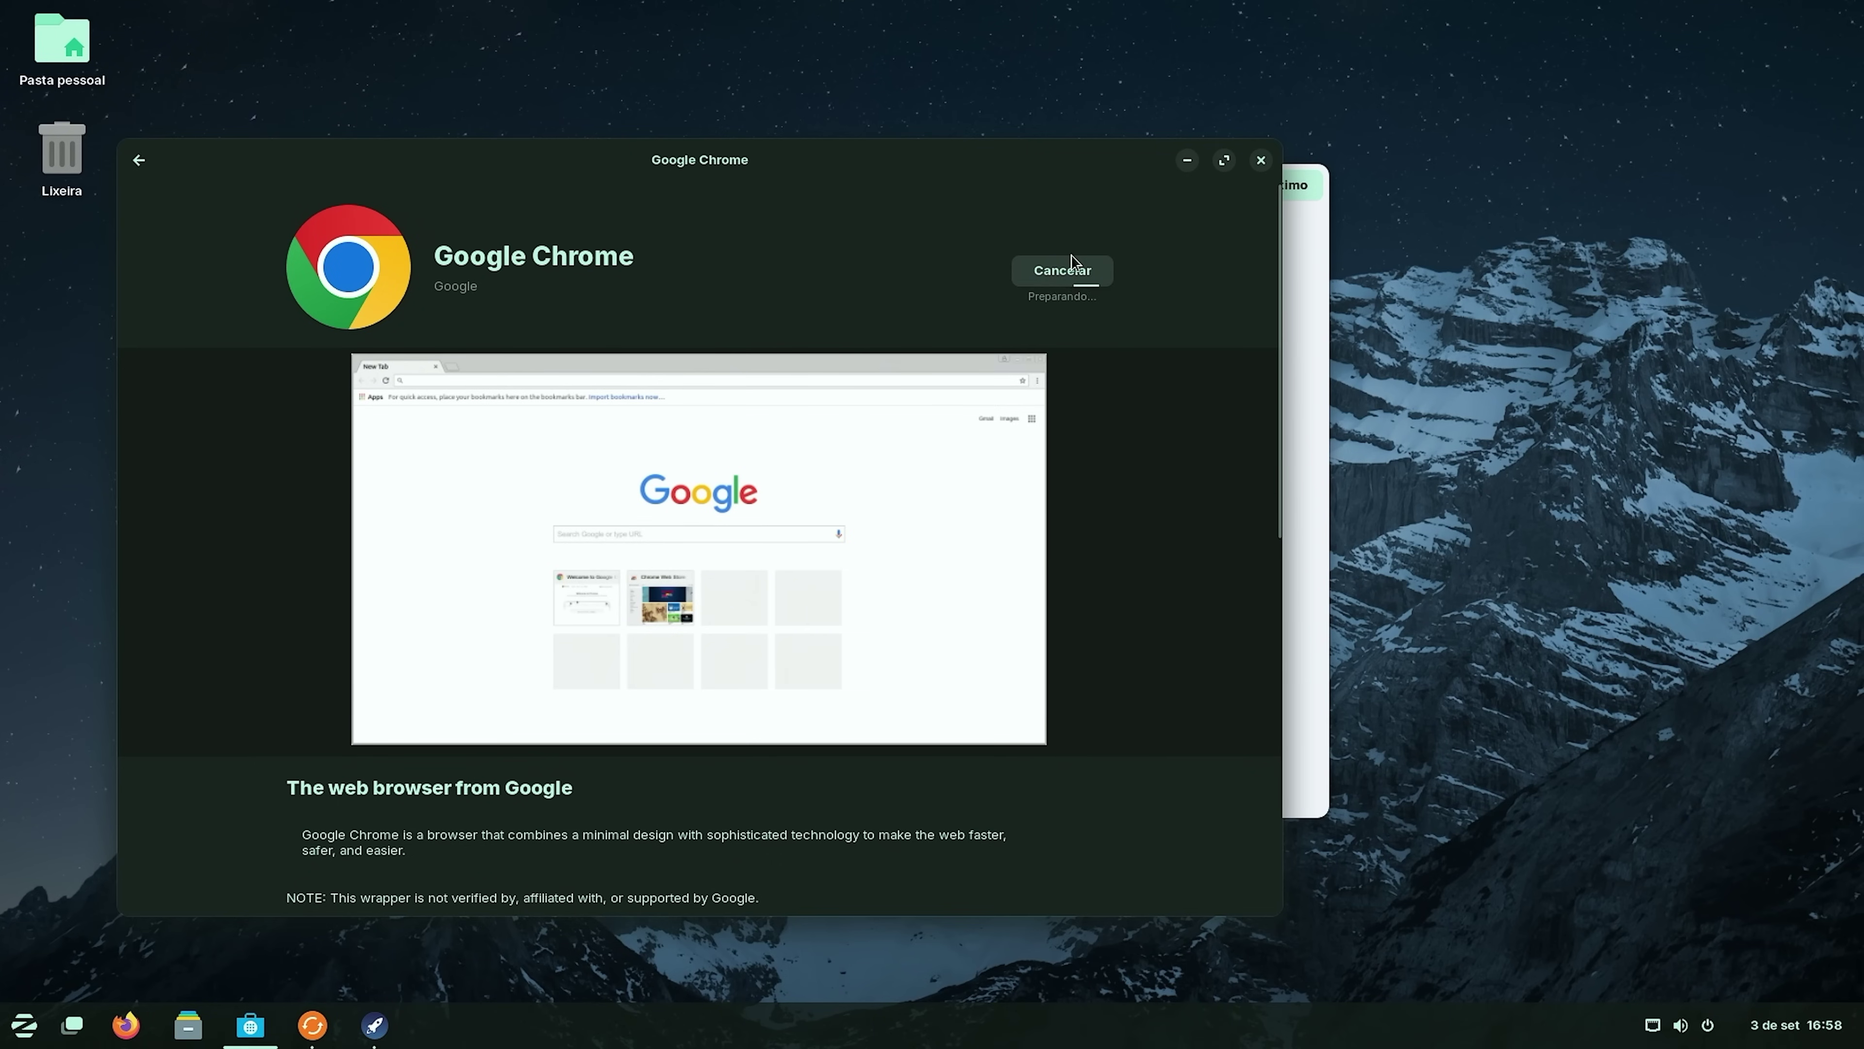
click(141, 161)
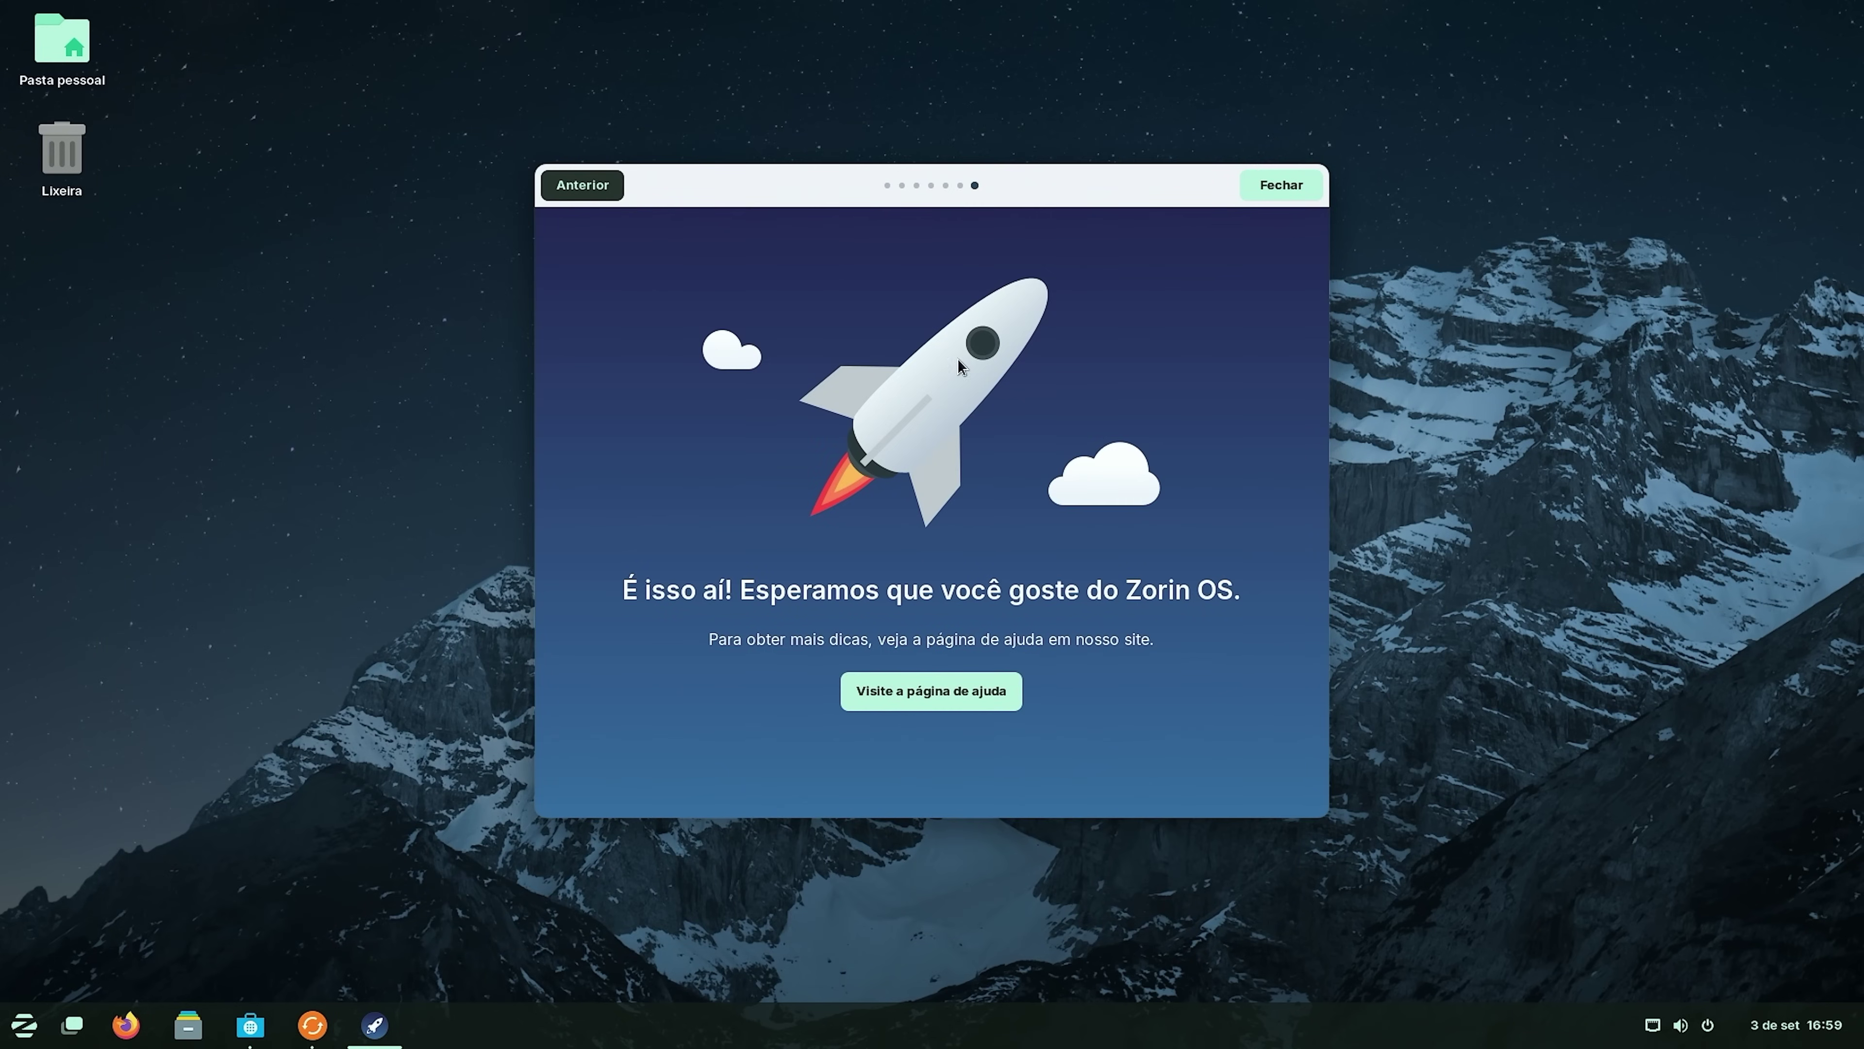
Close the welcome tour, launch Atualizador de programas and install the 6 kB of Zorin OS 17 updates.
click(1285, 193)
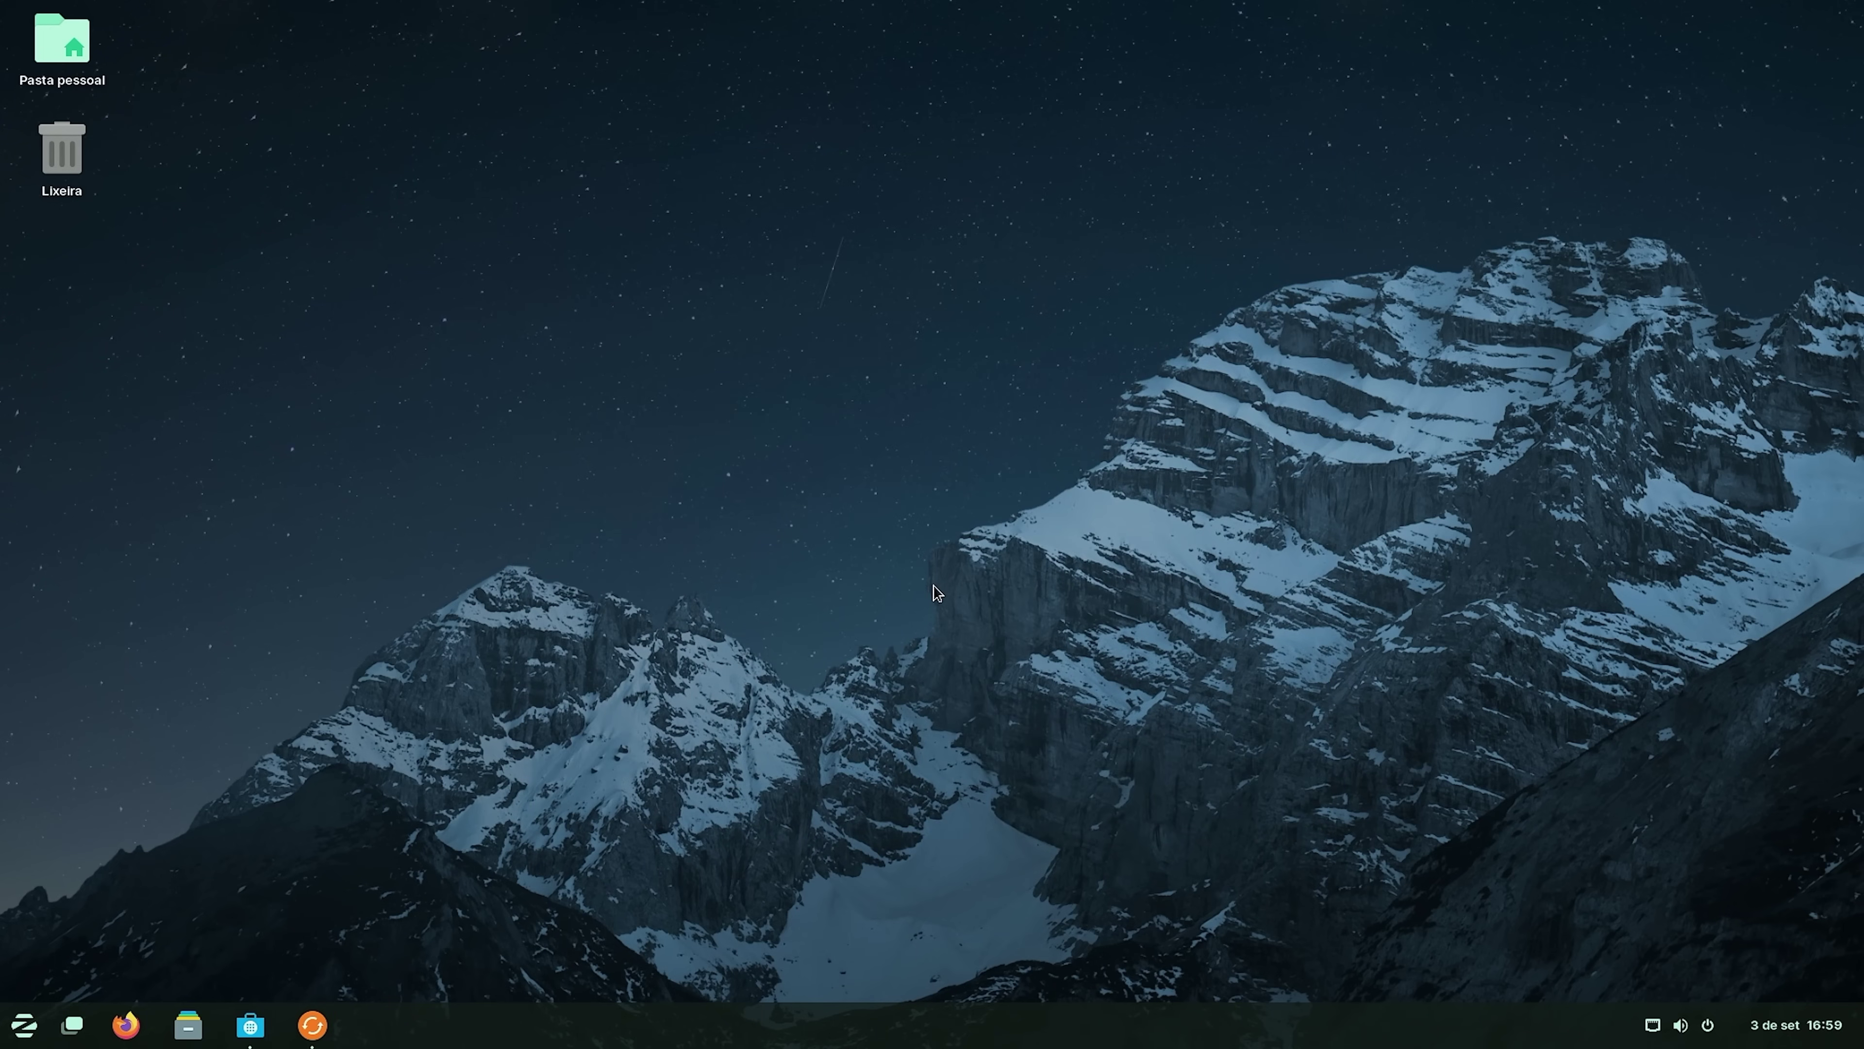
click(25, 1026)
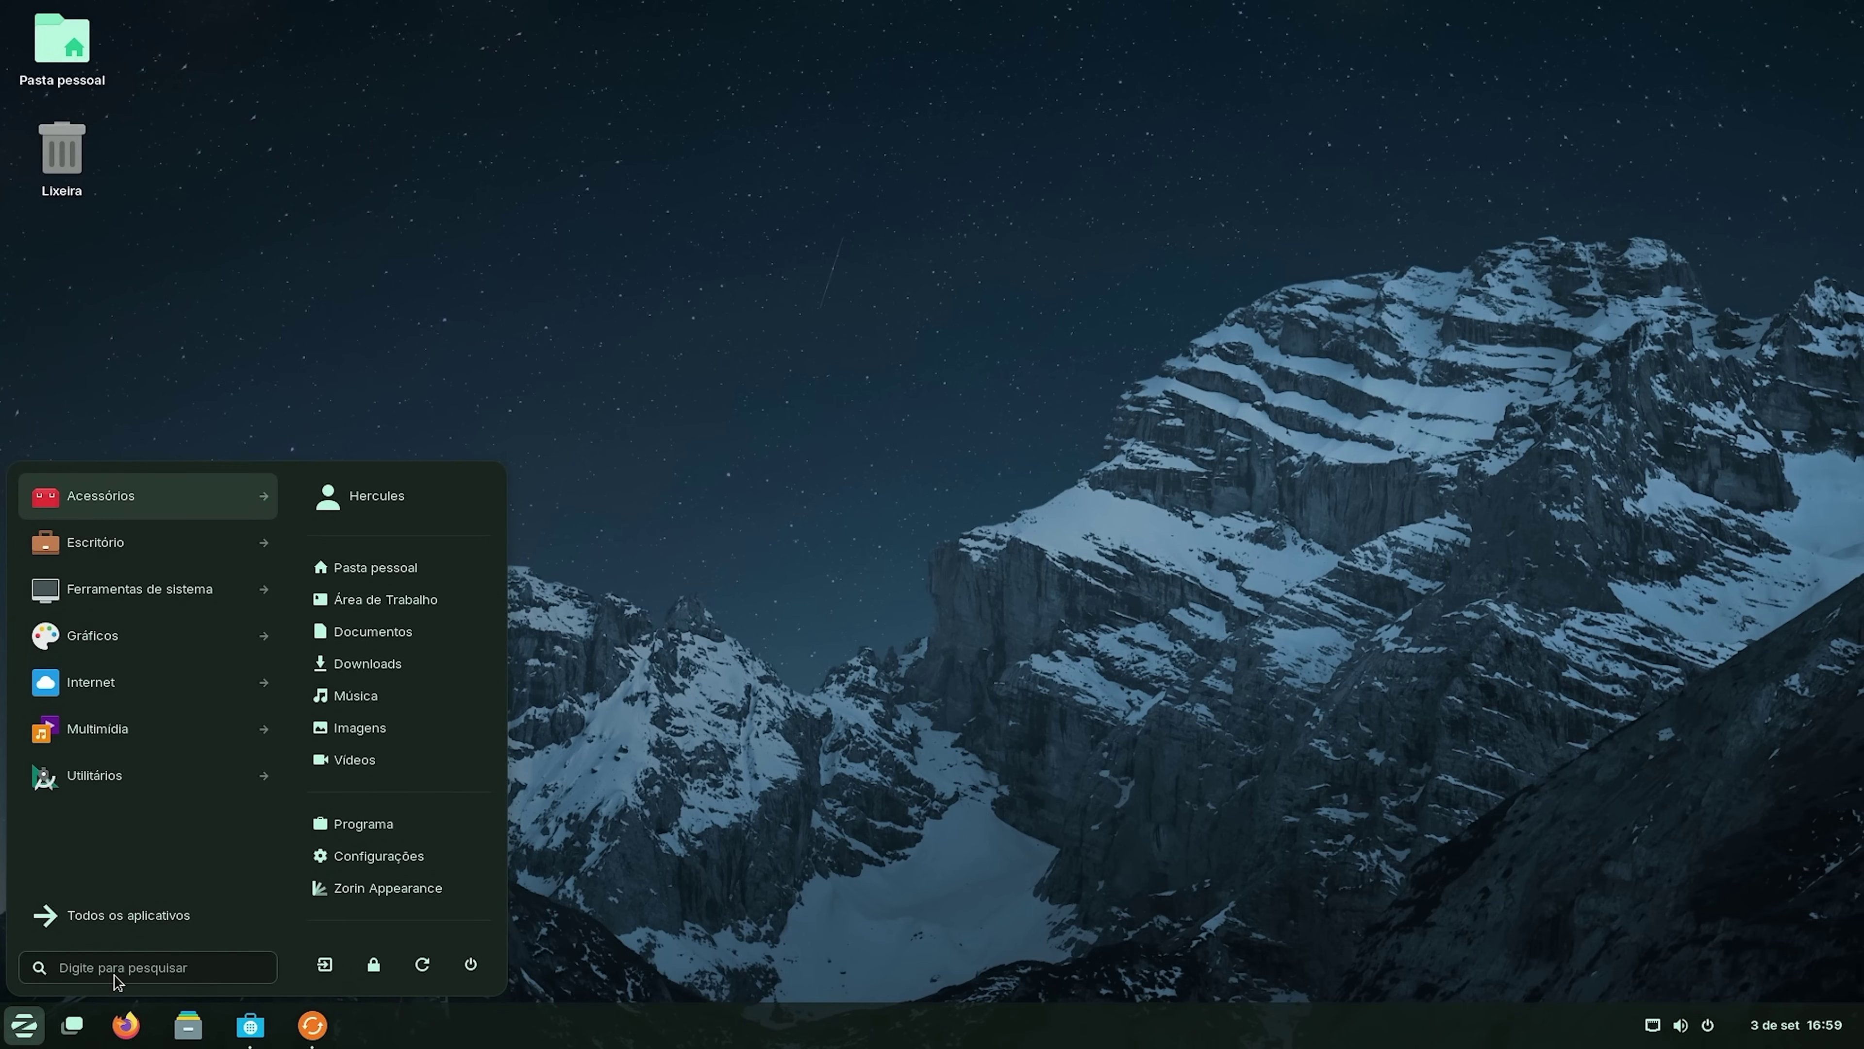
text(atualizador)
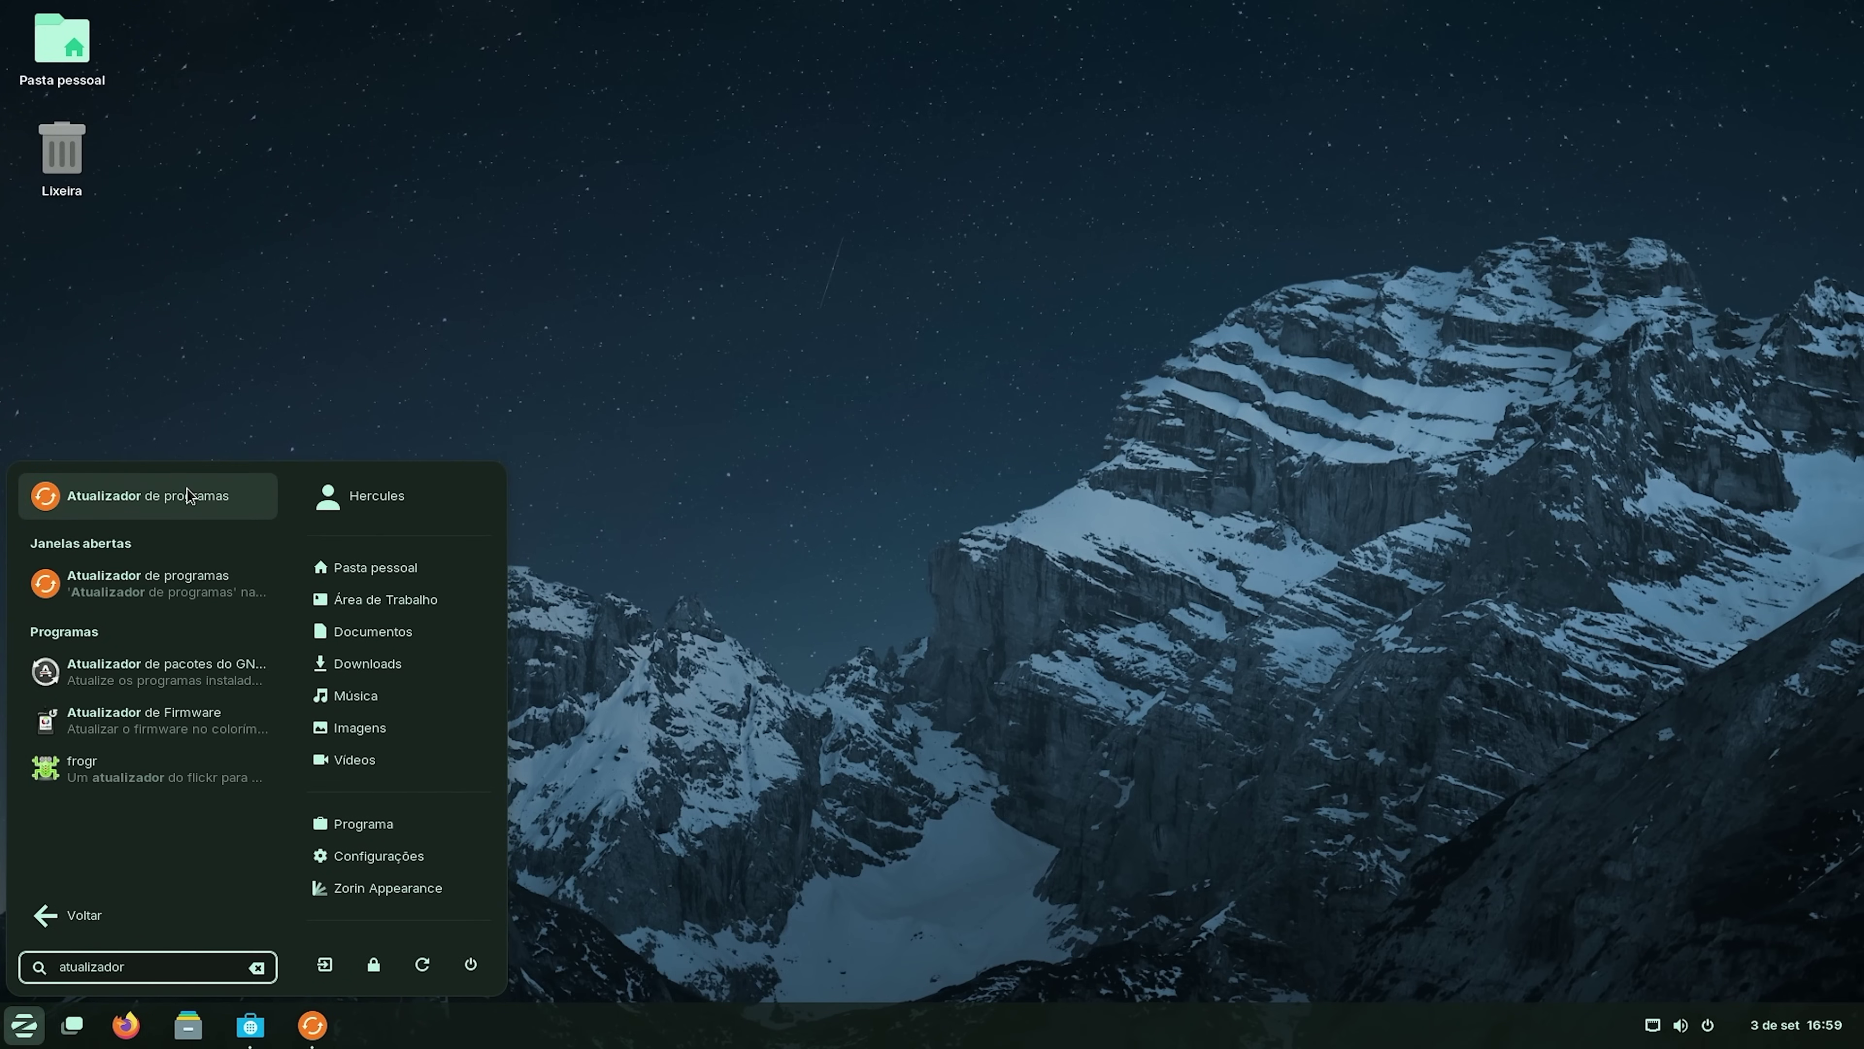
click(188, 496)
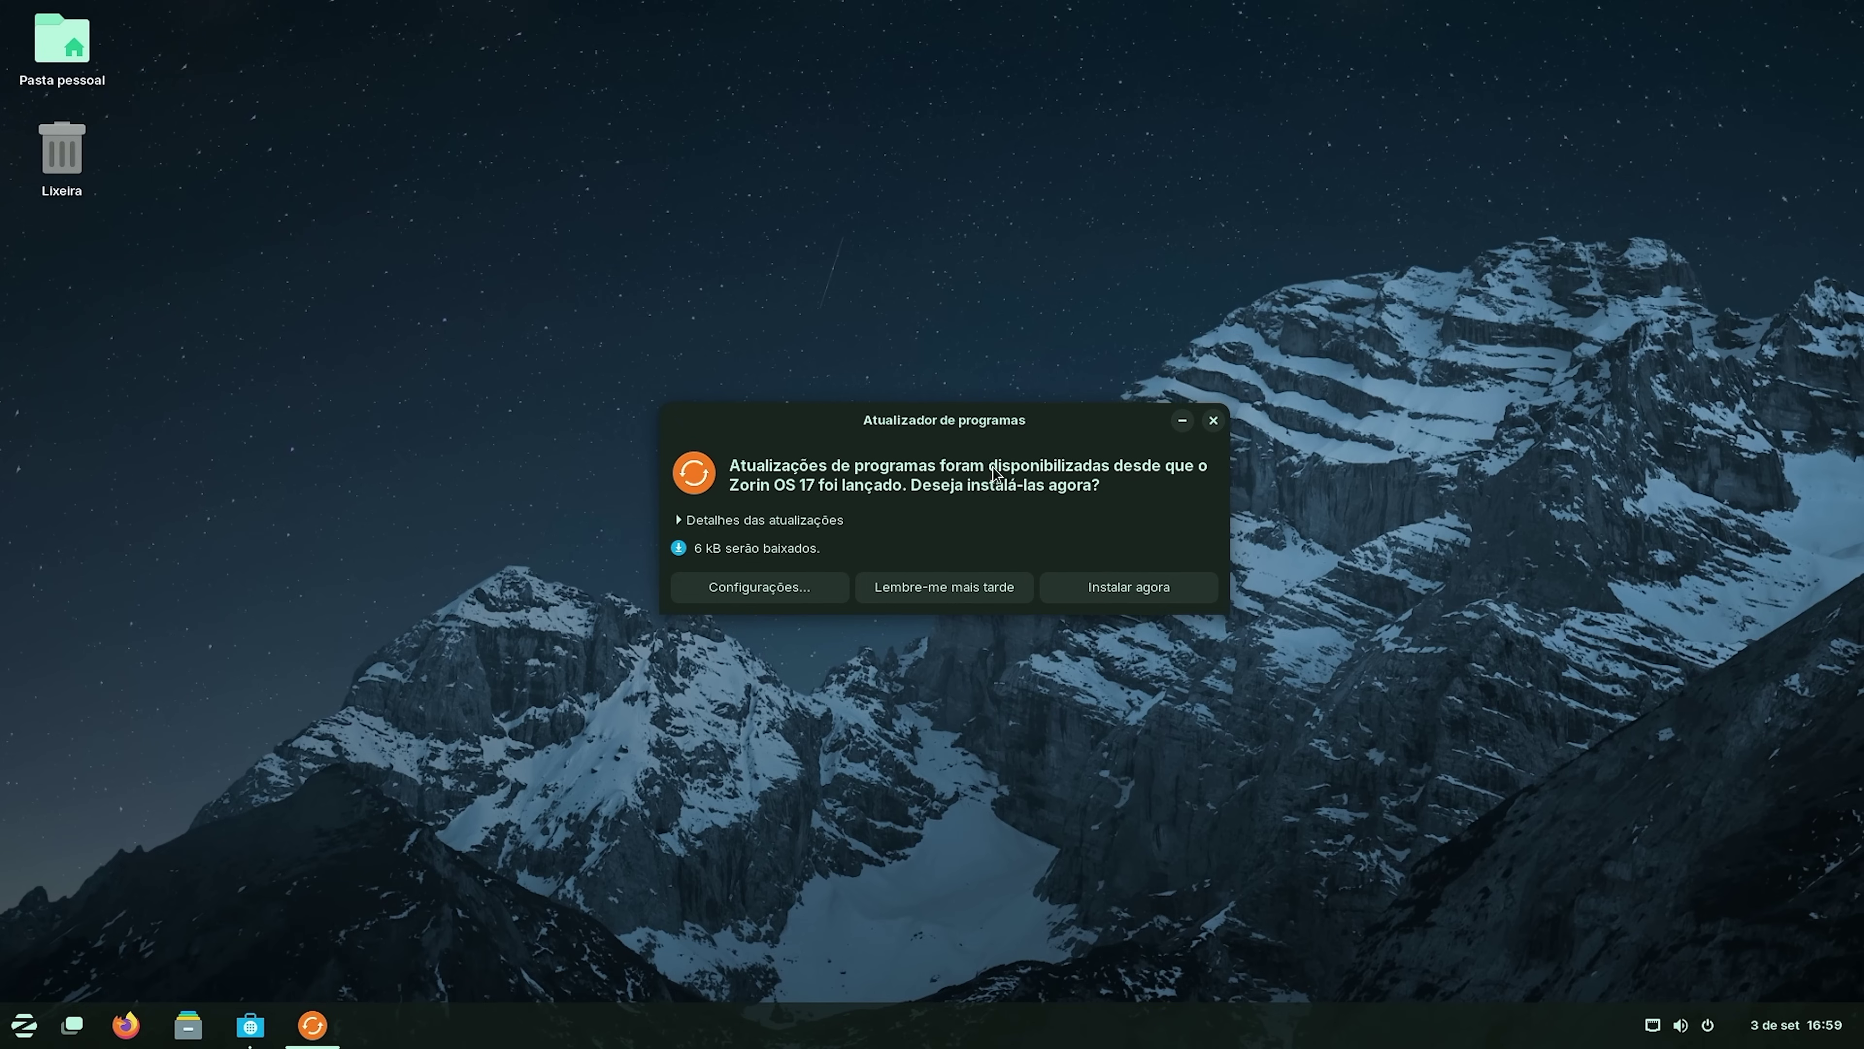
drag(1002, 430, 982, 425)
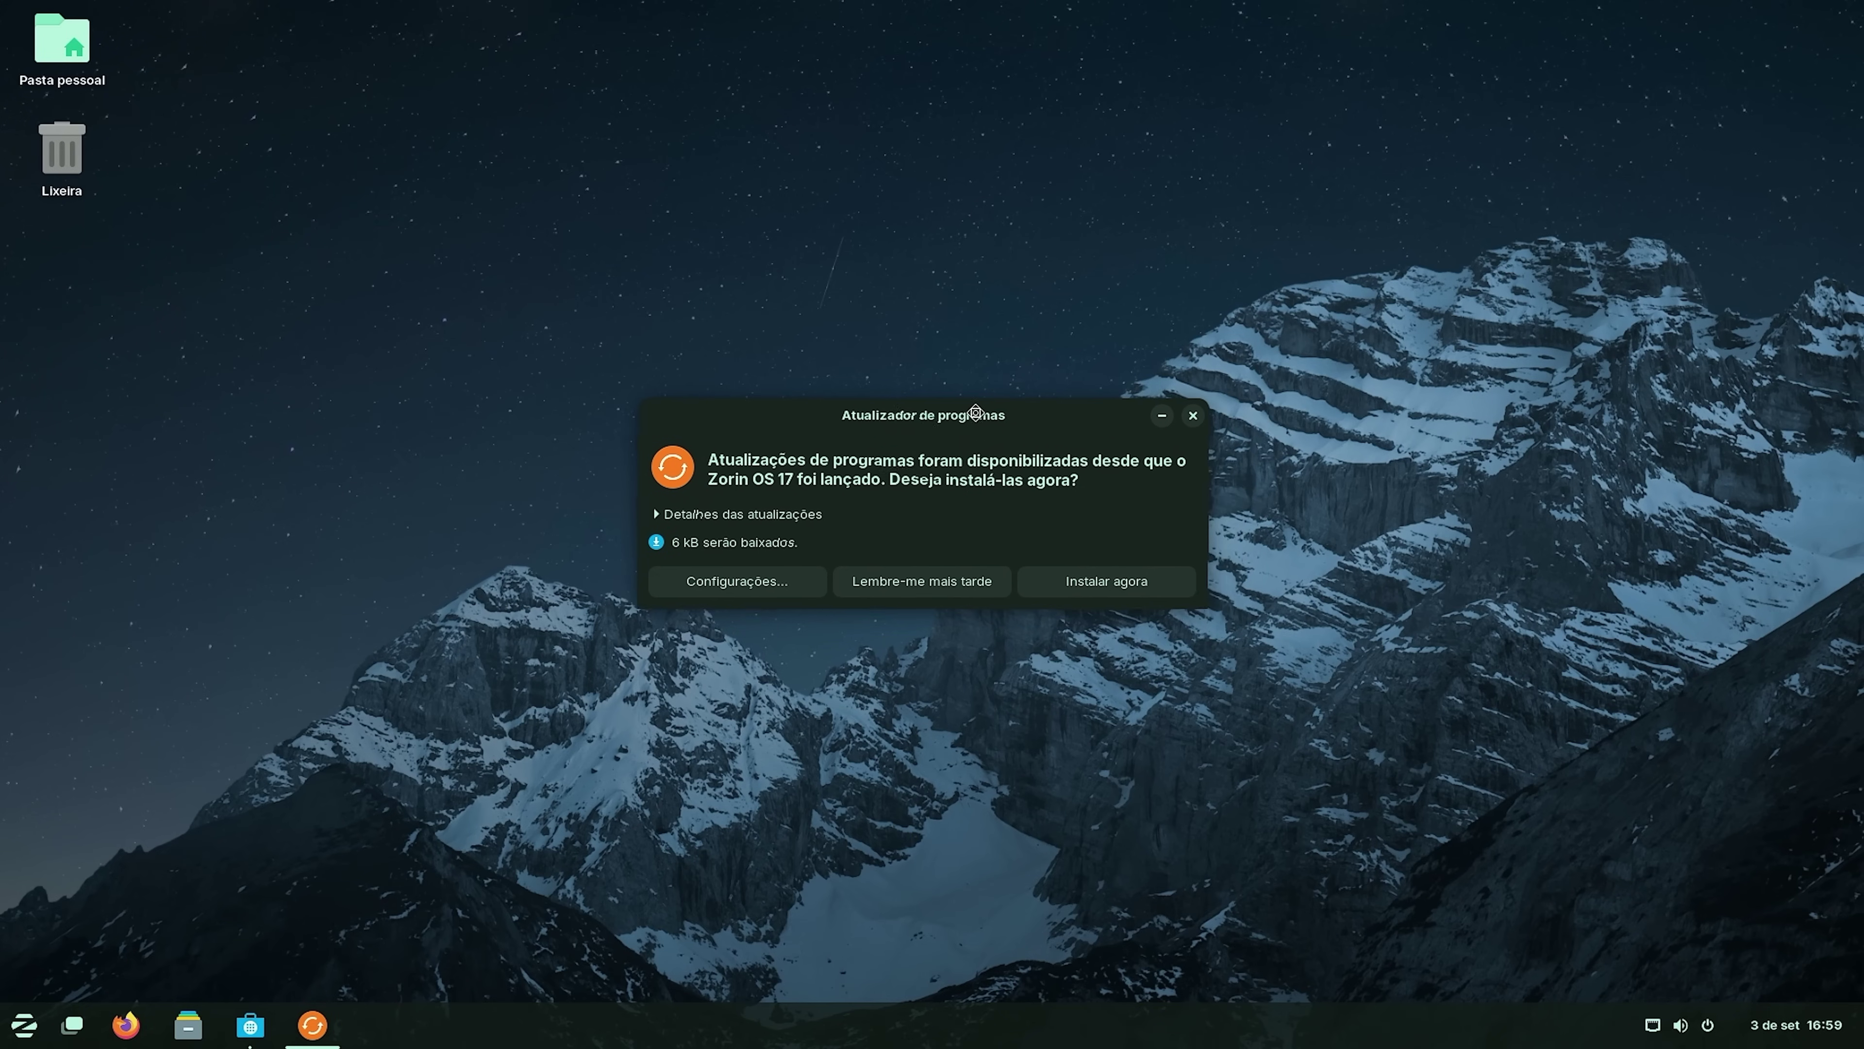
click(1092, 588)
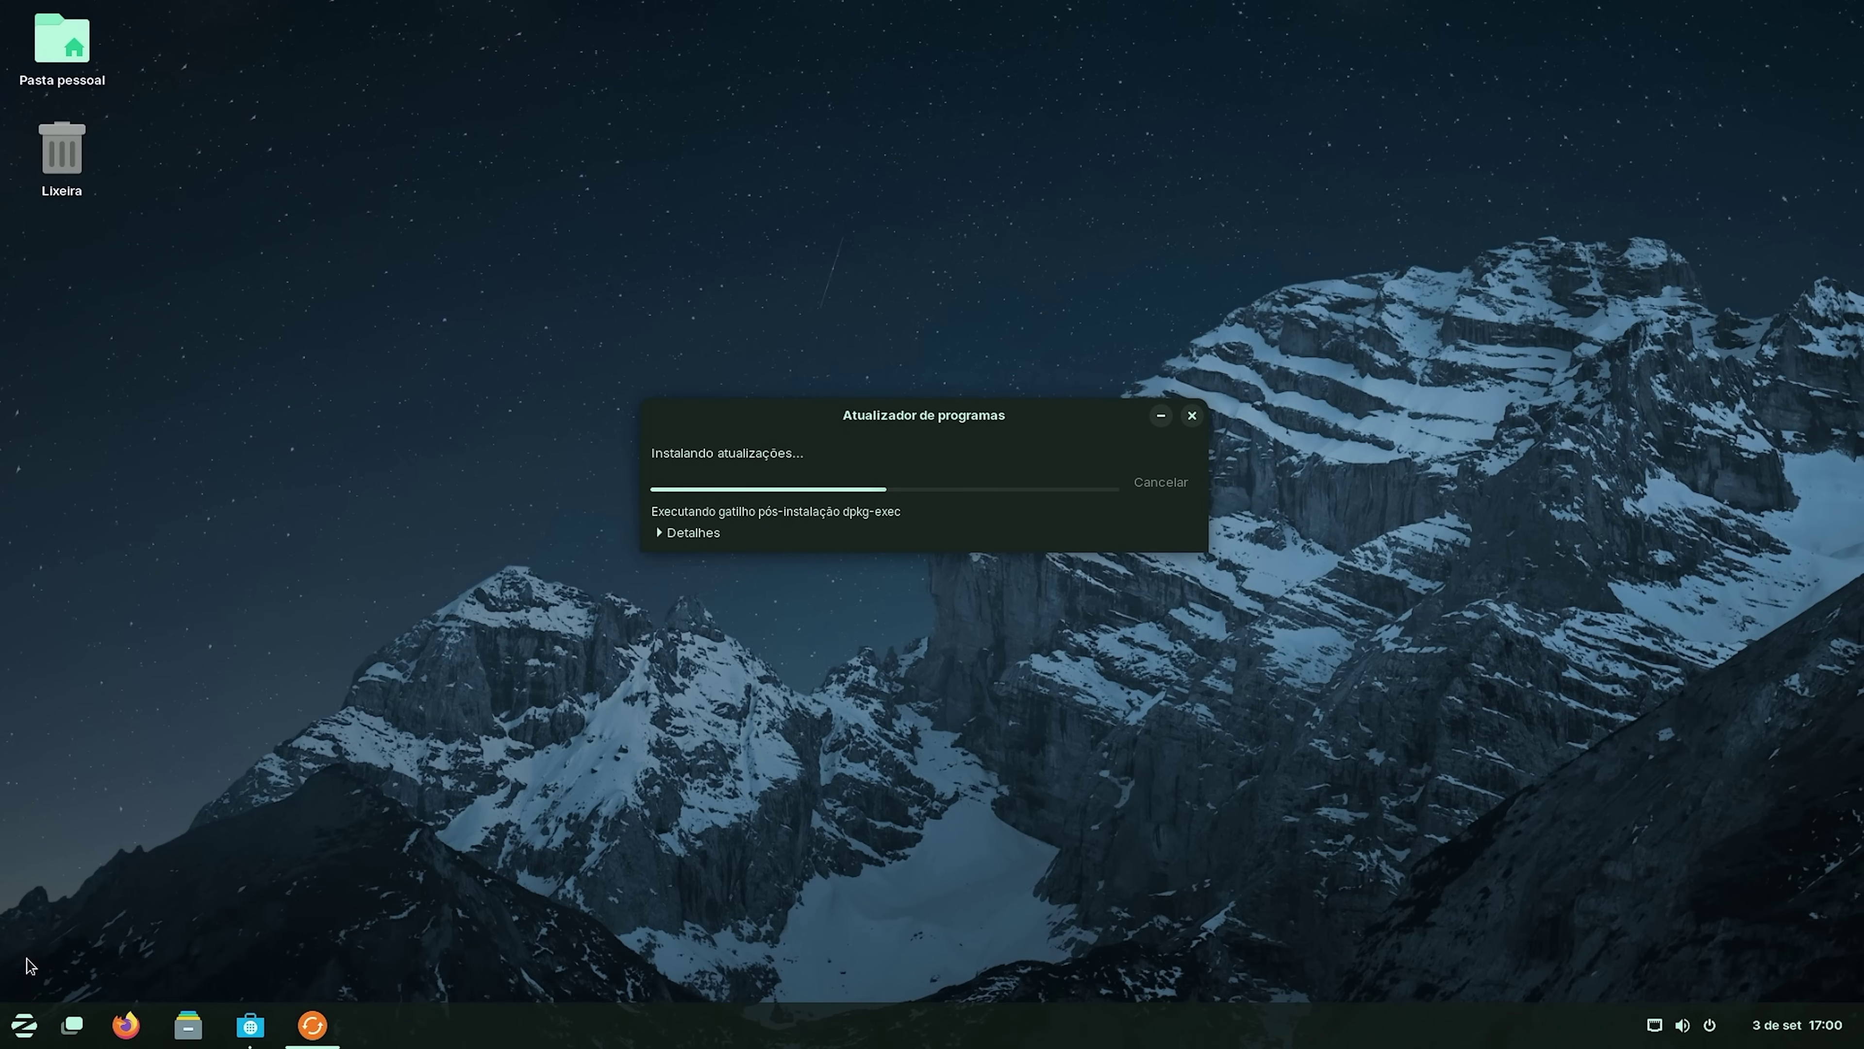
While updates install, browse the Acessórios and Escritório categories in the Zorin menu.
click(22, 1028)
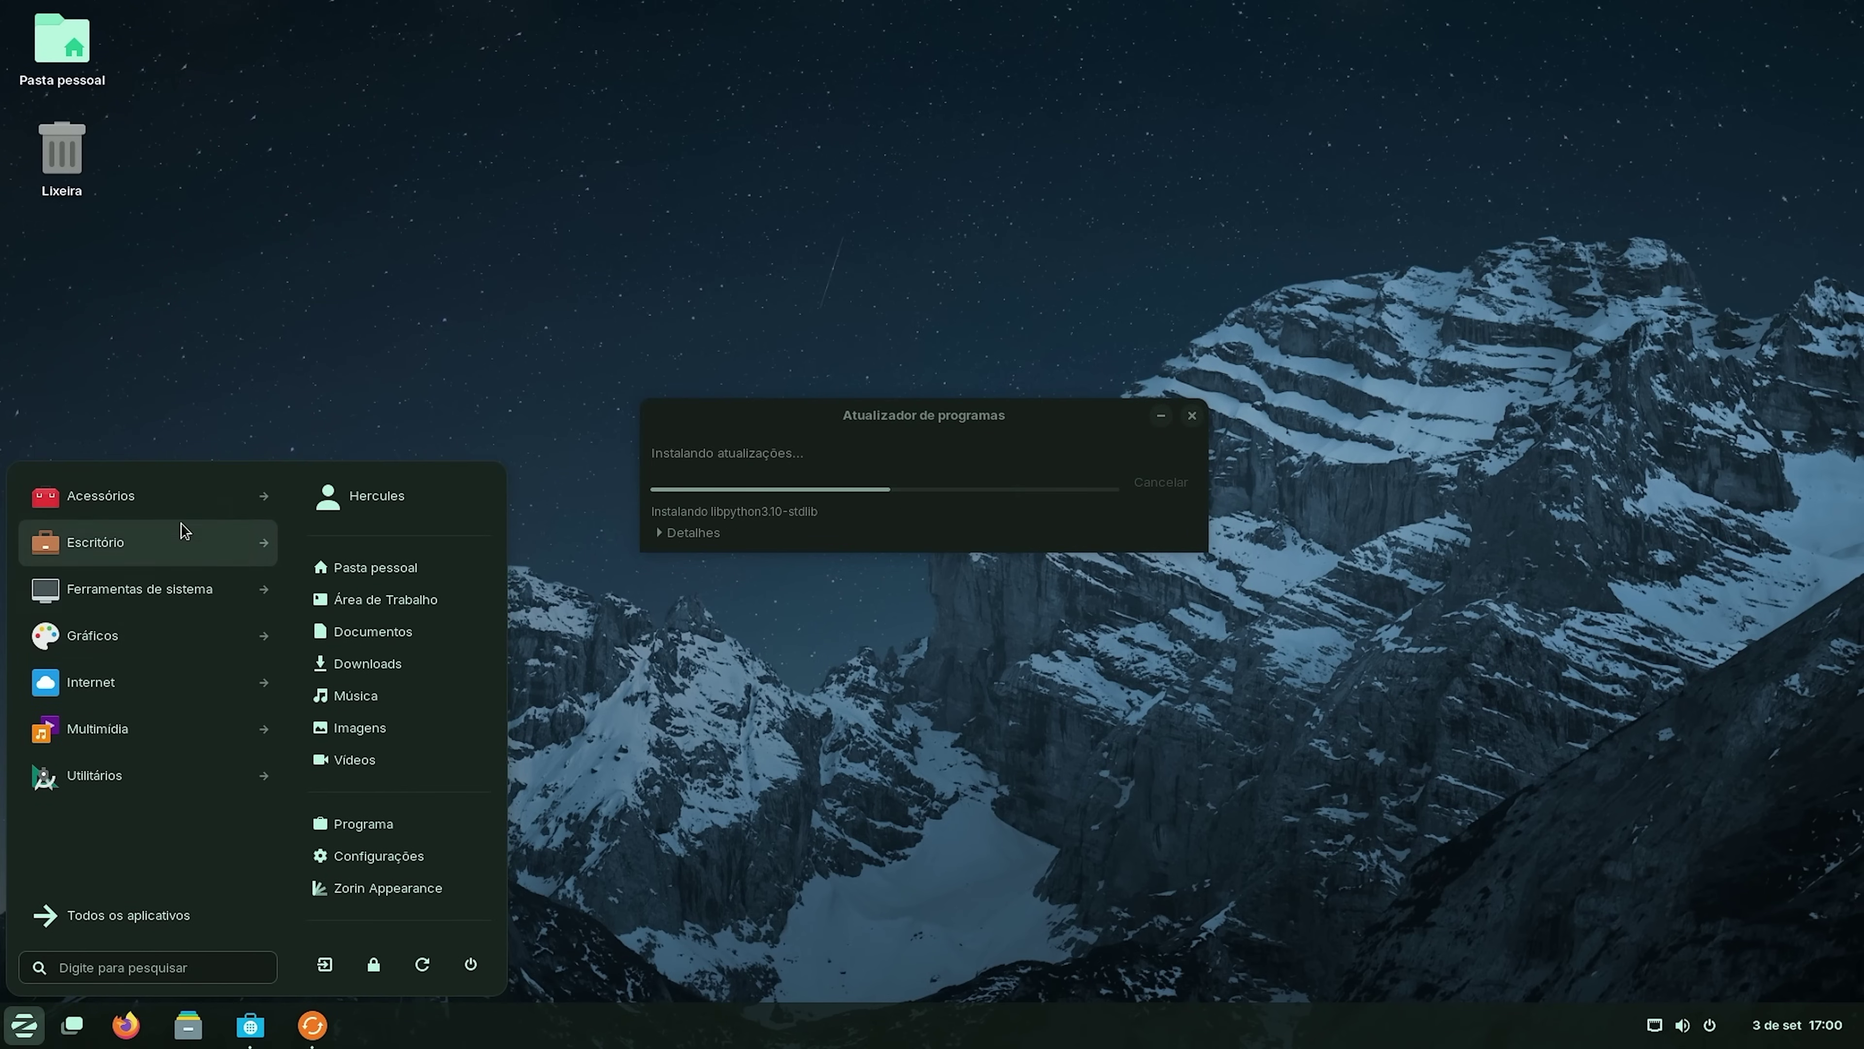
click(21, 1032)
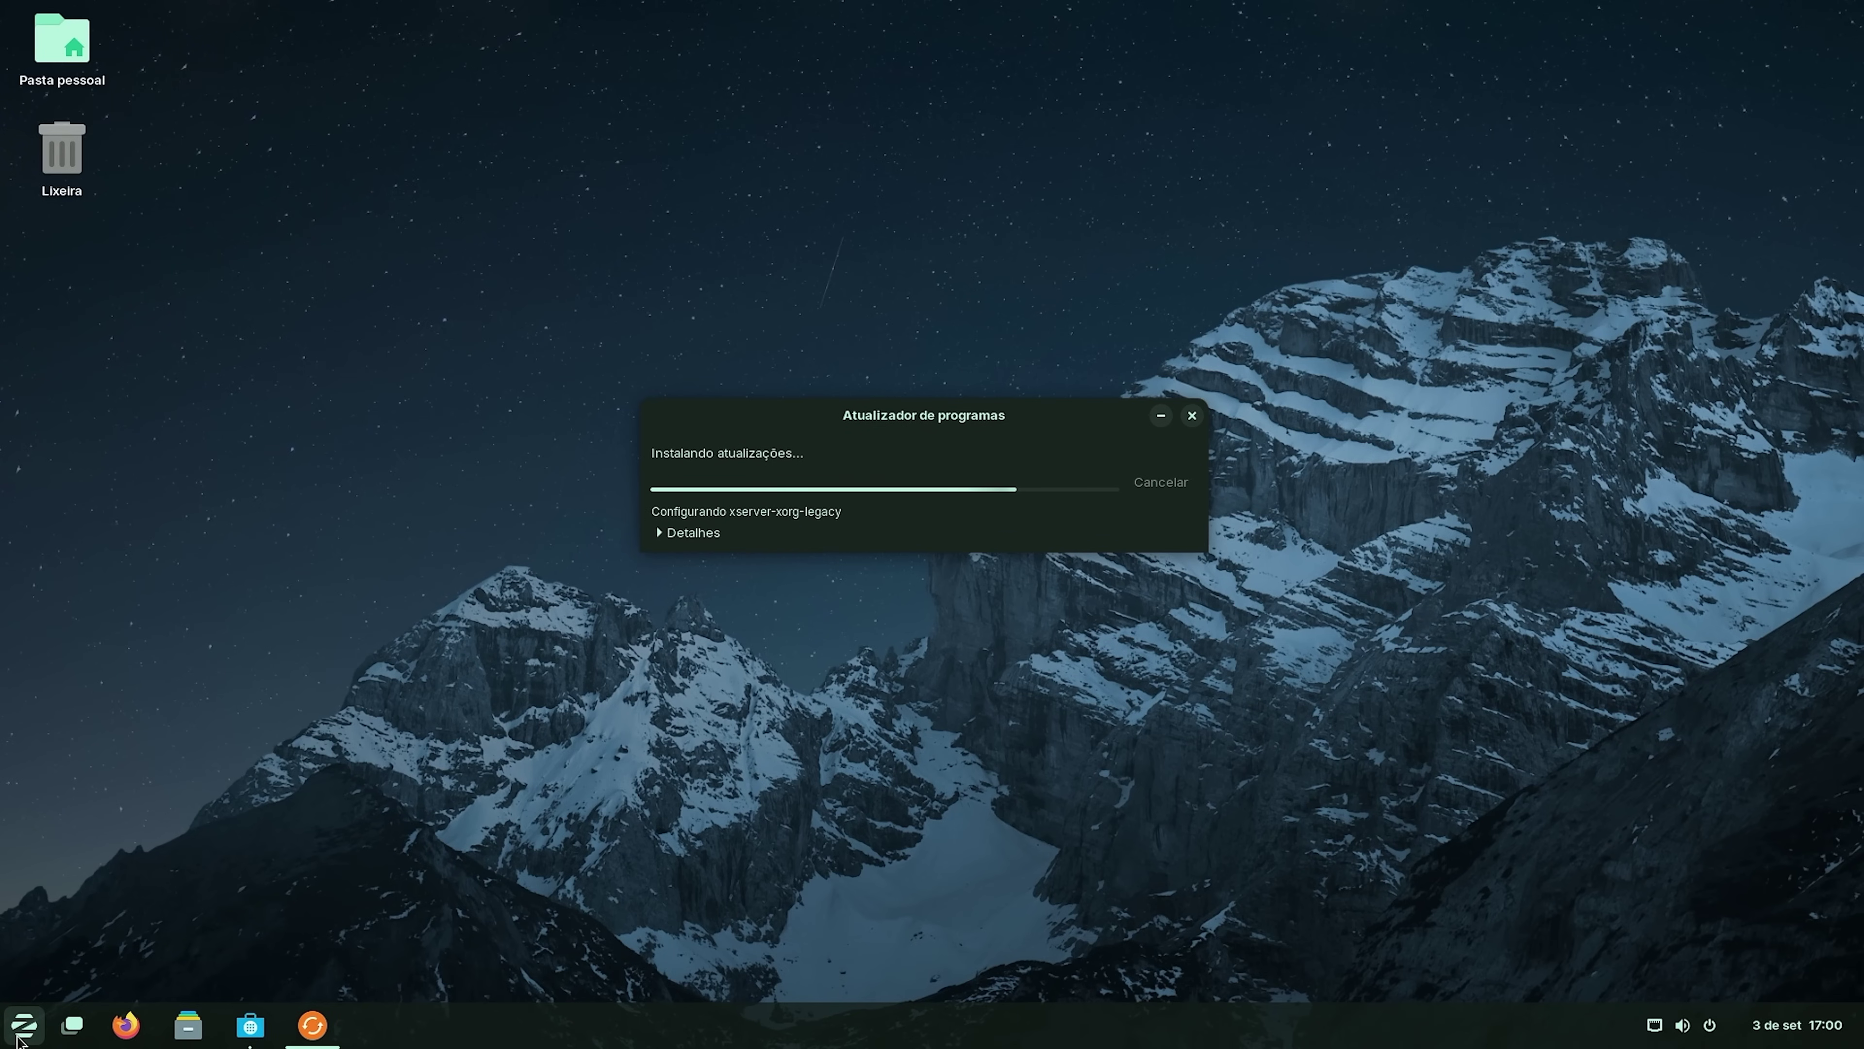
click(12, 1037)
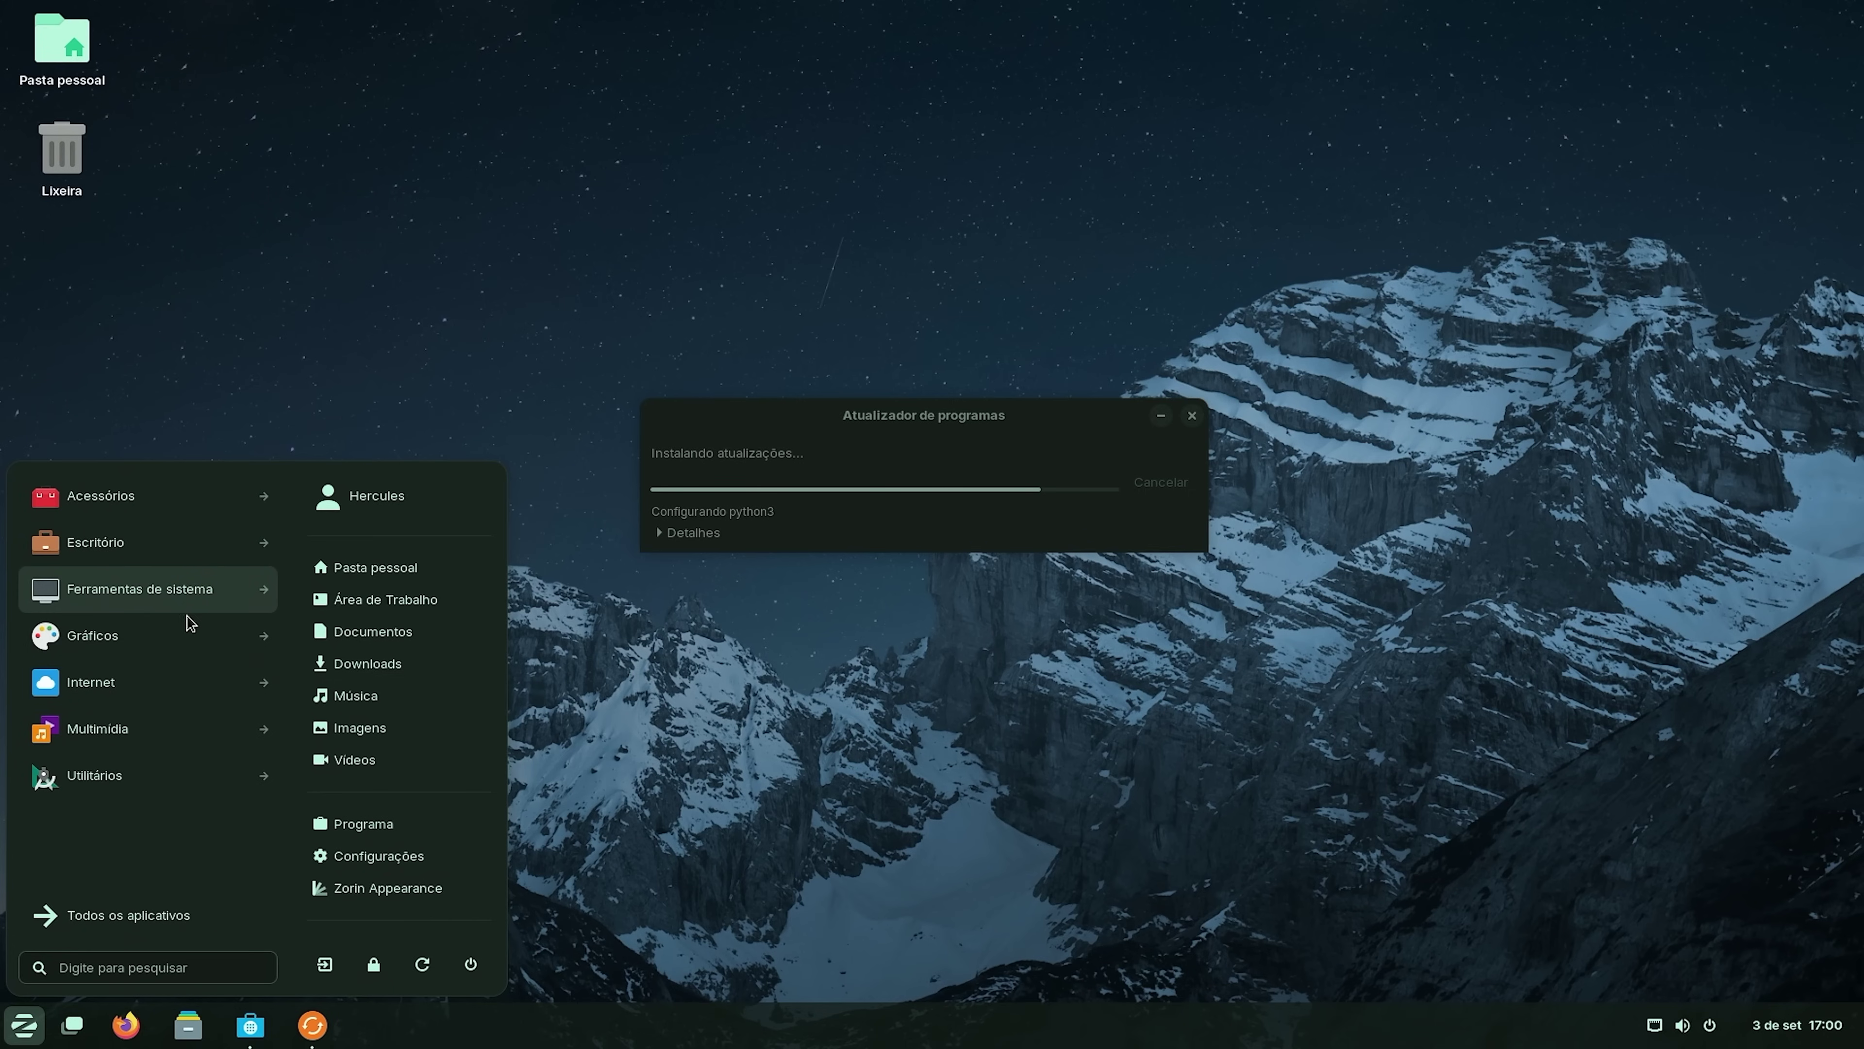
click(147, 500)
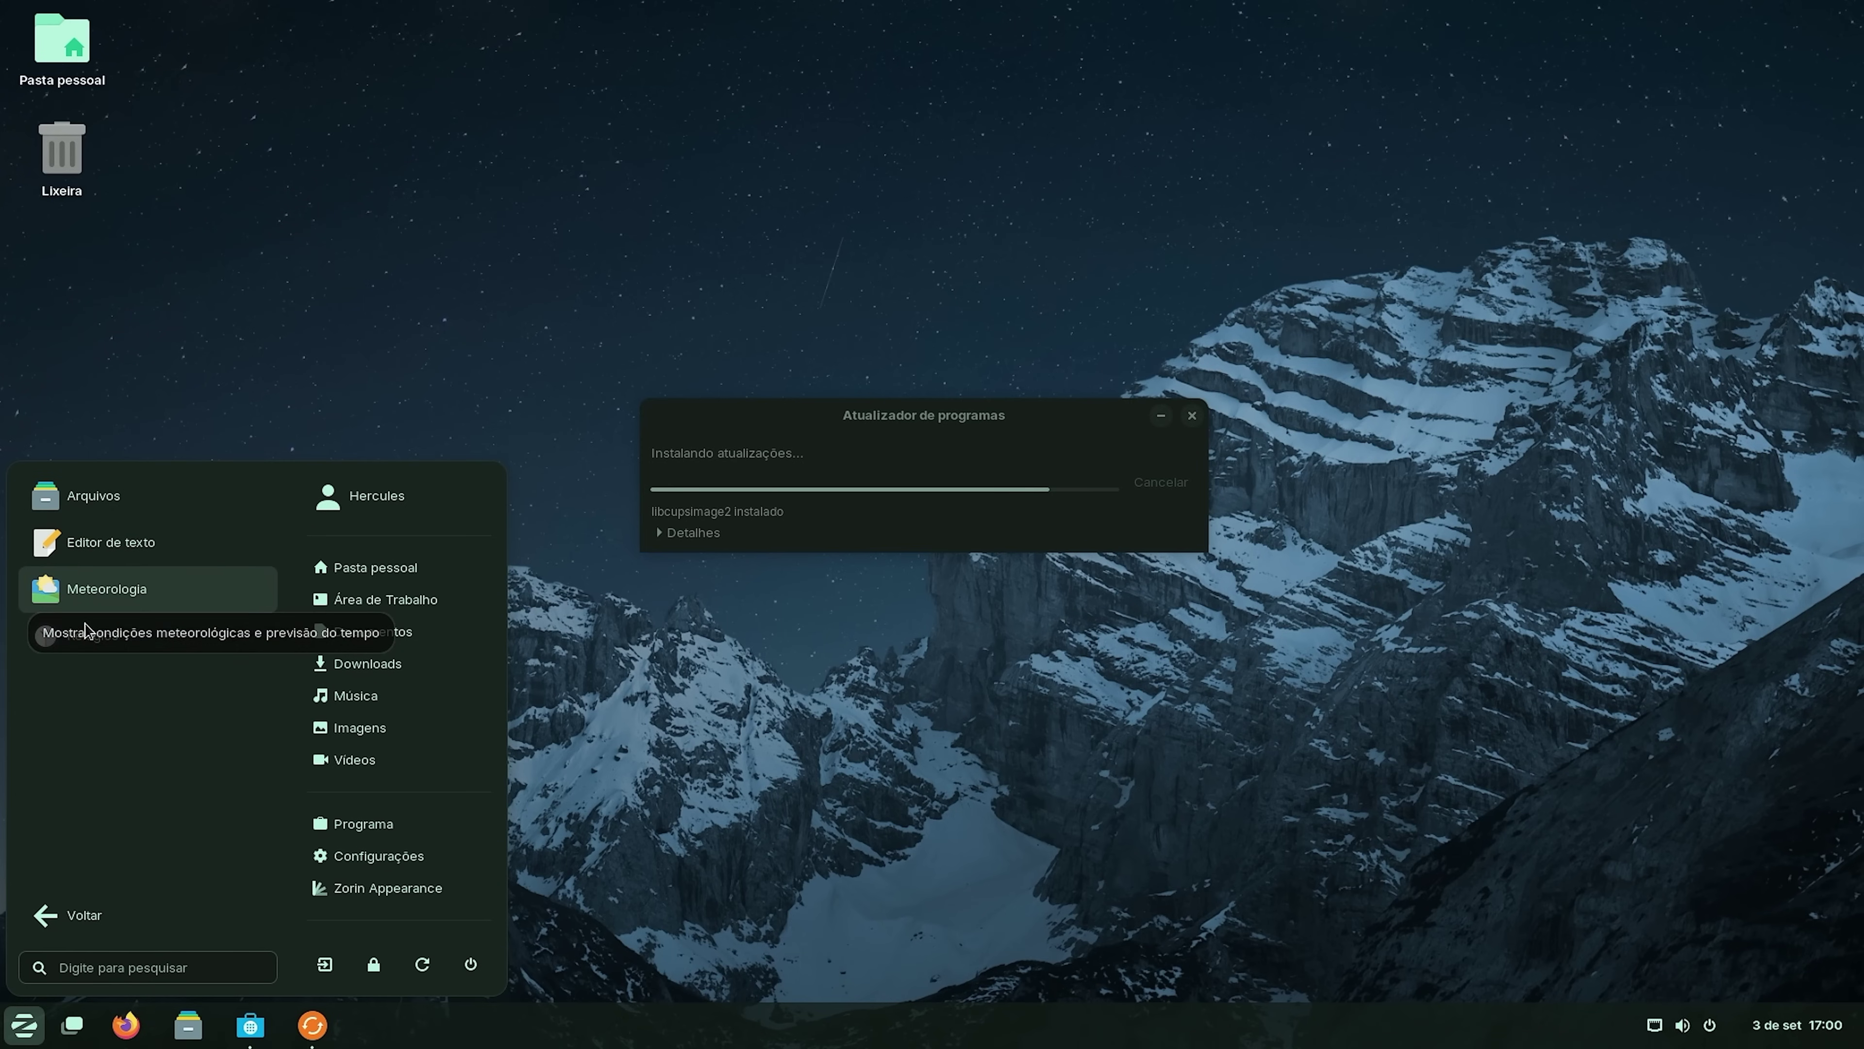
click(74, 915)
click(147, 589)
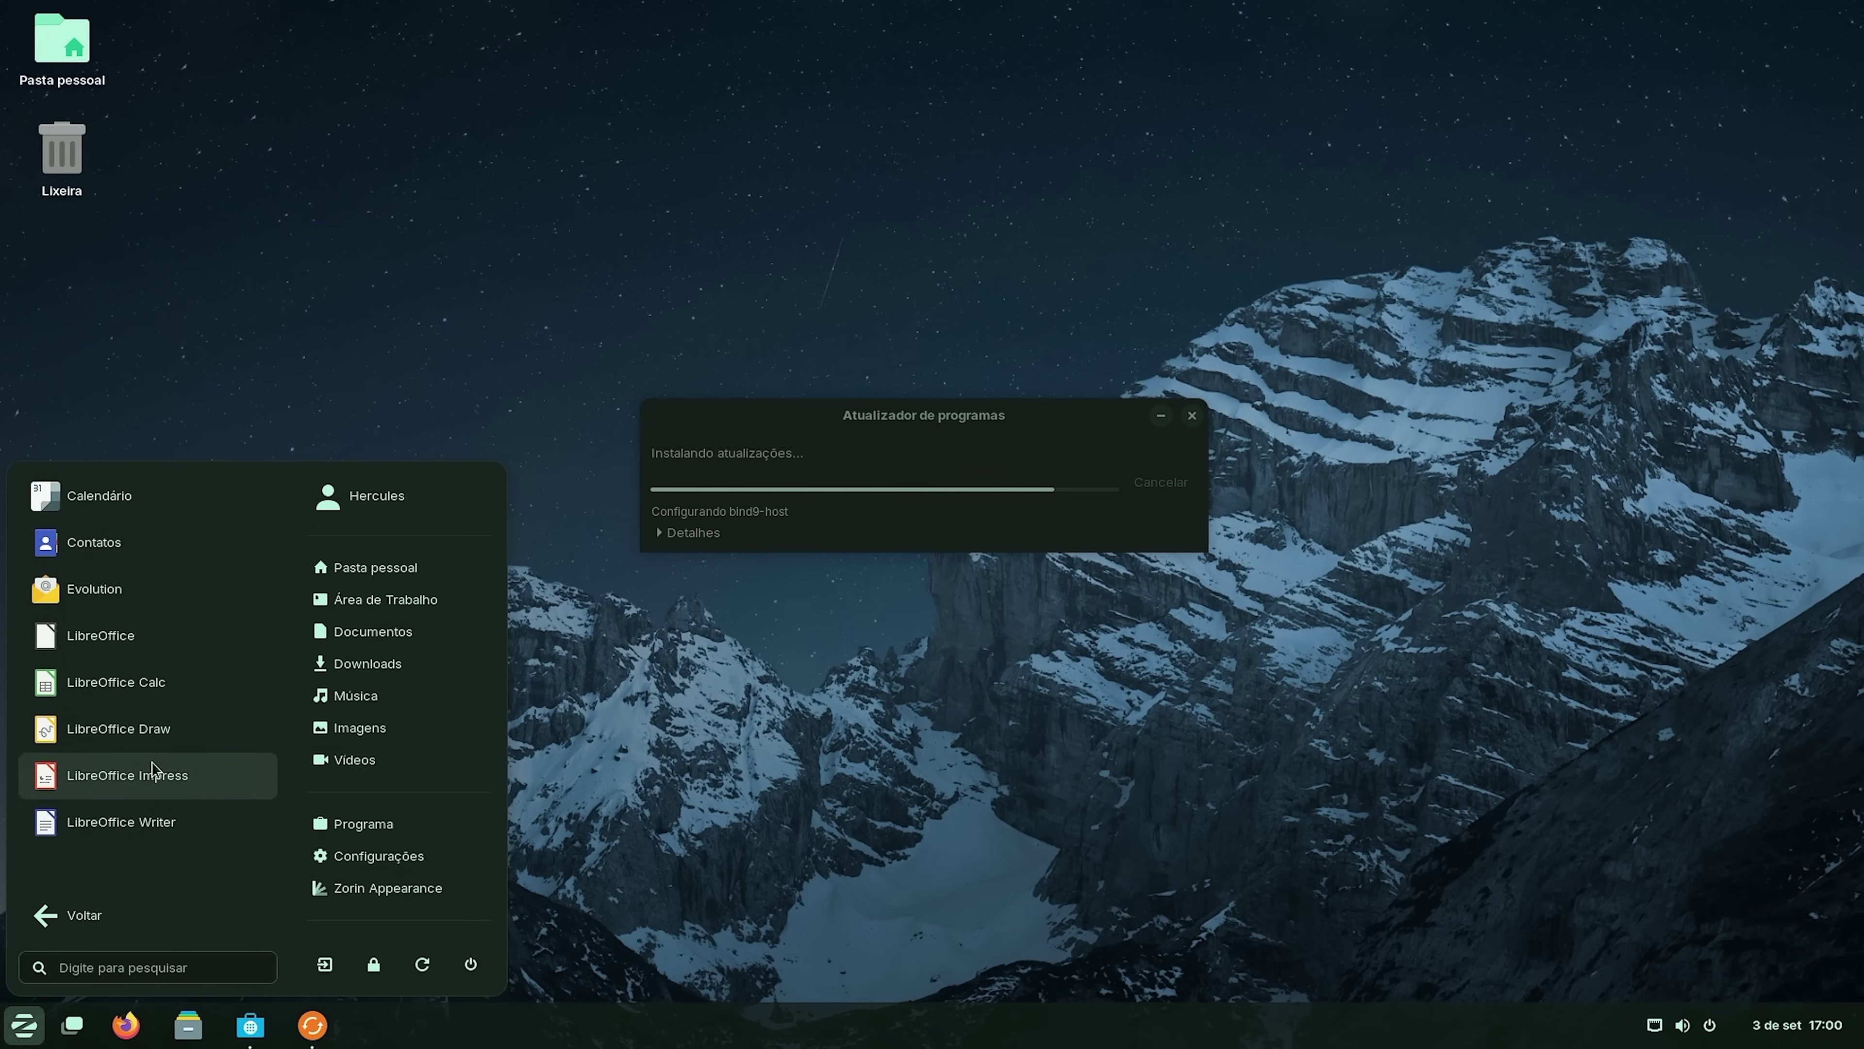
click(81, 918)
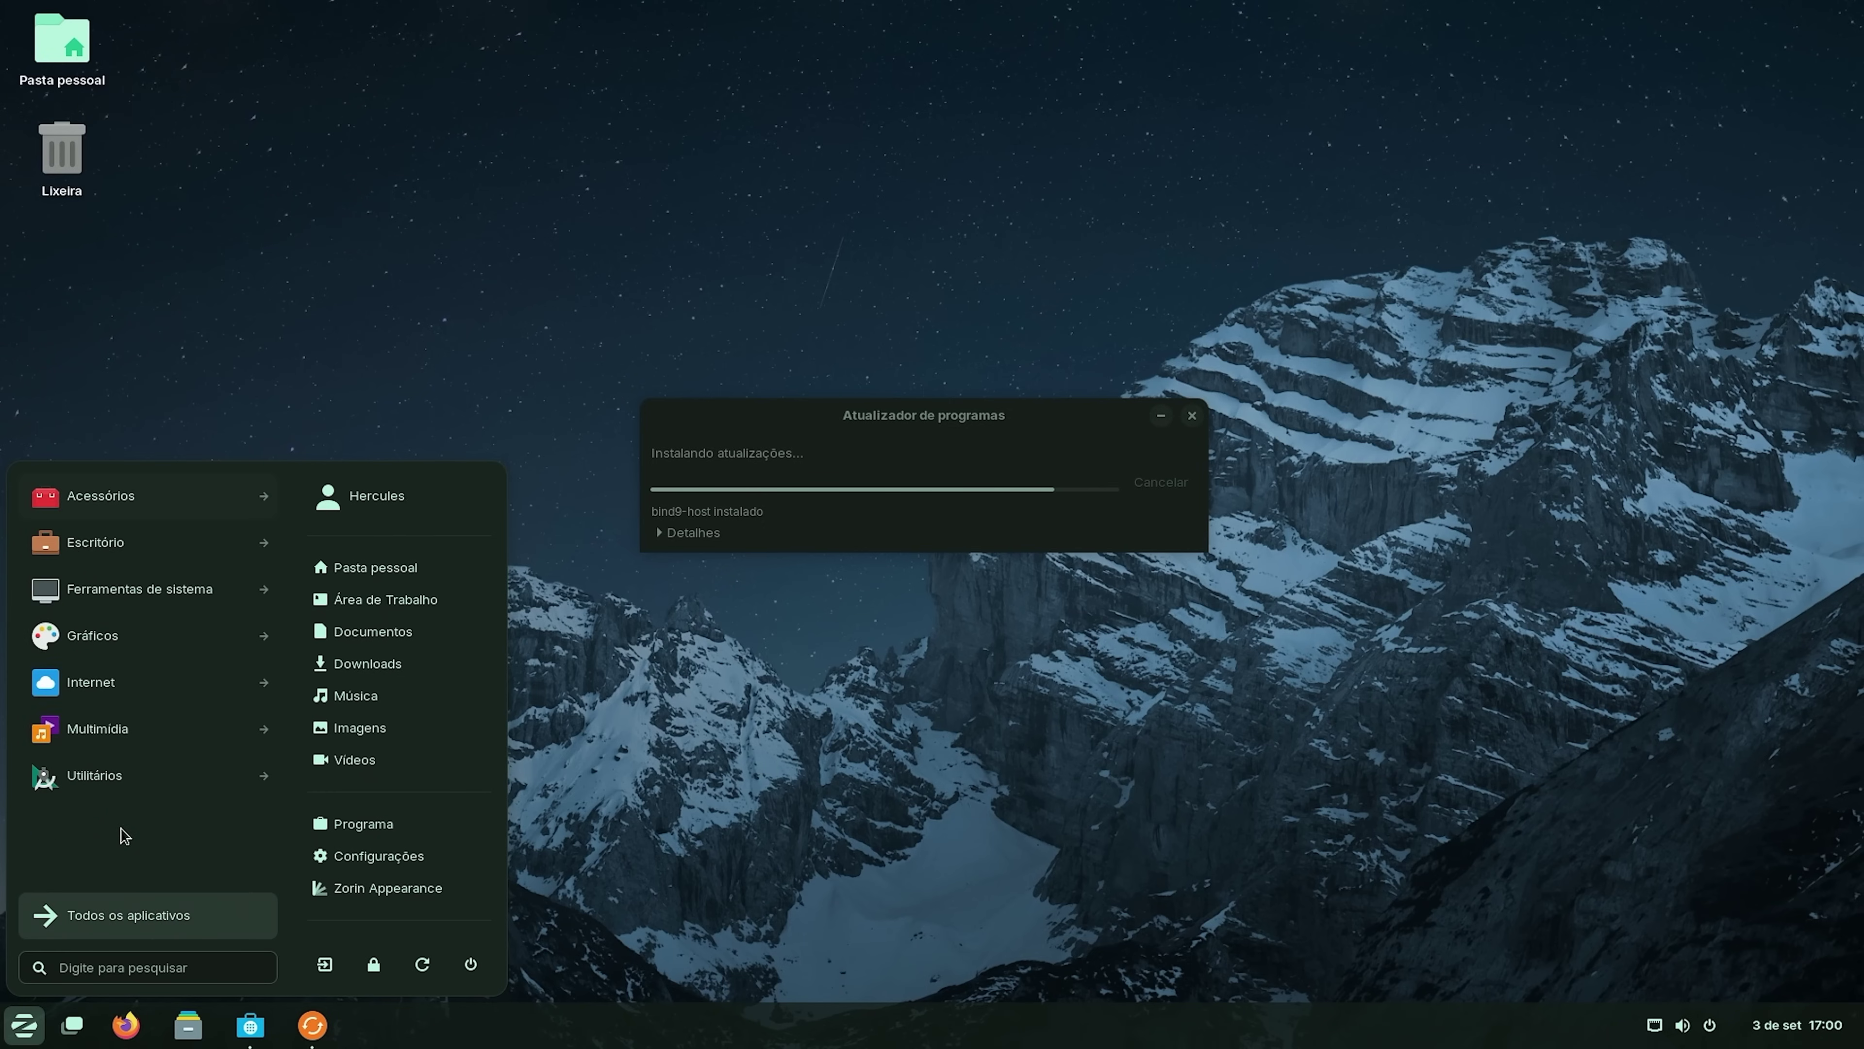
Browse the Internet and Multimídia categories, then close the menu and show quick settings.
click(120, 635)
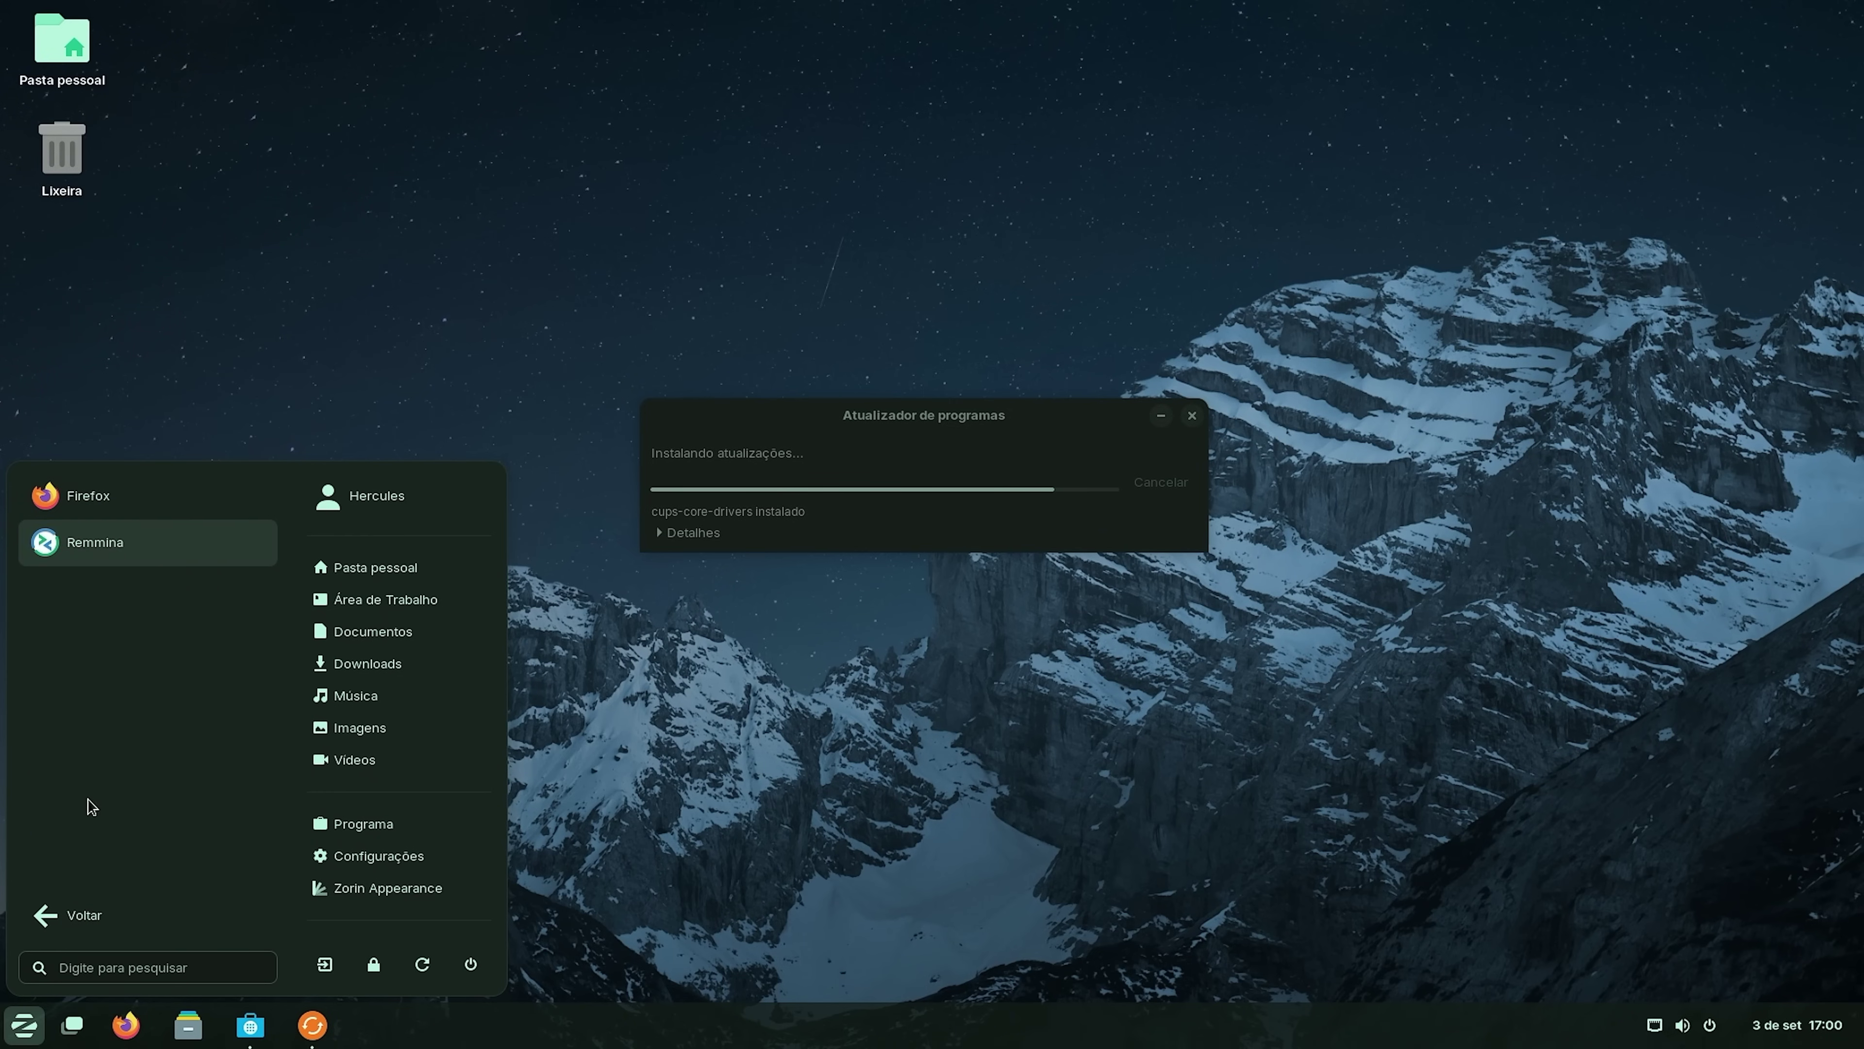
click(45, 932)
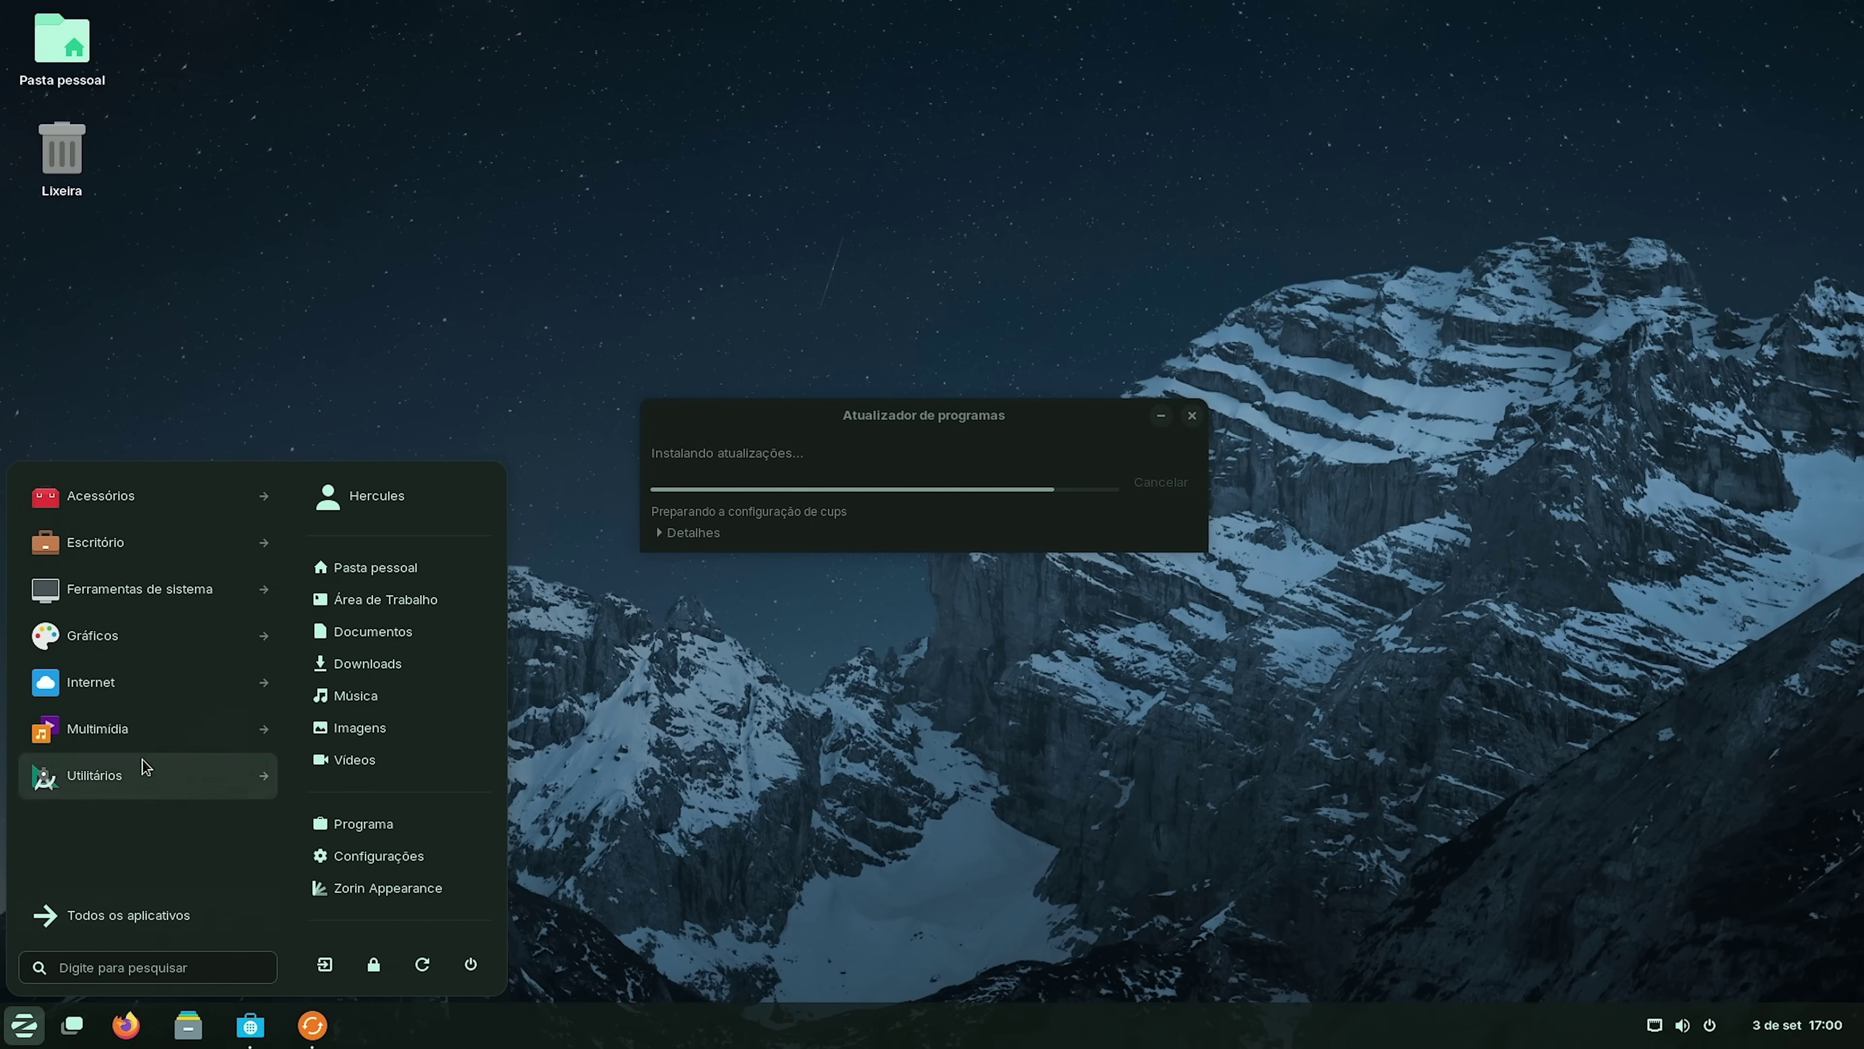
click(125, 727)
click(73, 915)
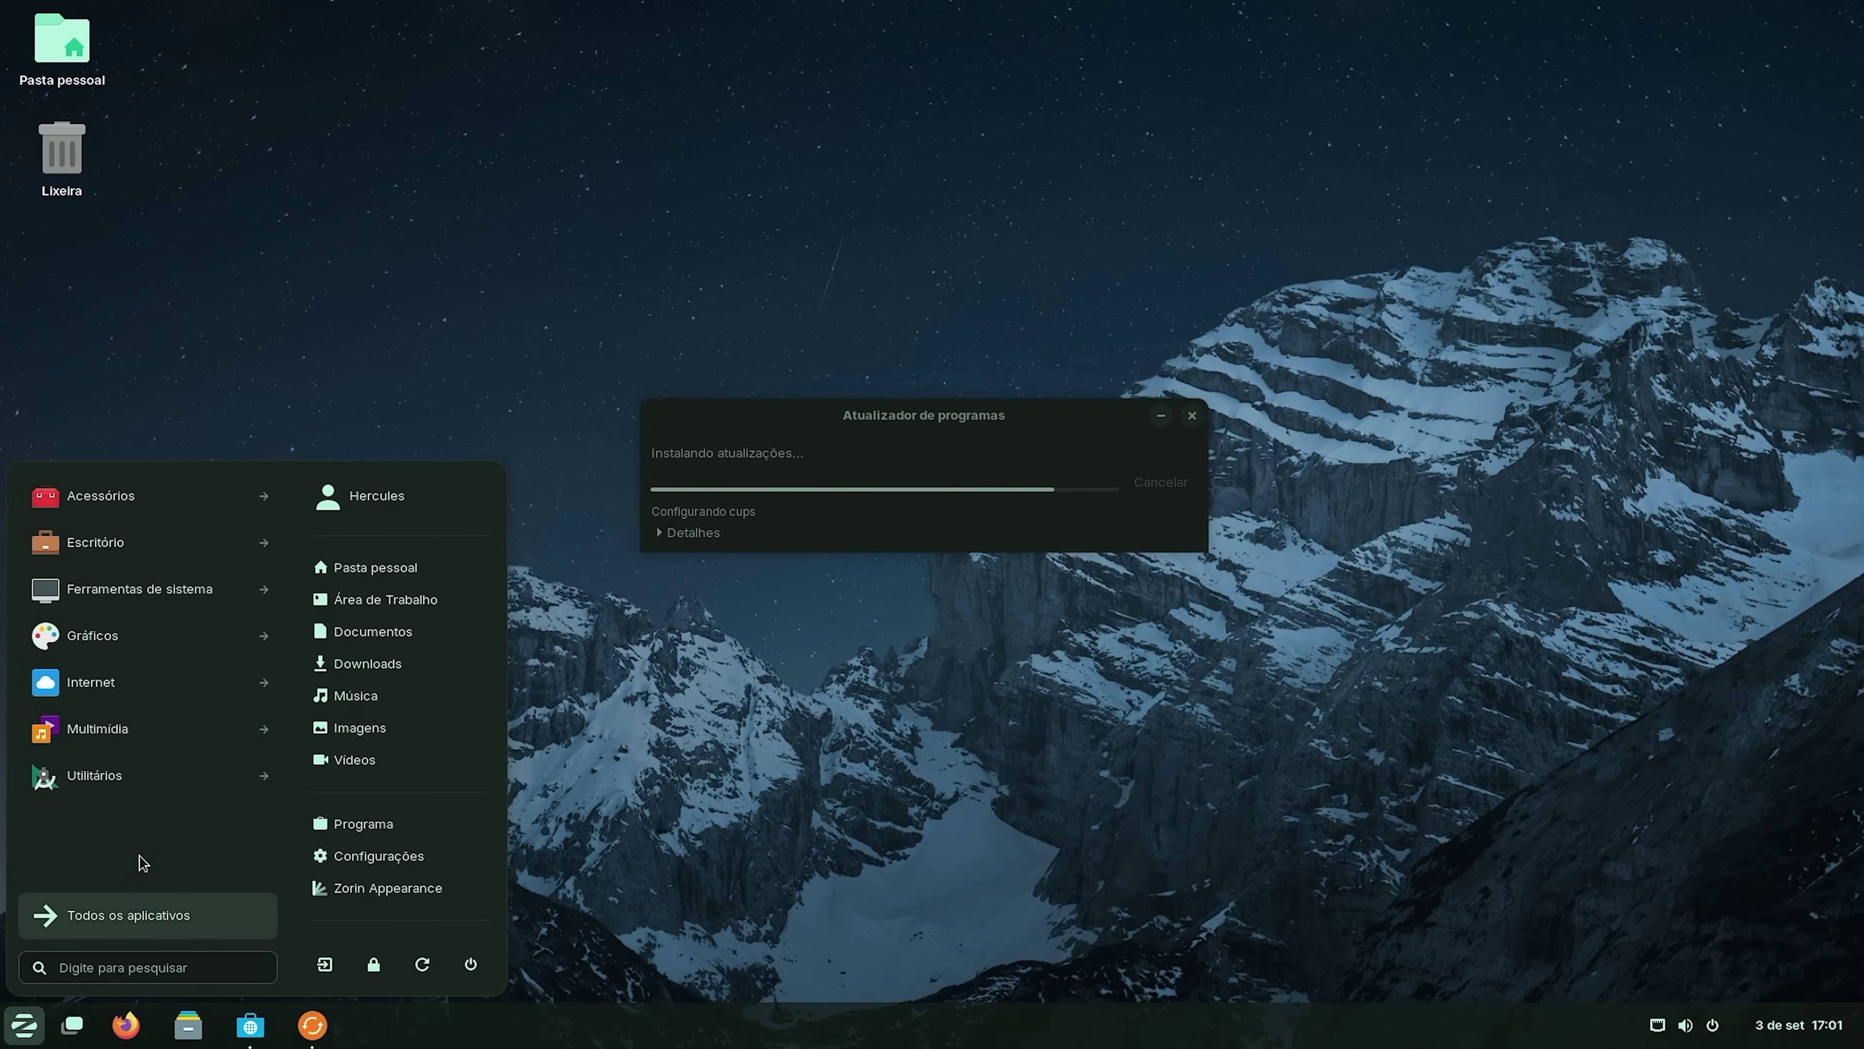
key(Escape)
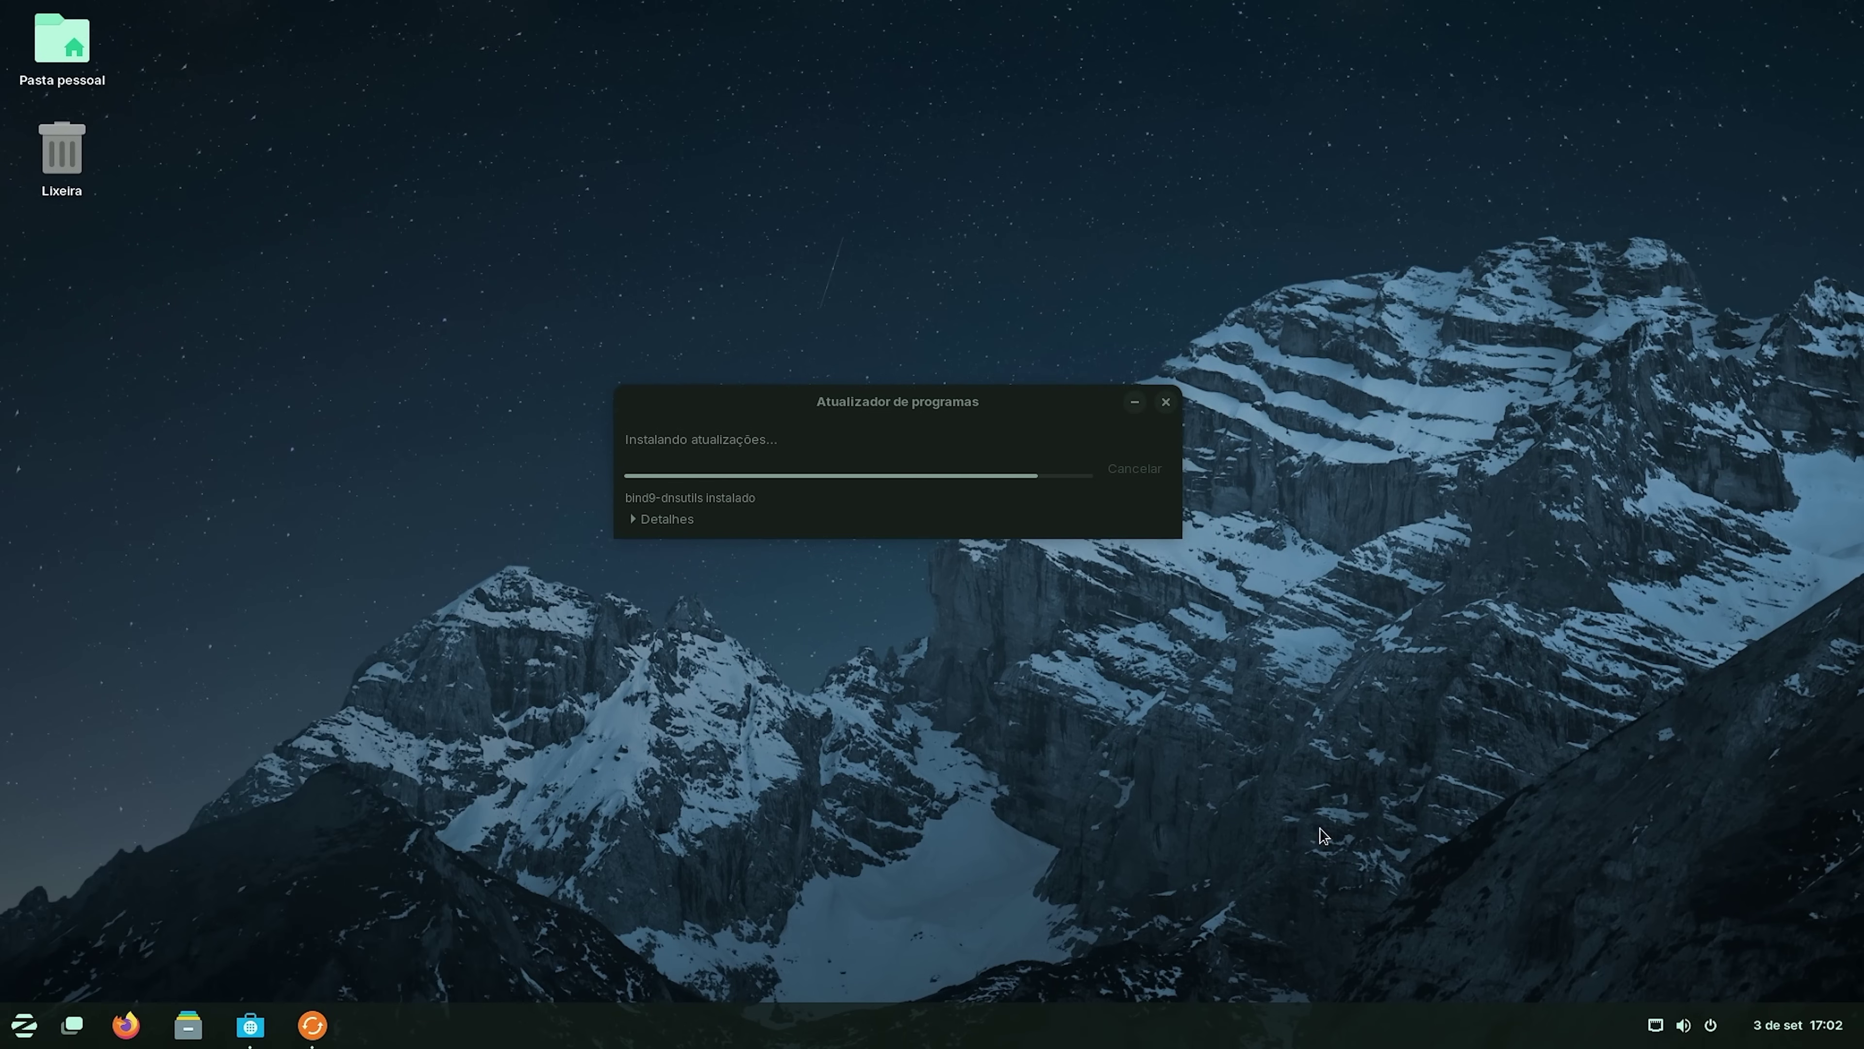
click(1683, 1036)
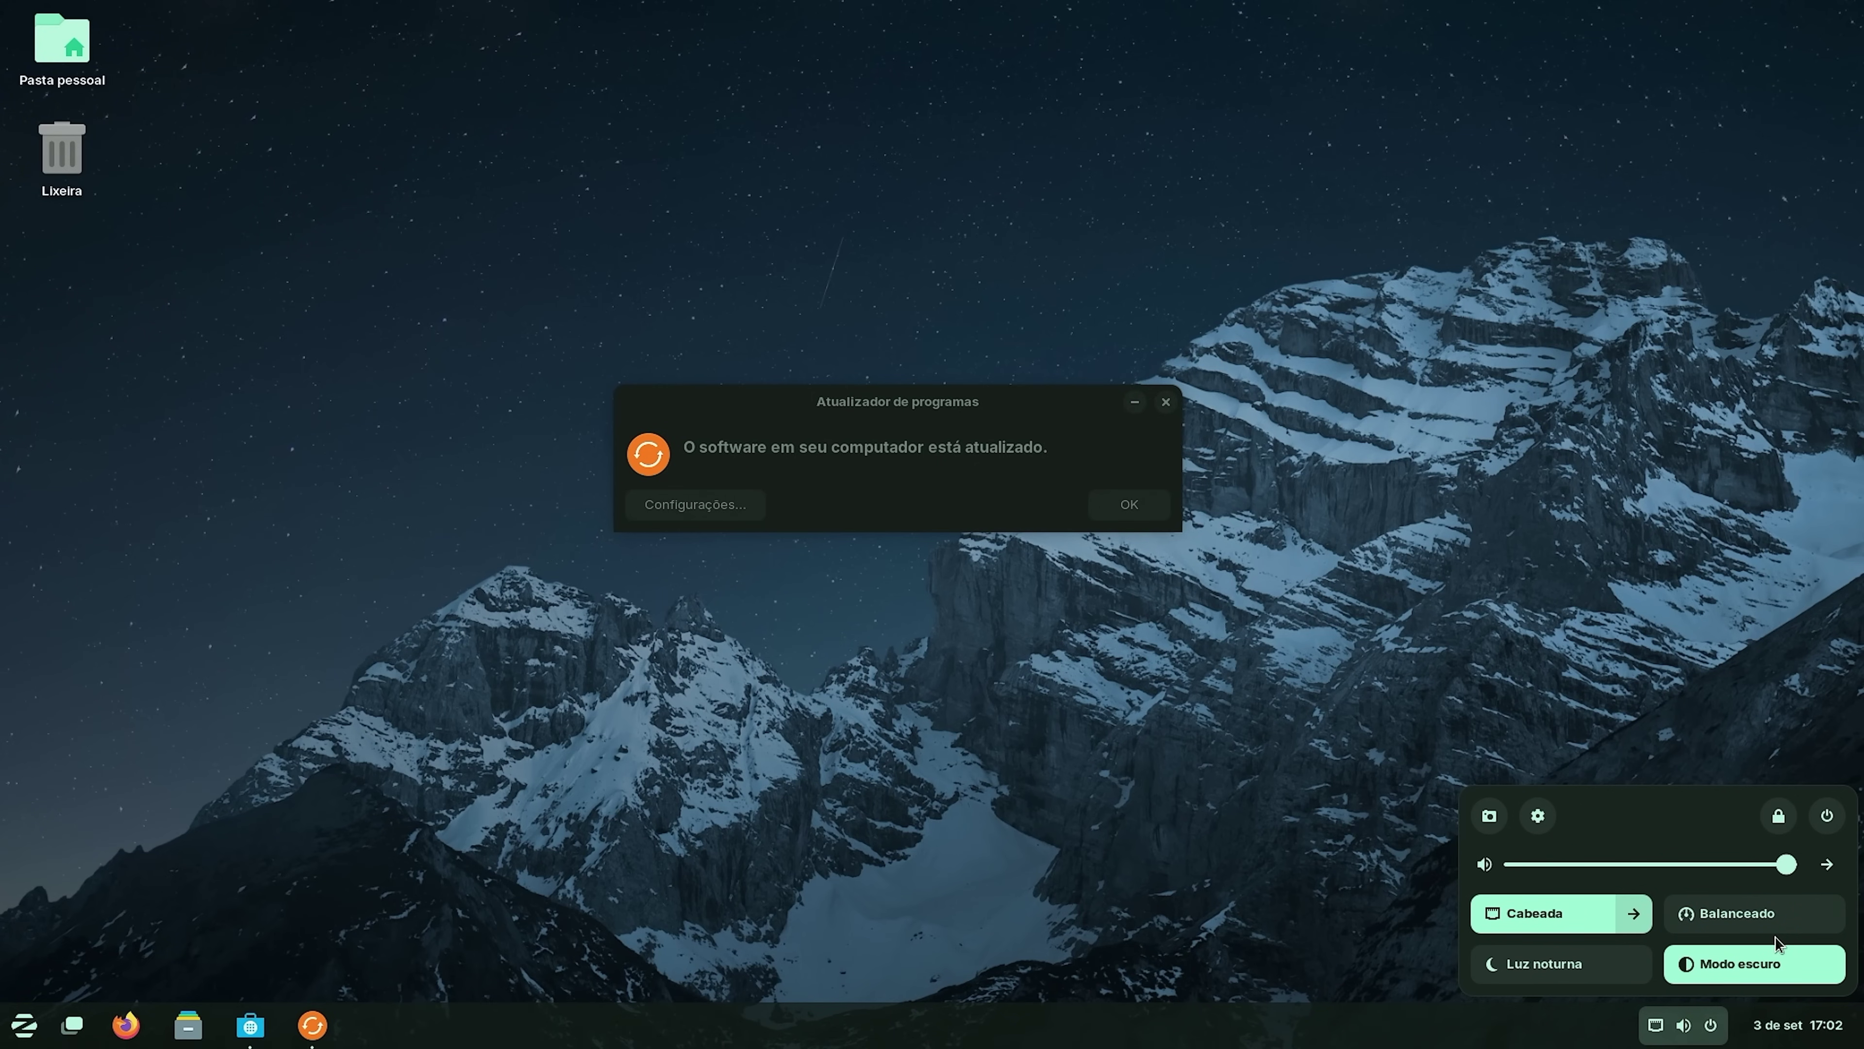
Turn off Modo escuro for the light theme, then try and dismiss the screenshot tool.
click(1764, 971)
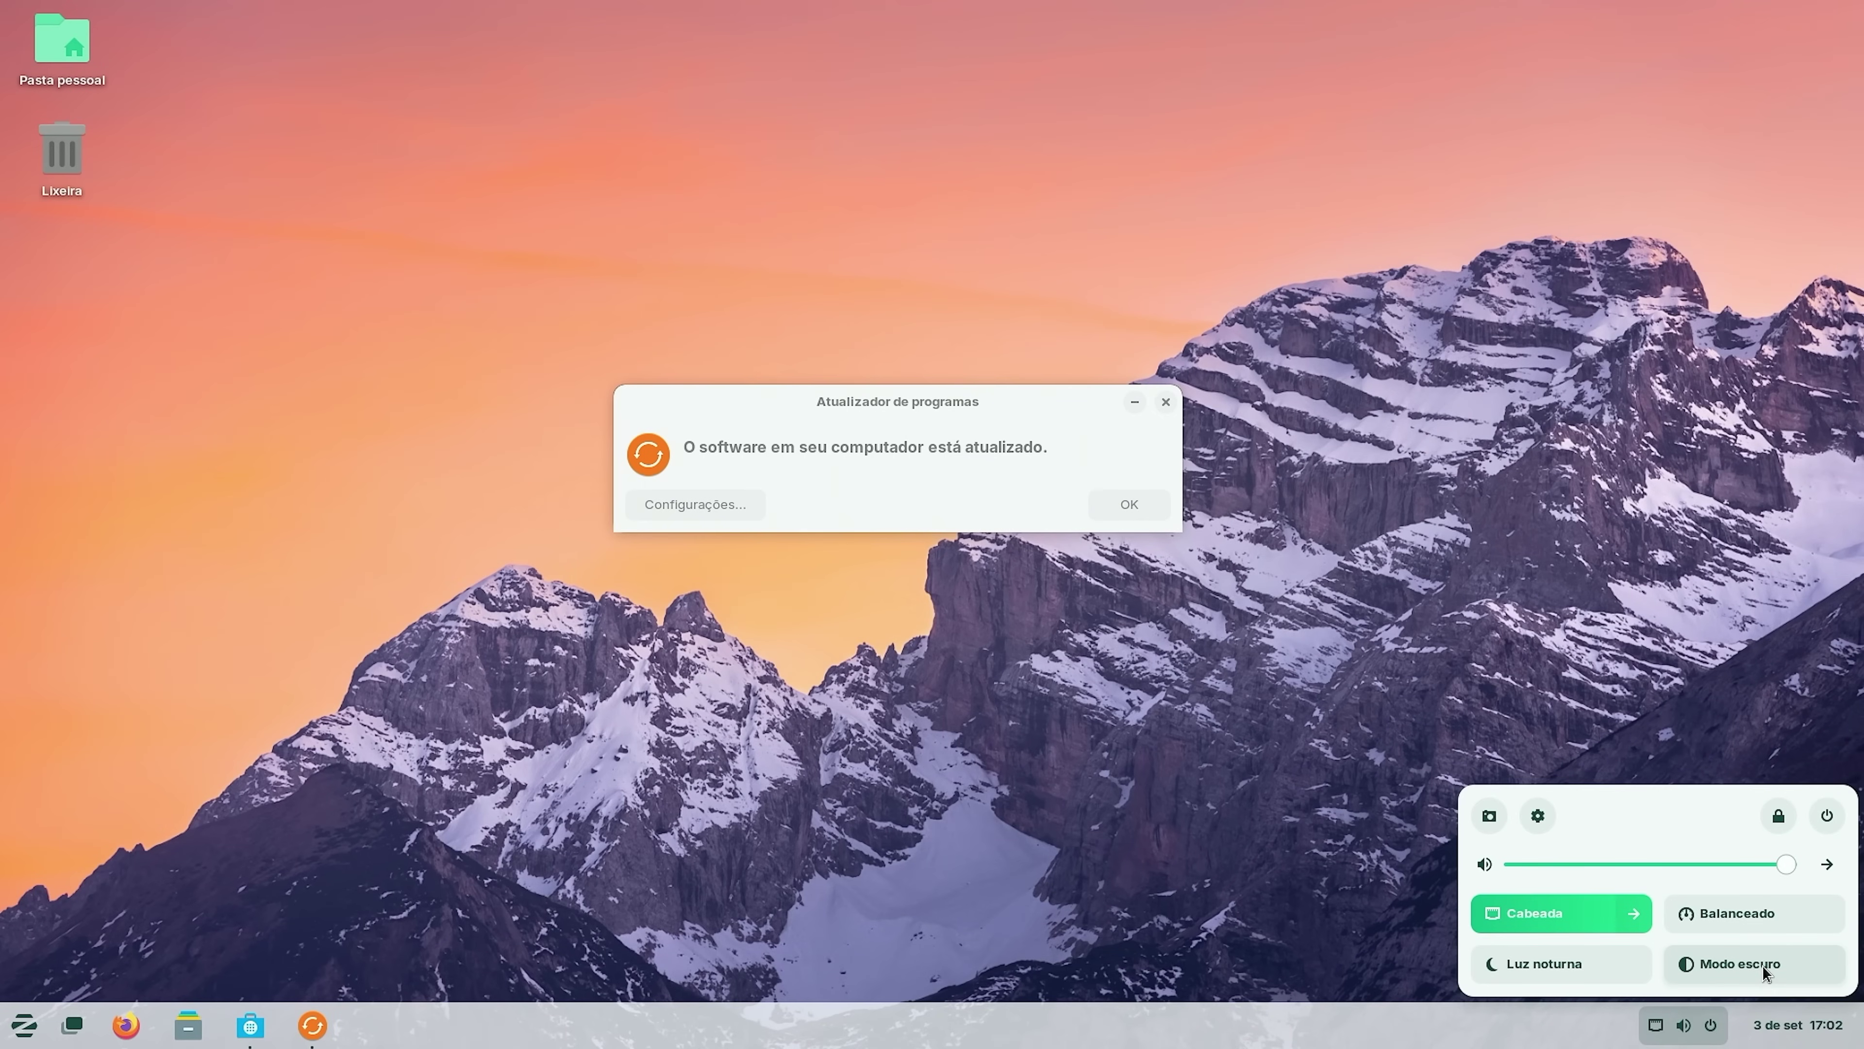
click(1489, 816)
drag(1497, 828, 608, 215)
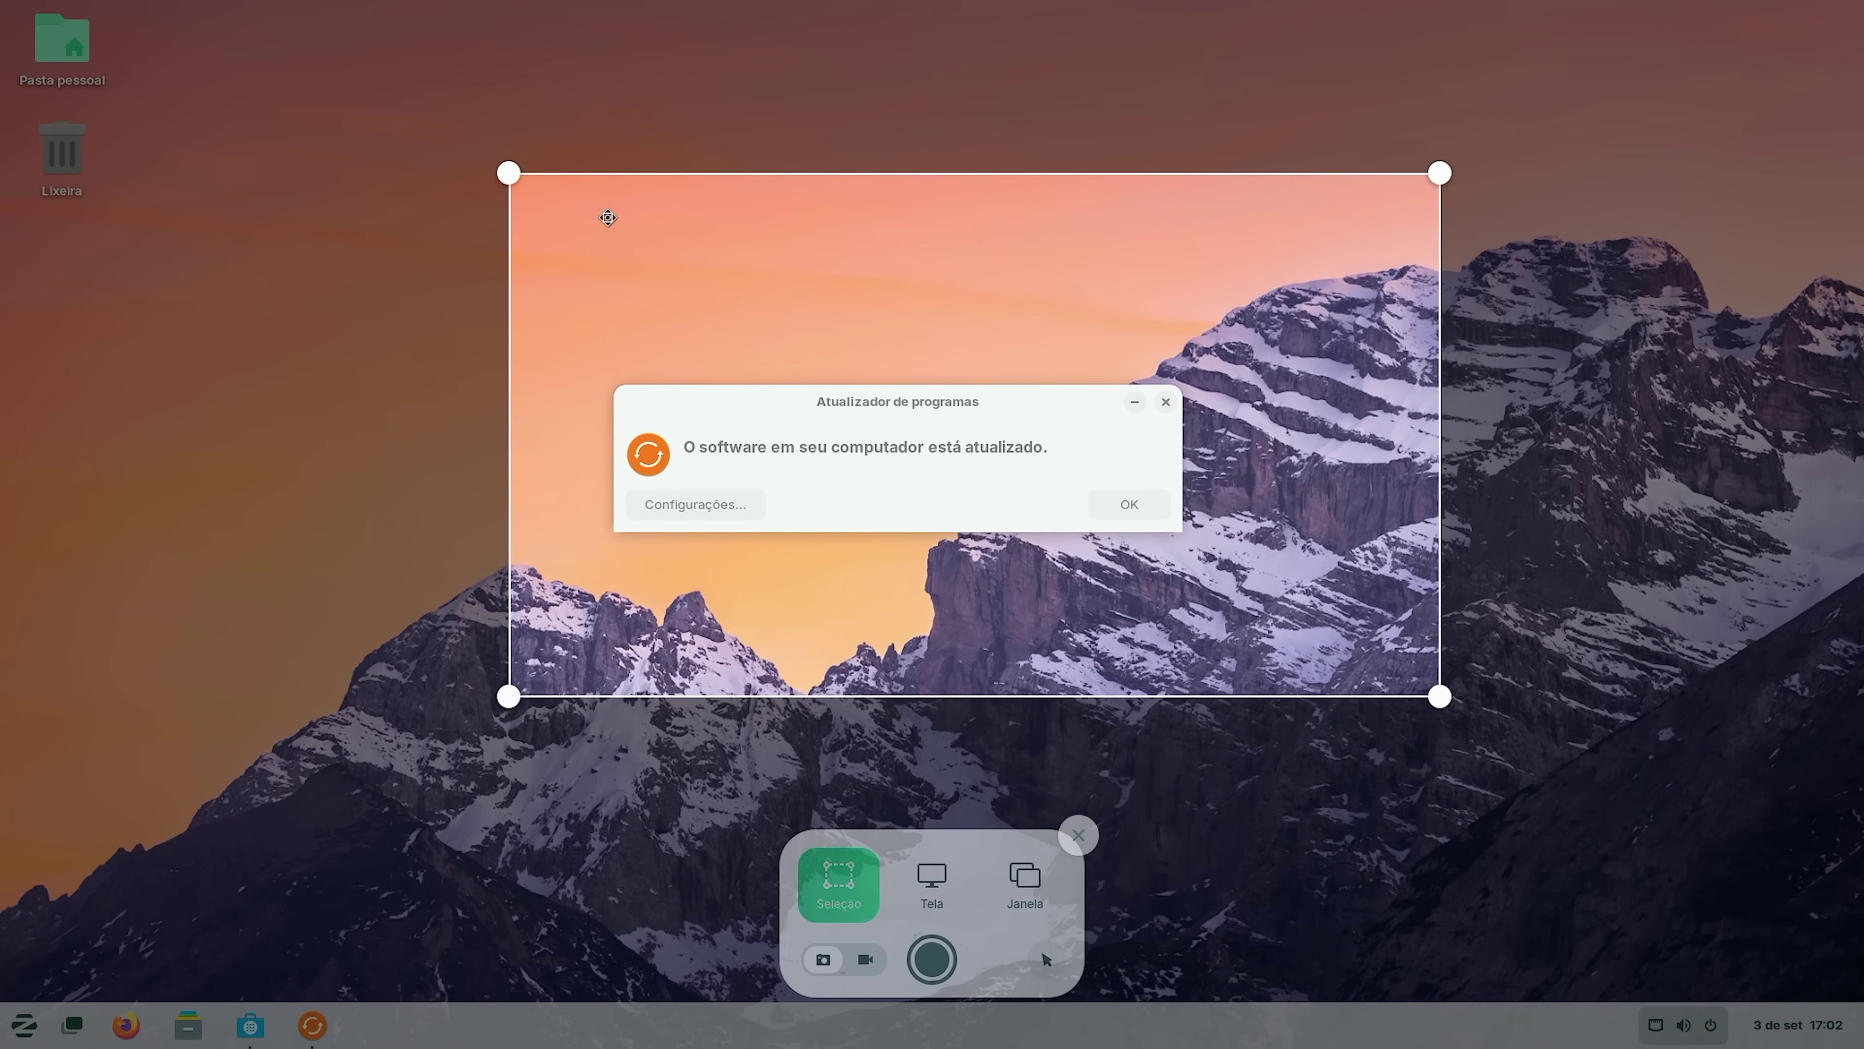
click(1684, 1041)
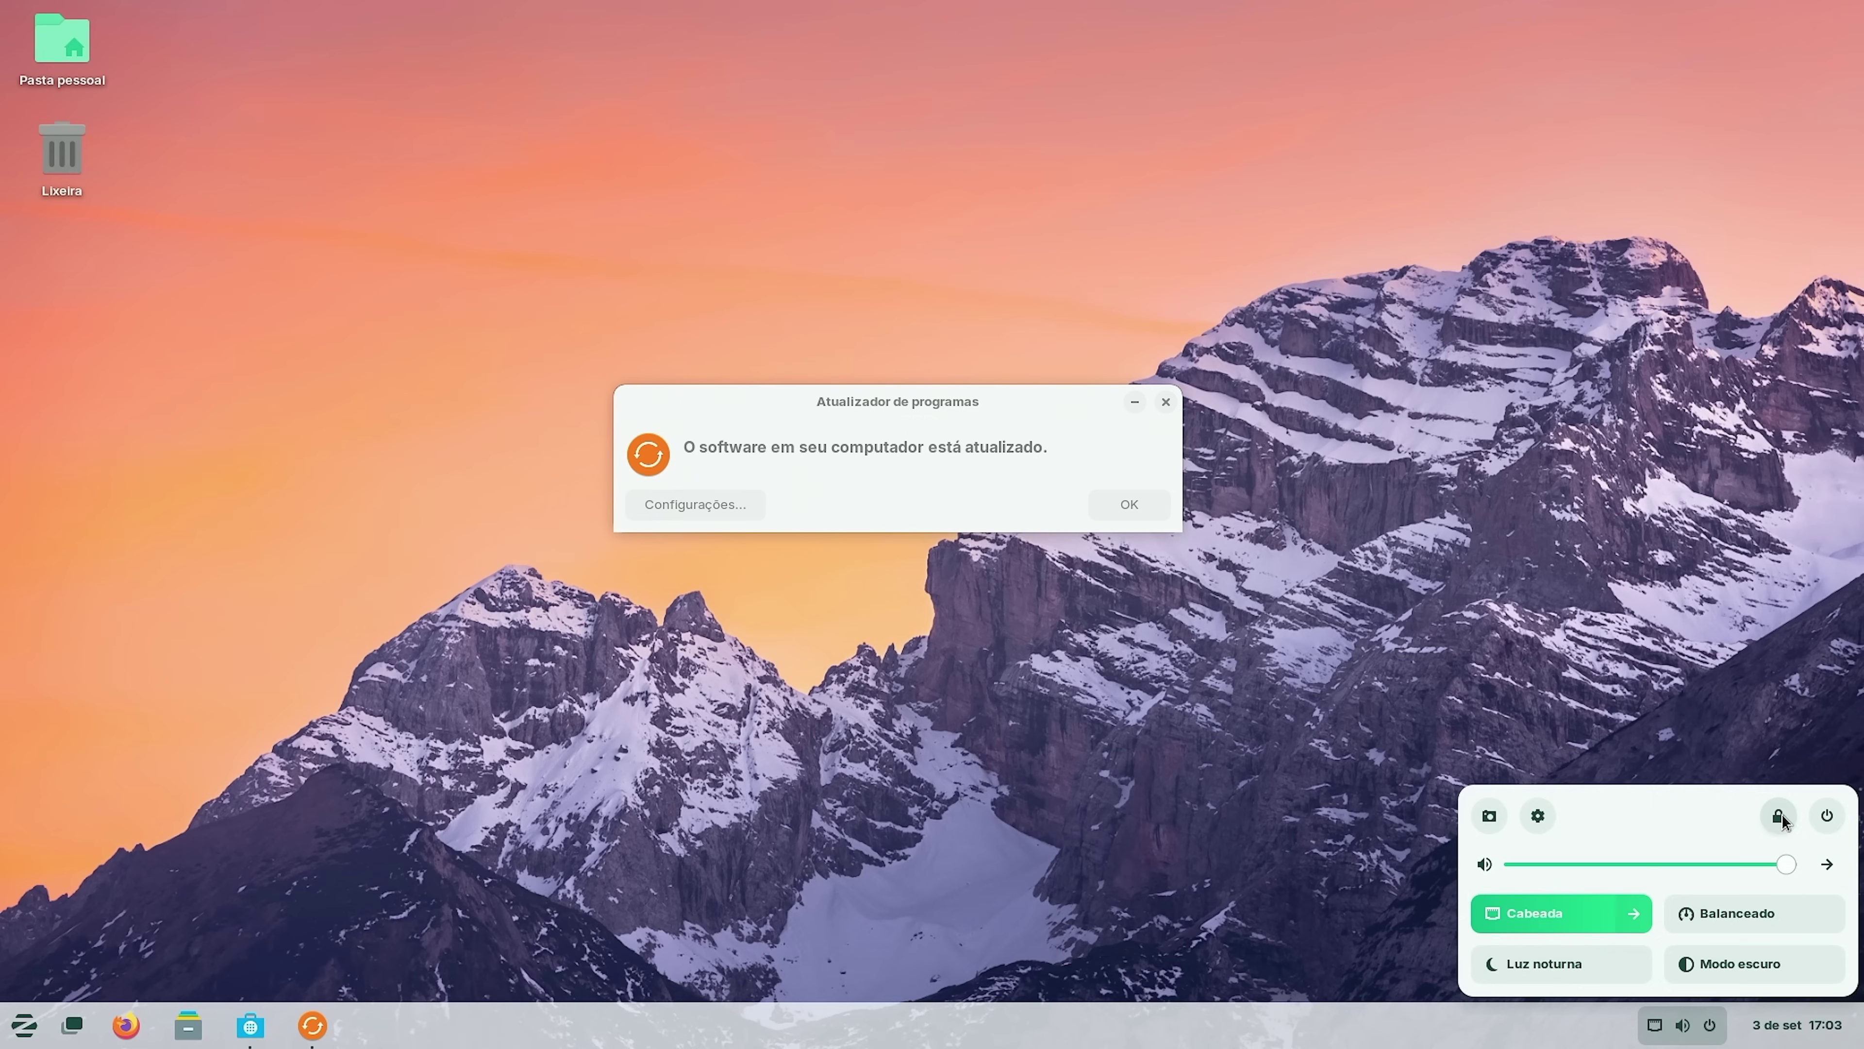
Look through the calendar and notifications panel, then bring up the Zorin menu.
click(1807, 1043)
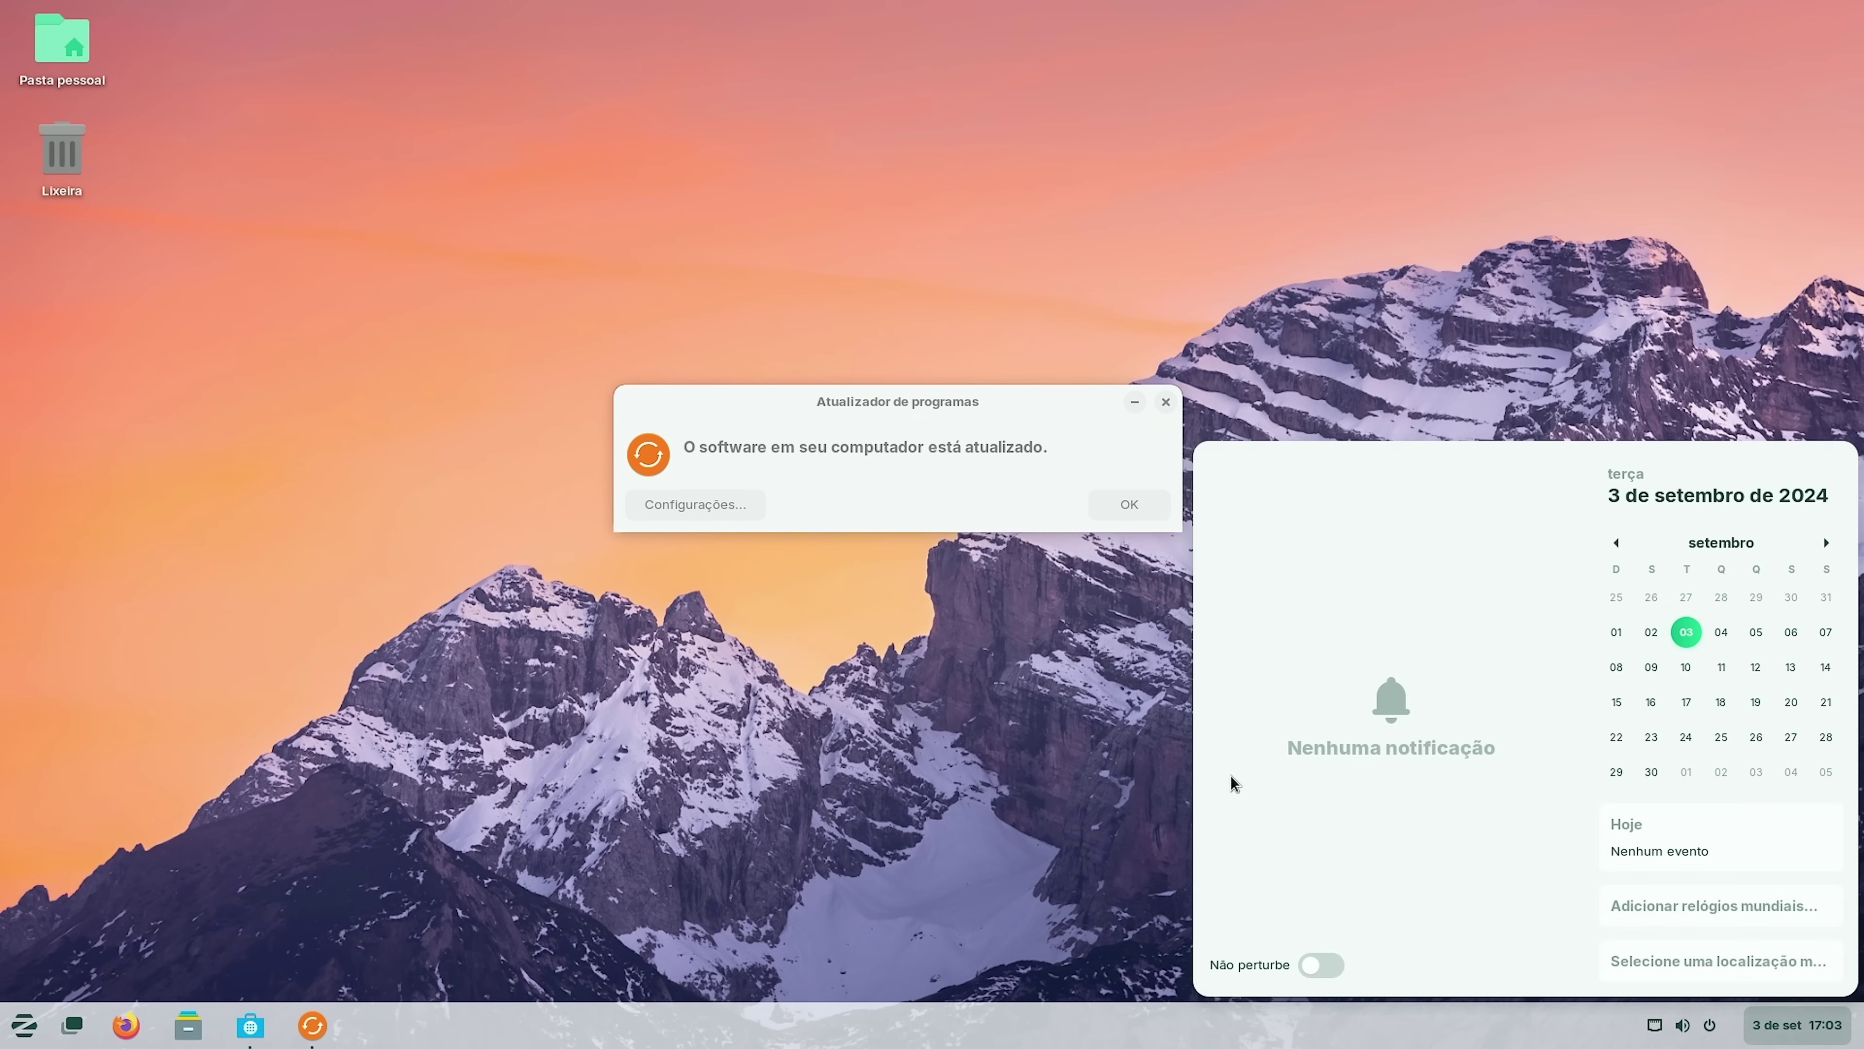
scroll(1692, 595, down, 9)
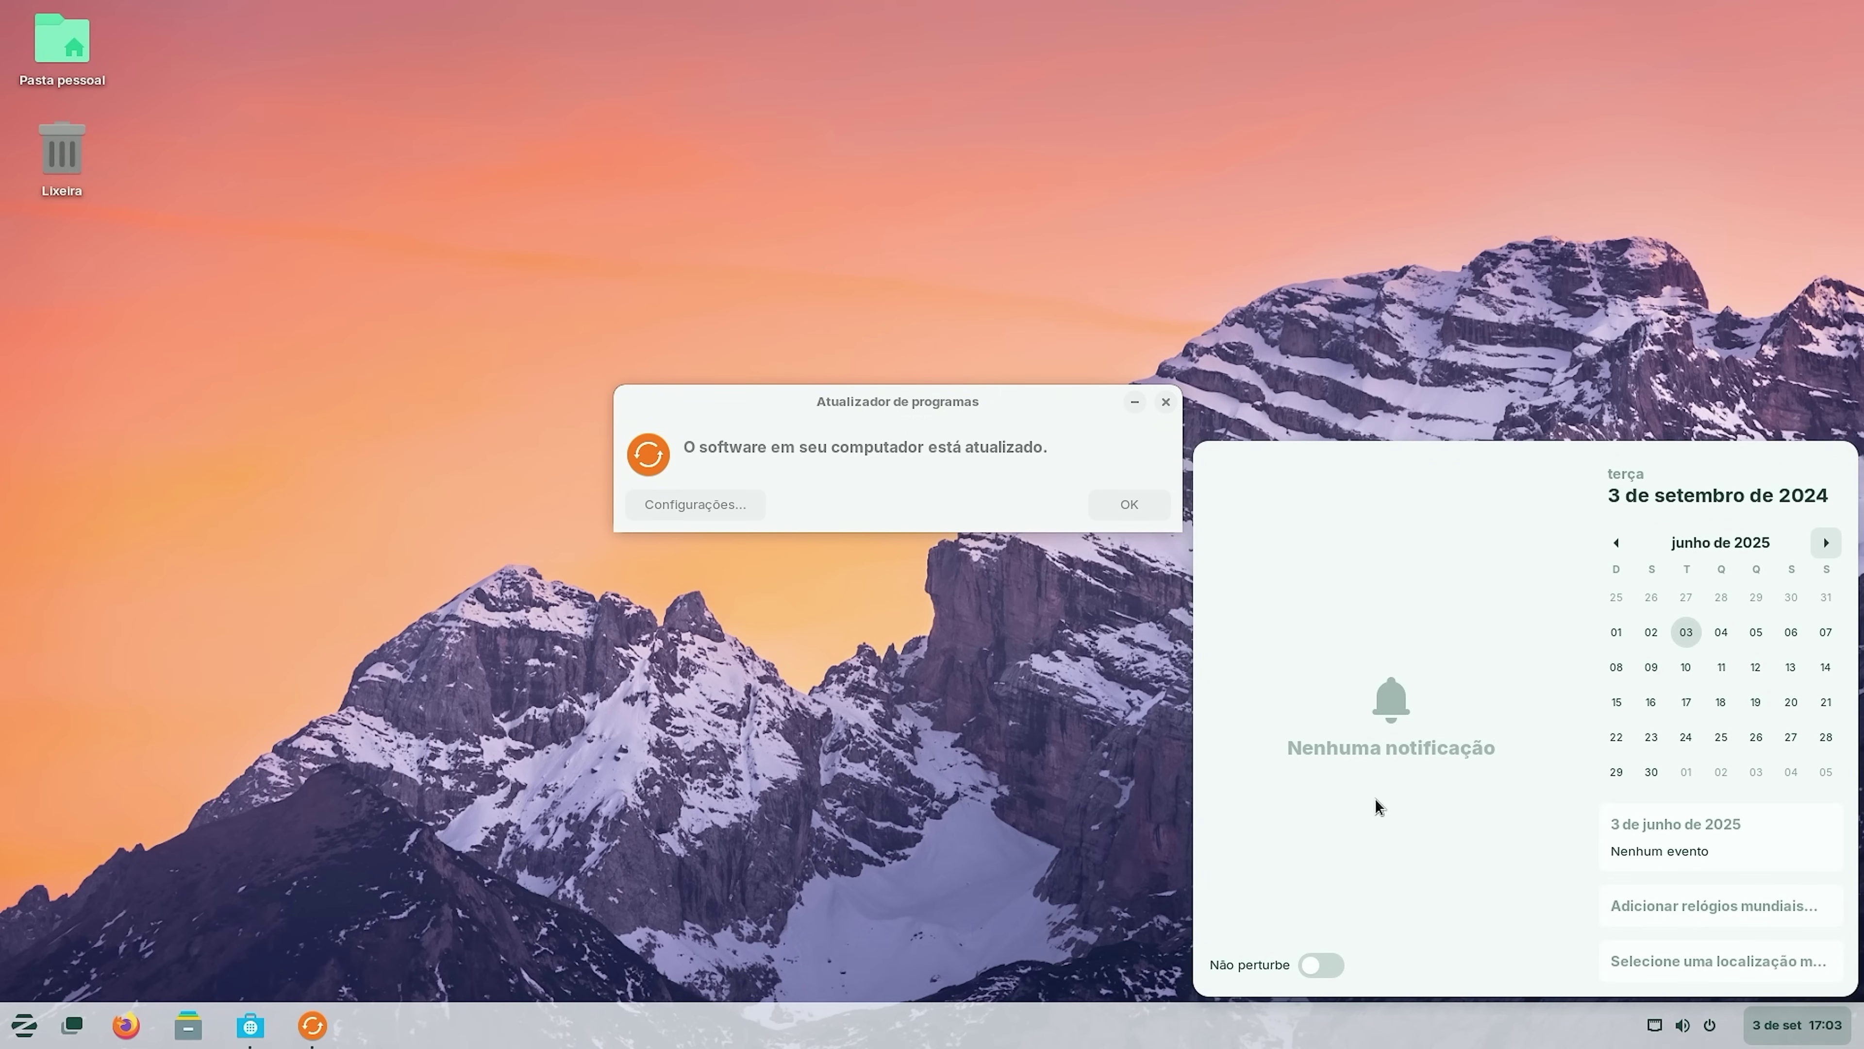
click(817, 759)
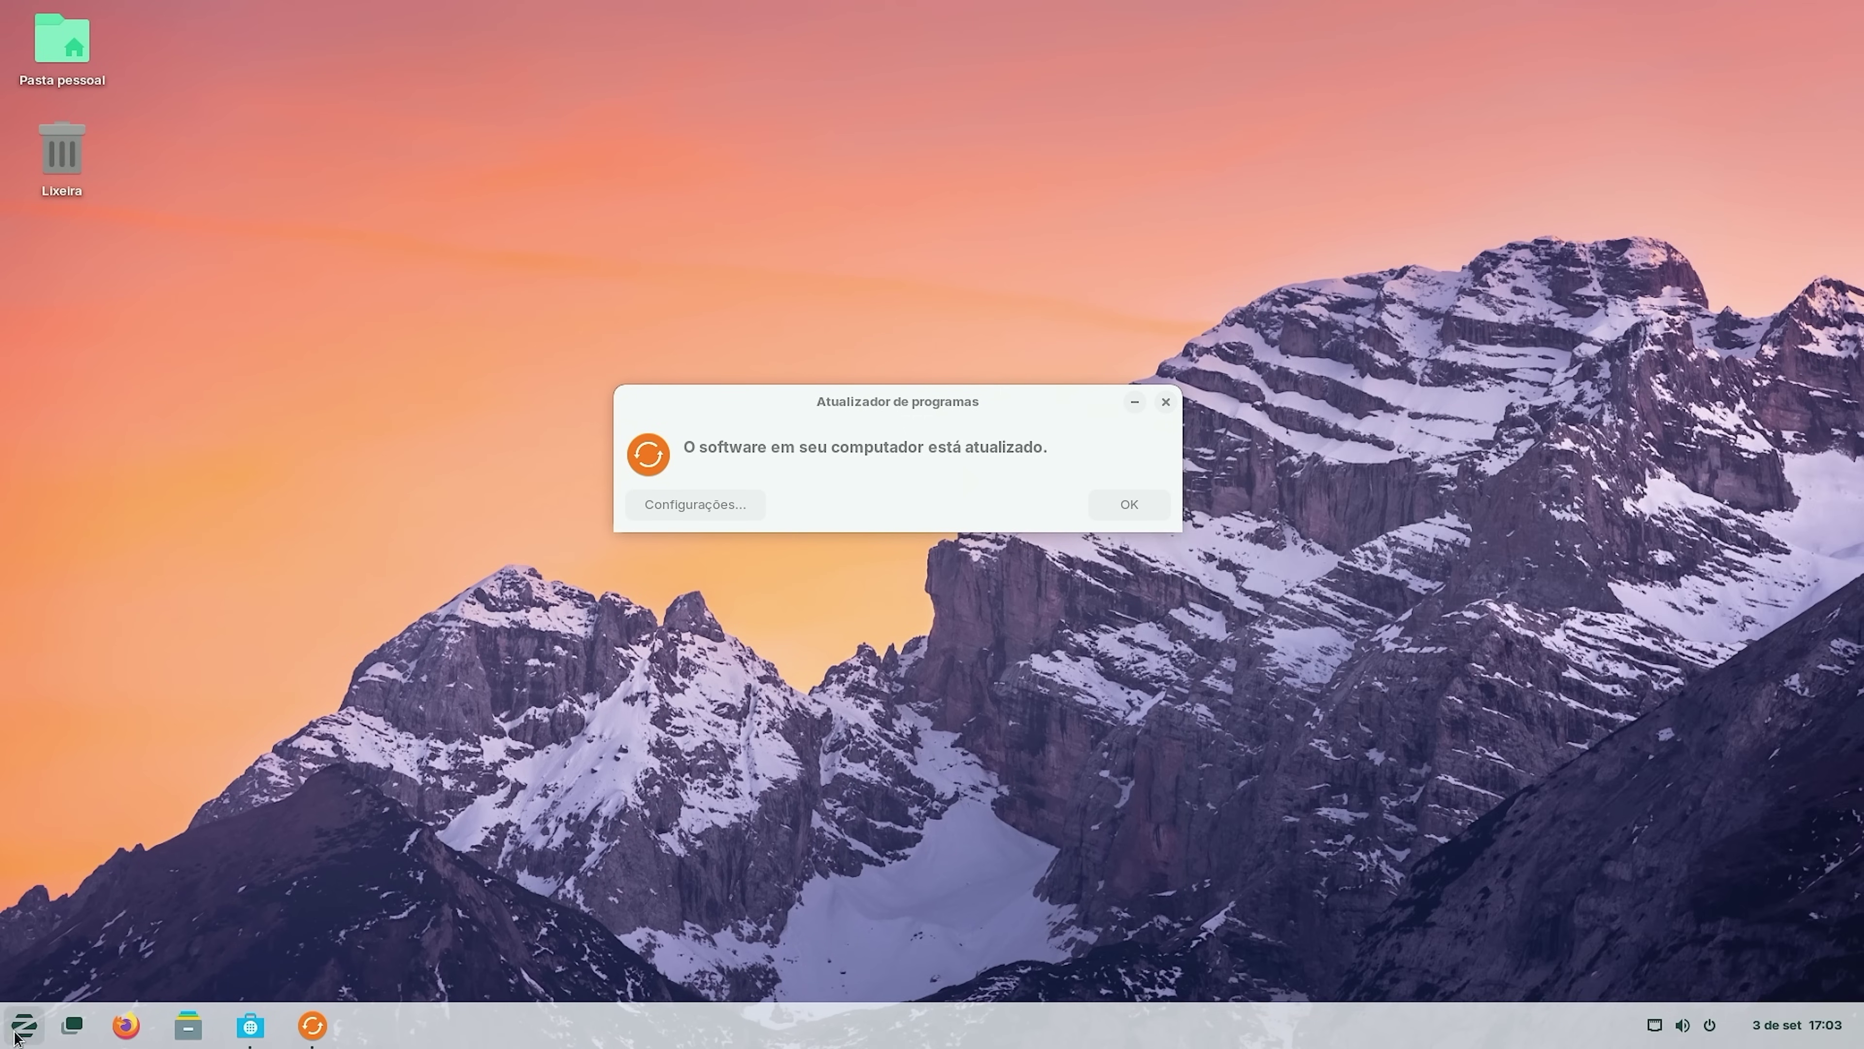
click(21, 1032)
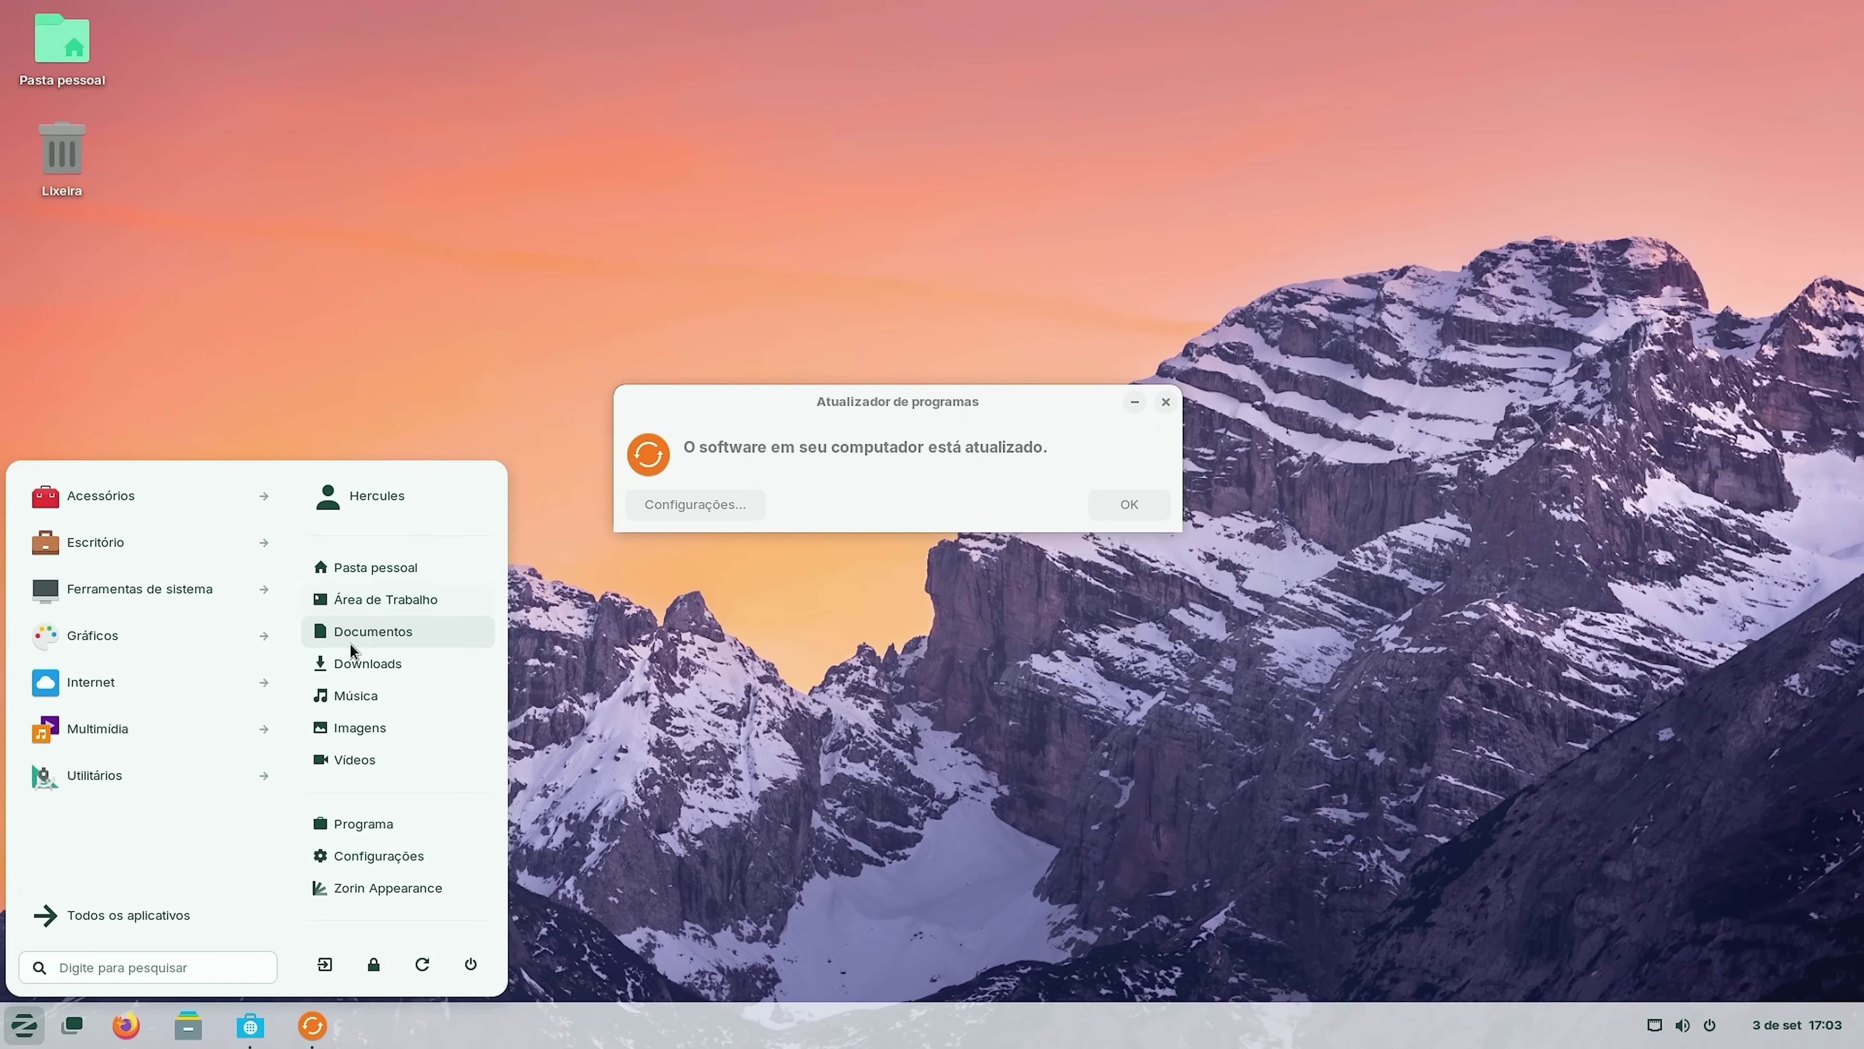